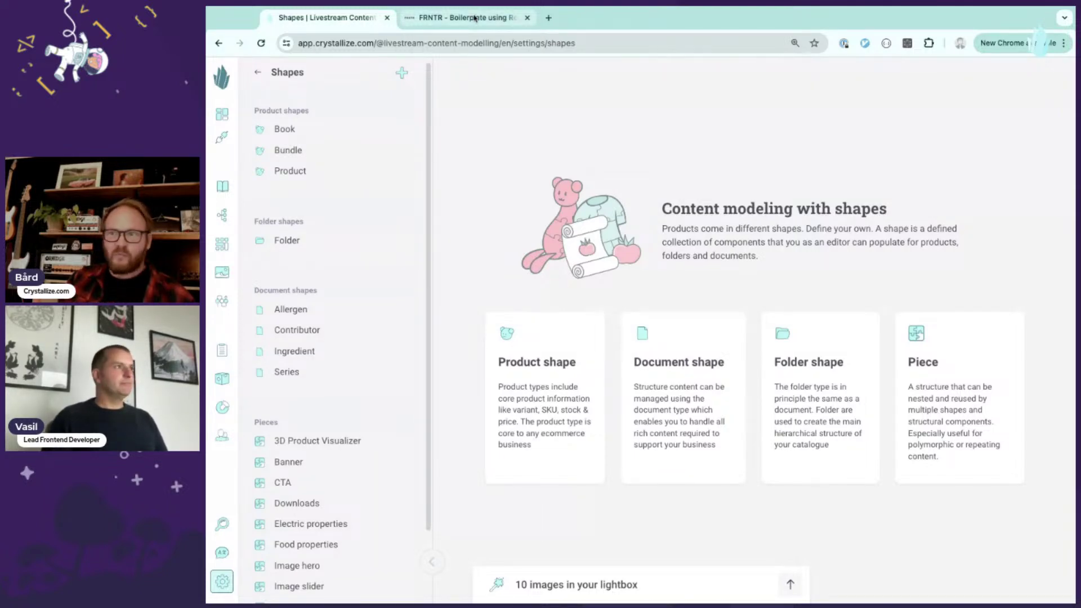
# - Switch to the FRNTR storefront and examine its homepage sections from the Sale hero through to the Outlet products
pyautogui.click(474, 17)
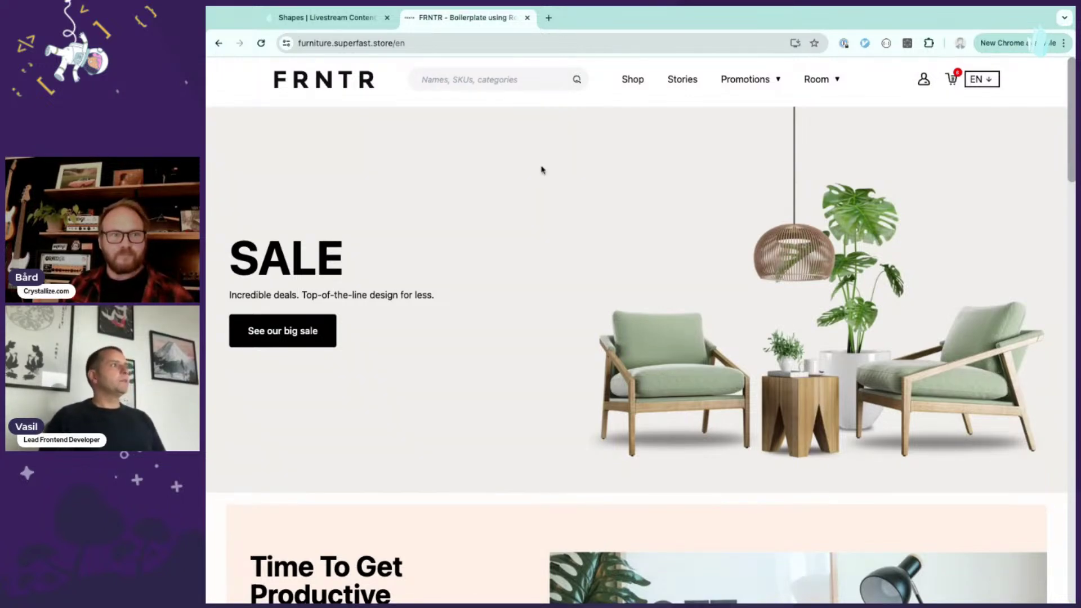
pyautogui.scroll(-1, 546, 171)
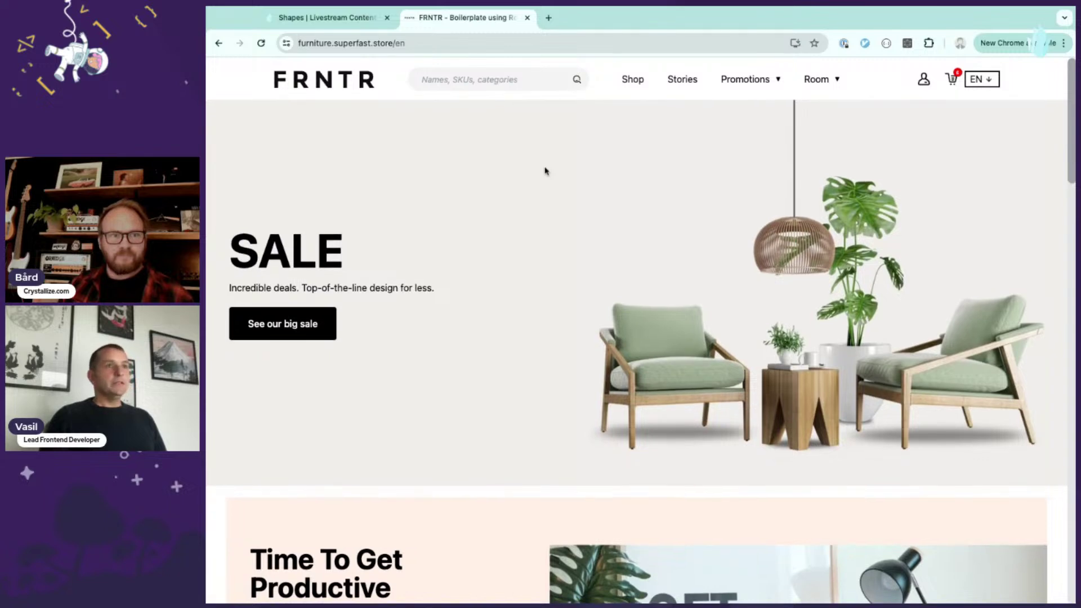
pyautogui.scroll(1, 545, 171)
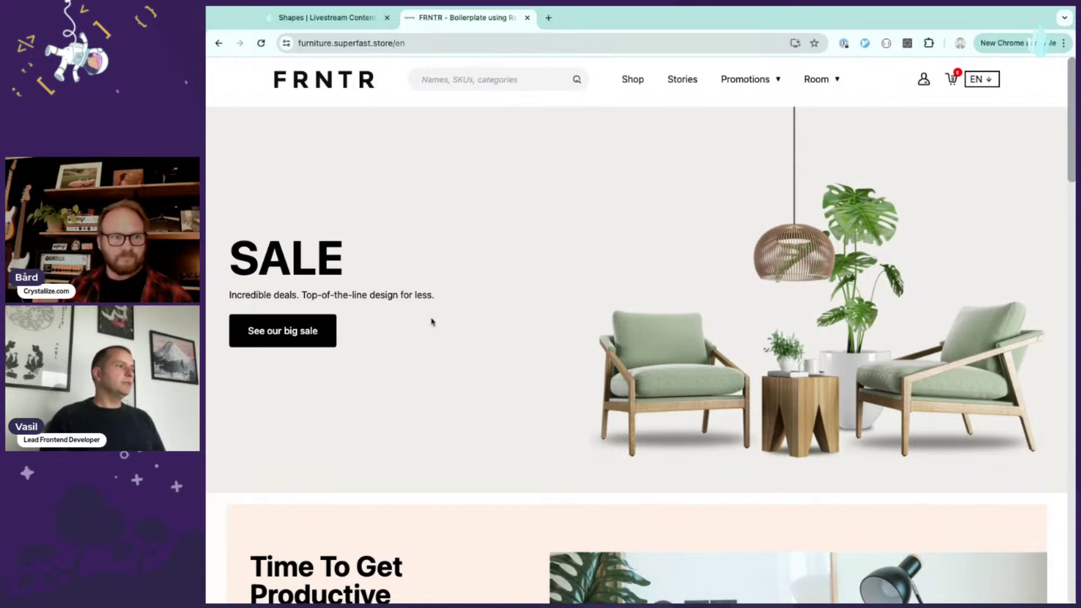
pyautogui.scroll(-1, 432, 313)
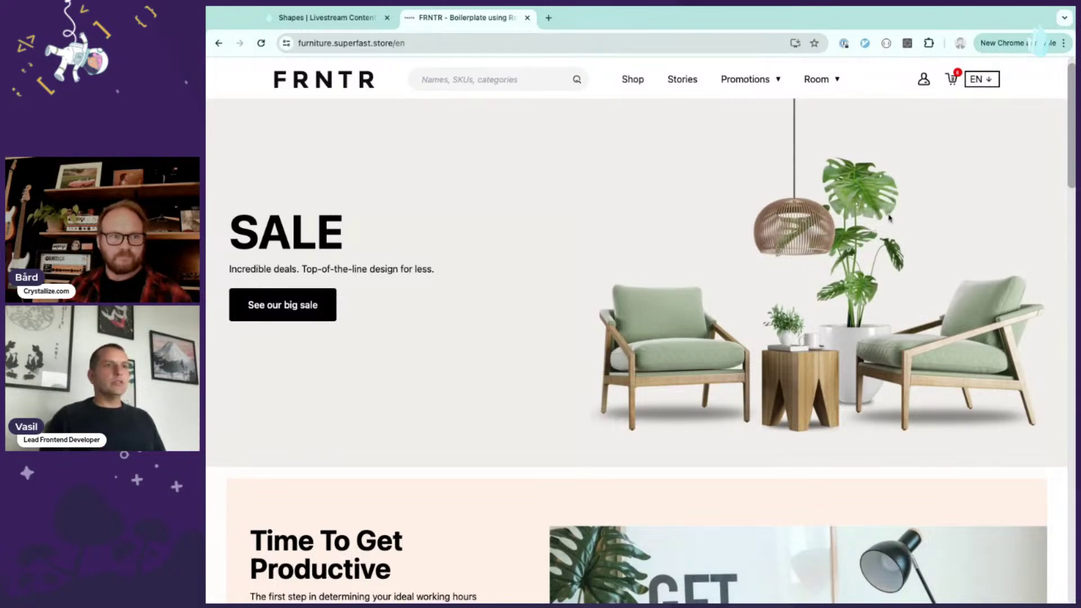
pyautogui.scroll(-3, 755, 224)
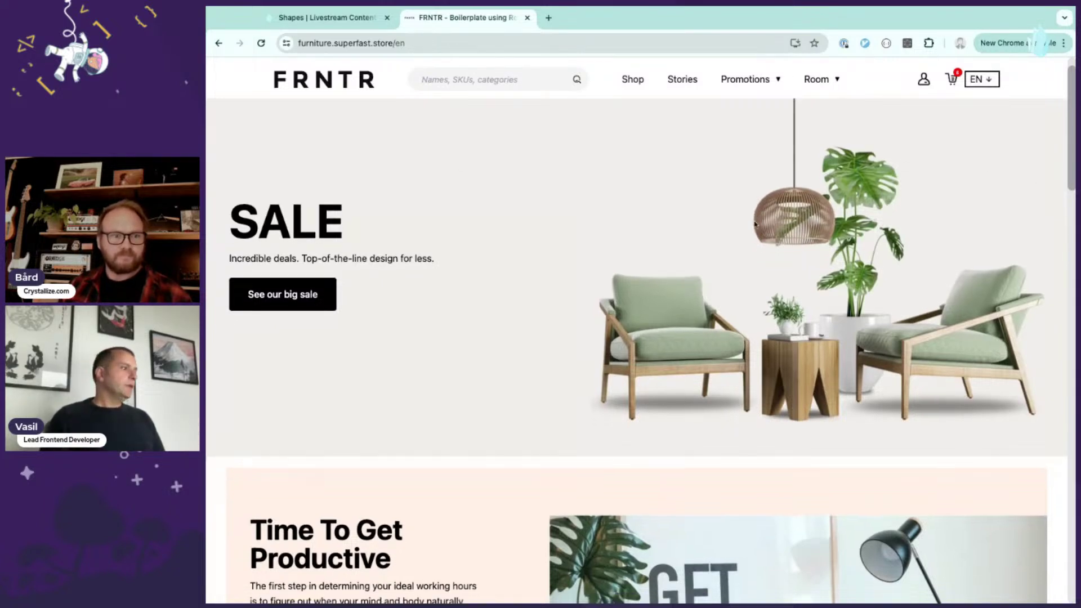
pyautogui.scroll(-1, 755, 225)
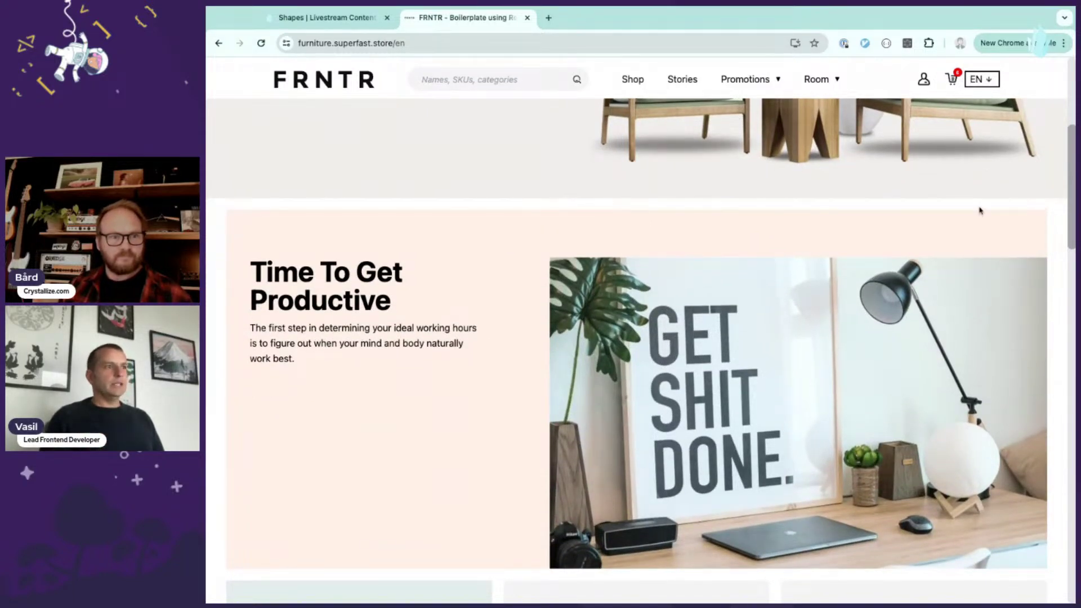
pyautogui.scroll(-1, 711, 198)
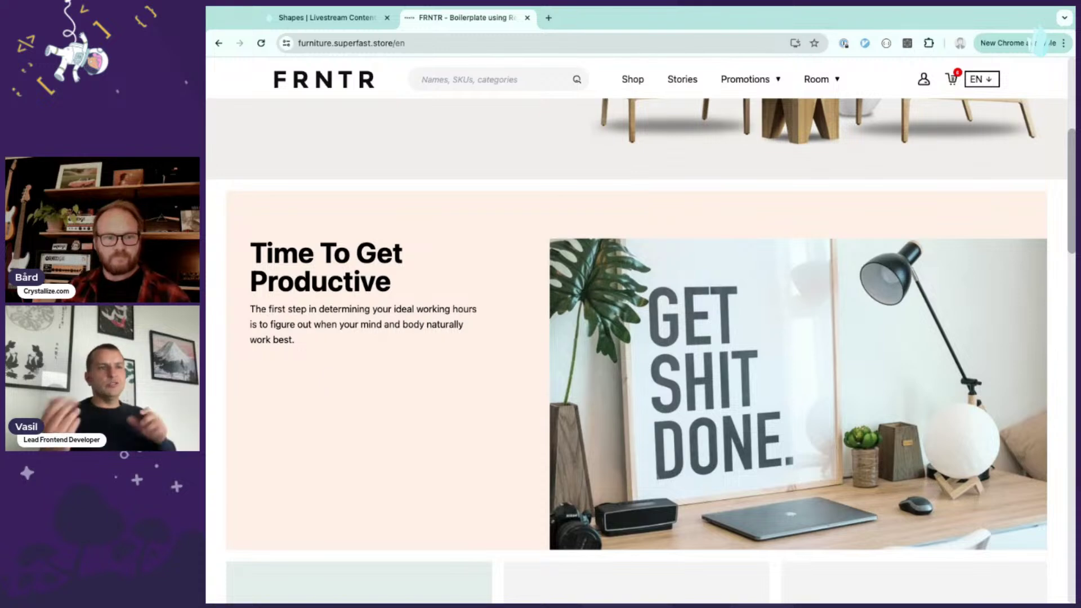
pyautogui.scroll(-1, 496, 315)
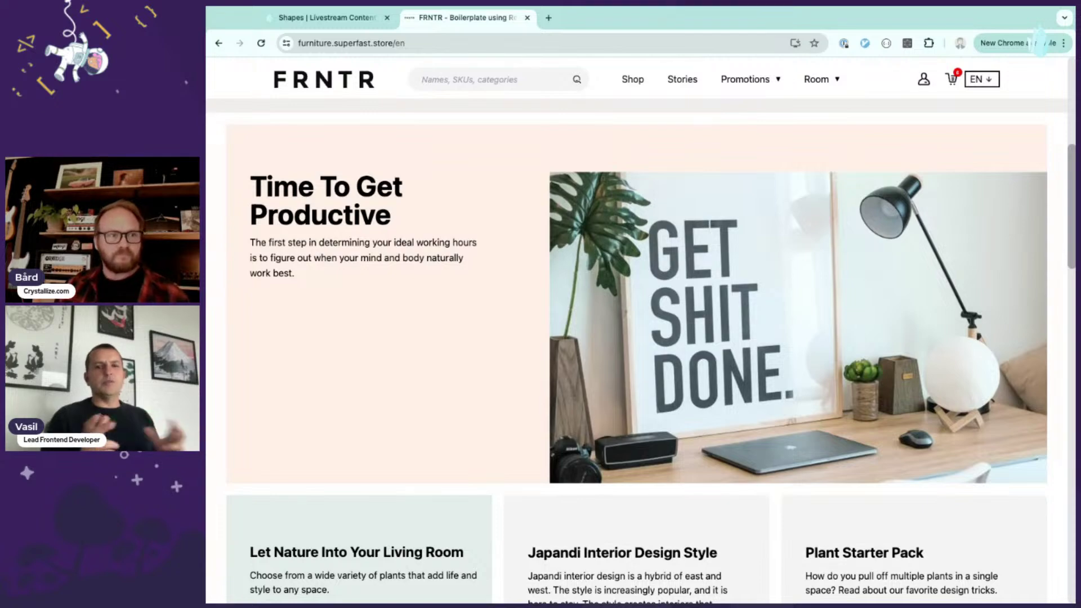
pyautogui.scroll(-5, 540, 306)
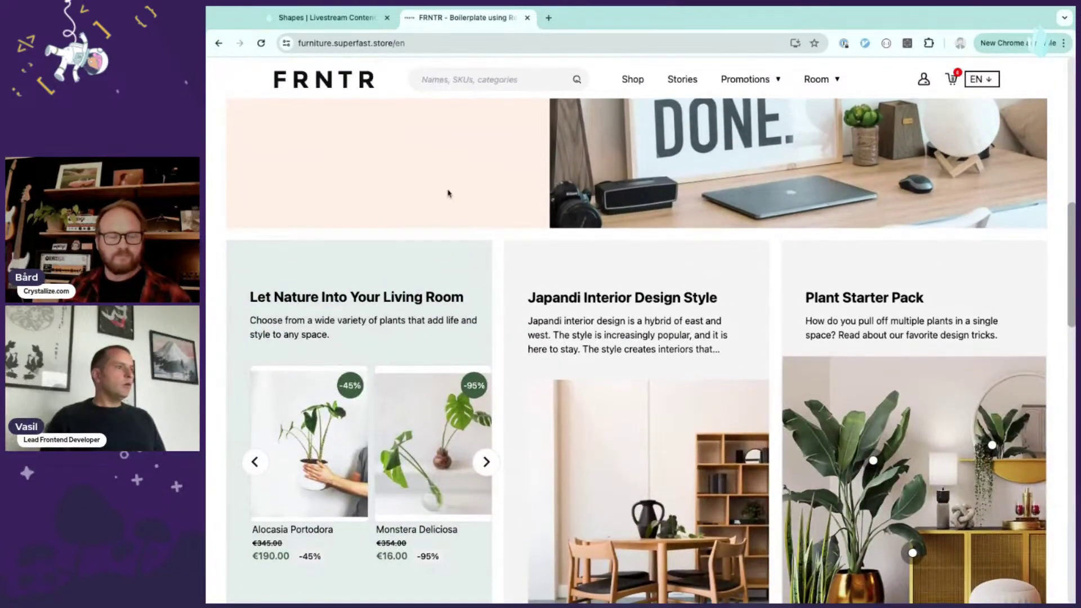
pyautogui.scroll(-2, 467, 192)
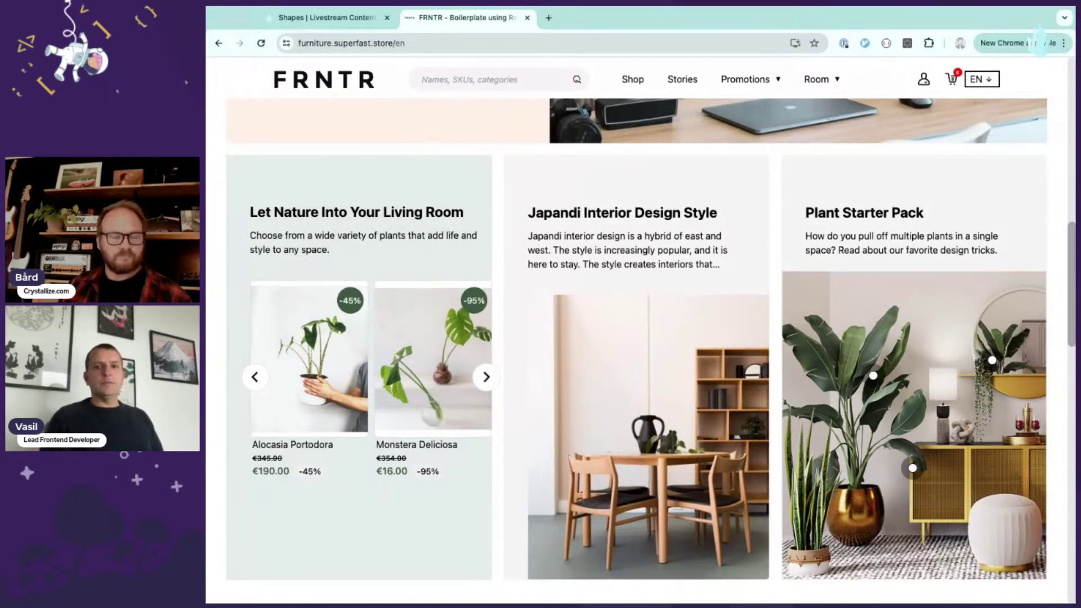
pyautogui.scroll(-1, 409, 169)
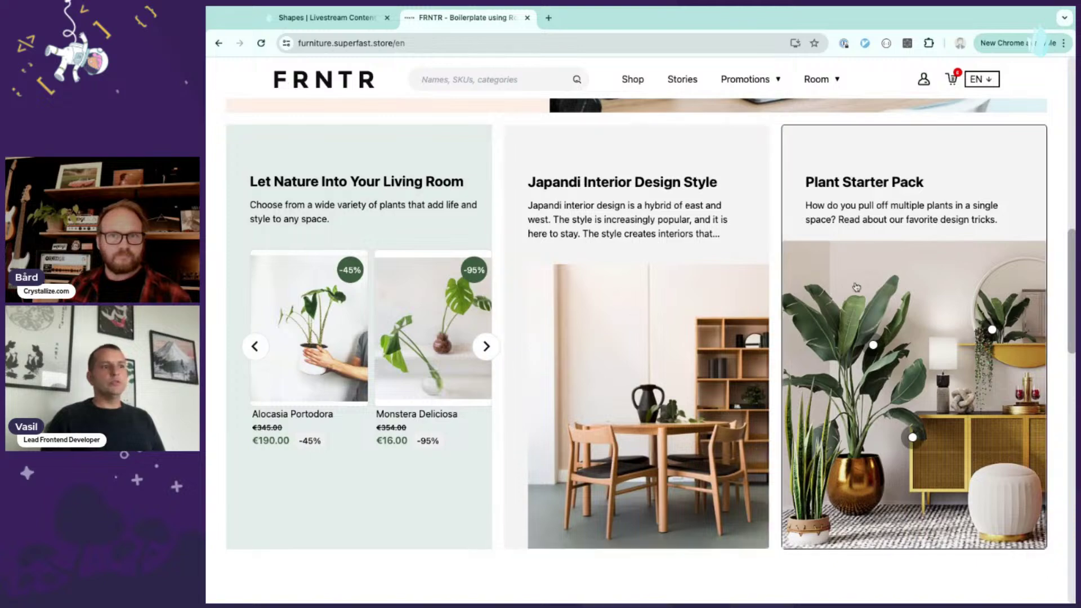
pyautogui.scroll(-1, 858, 286)
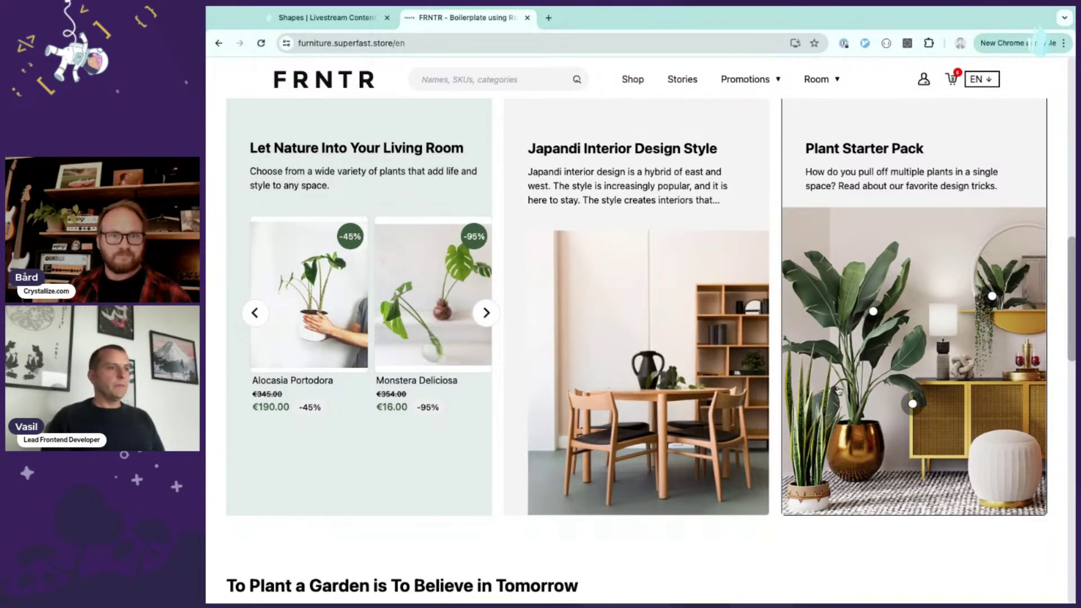
pyautogui.scroll(-5, 823, 374)
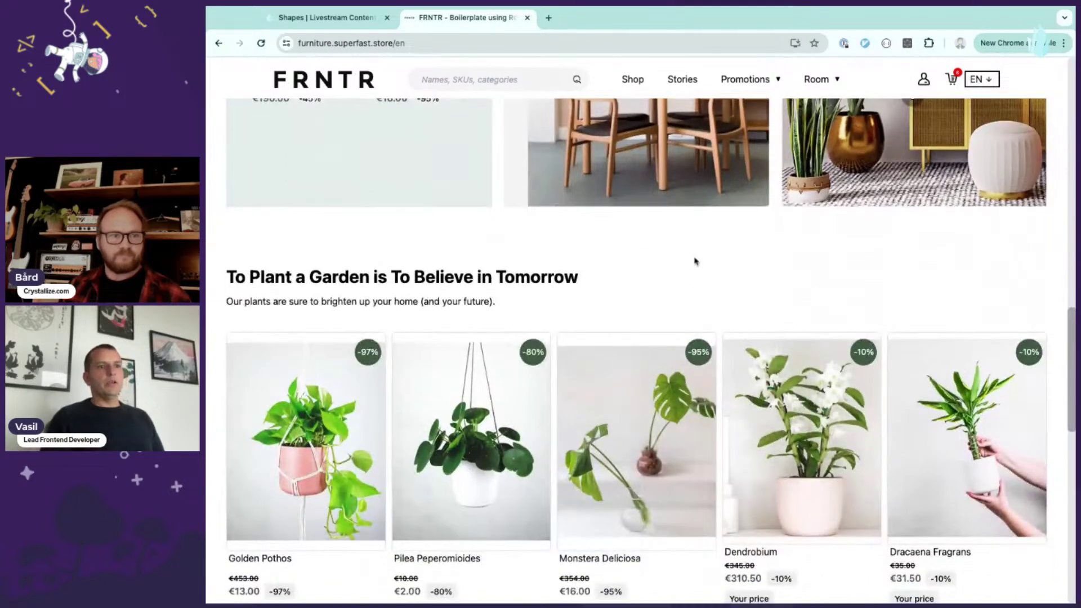
pyautogui.scroll(-2, 681, 253)
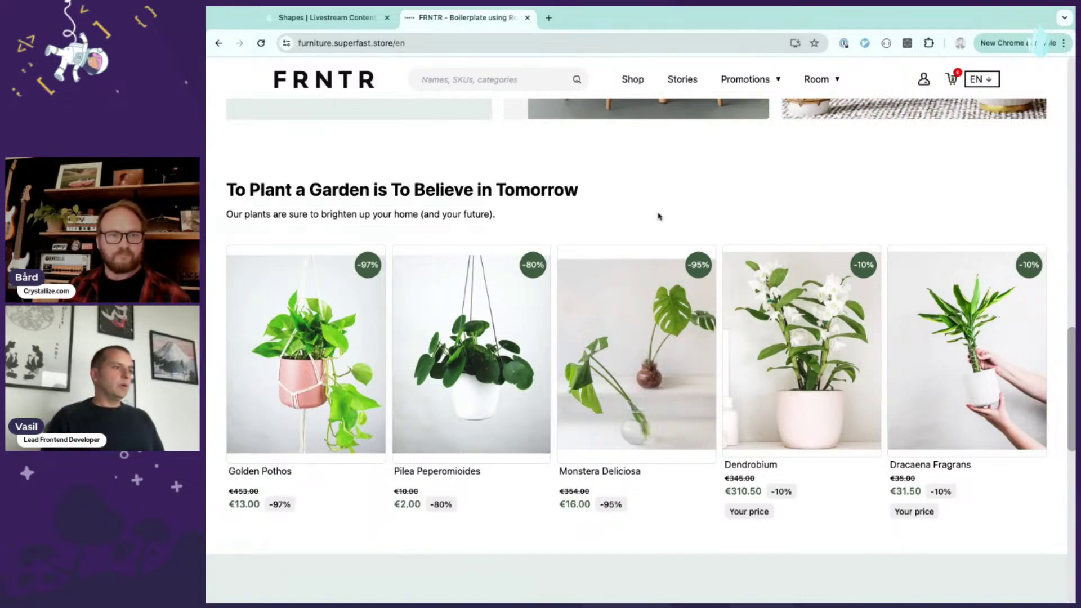
pyautogui.scroll(-3, 647, 279)
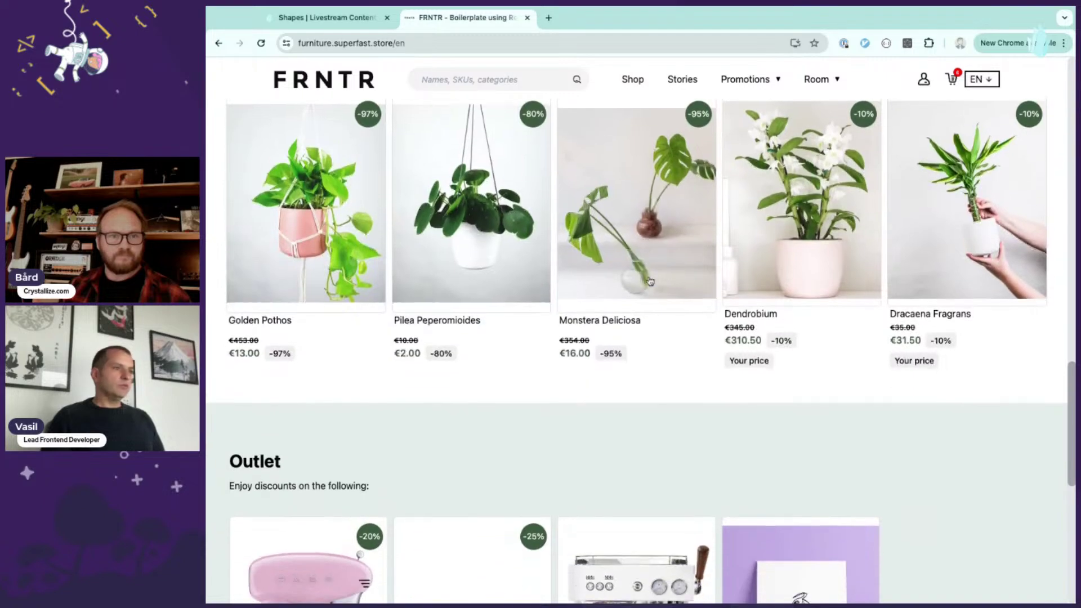
pyautogui.scroll(-5, 653, 279)
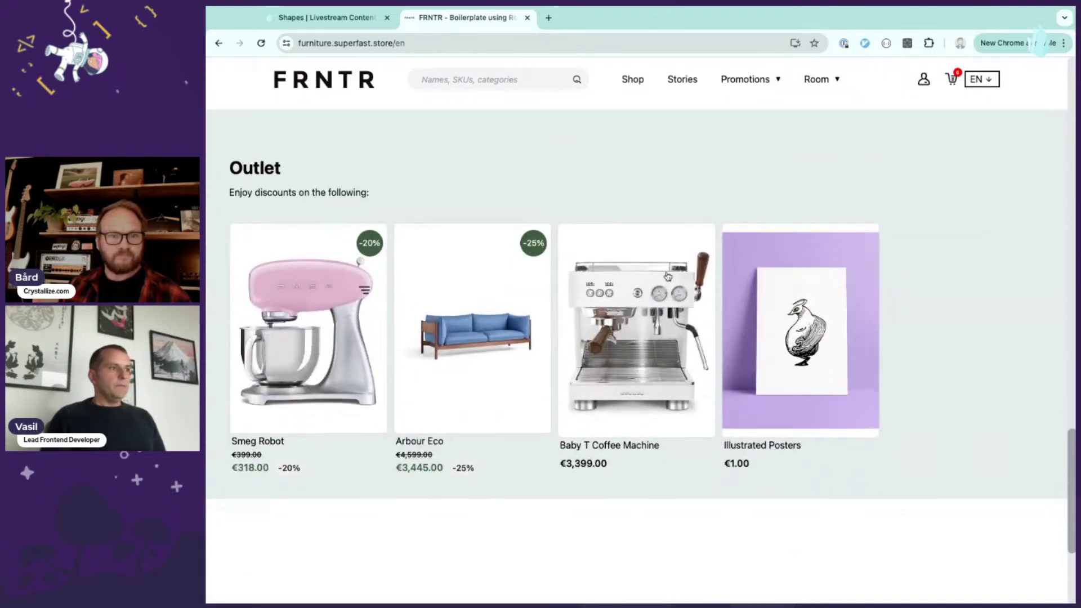
pyautogui.scroll(-3, 663, 279)
# - Review the homepage's banner, three-card grid and plant product row again as building blocks of a landing page
pyautogui.scroll(6, 658, 287)
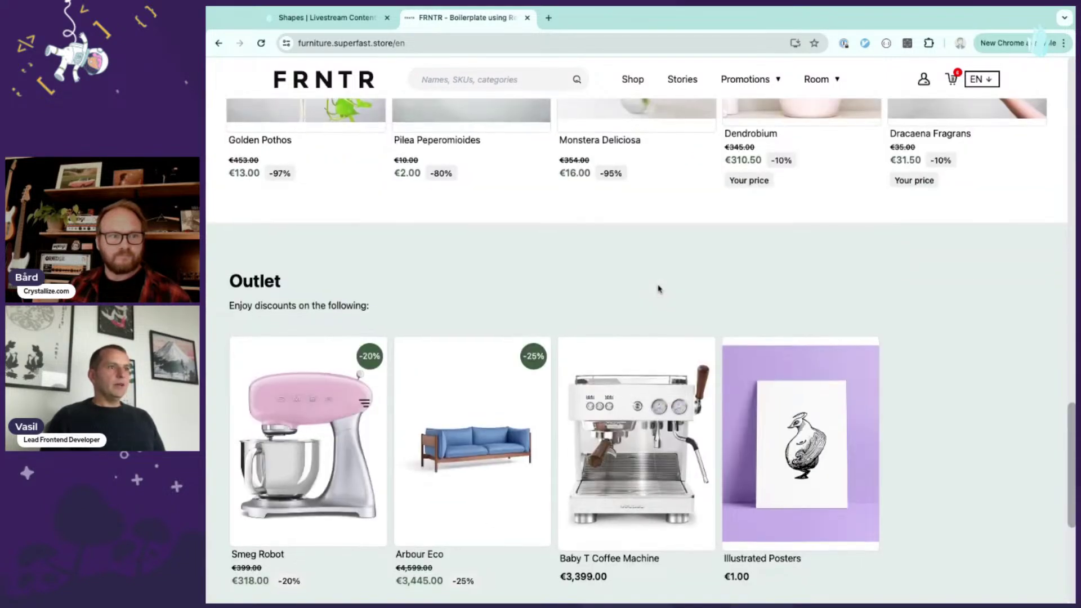
pyautogui.scroll(9, 659, 288)
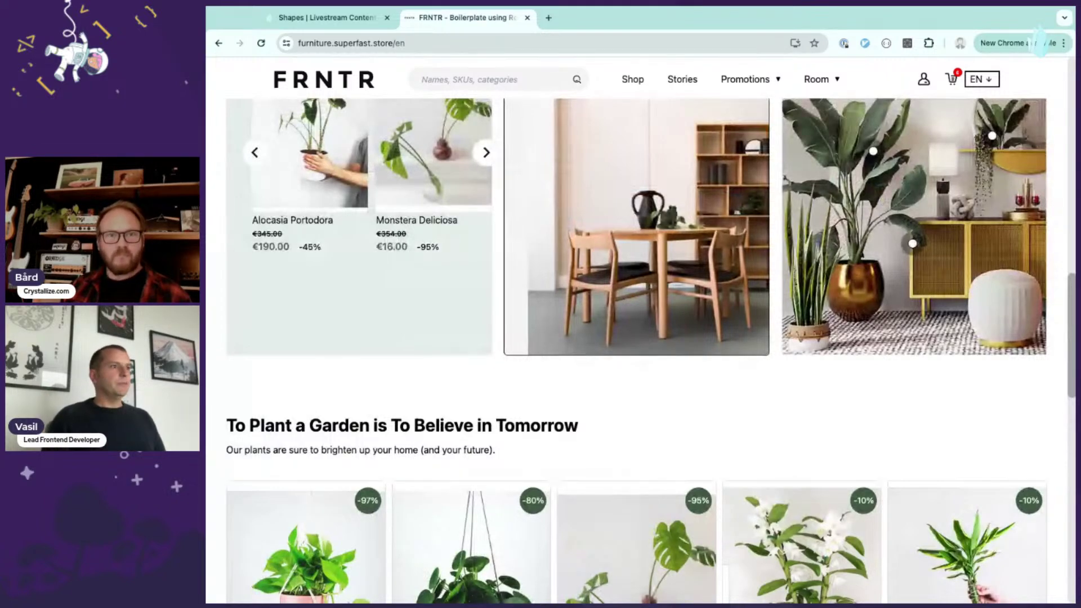
pyautogui.scroll(7, 659, 282)
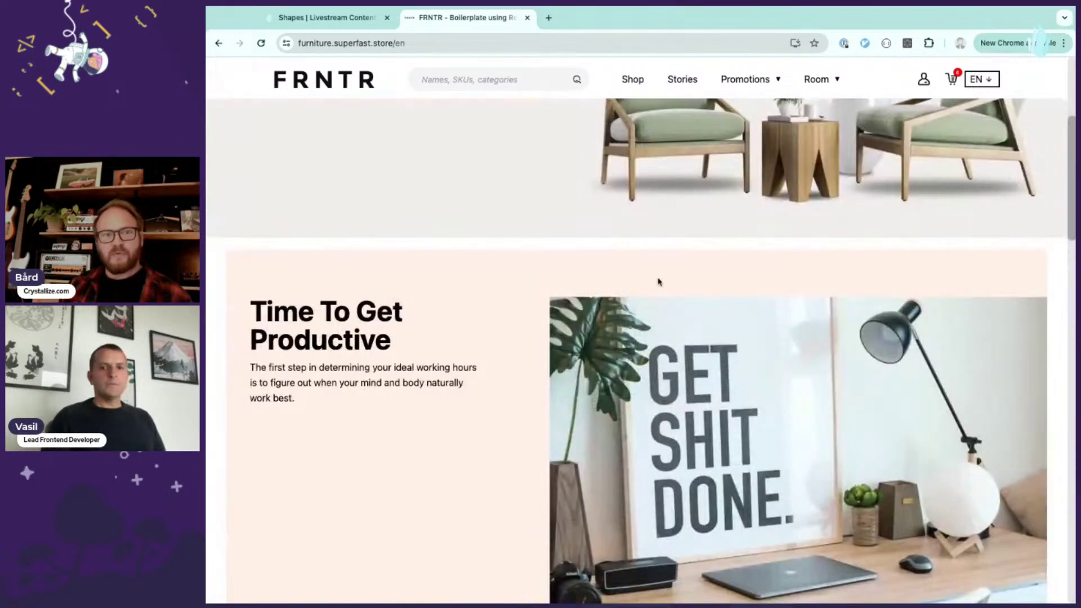
pyautogui.scroll(-7, 645, 288)
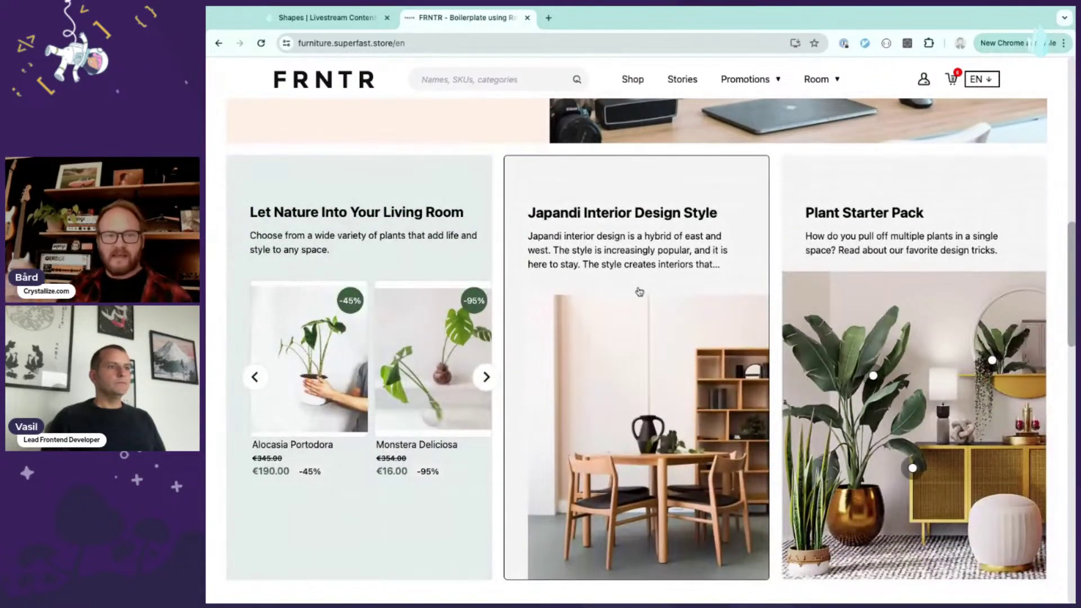
pyautogui.scroll(-2, 641, 292)
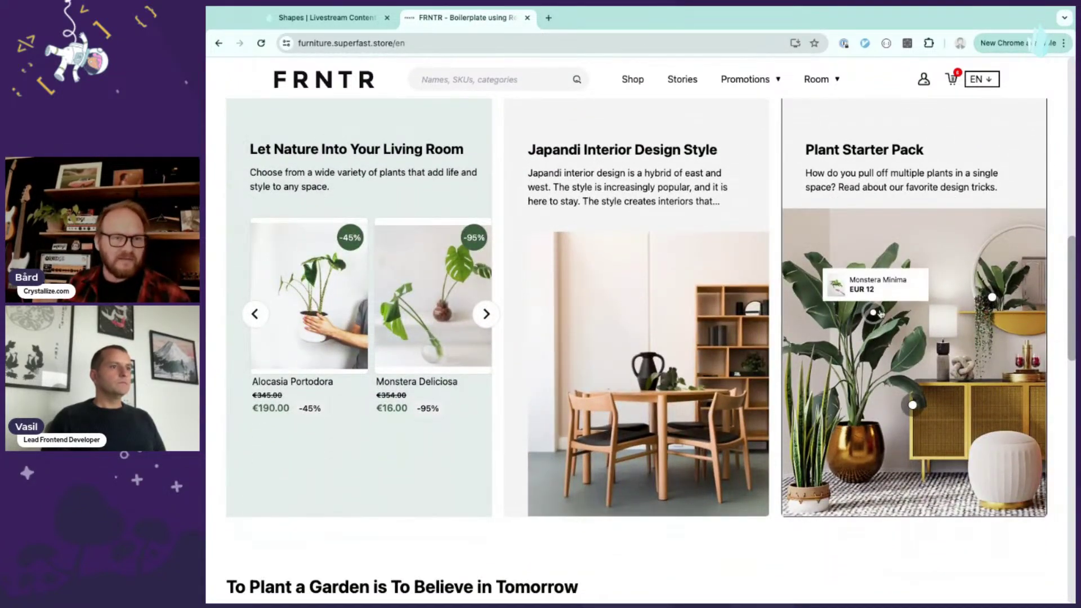
pyautogui.scroll(-3, 833, 350)
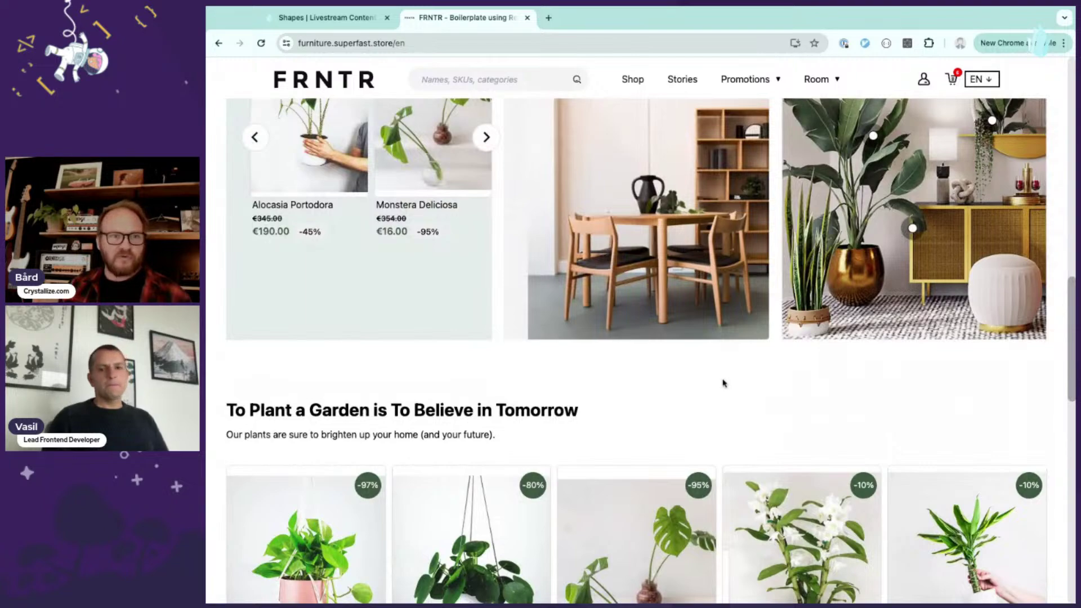
pyautogui.scroll(-3, 723, 383)
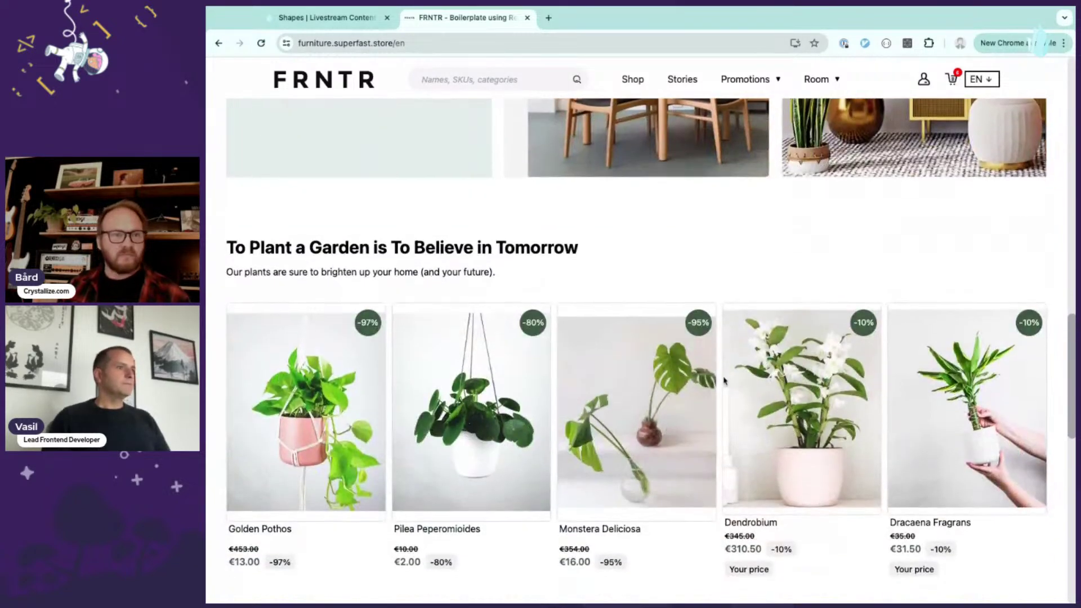
pyautogui.scroll(-1, 658, 533)
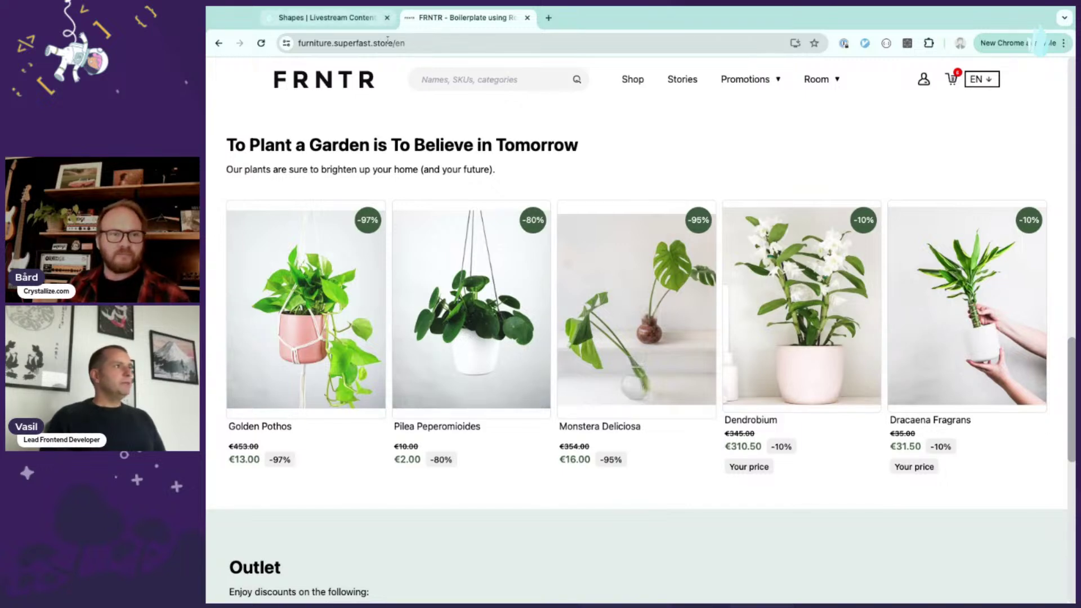
# - Return to the Crystallize shapes settings and start a new document shape named "Landing page"
pyautogui.click(354, 22)
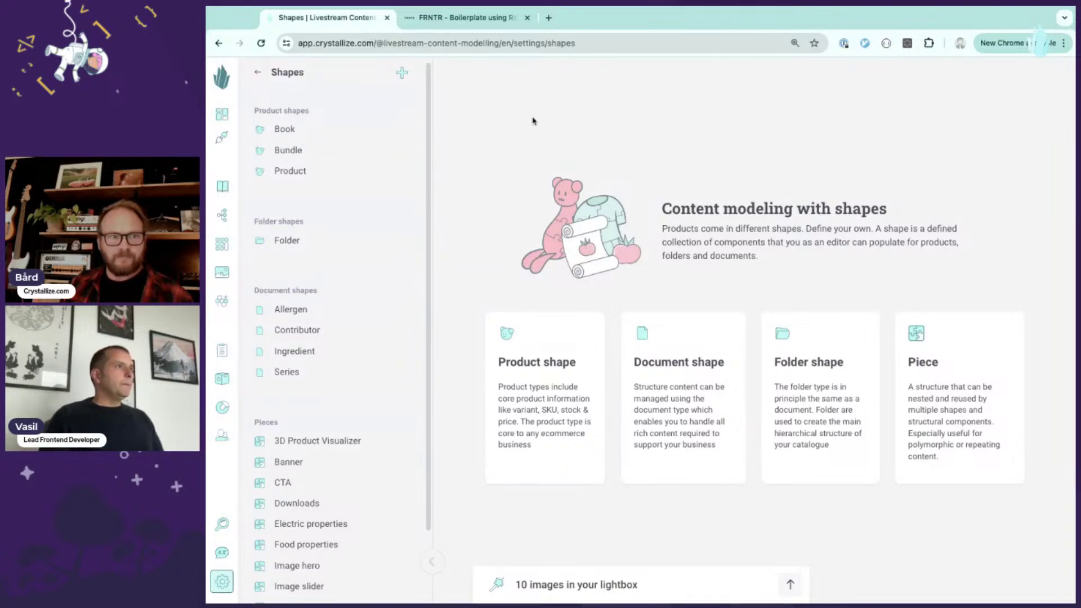
pyautogui.click(683, 361)
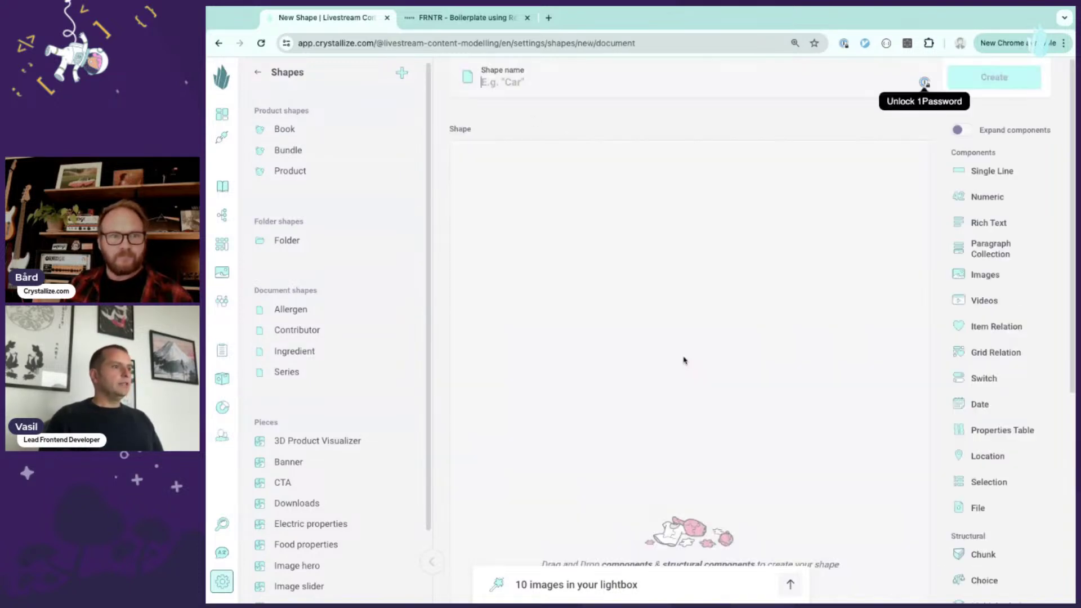
pyautogui.write('La')
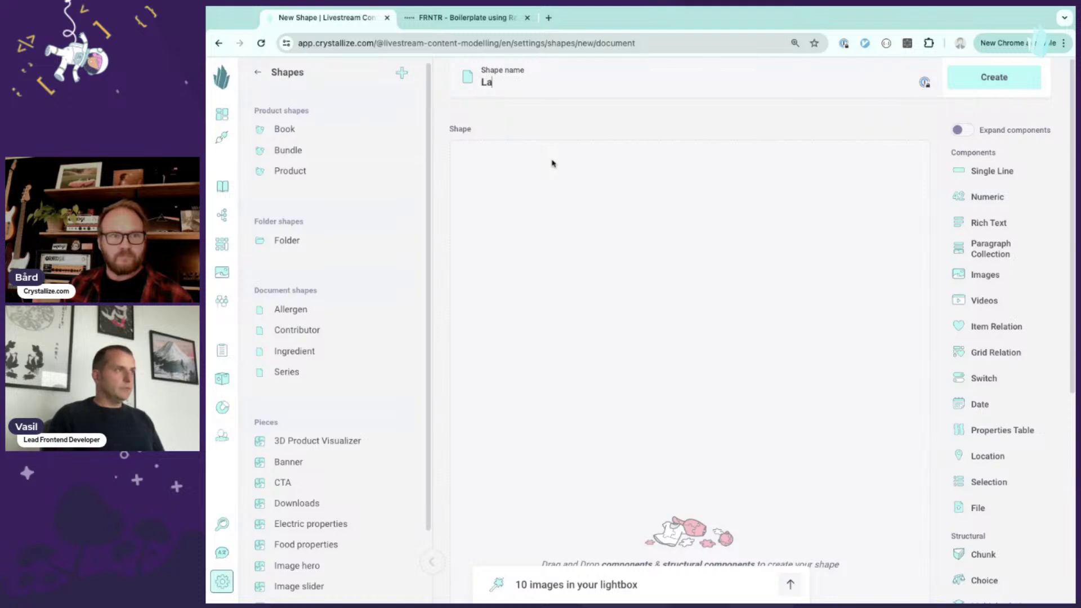
pyautogui.write('nding page')
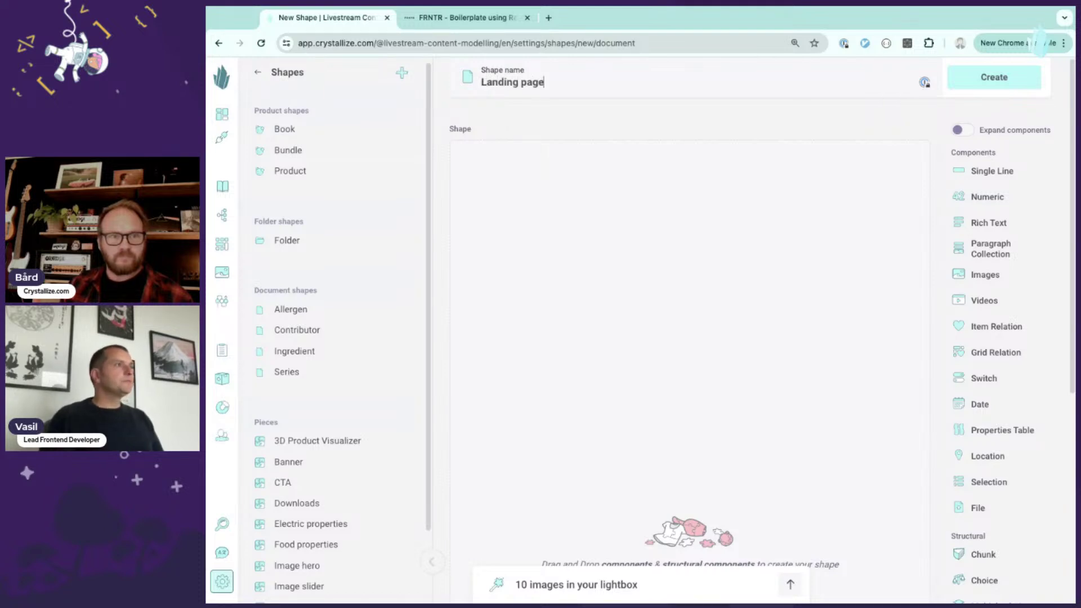
pyautogui.click(684, 122)
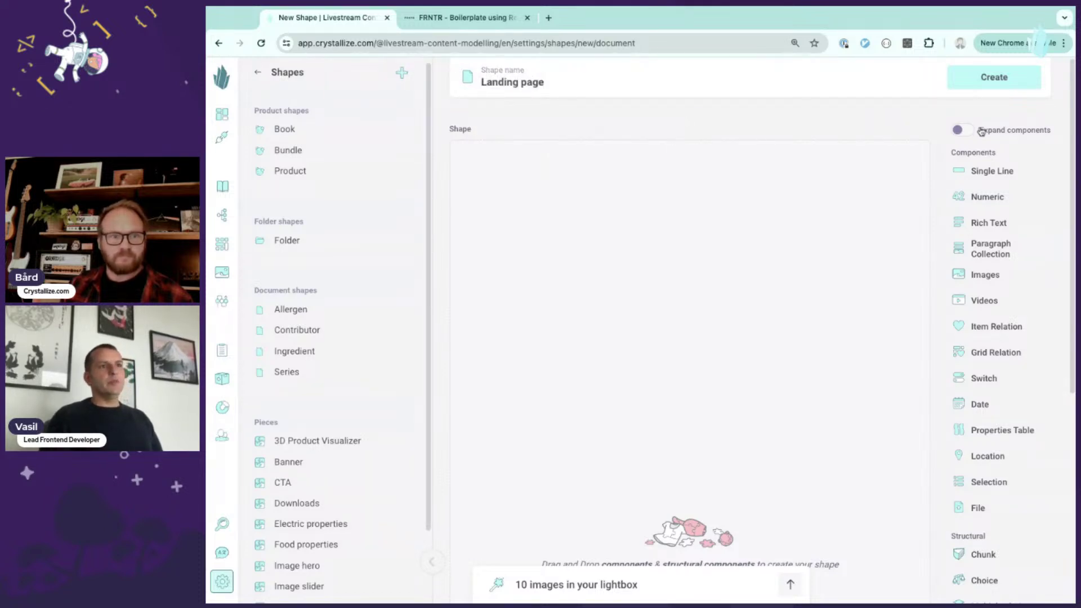
# - Add a Single Line component named "Title" and a Rich Text component named "Description" to the Landing page shape
pyautogui.click(990, 173)
pyautogui.write('Title')
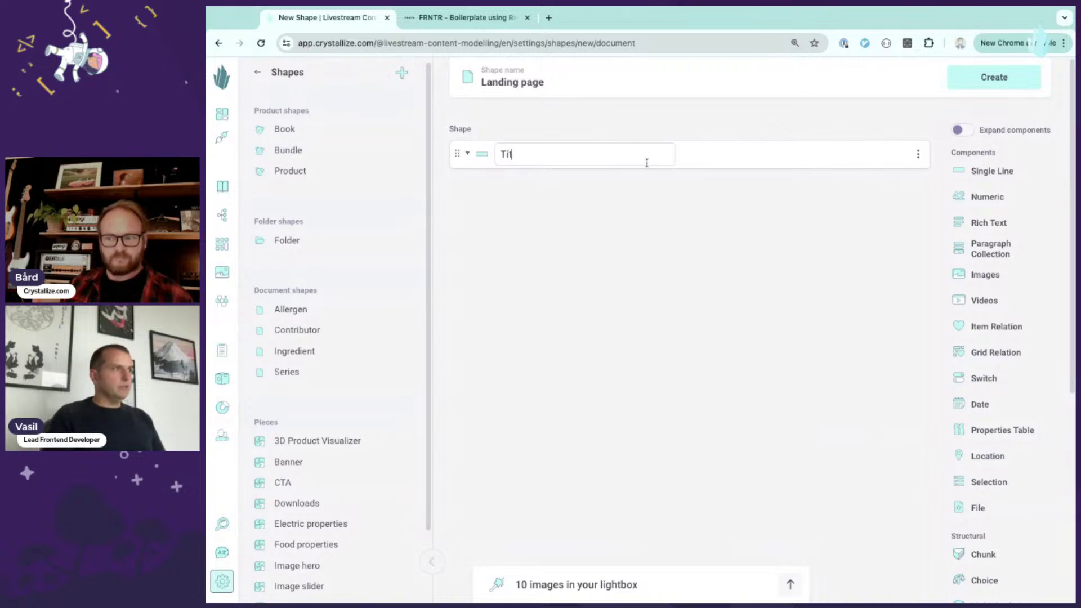
pyautogui.click(985, 223)
pyautogui.write('Descri')
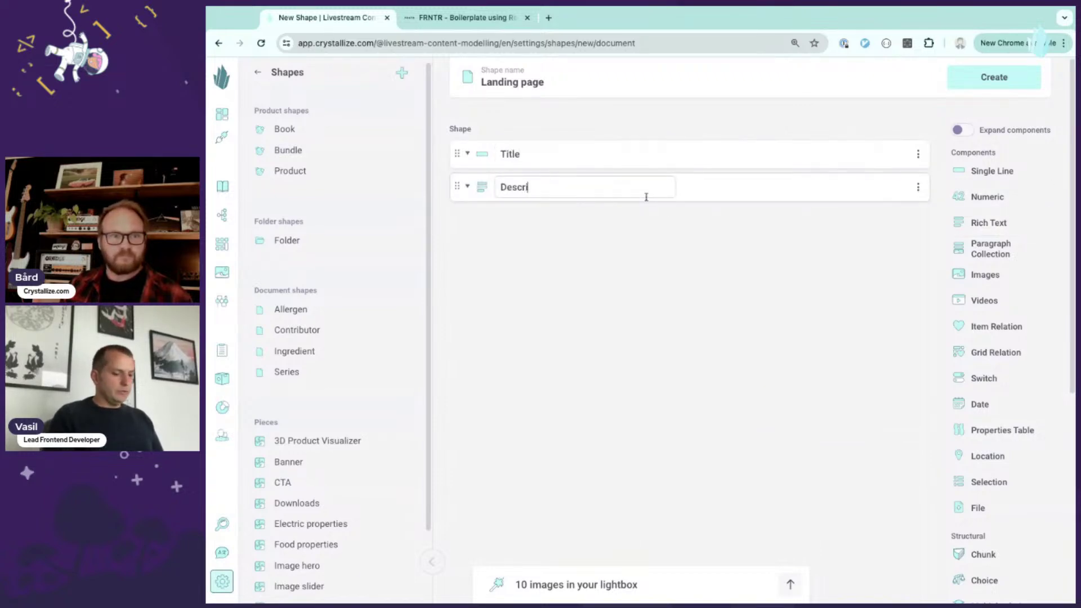
pyautogui.write('ption')
pyautogui.click(702, 218)
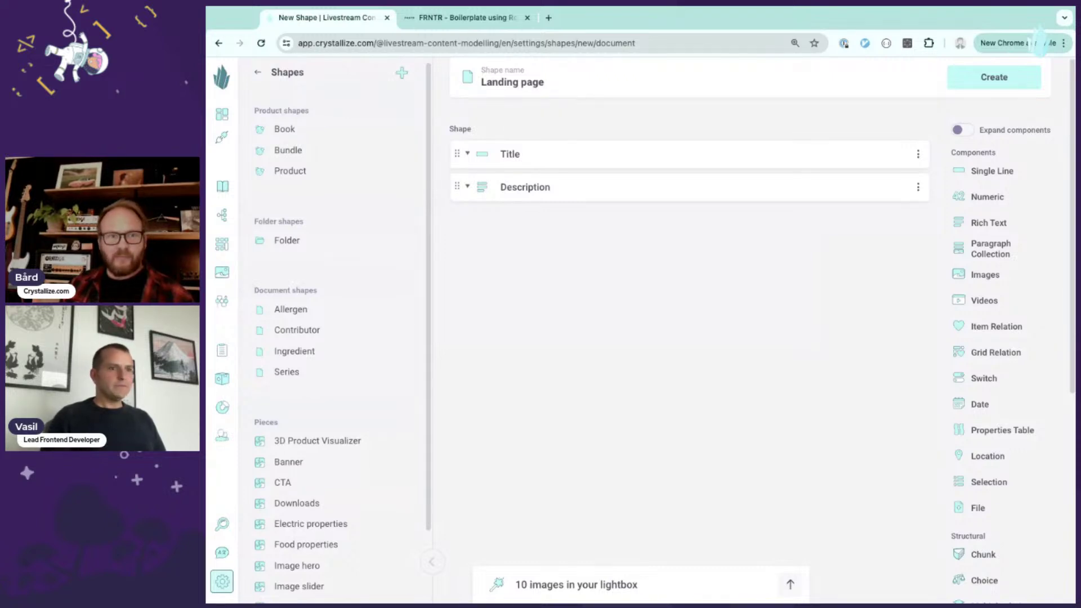
# - Create the Landing page shape with its two components
pyautogui.scroll(-1, 831, 263)
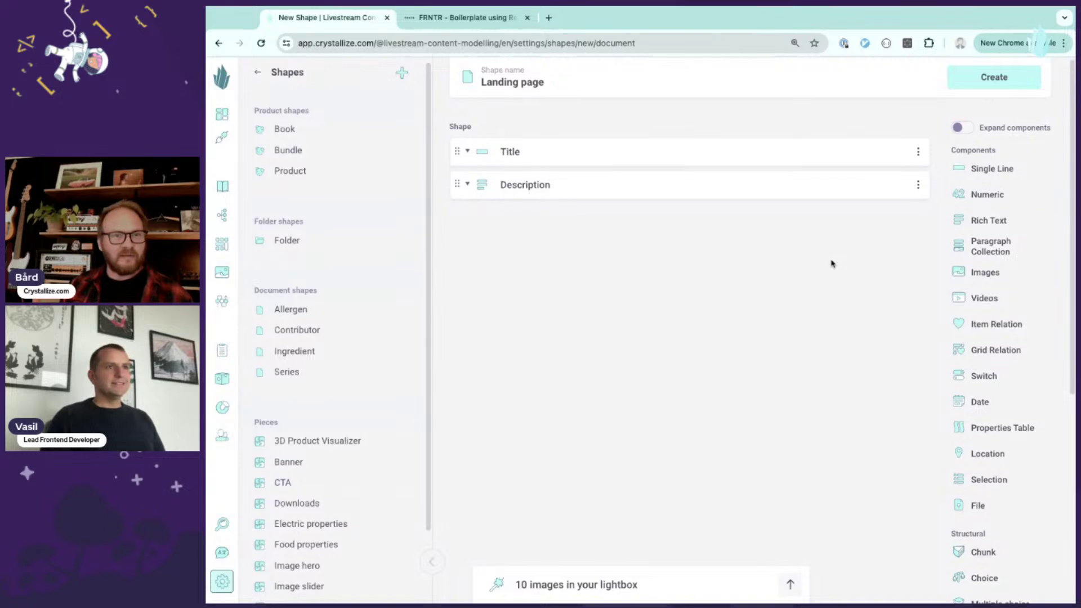
pyautogui.scroll(1, 829, 265)
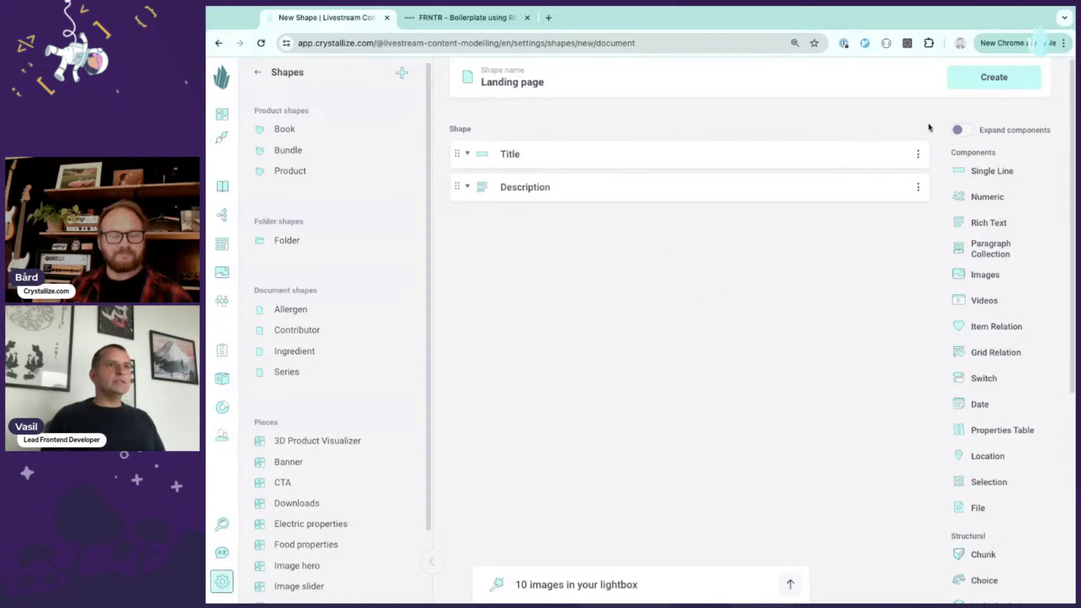
pyautogui.click(993, 80)
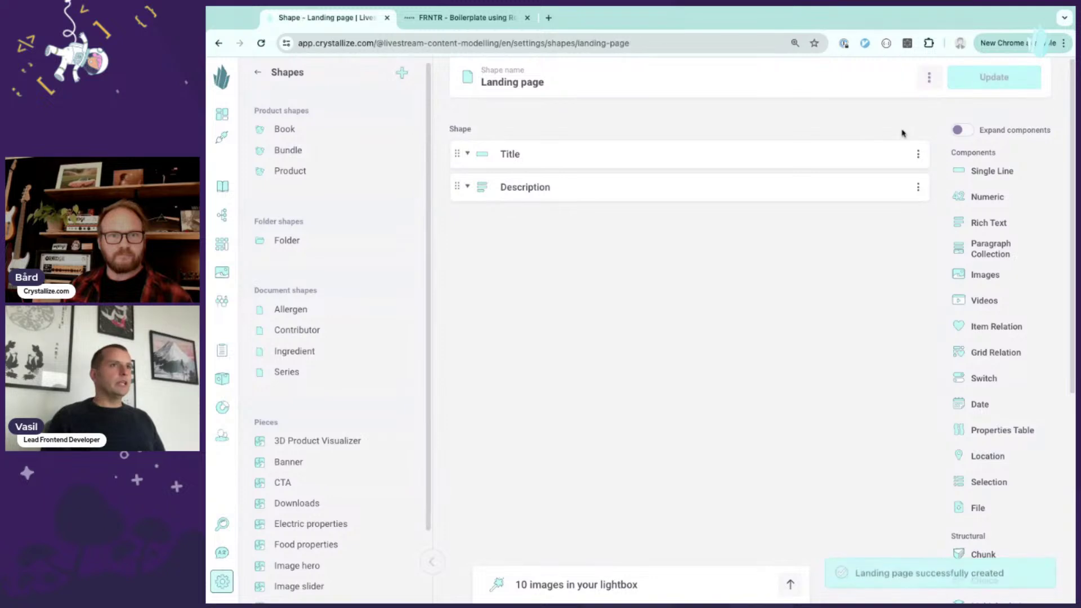
# - Examine which components make up the Banner, CTA, Image hero, Image slider and Video hero pieces, including the heroes' CTA chunks
pyautogui.scroll(-2, 363, 315)
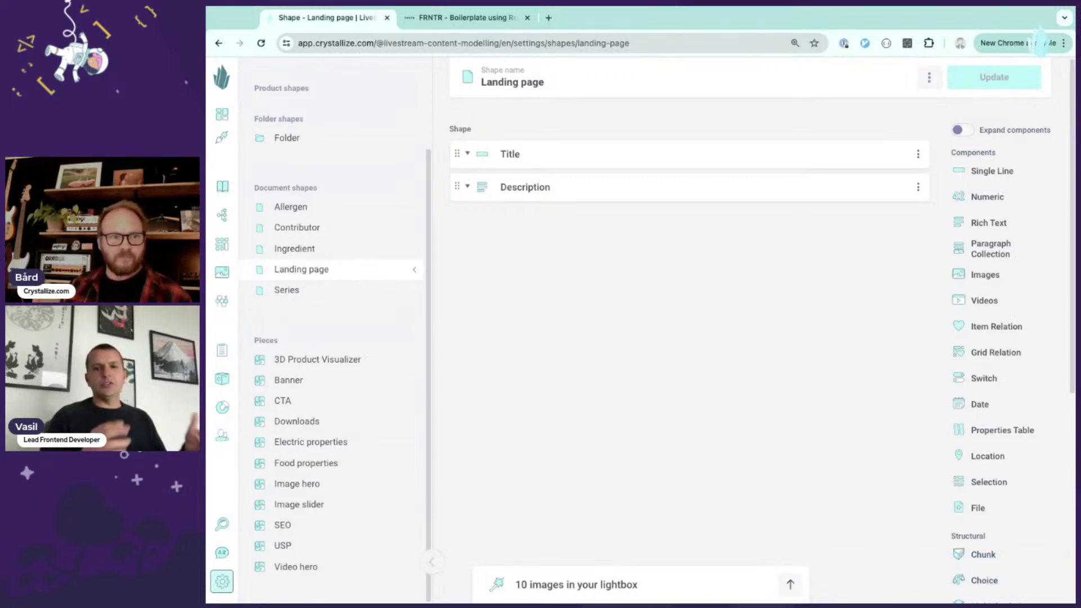
pyautogui.click(293, 381)
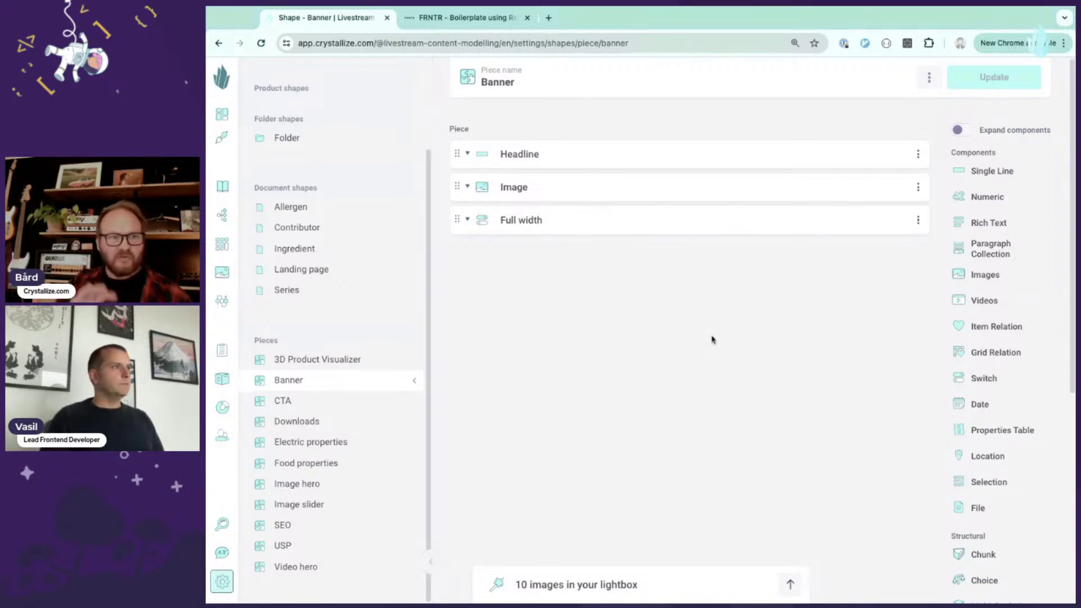
pyautogui.scroll(-1, 710, 338)
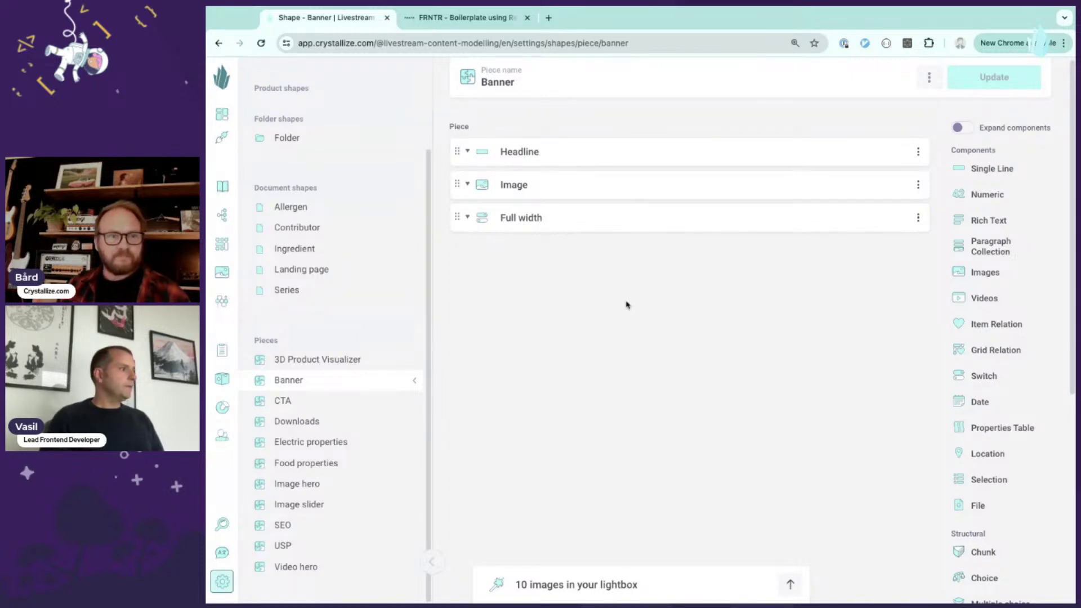
pyautogui.click(307, 399)
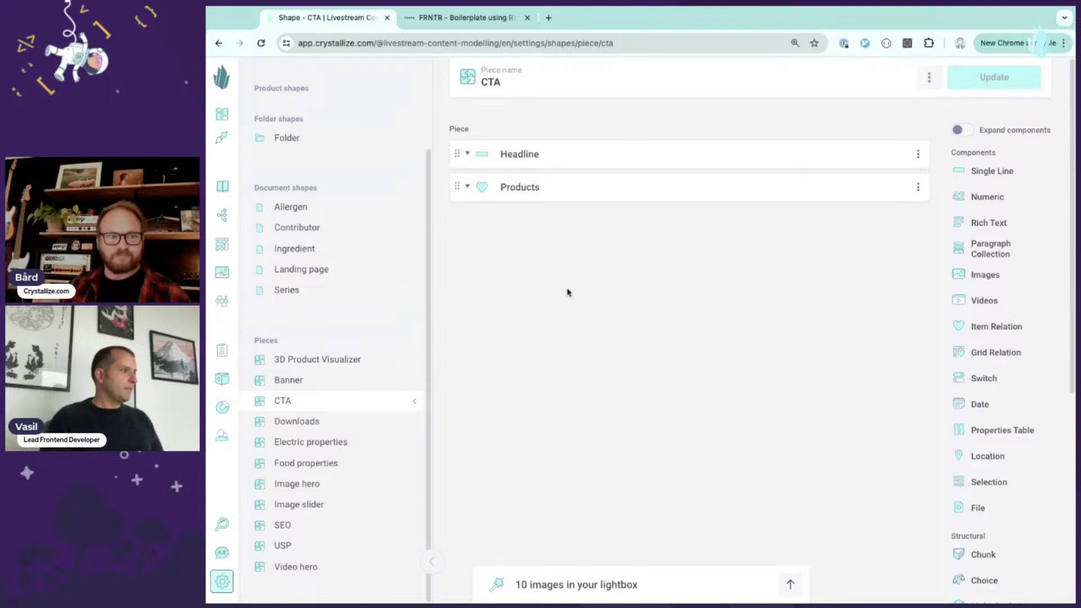
pyautogui.click(327, 484)
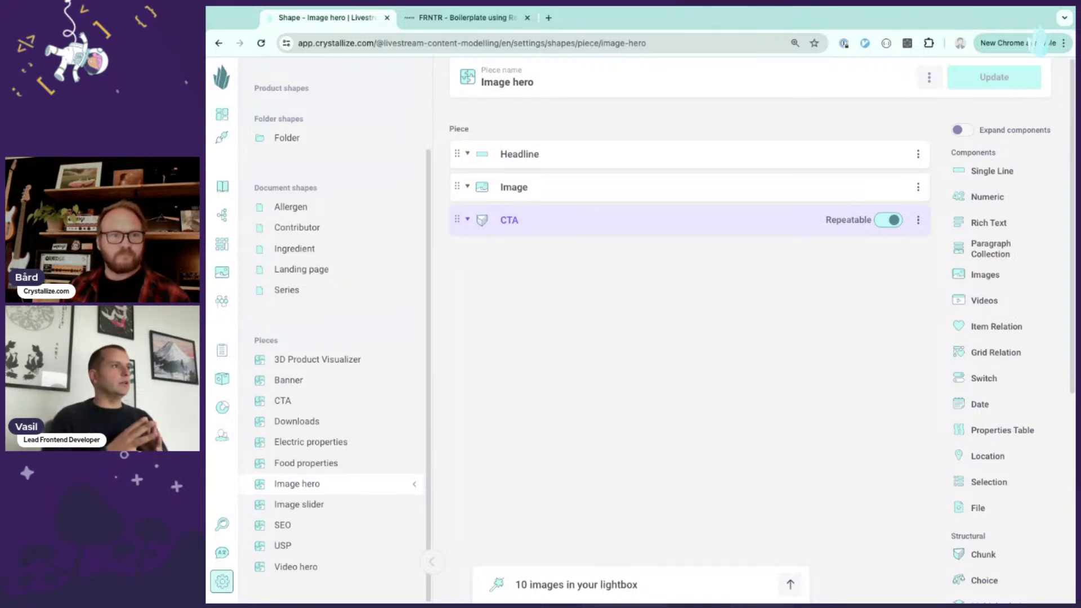
pyautogui.click(732, 223)
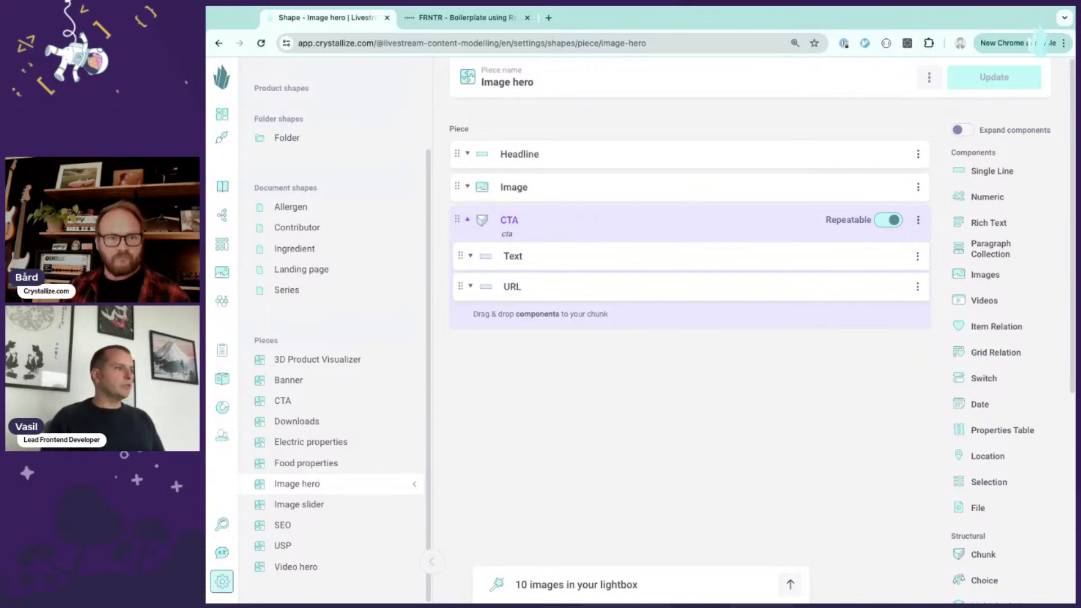
pyautogui.click(780, 222)
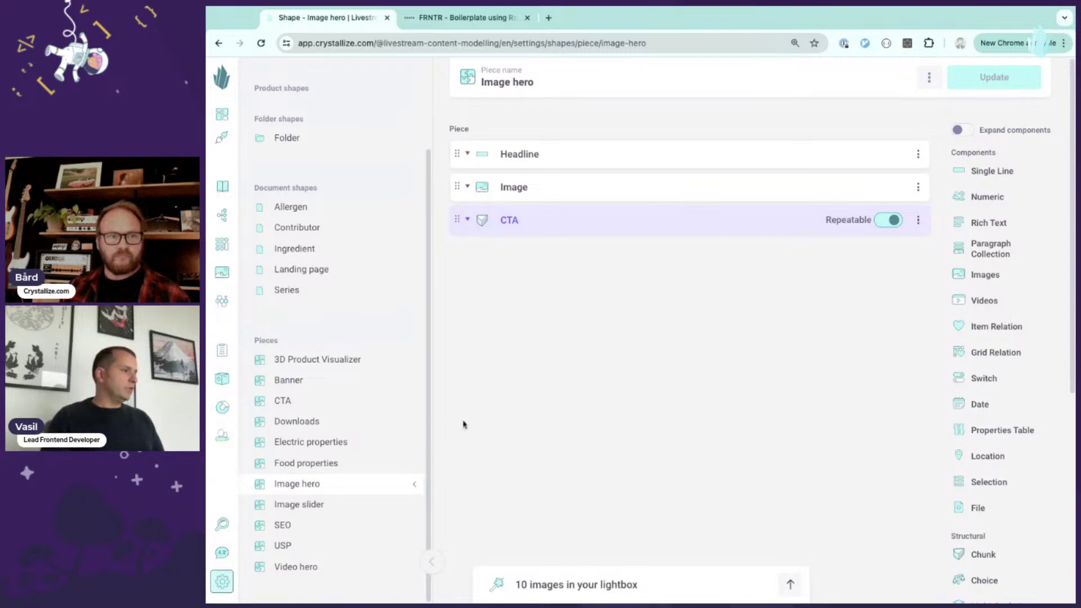
pyautogui.click(326, 504)
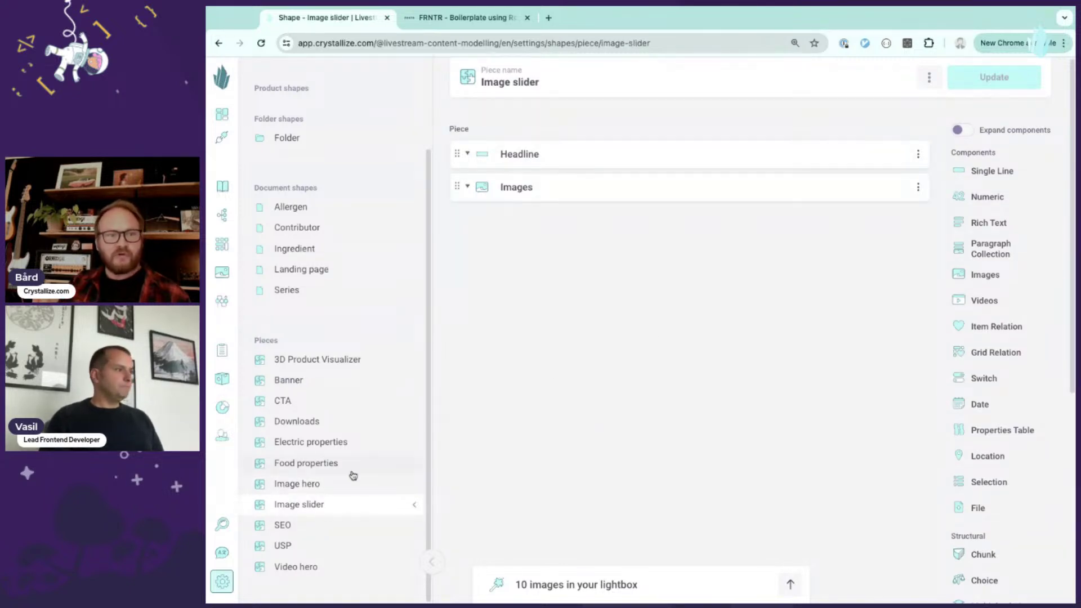
pyautogui.click(334, 483)
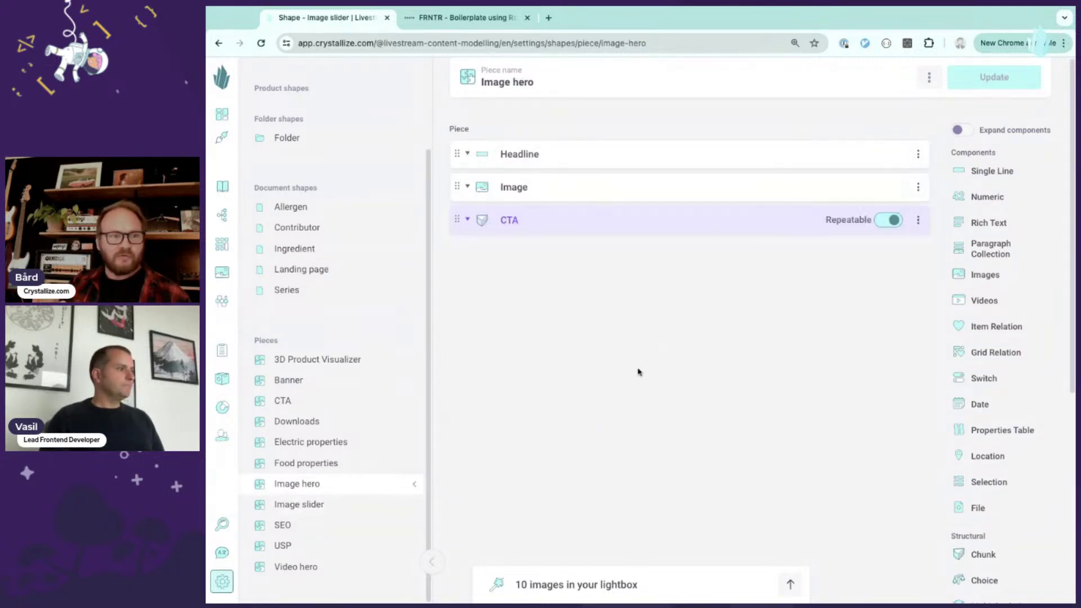
pyautogui.click(770, 224)
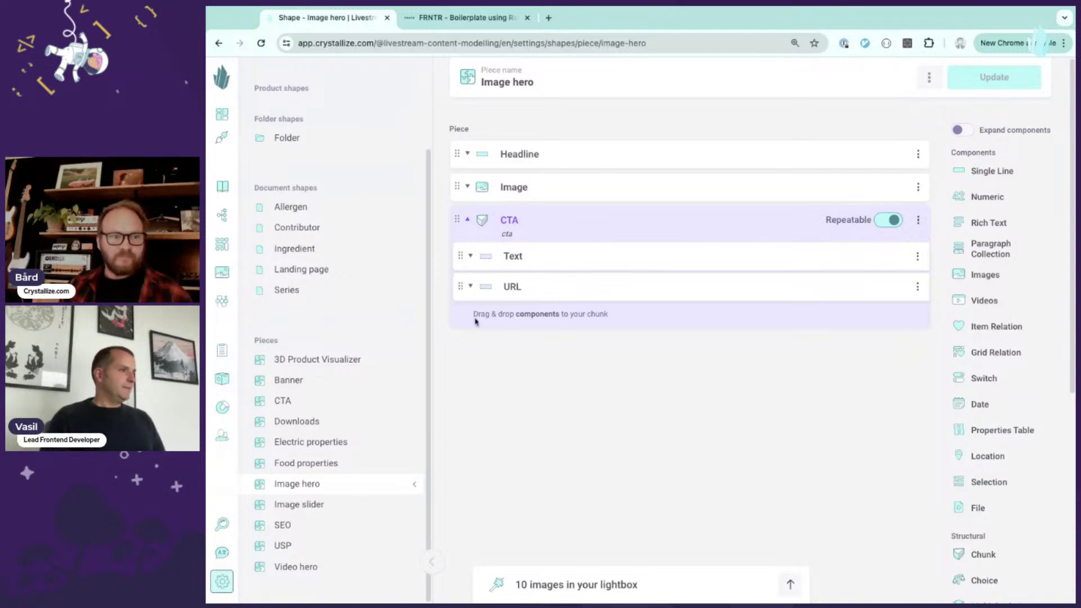
pyautogui.click(319, 506)
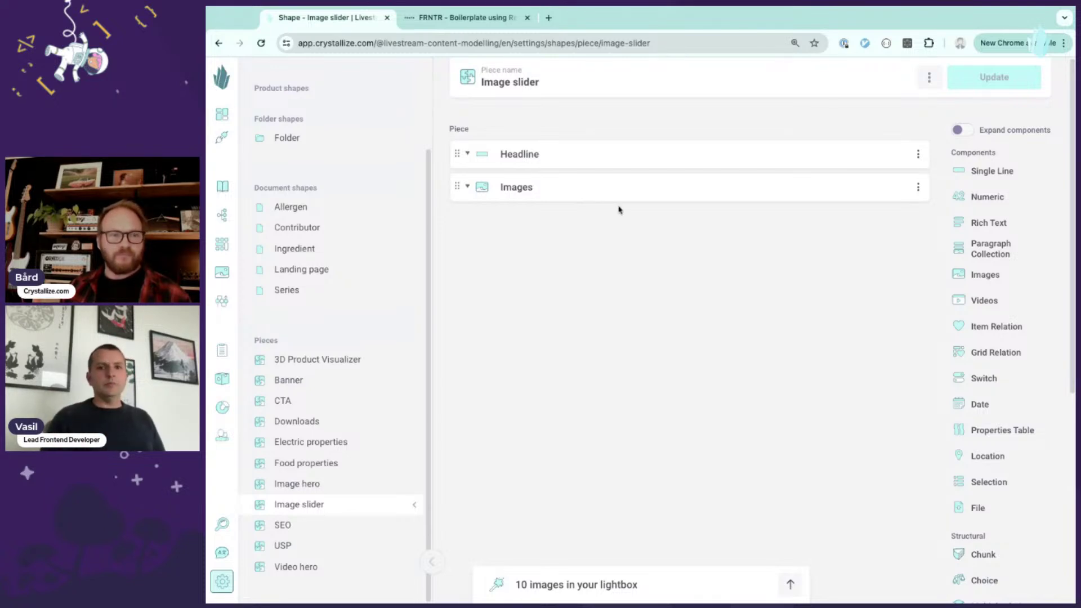
pyautogui.click(332, 568)
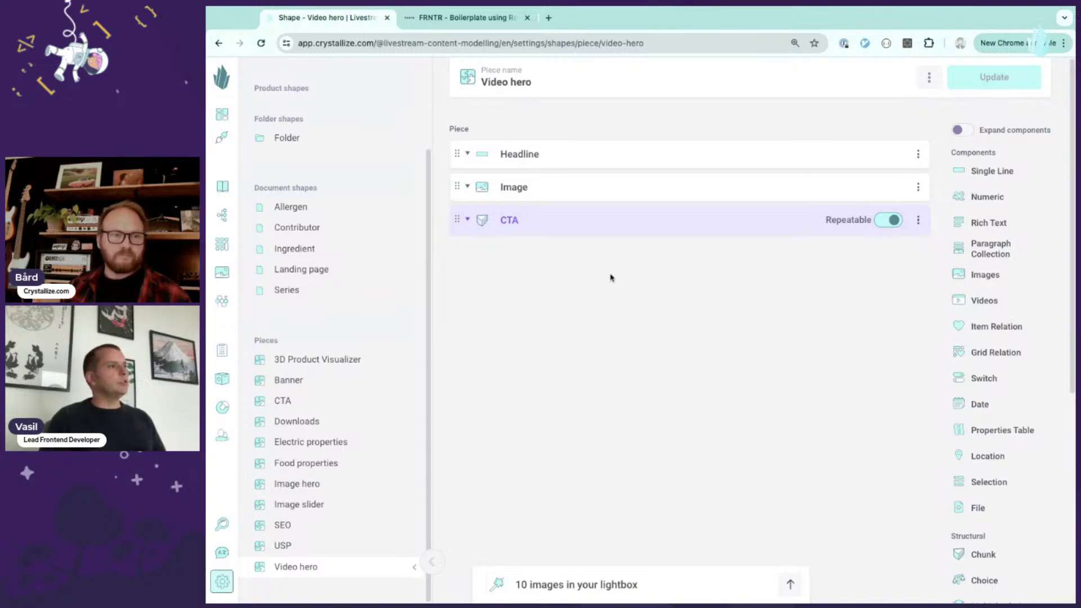
pyautogui.click(747, 220)
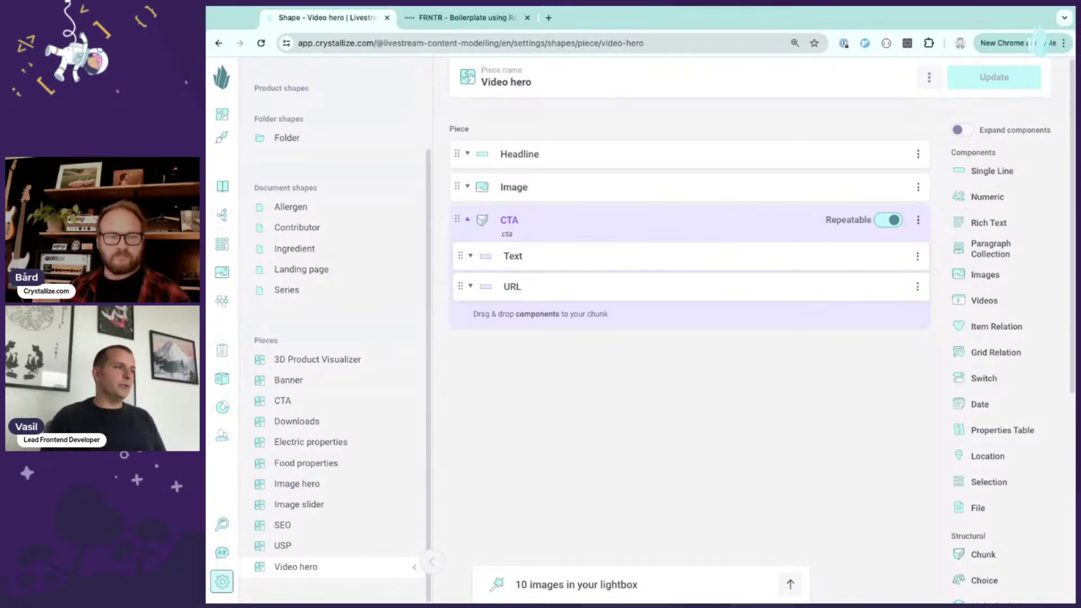
pyautogui.click(735, 219)
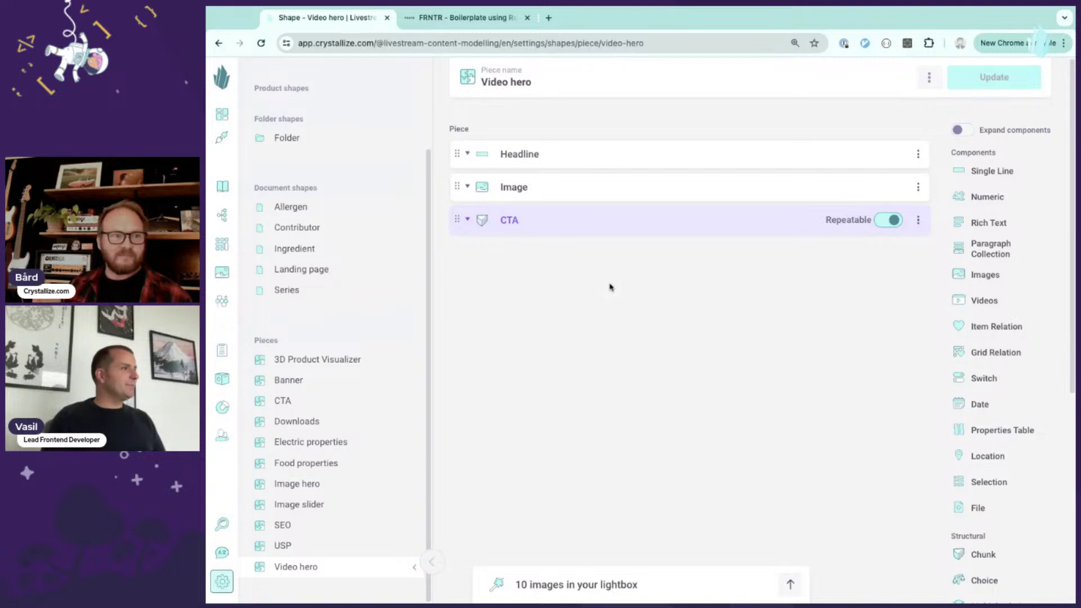
# - Return to the Landing page shape and add a Multiple choice component named "Blocks"
pyautogui.click(351, 269)
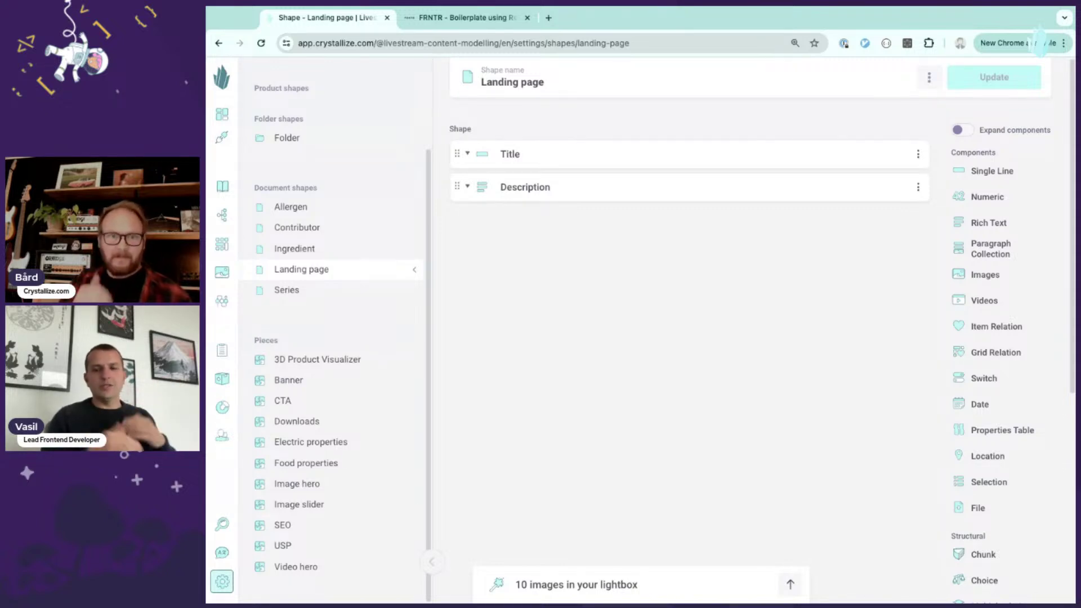
pyautogui.scroll(-1, 895, 367)
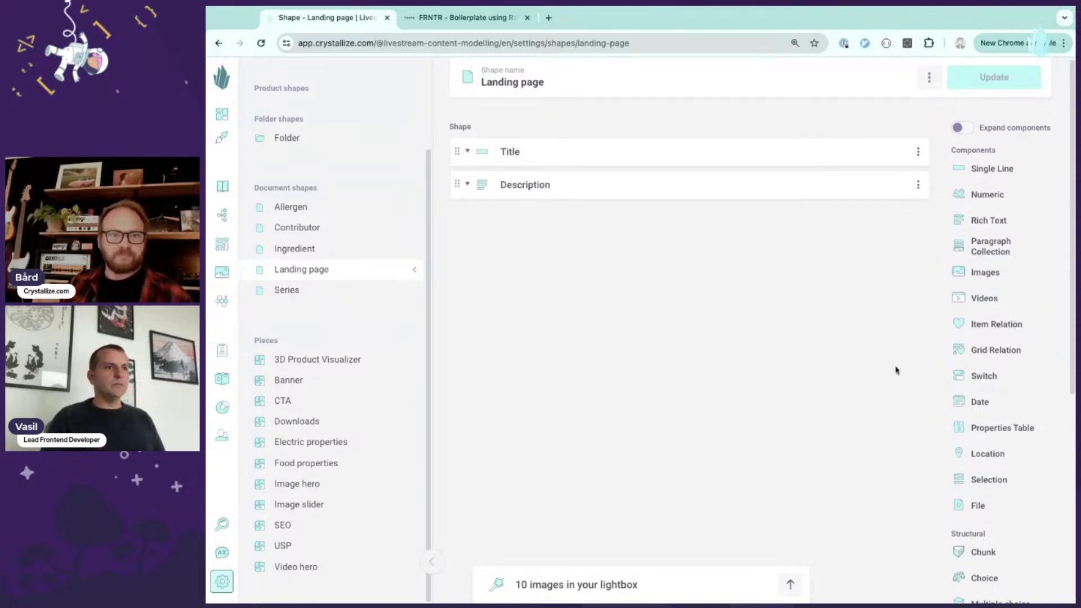
pyautogui.scroll(-3, 990, 303)
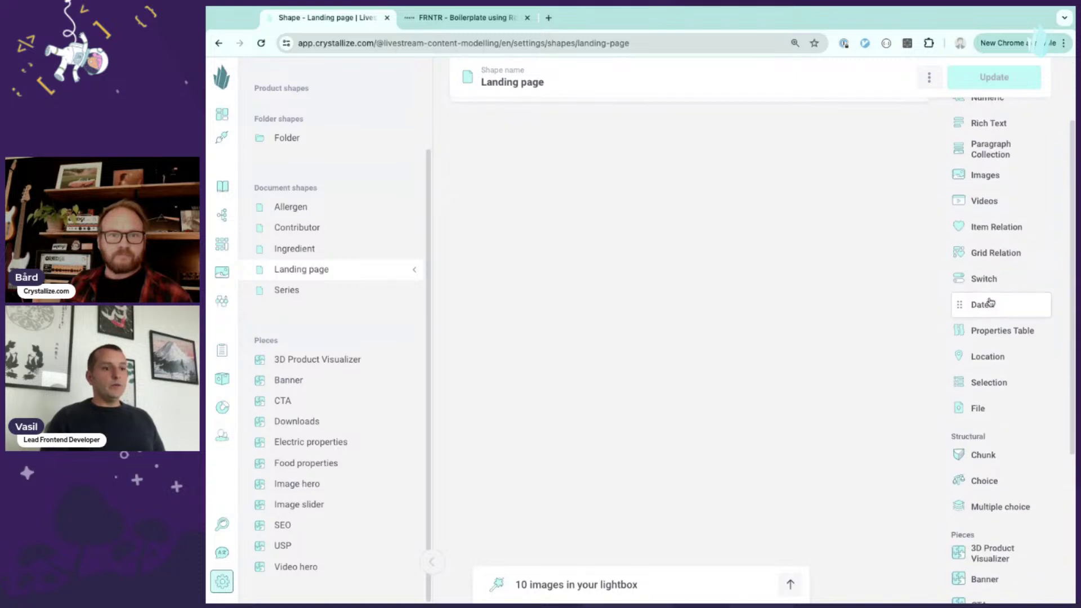
pyautogui.scroll(1, 989, 303)
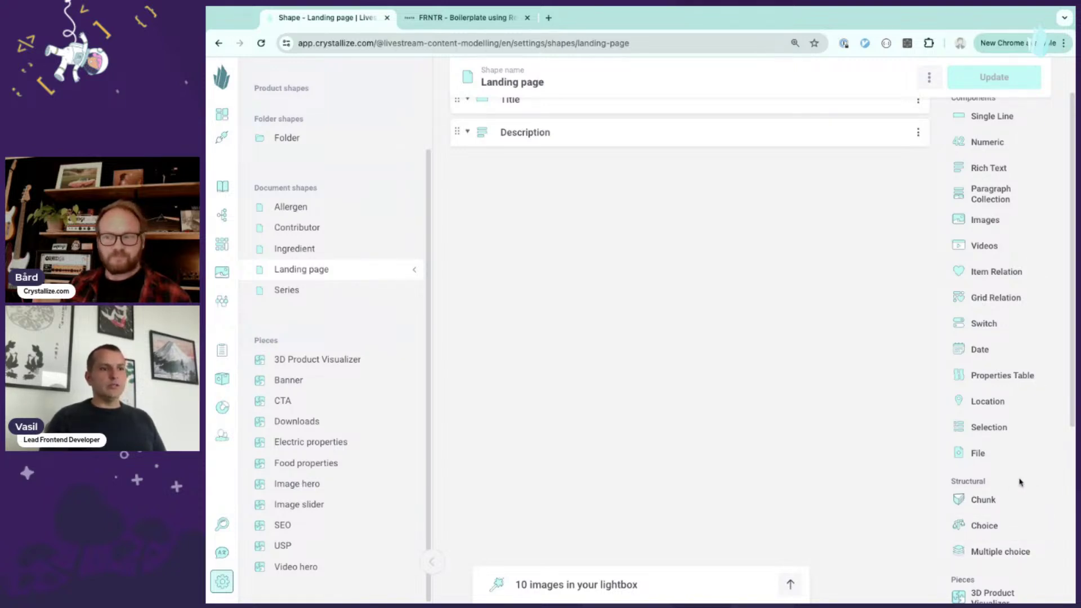
pyautogui.scroll(-1, 1004, 467)
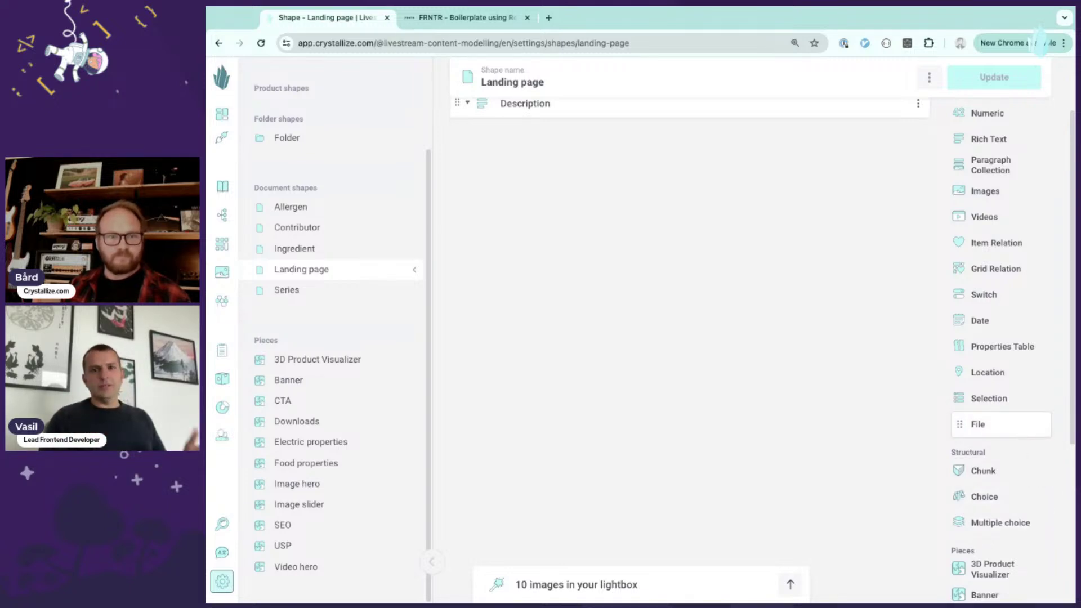
pyautogui.click(1012, 523)
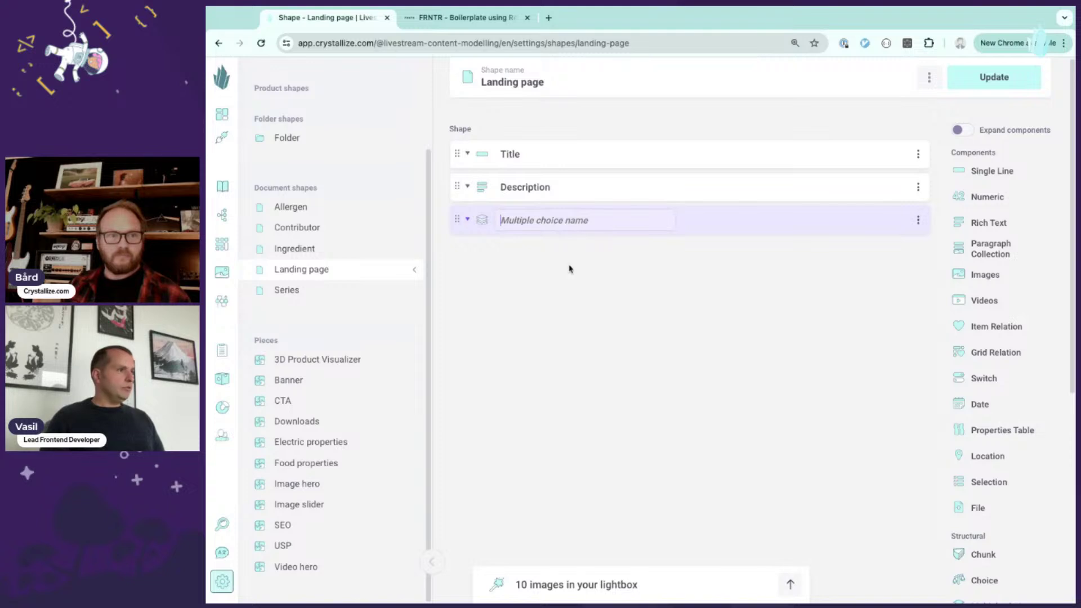
pyautogui.write('Blocks')
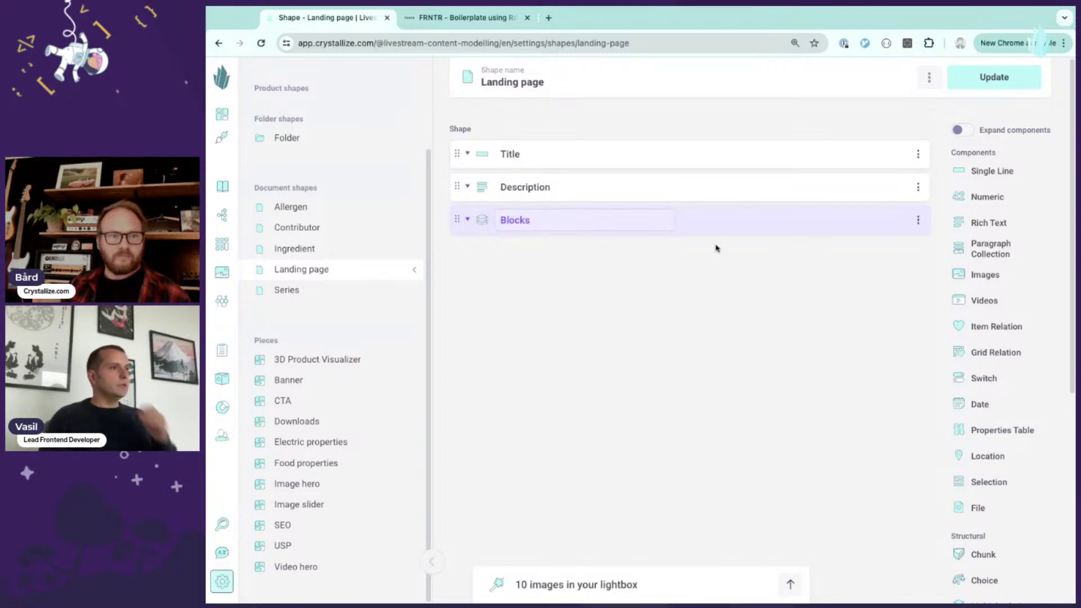
# - Add the Banner, CTA, Image slider and USP pieces to the Blocks multiple choice and inspect the USP piece's nested components
pyautogui.click(742, 224)
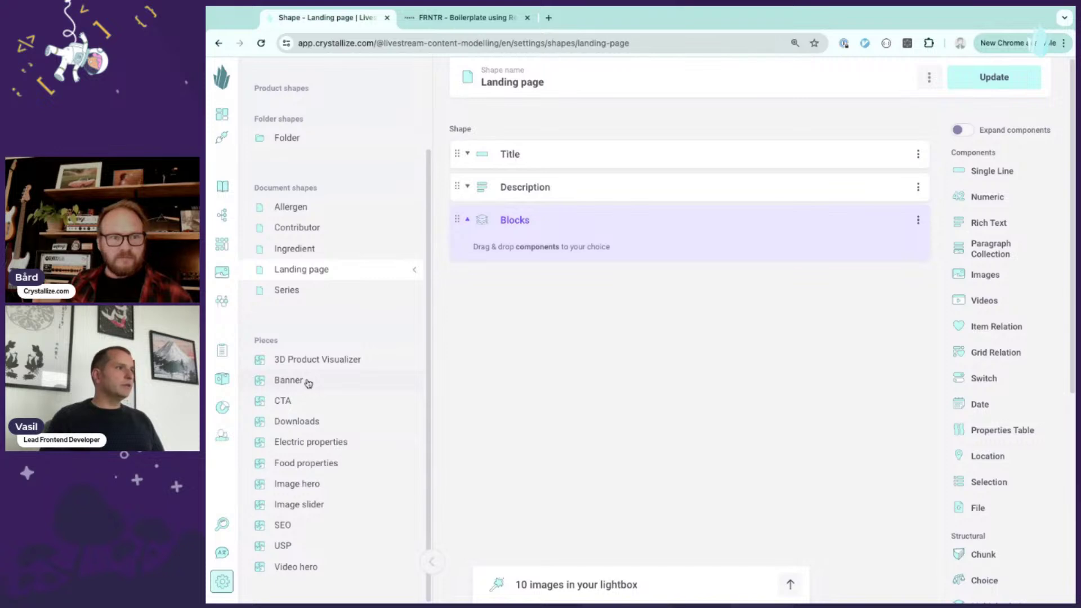
pyautogui.moveTo(308, 383); pyautogui.dragTo(555, 278)
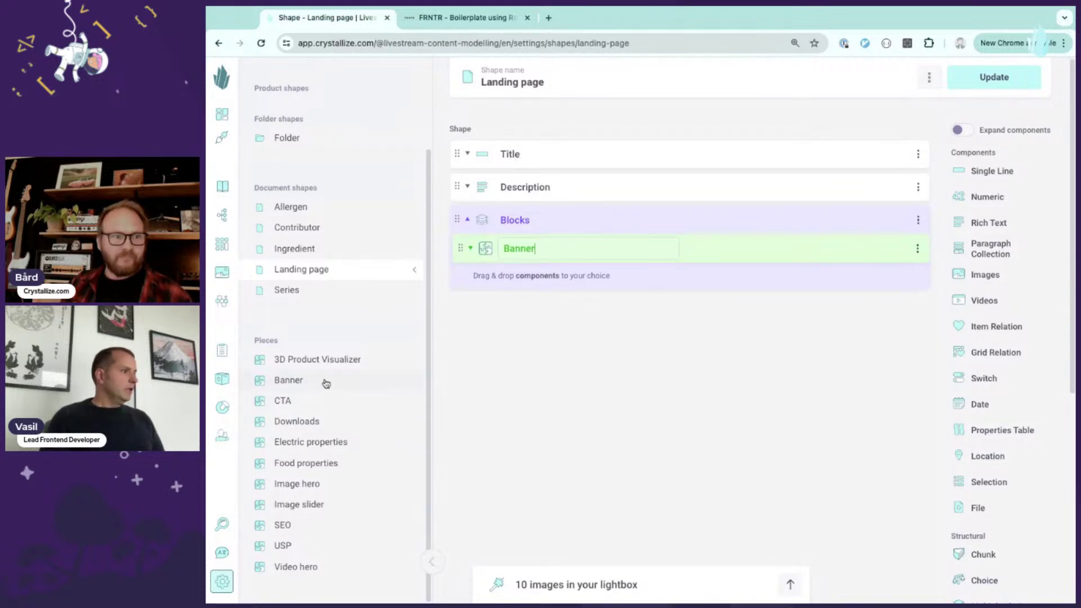
pyautogui.moveTo(297, 402); pyautogui.dragTo(591, 282)
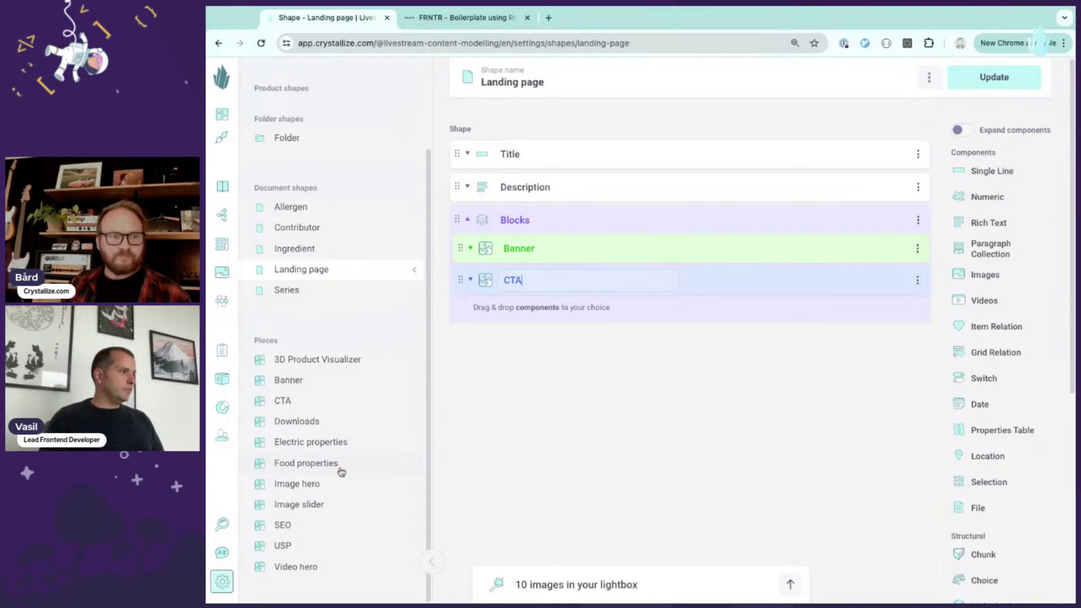
pyautogui.moveTo(311, 504); pyautogui.dragTo(522, 342)
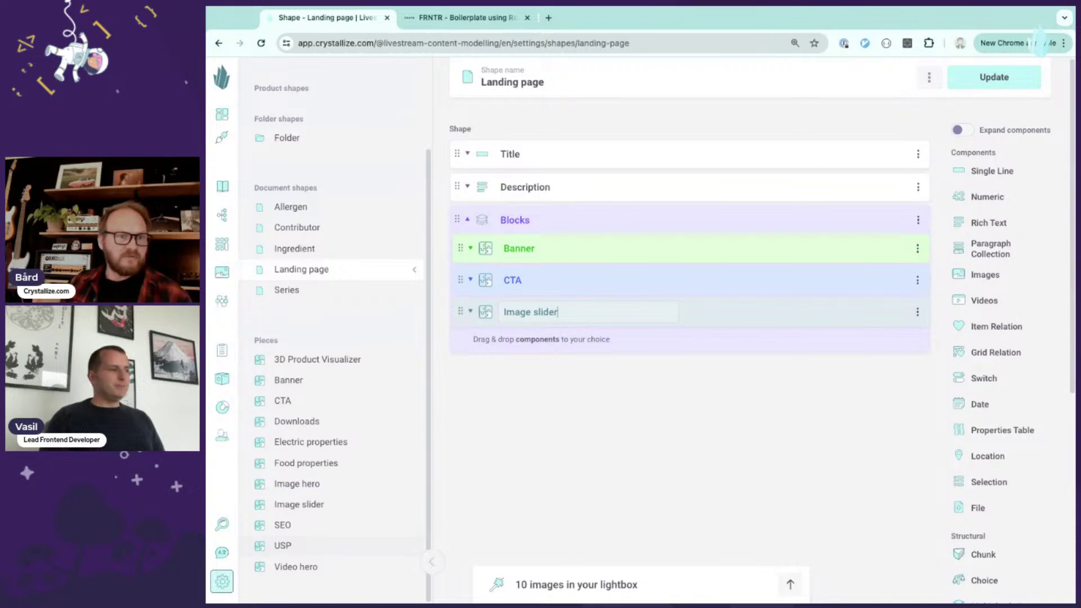
pyautogui.moveTo(314, 544); pyautogui.dragTo(573, 382)
pyautogui.click(550, 429)
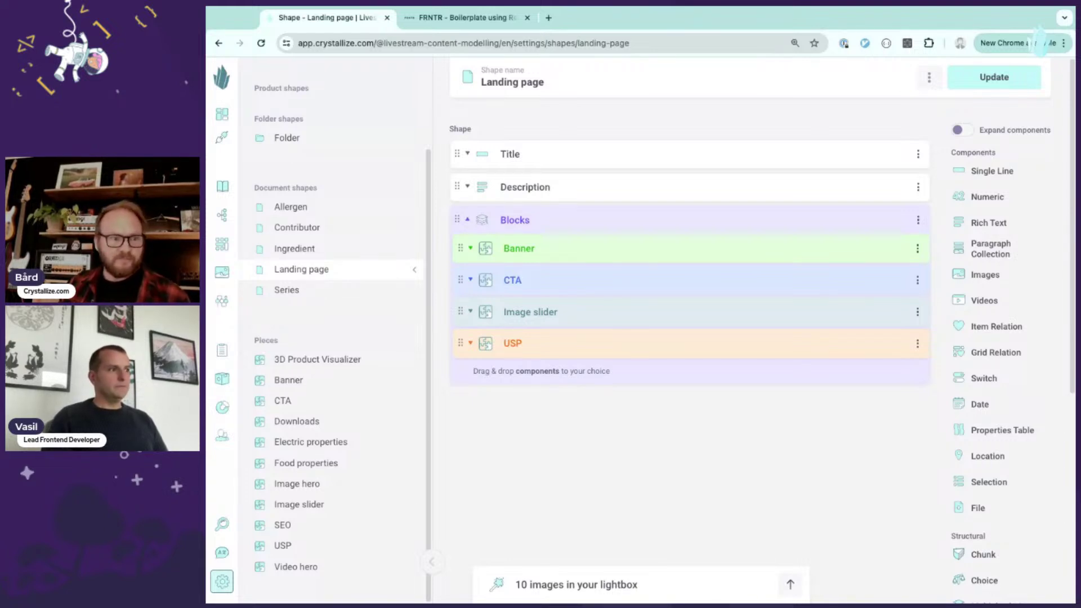
pyautogui.click(801, 351)
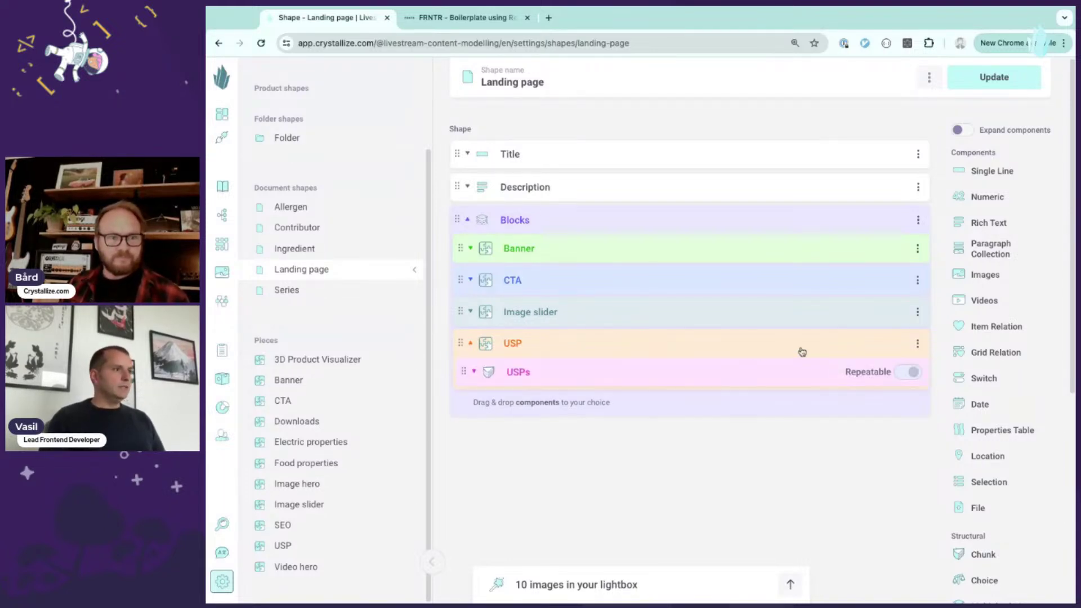
pyautogui.click(708, 377)
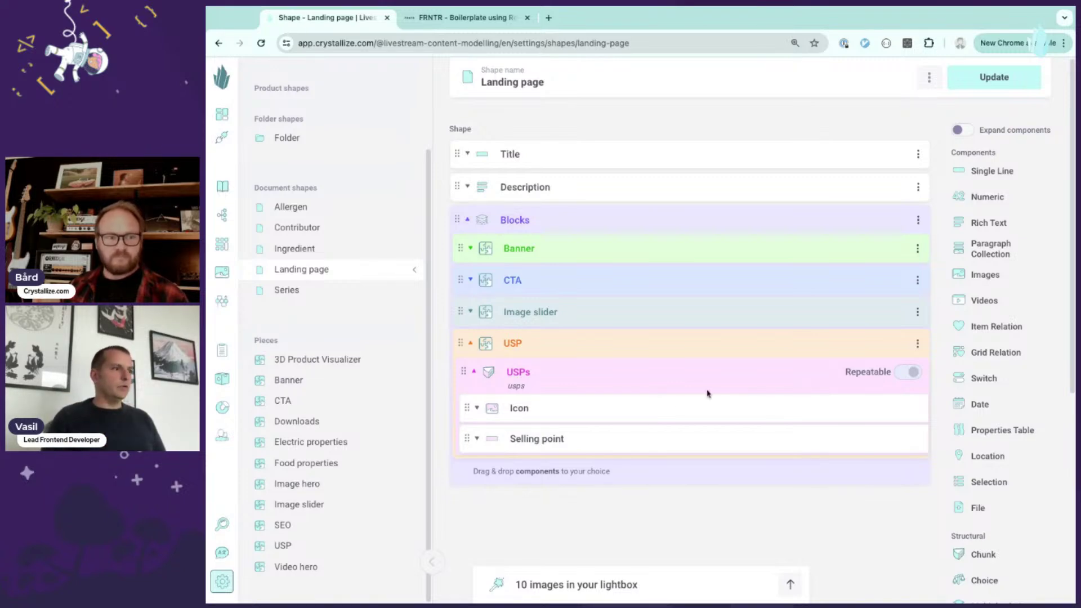
pyautogui.click(772, 342)
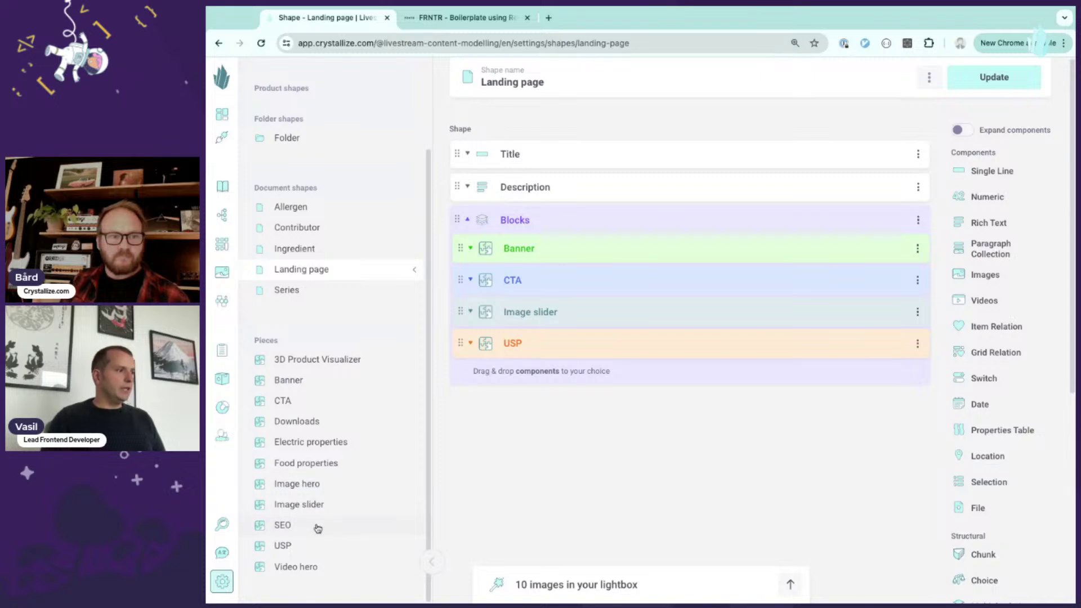
# - Add the SEO and Video hero pieces to the Blocks multiple choice, inspecting the SEO piece's components
pyautogui.moveTo(313, 526); pyautogui.dragTo(642, 359)
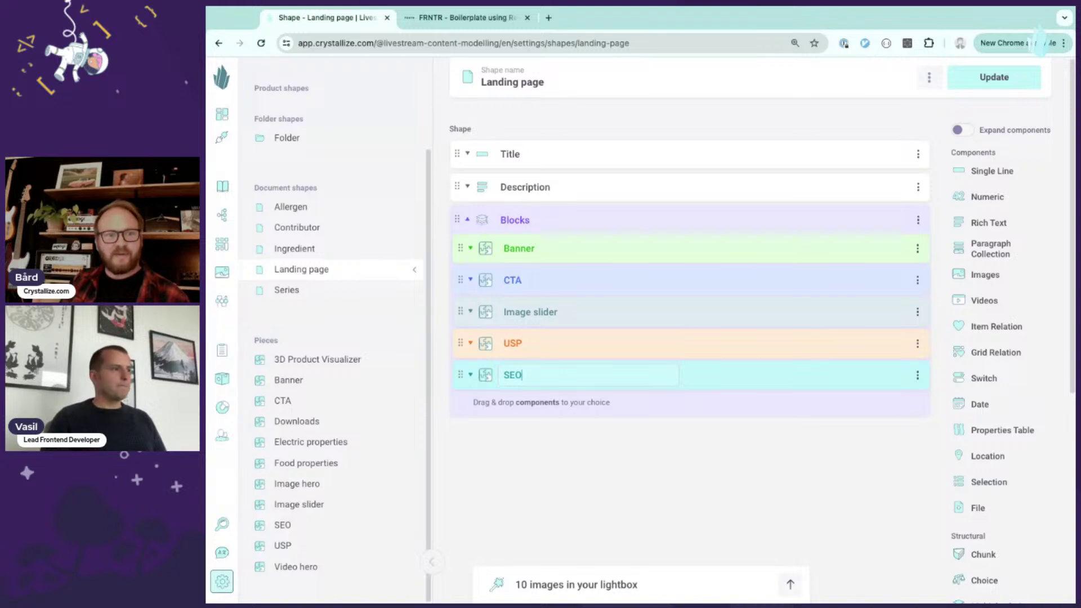
pyautogui.click(825, 383)
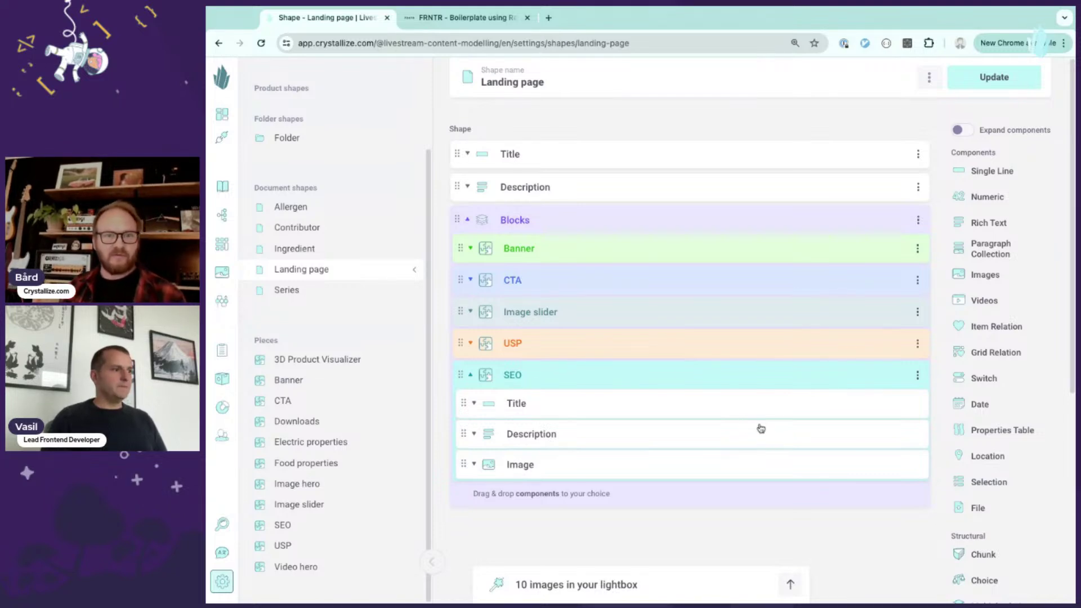
pyautogui.click(815, 376)
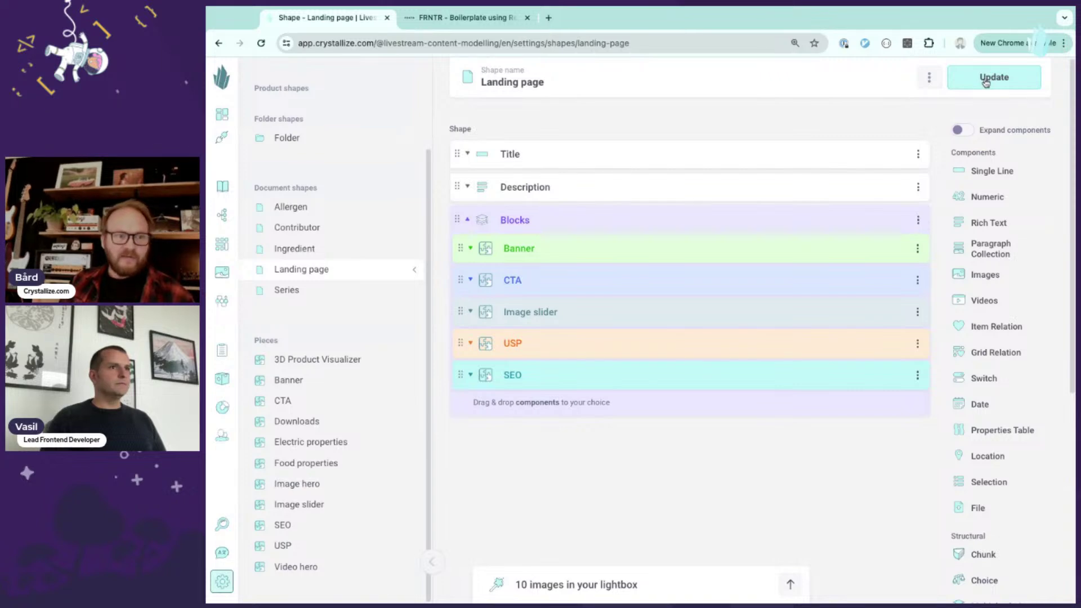
pyautogui.moveTo(314, 567); pyautogui.dragTo(580, 388)
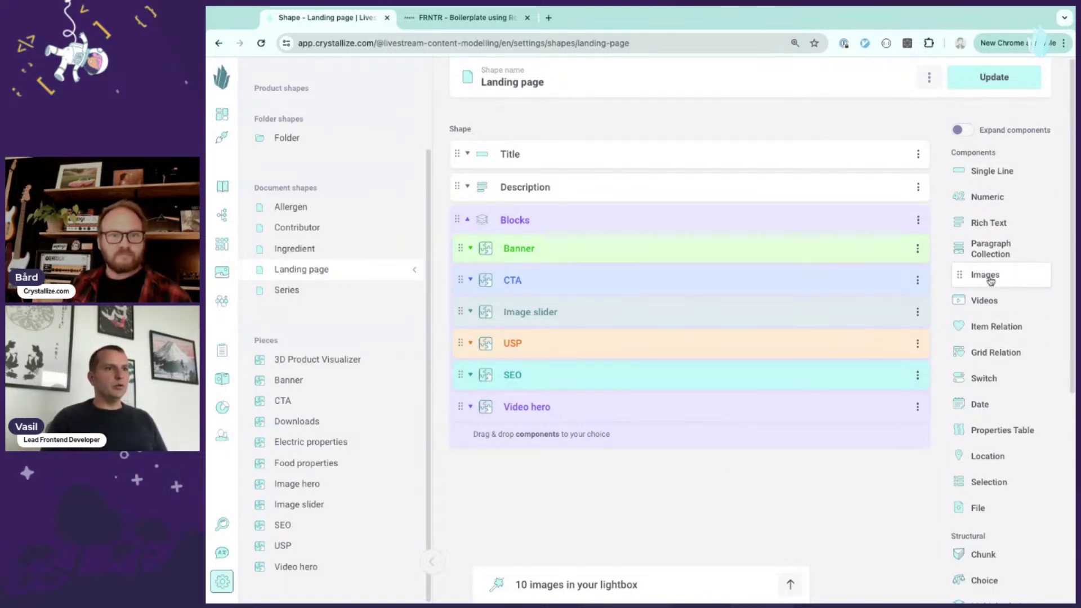
pyautogui.moveTo(989, 282); pyautogui.dragTo(707, 403)
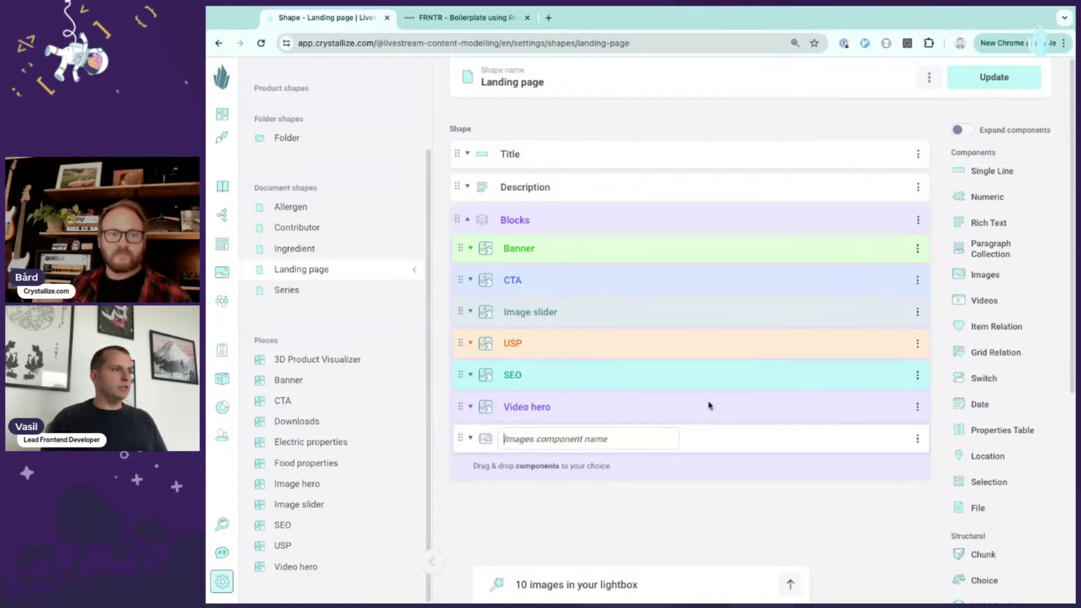
pyautogui.click(917, 439)
pyautogui.click(916, 464)
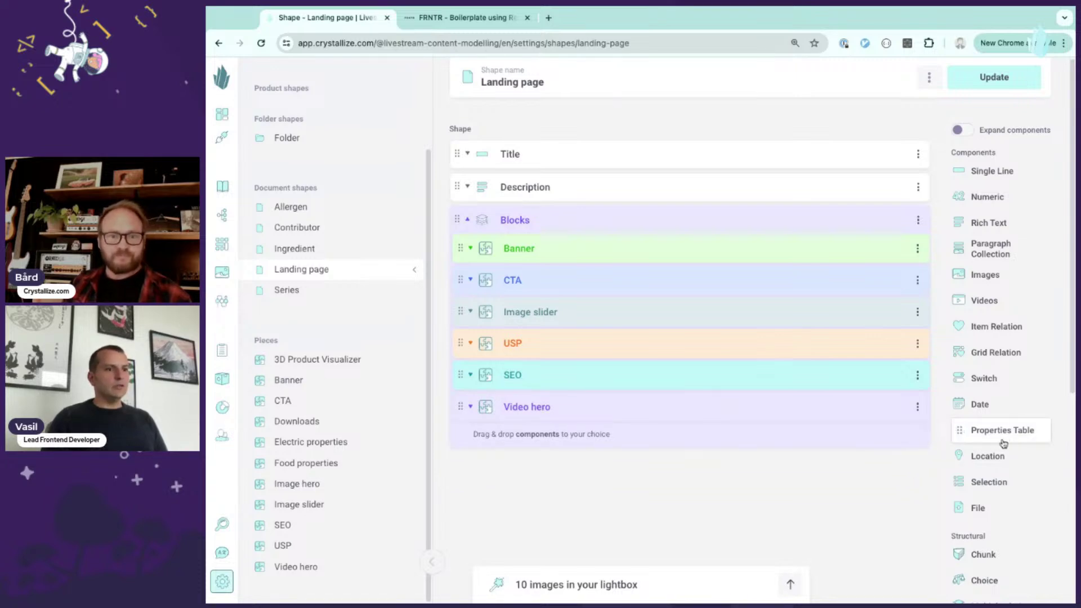
pyautogui.scroll(-2, 985, 448)
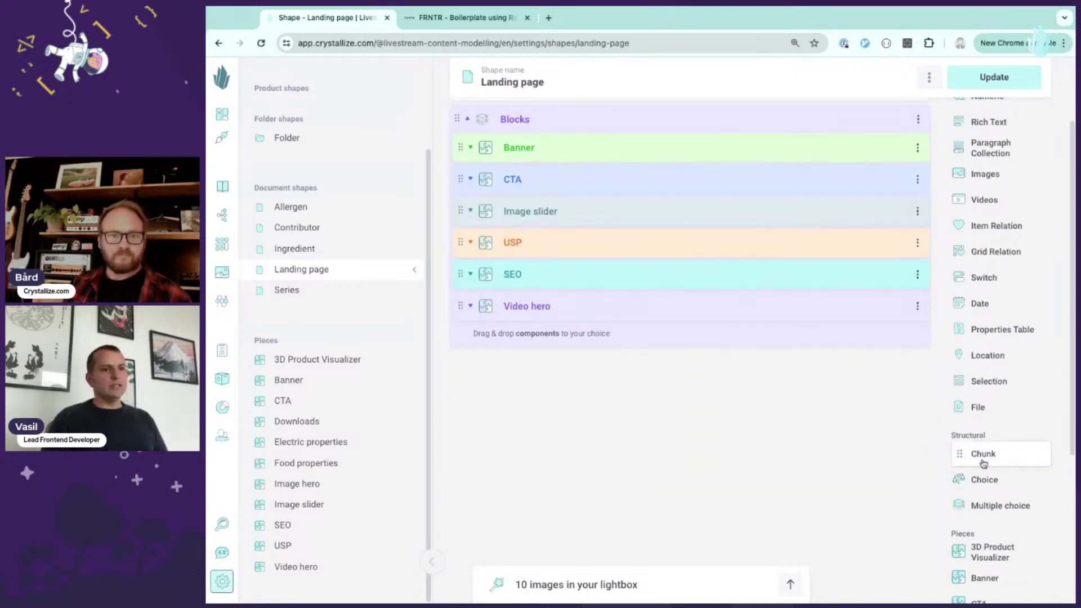
pyautogui.scroll(1, 854, 458)
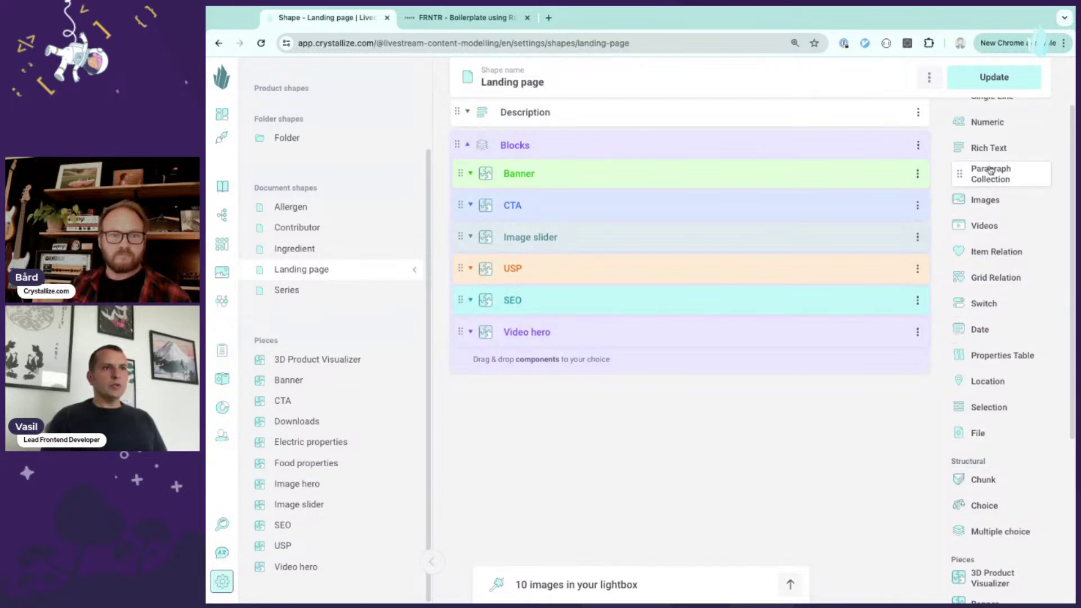
pyautogui.scroll(2, 1004, 316)
pyautogui.scroll(1, 1004, 316)
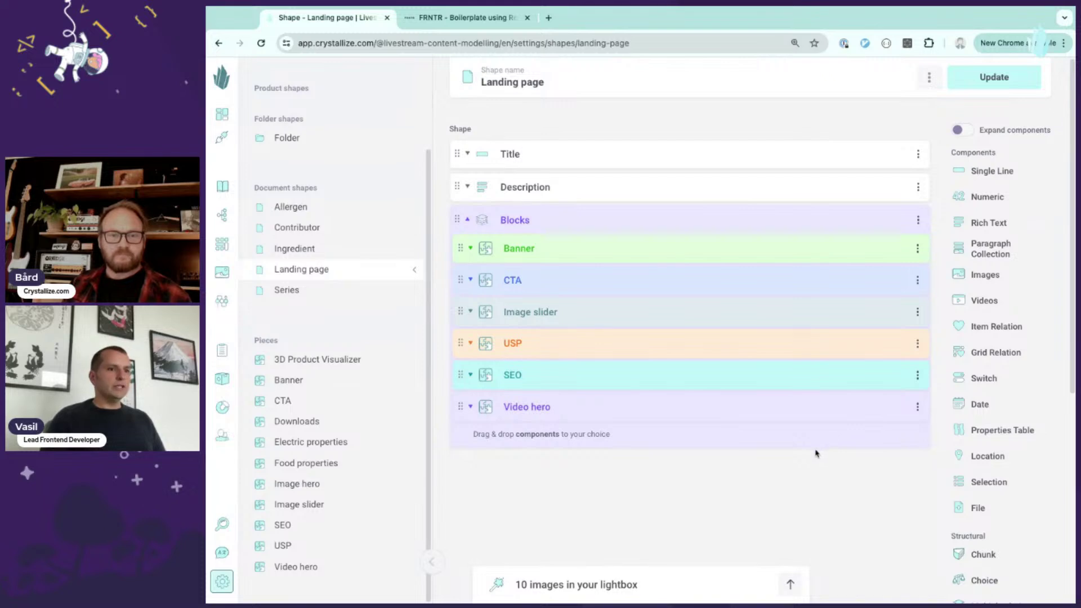
pyautogui.click(984, 458)
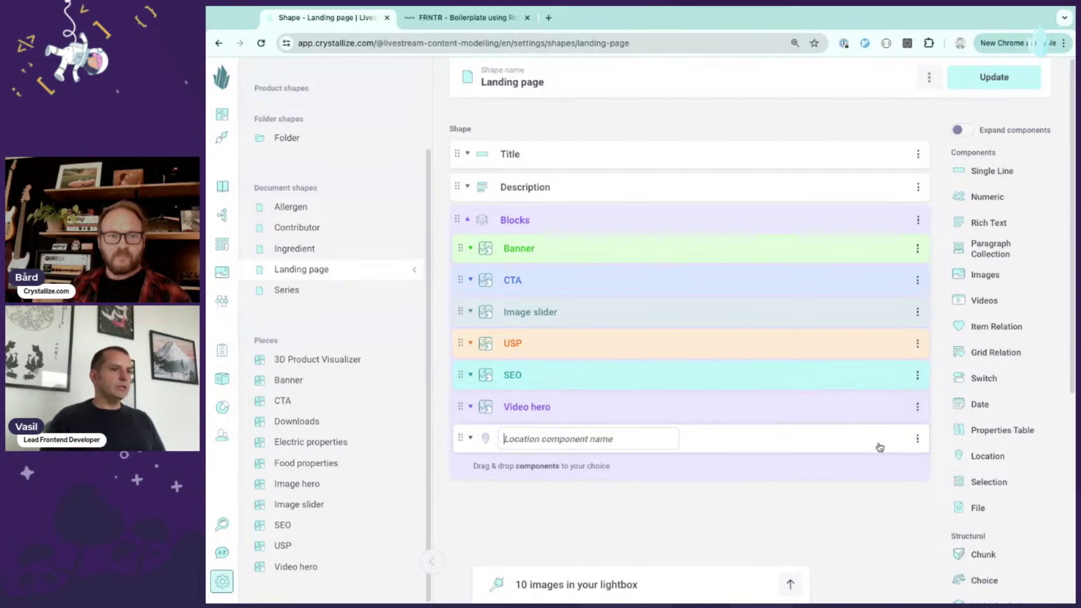
pyautogui.click(917, 440)
pyautogui.click(916, 467)
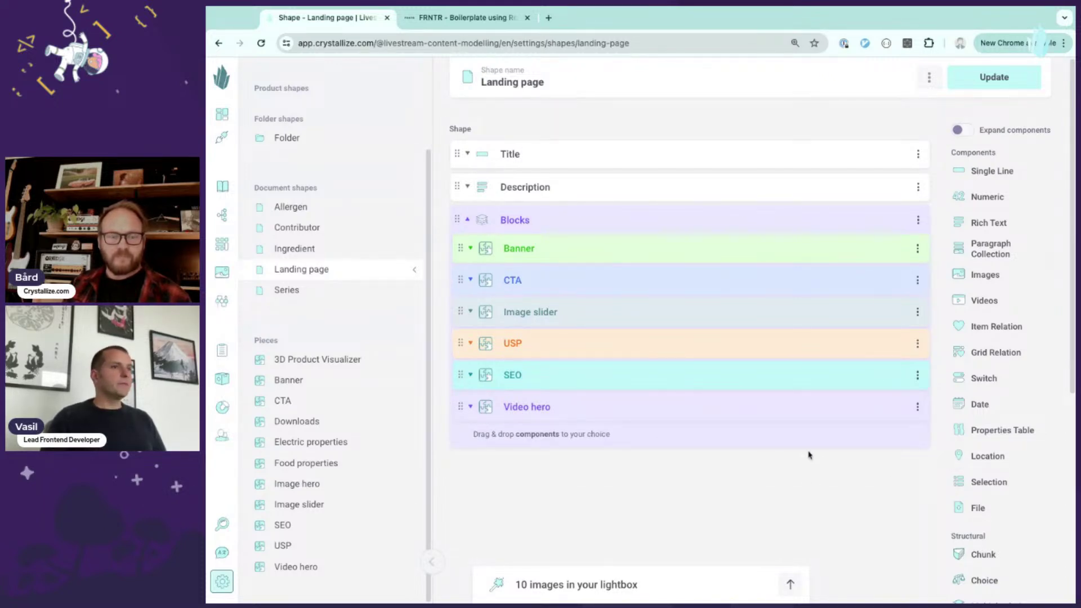
# - Update the Landing page shape, confirming the change, and inspect the components inside the Banner and CTA pieces of Blocks
pyautogui.click(990, 86)
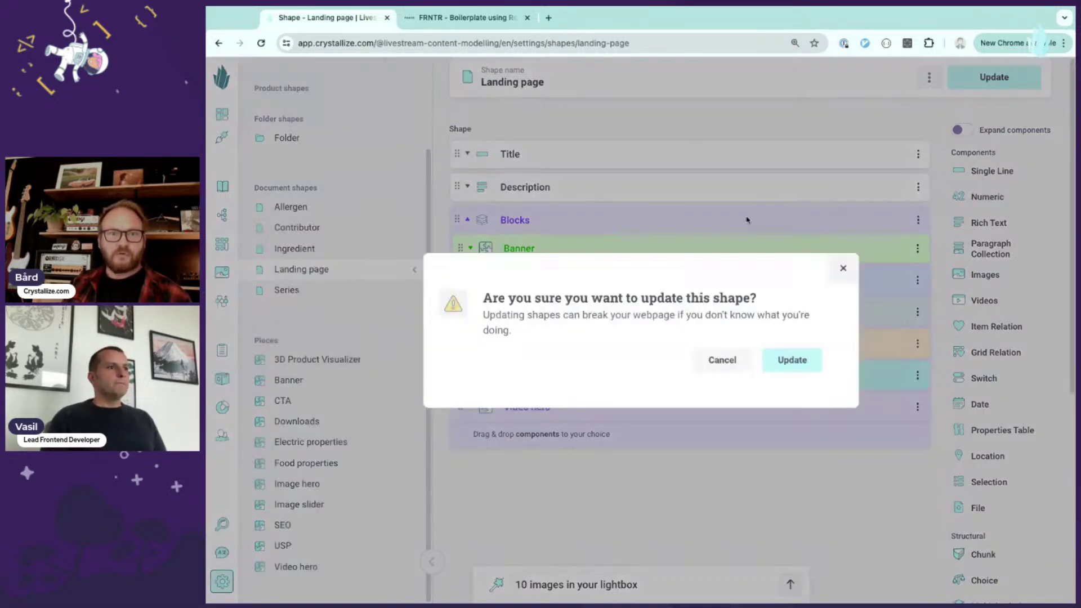
pyautogui.click(792, 364)
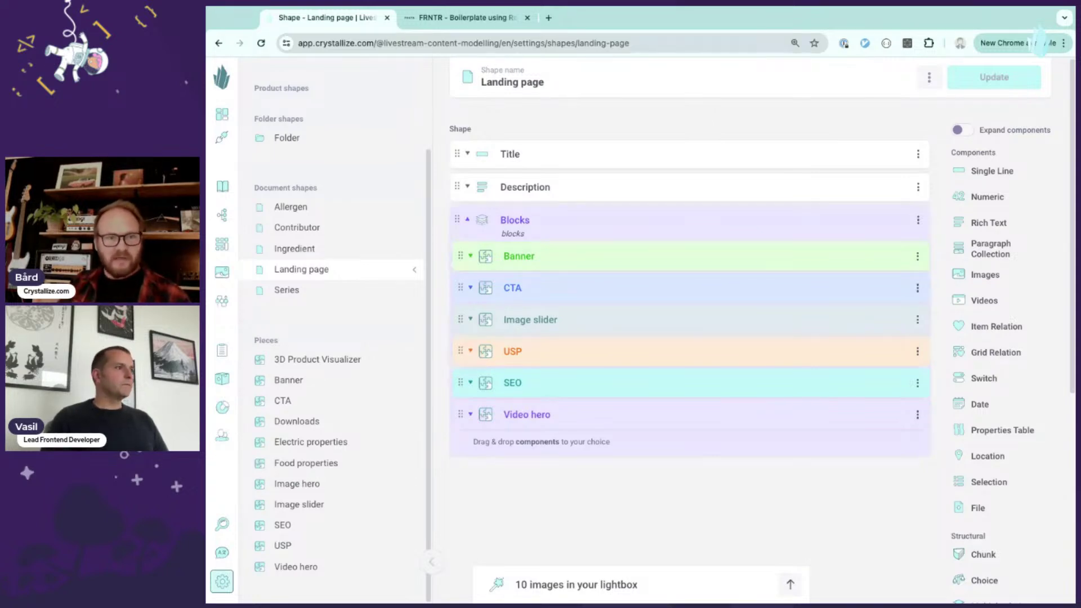
pyautogui.click(763, 256)
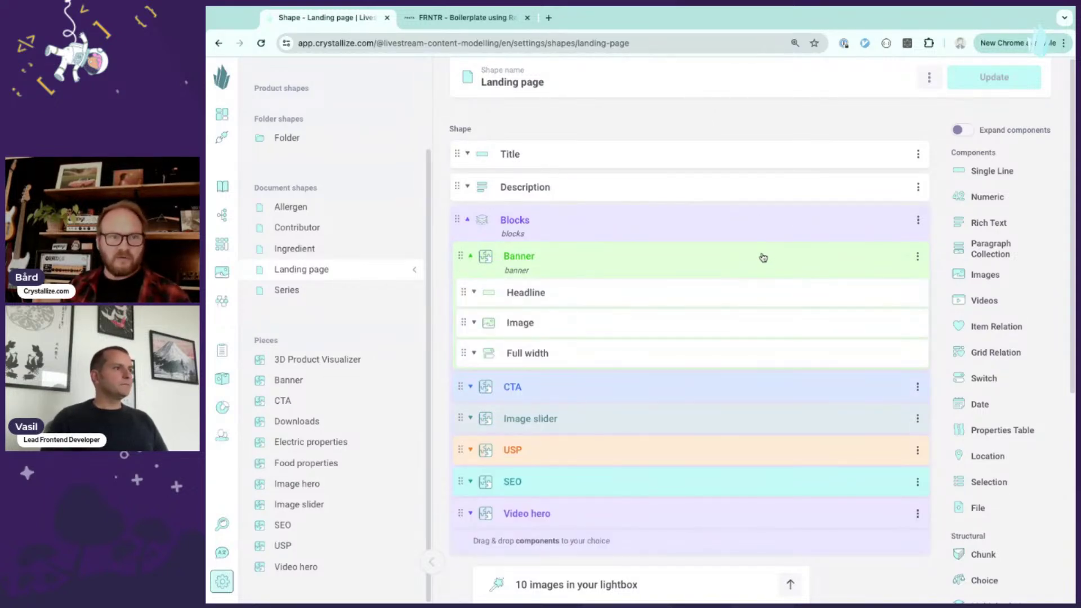
pyautogui.click(763, 257)
pyautogui.click(772, 290)
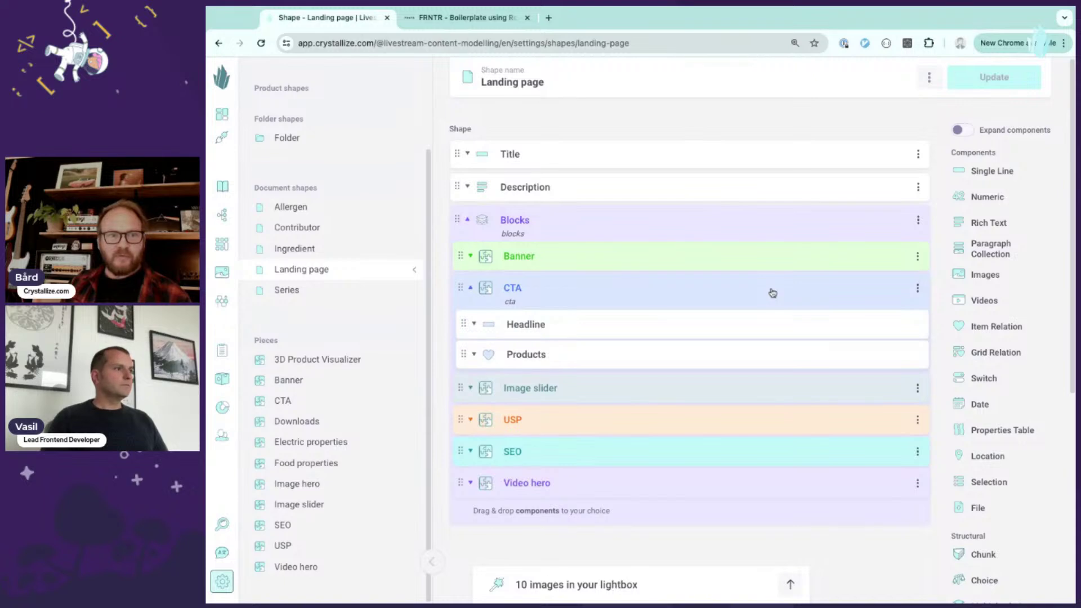
pyautogui.click(772, 292)
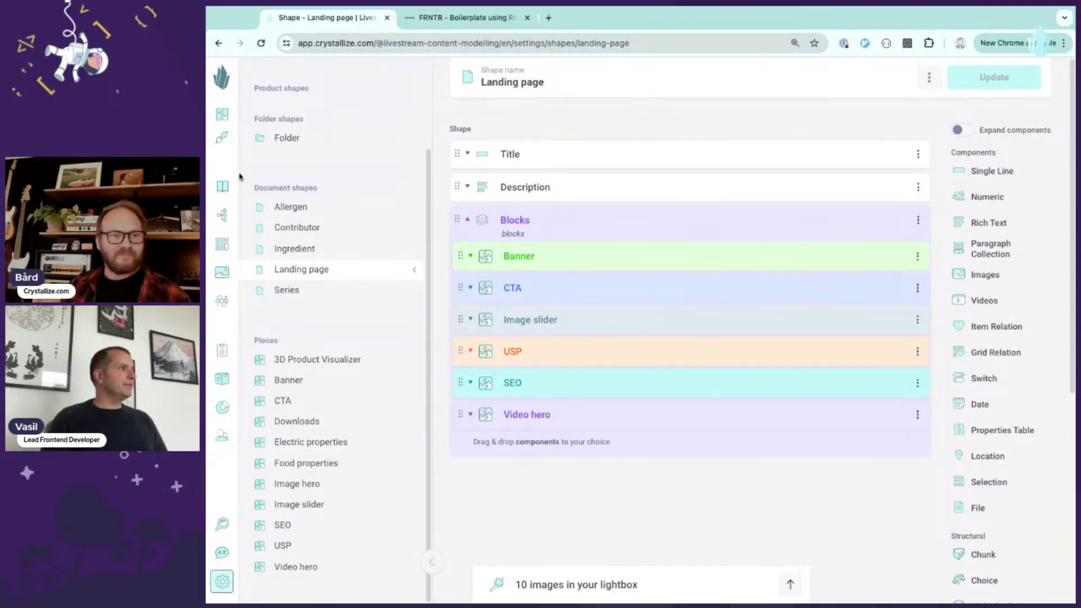
# - Create a new catalogue document named "Pizza king" based on the Landing page shape
pyautogui.click(222, 186)
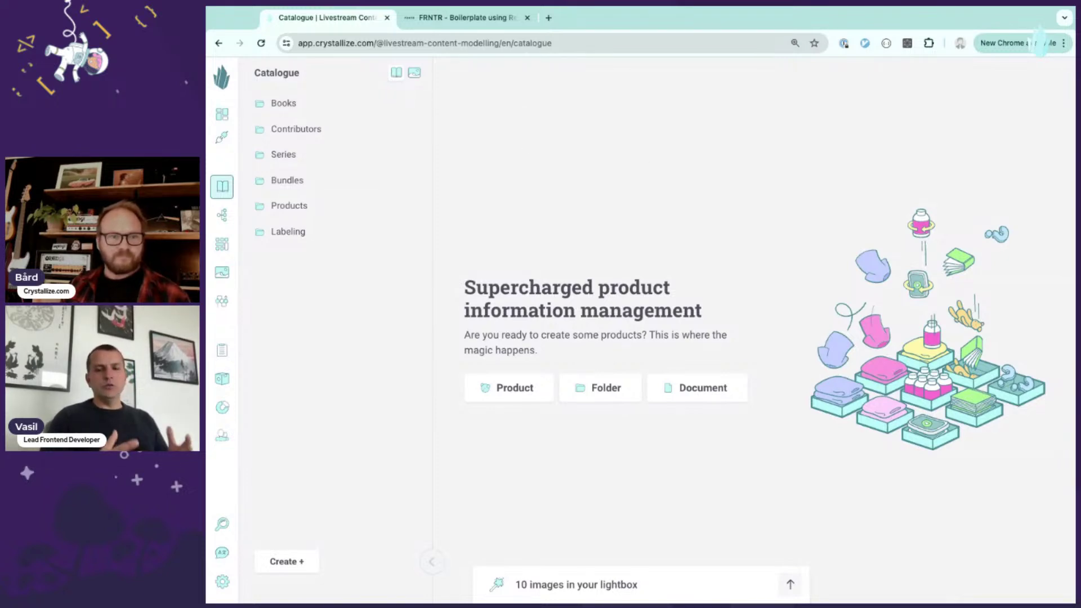
pyautogui.click(703, 387)
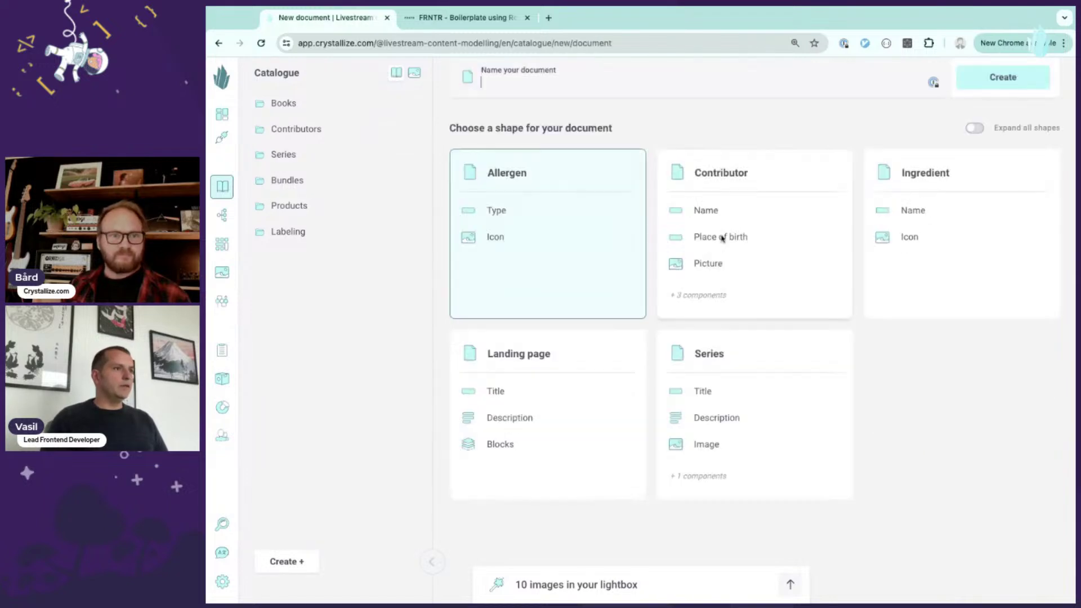
pyautogui.click(548, 373)
pyautogui.click(535, 84)
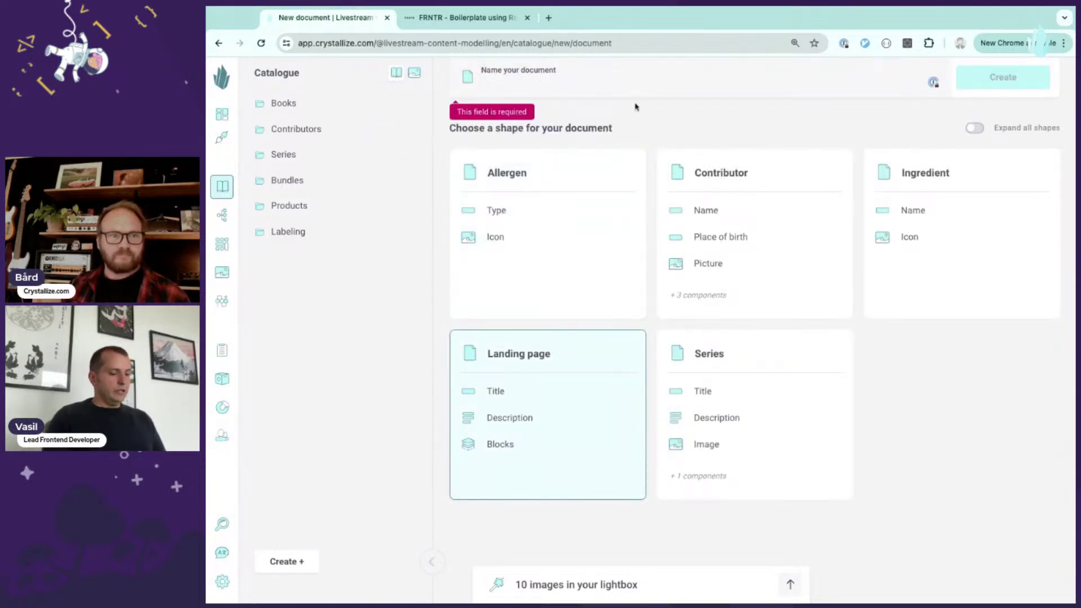
pyautogui.write('P')
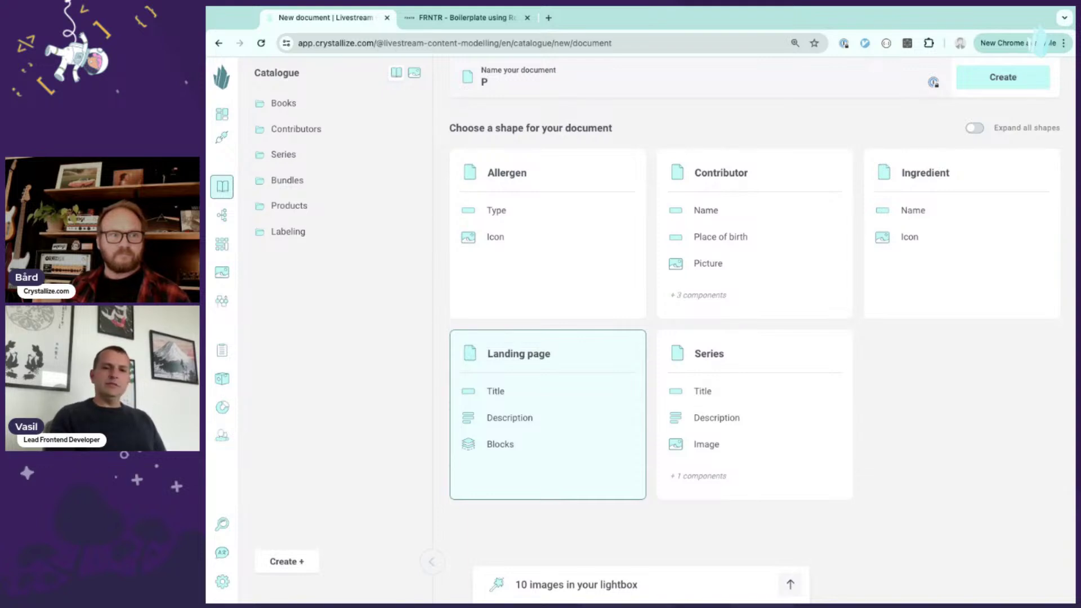
pyautogui.press('BackSpace')
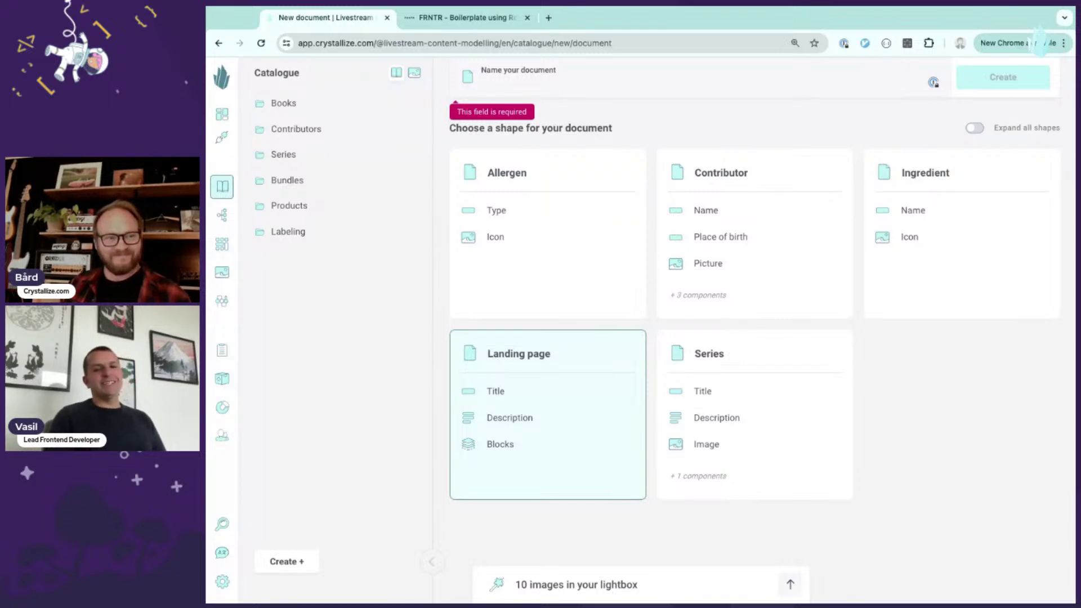
pyautogui.write('Pizza')
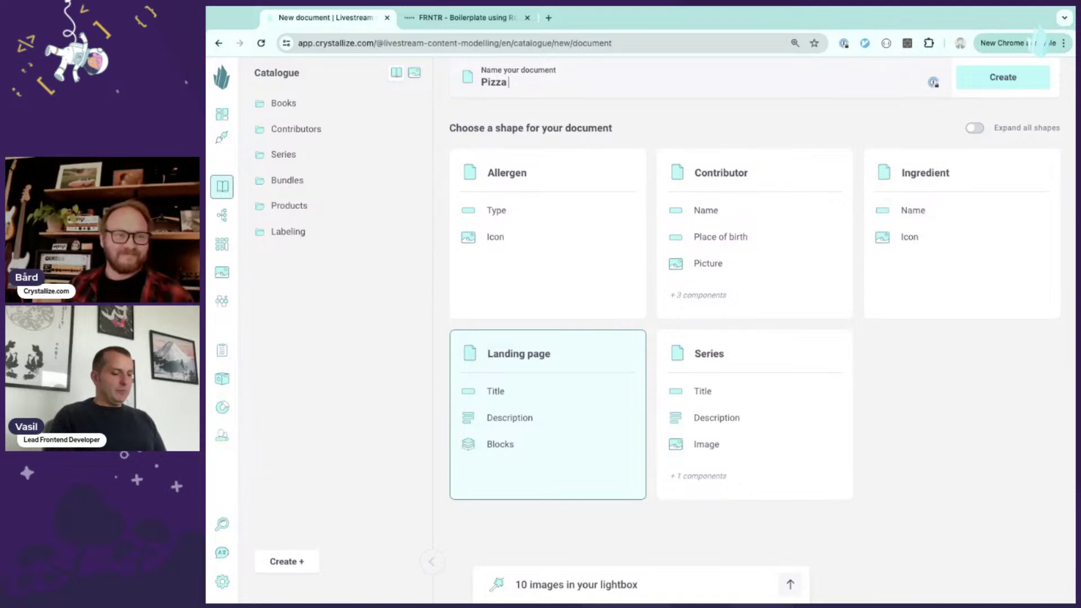
pyautogui.write(' king')
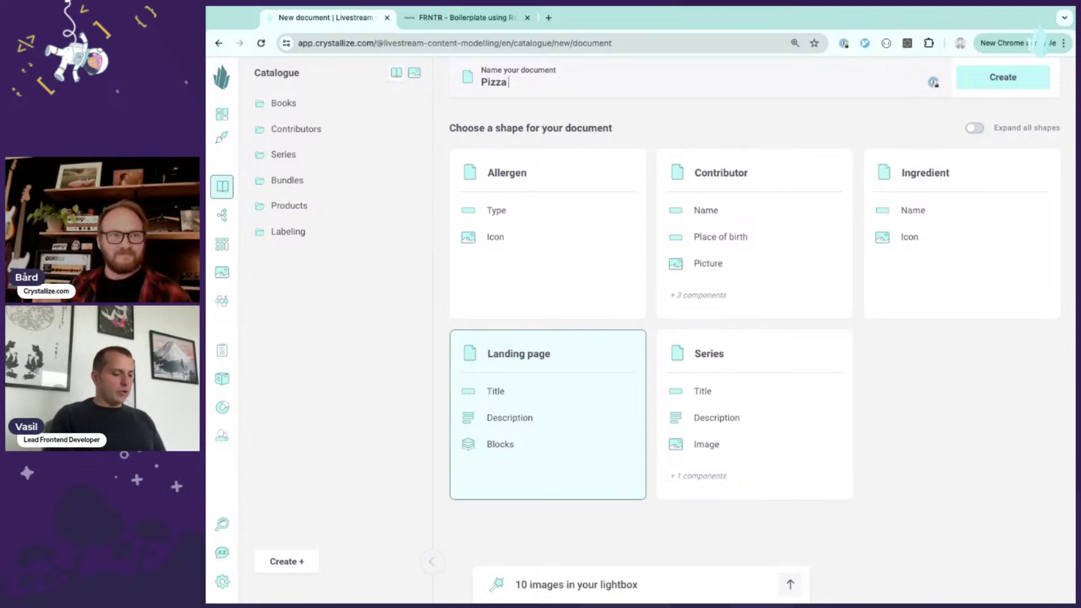
pyautogui.click(872, 111)
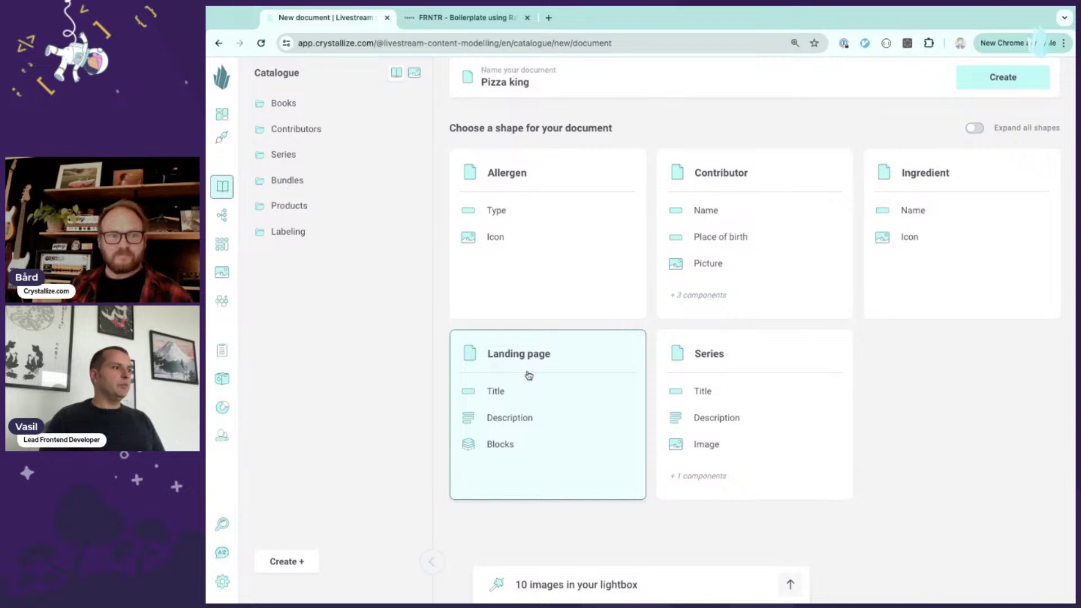
pyautogui.click(1013, 80)
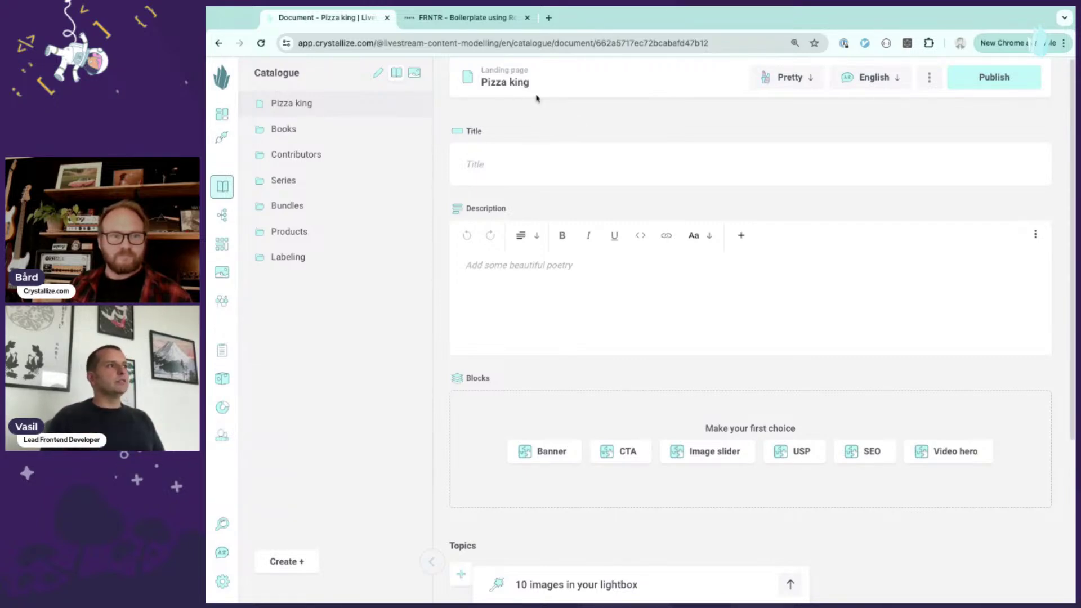
# - Fill in the document's title as "Pizza king" and its description as "Come and see us, we are just open!"
pyautogui.click(540, 166)
pyautogui.write('Pizza king')
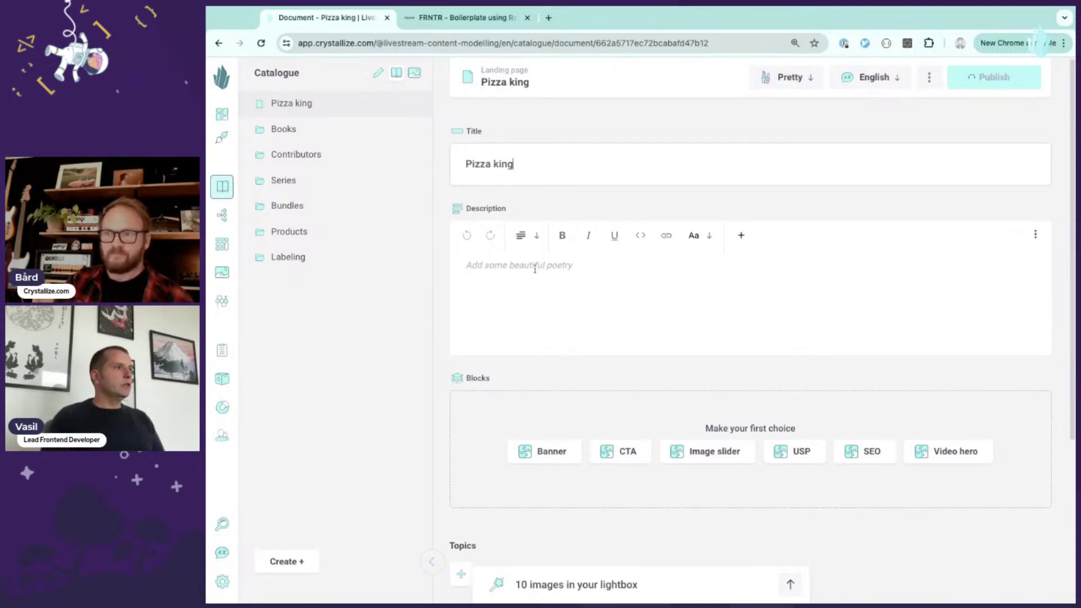
pyautogui.click(538, 270)
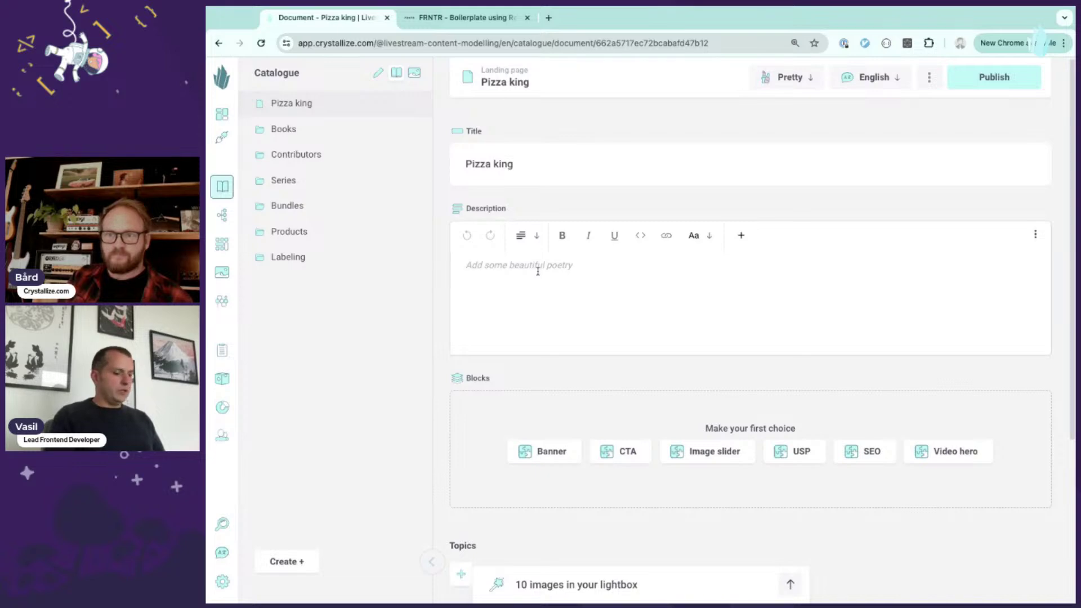
pyautogui.write('Come and s')
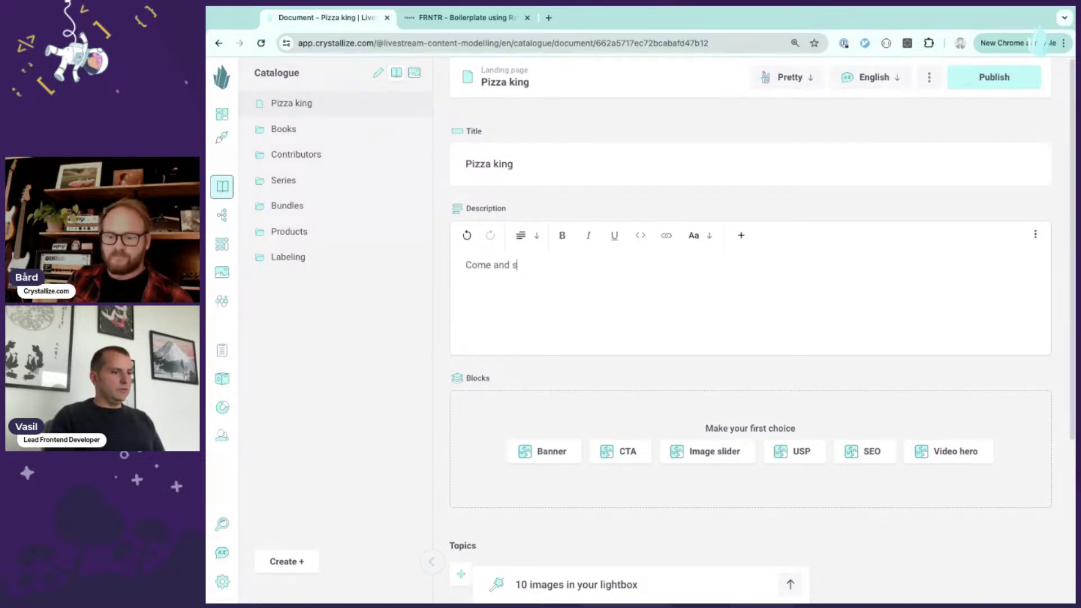
pyautogui.write('ee us, we are just iope')
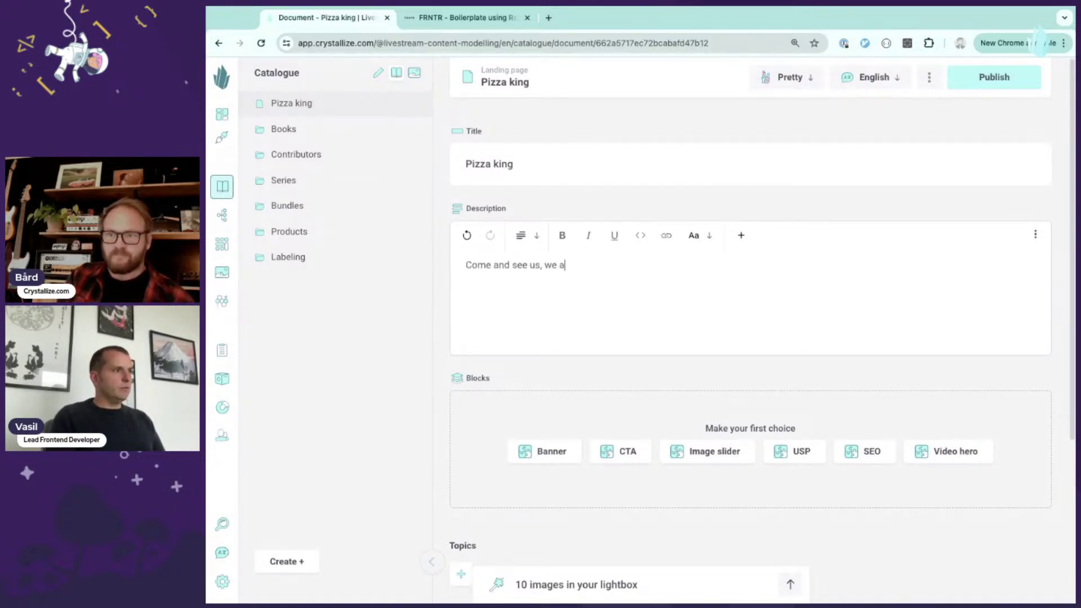
pyautogui.press('BackSpace')
pyautogui.press('BackSpace')
pyautogui.press('BackSpace')
pyautogui.press('BackSpace')
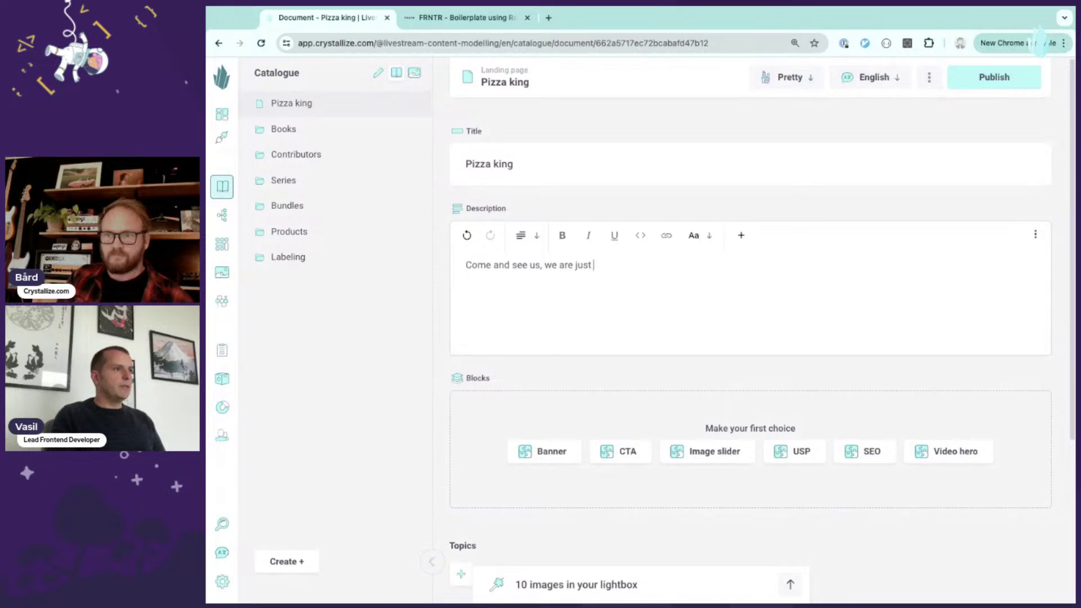
pyautogui.write('open!')
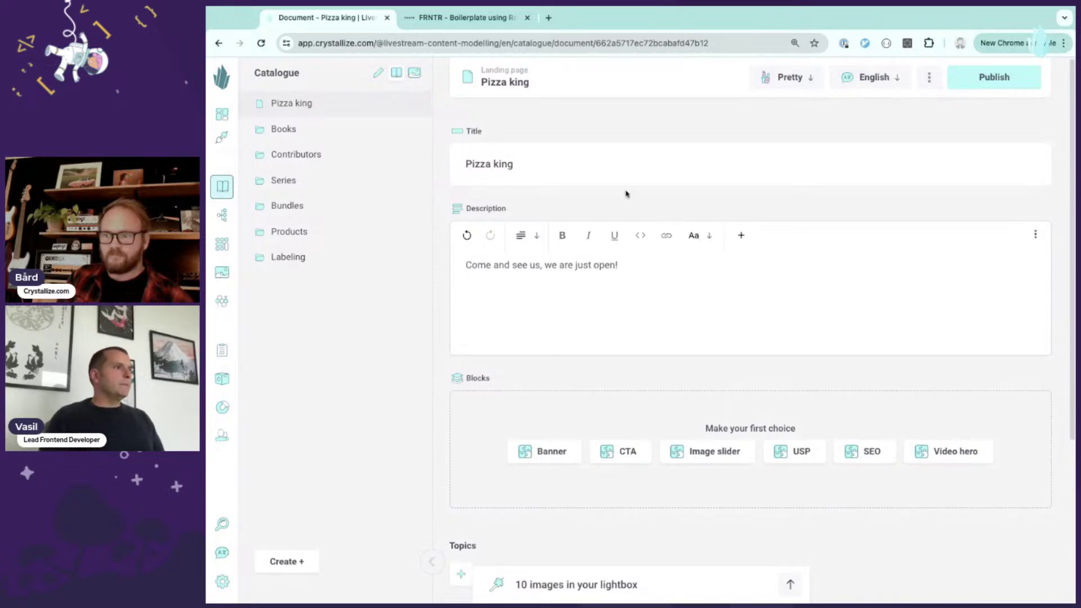
# - Add a Banner block with the headline "Pizza king is open" and the sliced pizza image from the lightbox
pyautogui.scroll(-1, 679, 119)
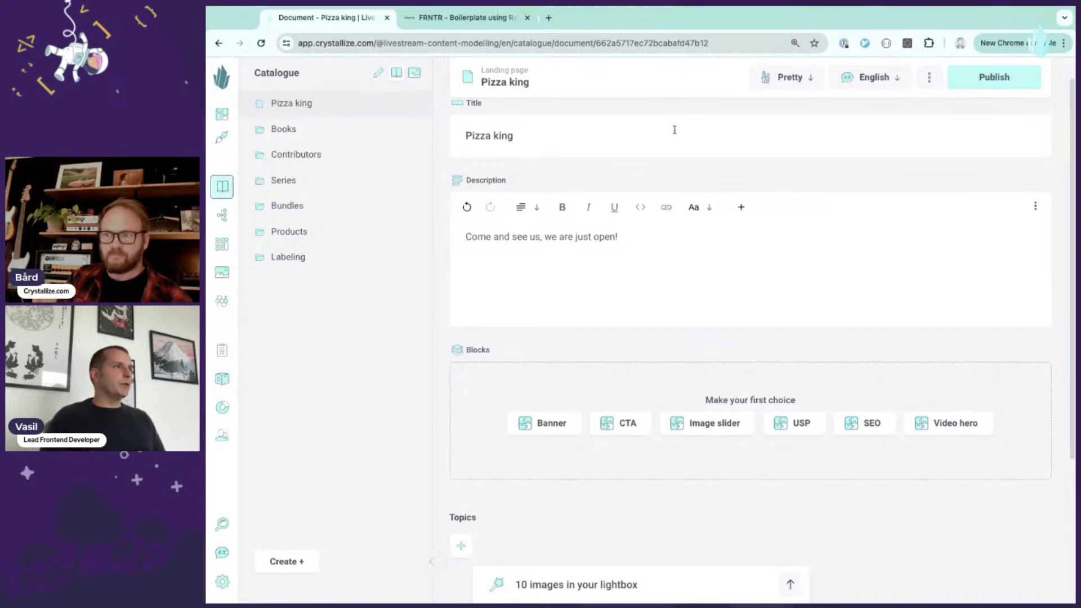
pyautogui.scroll(-5, 684, 180)
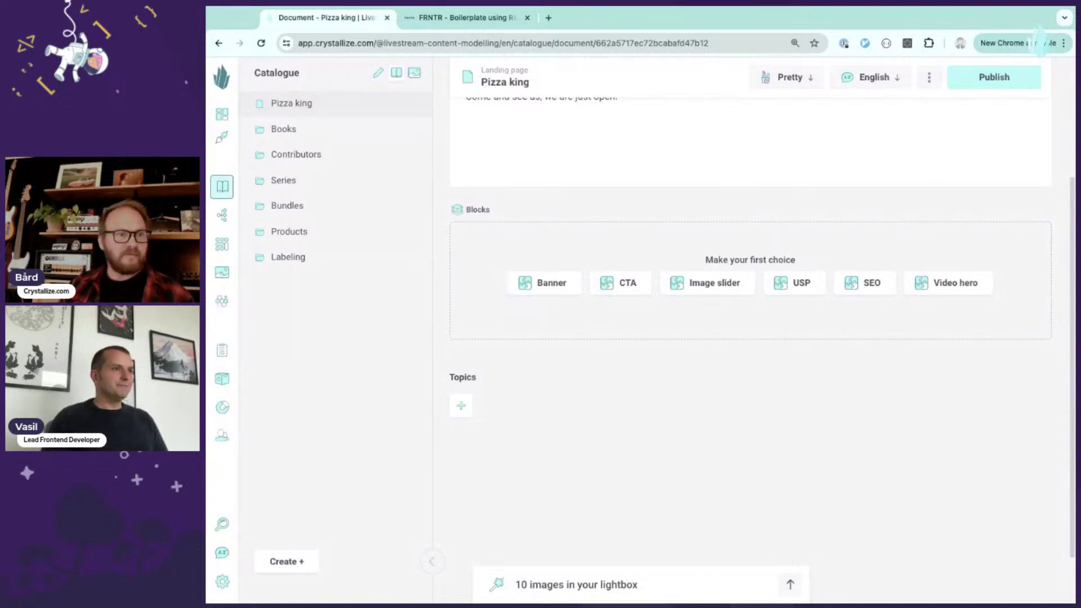
pyautogui.scroll(-1, 750, 337)
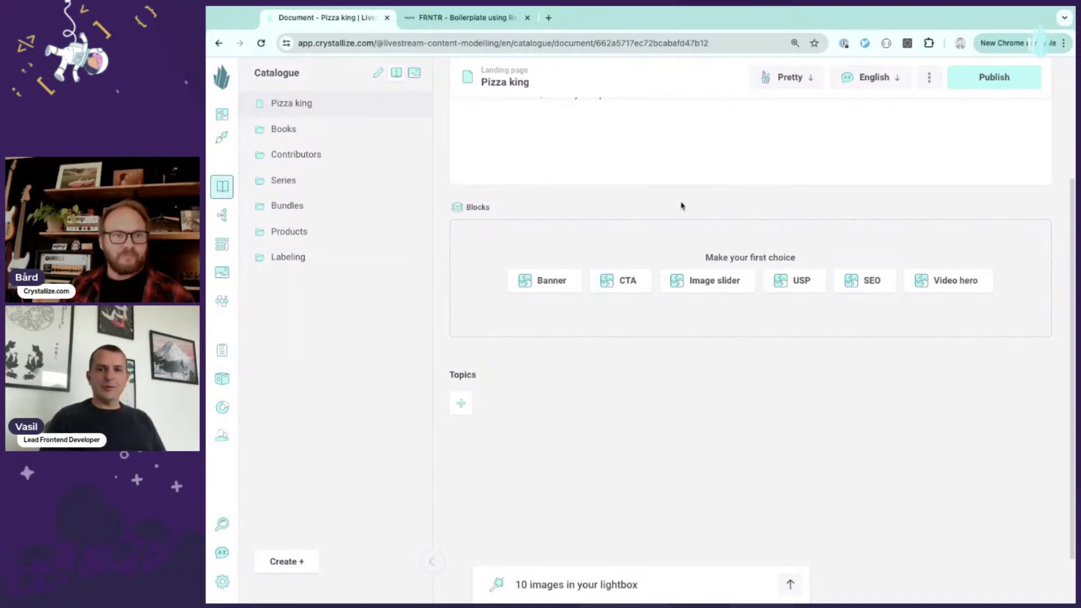
pyautogui.click(563, 291)
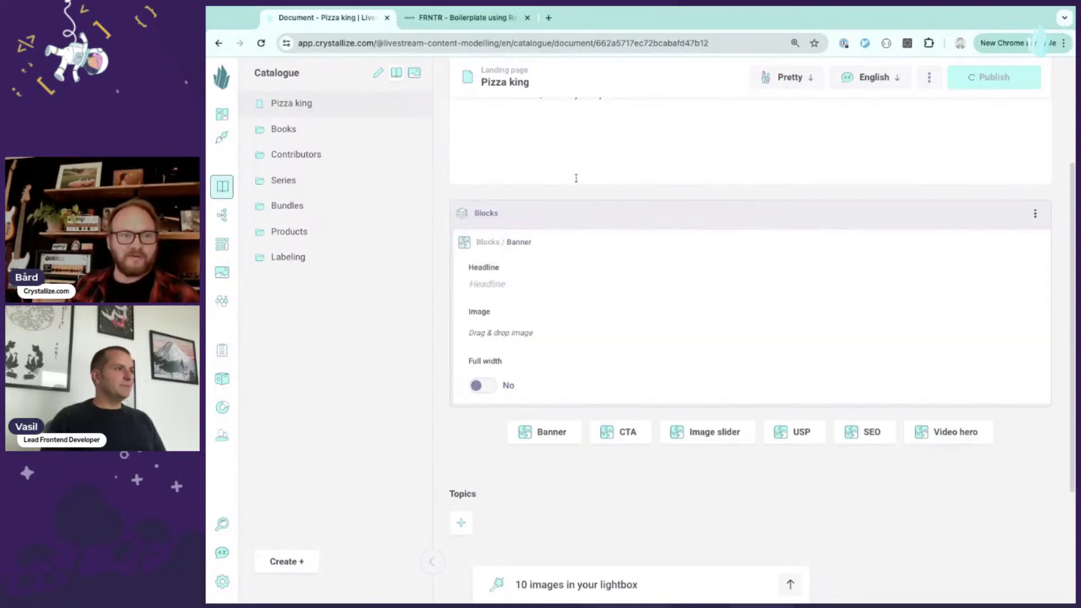
pyautogui.click(555, 286)
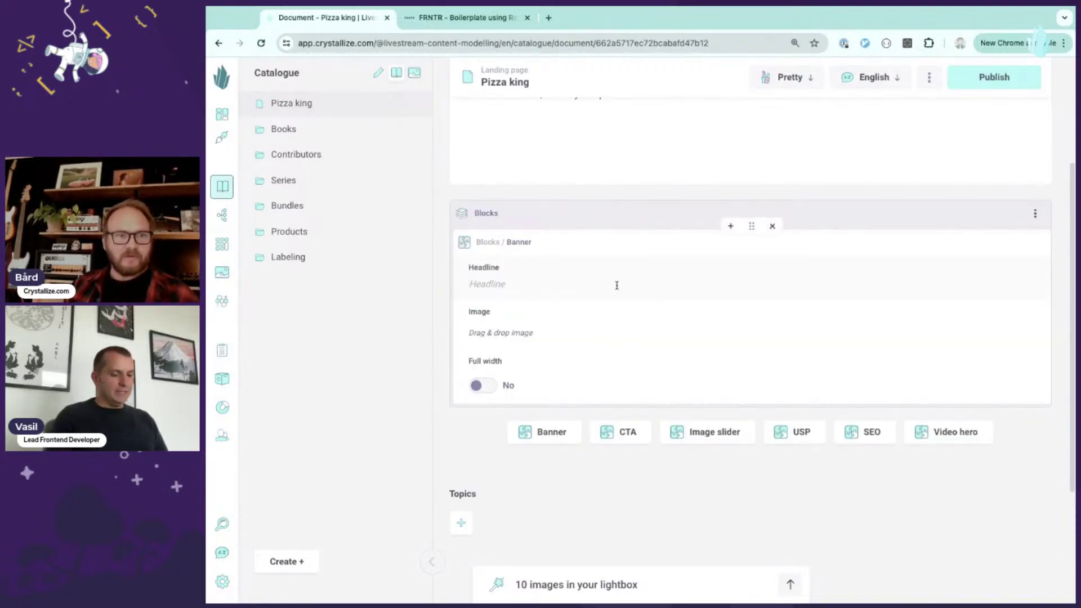
pyautogui.write('Pizza')
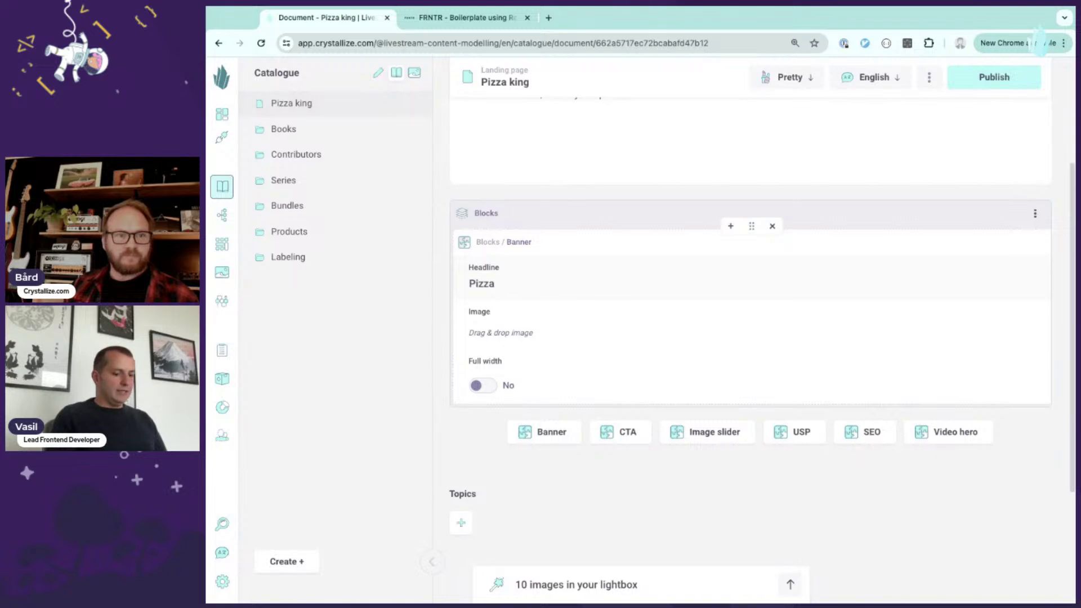
pyautogui.write(' king')
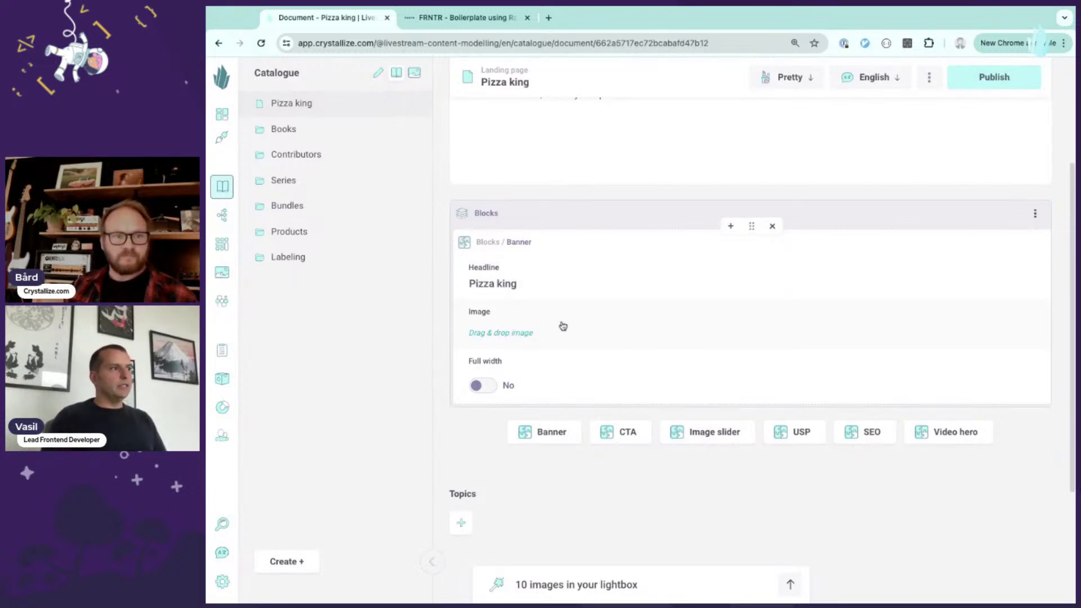
pyautogui.write(' is open')
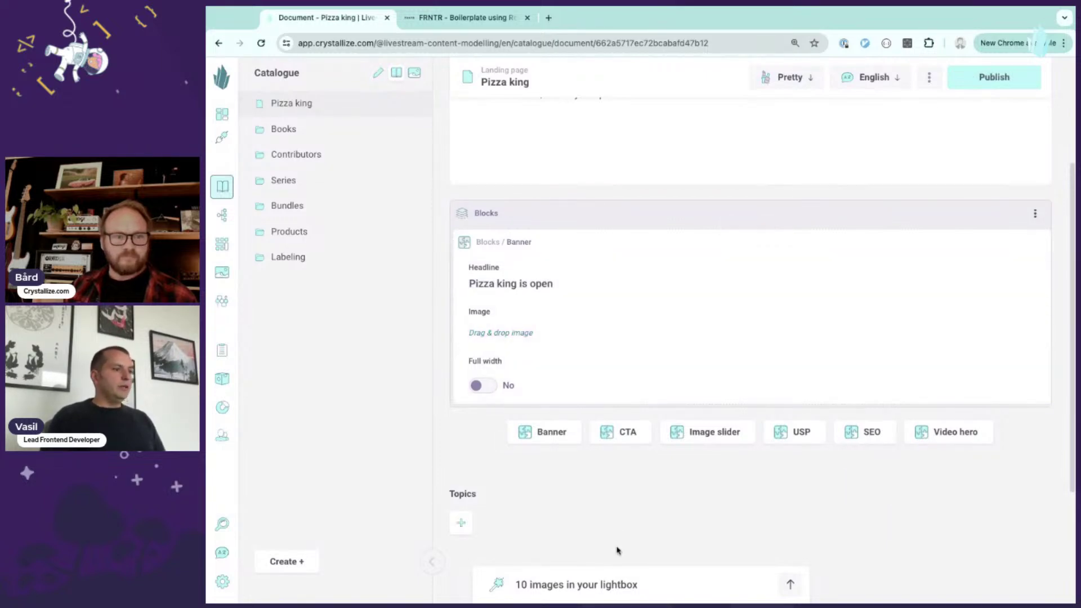
pyautogui.click(646, 580)
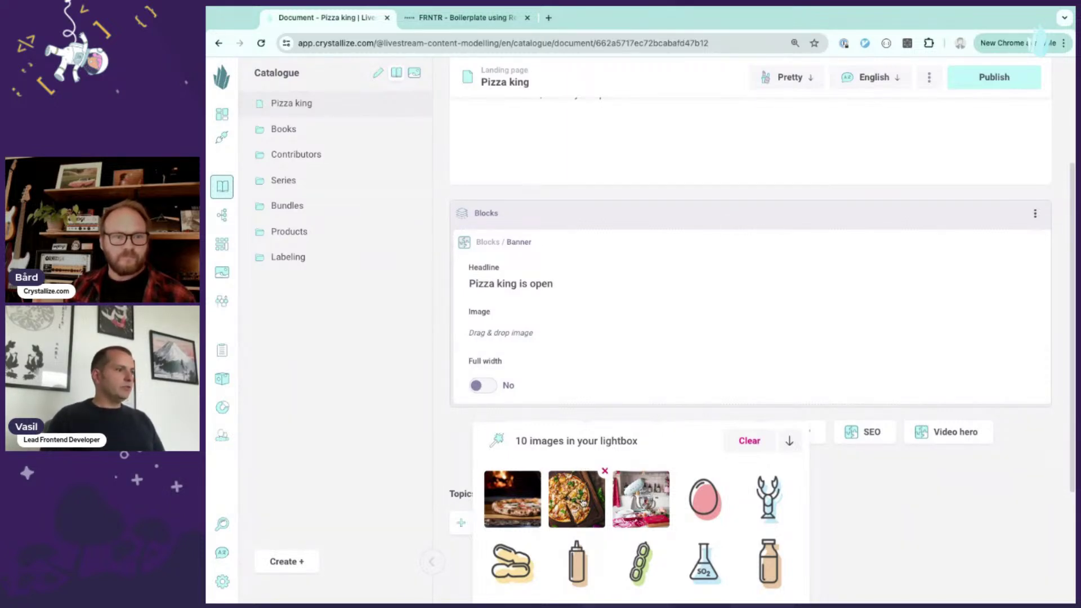
pyautogui.moveTo(578, 502); pyautogui.dragTo(548, 361)
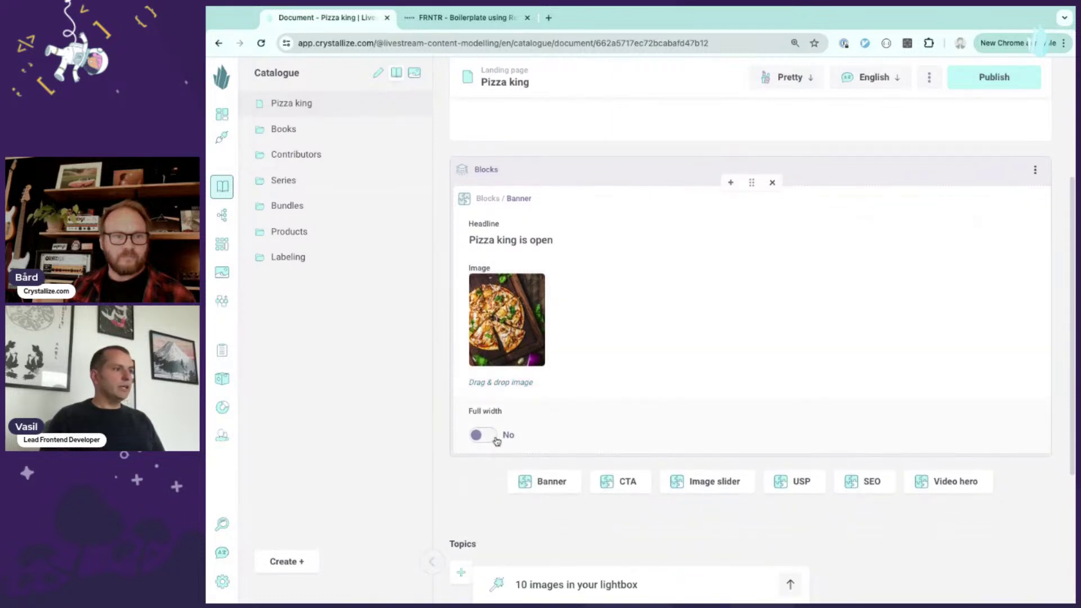
# - Turn on Full width for the Banner block
pyautogui.click(488, 436)
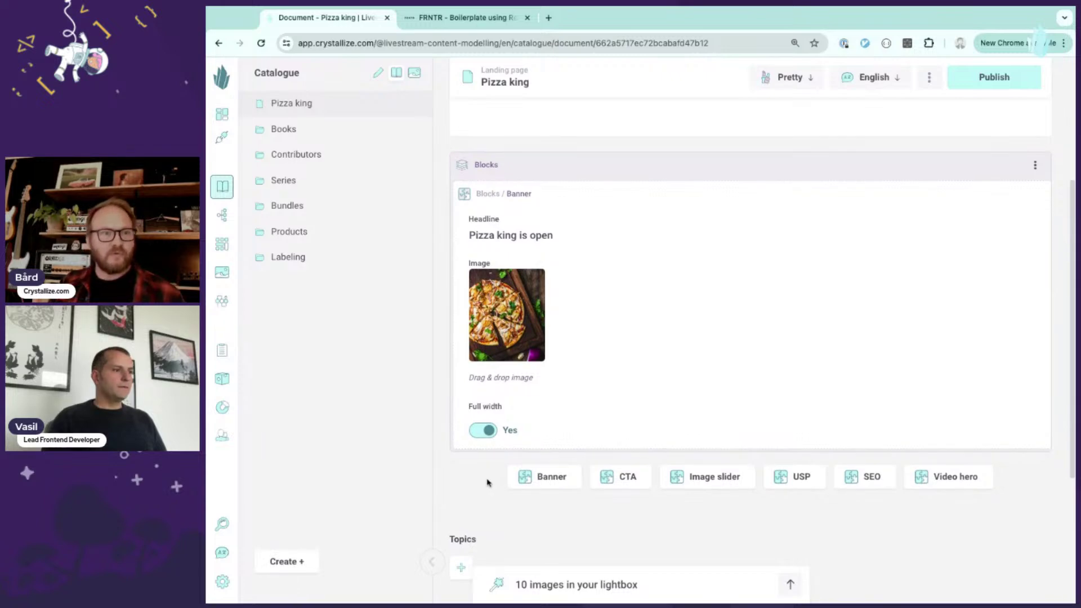
pyautogui.scroll(-1, 487, 484)
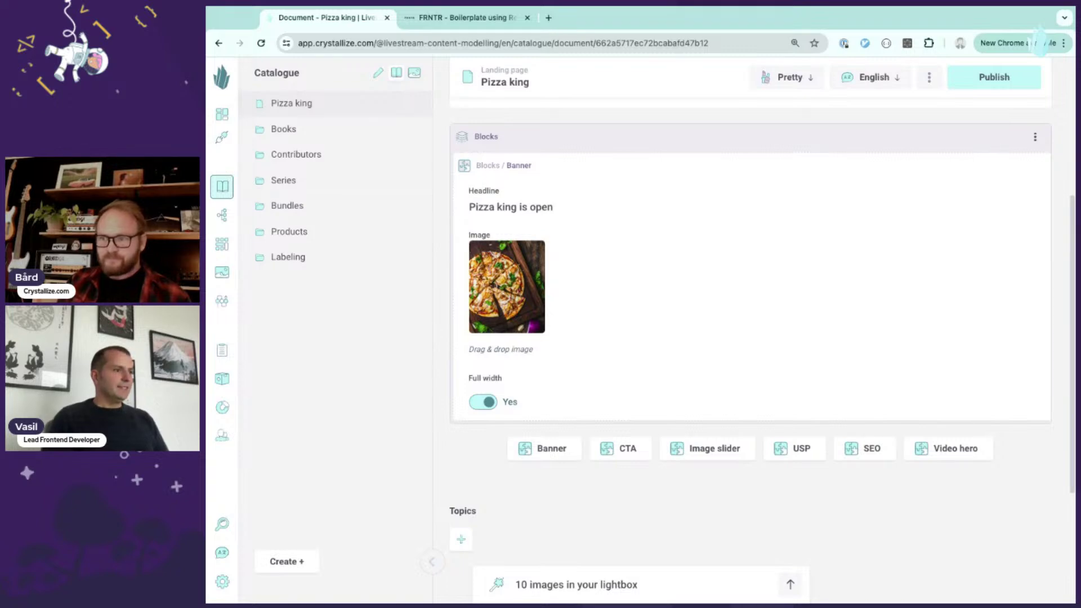
pyautogui.scroll(-1, 751, 281)
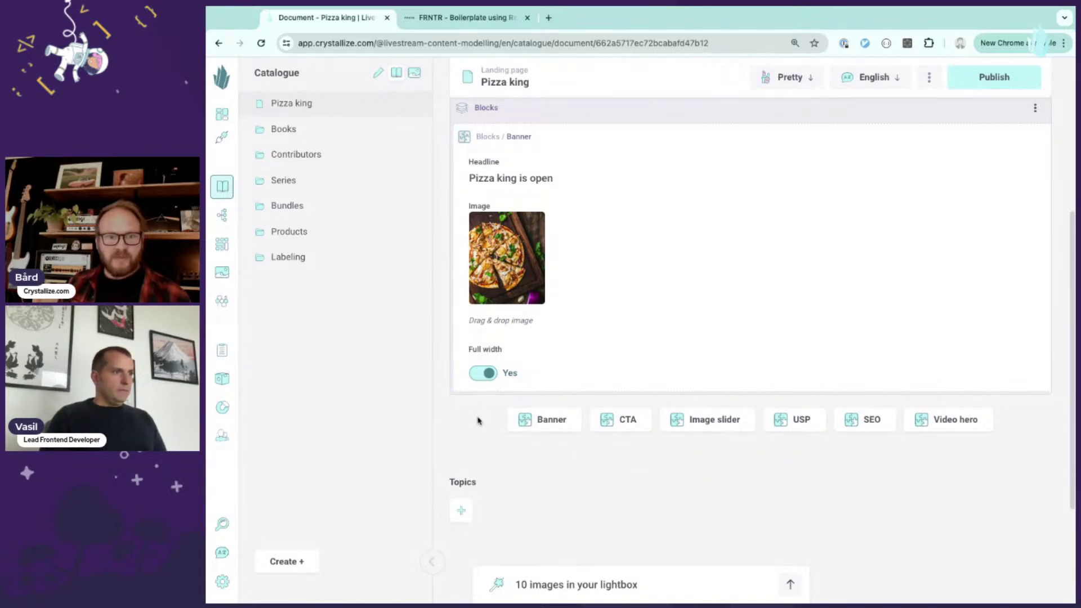
# - Add a USP block below the Banner and create its first USP entry
pyautogui.click(803, 421)
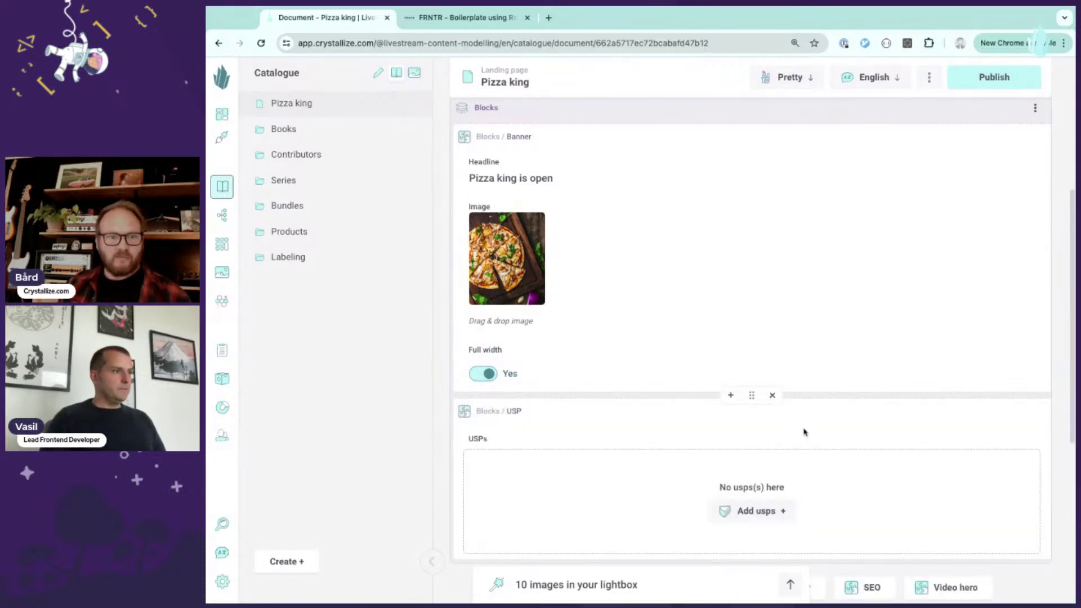
pyautogui.scroll(-2, 631, 417)
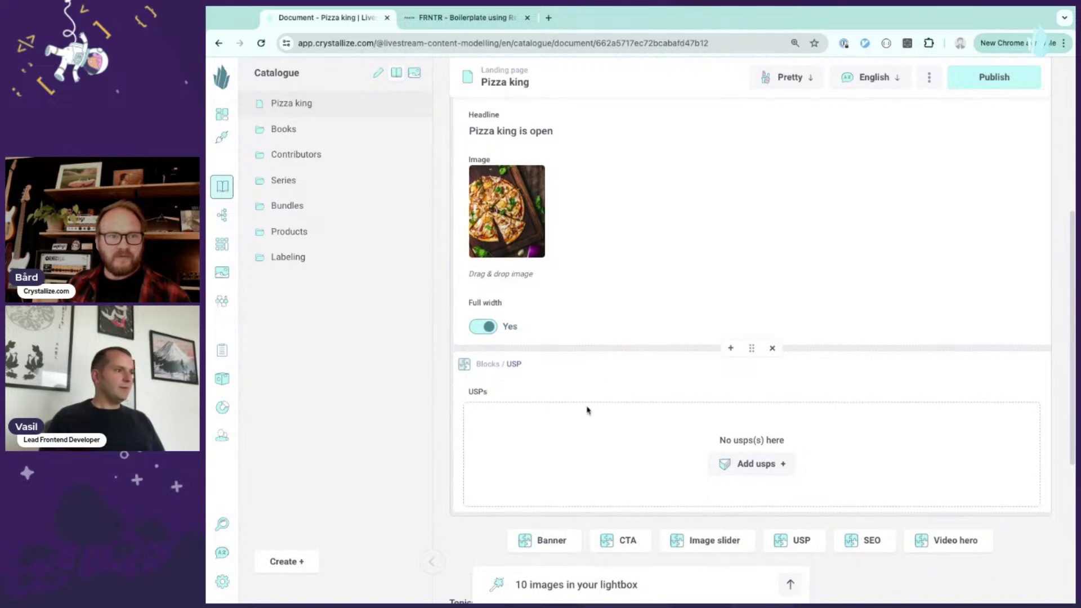
pyautogui.scroll(-1, 587, 410)
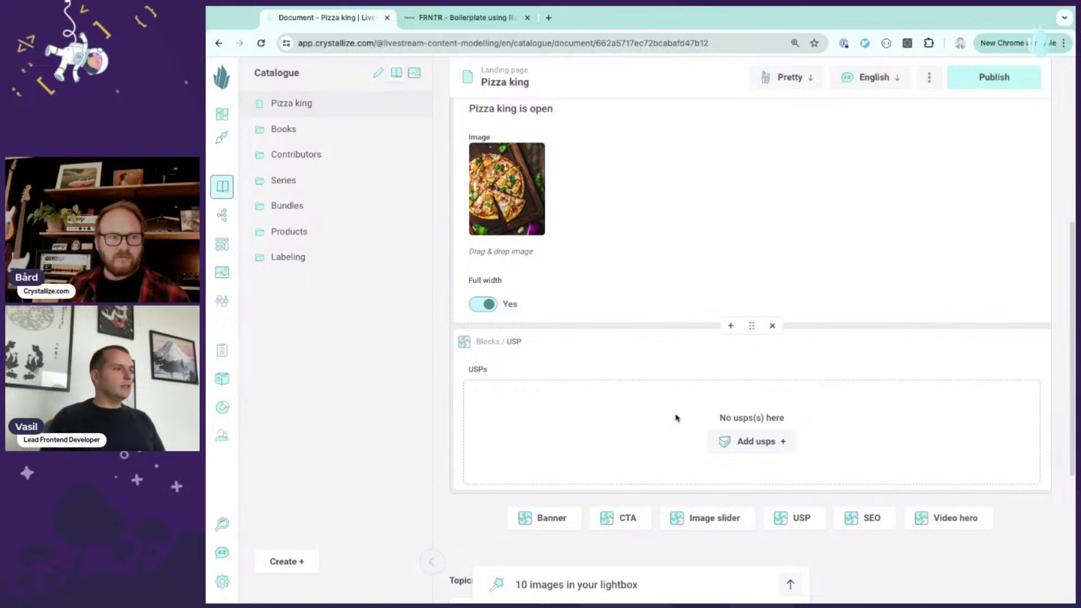
pyautogui.click(752, 442)
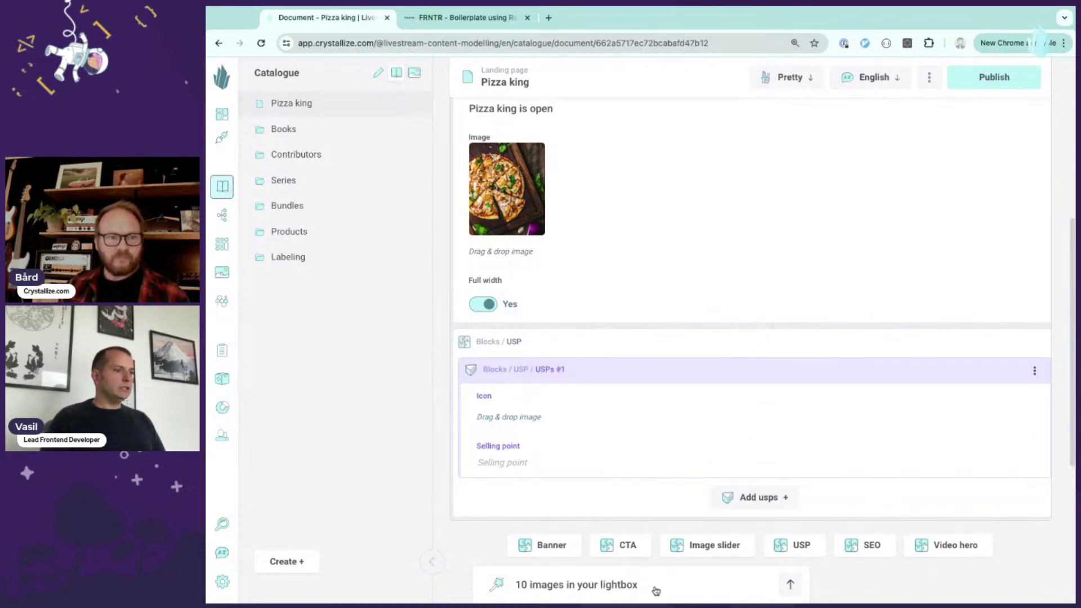
# - Give the first USP the egg icon from the lightbox and the selling point "Bio eggs only"
pyautogui.click(719, 580)
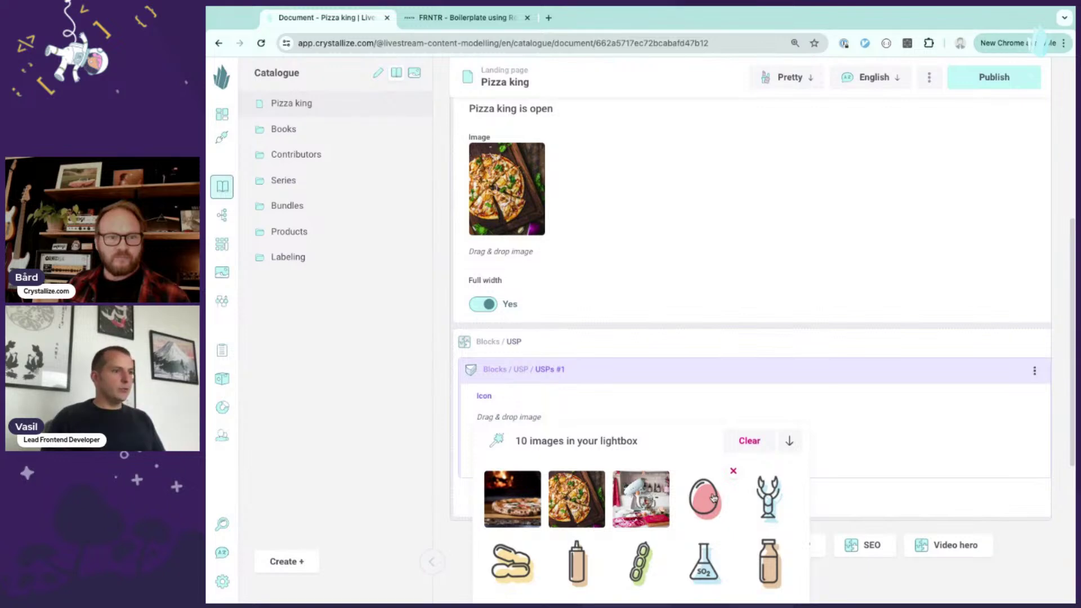
pyautogui.scroll(-2, 649, 396)
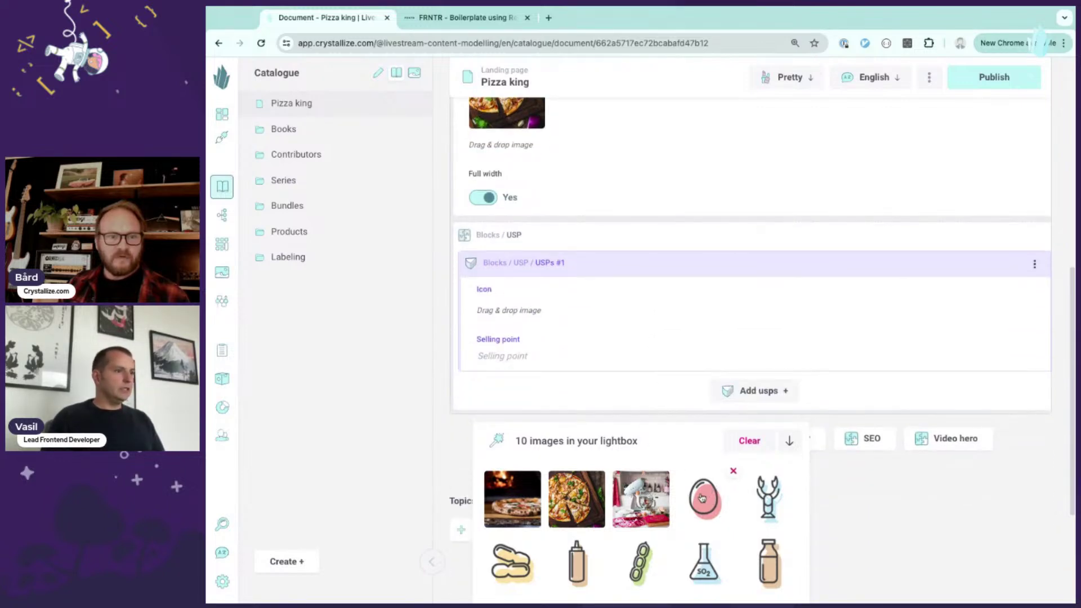
pyautogui.moveTo(701, 499); pyautogui.dragTo(614, 332)
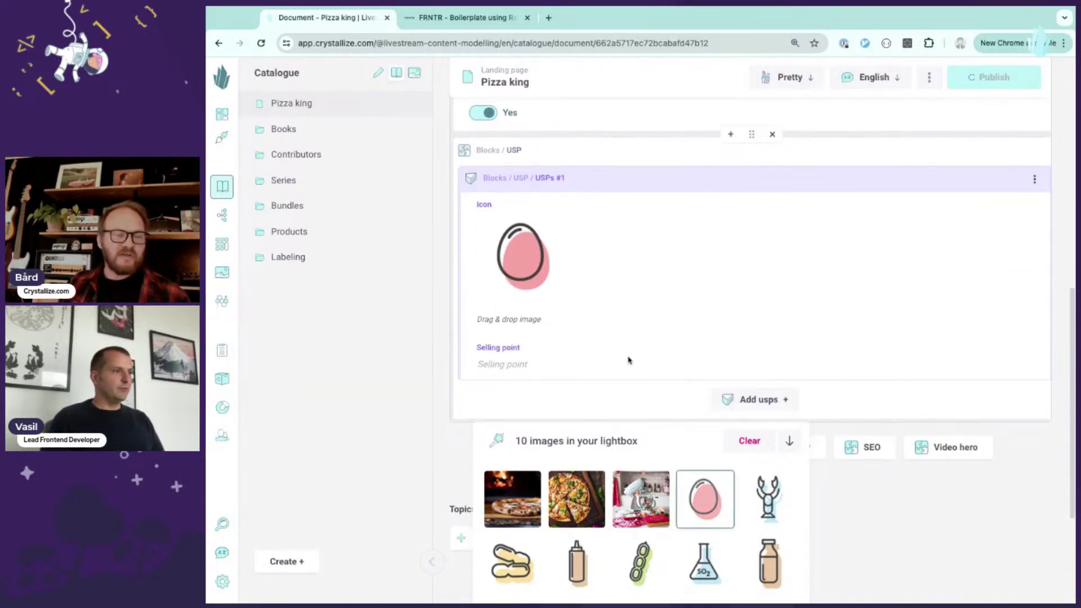
pyautogui.scroll(-2, 617, 355)
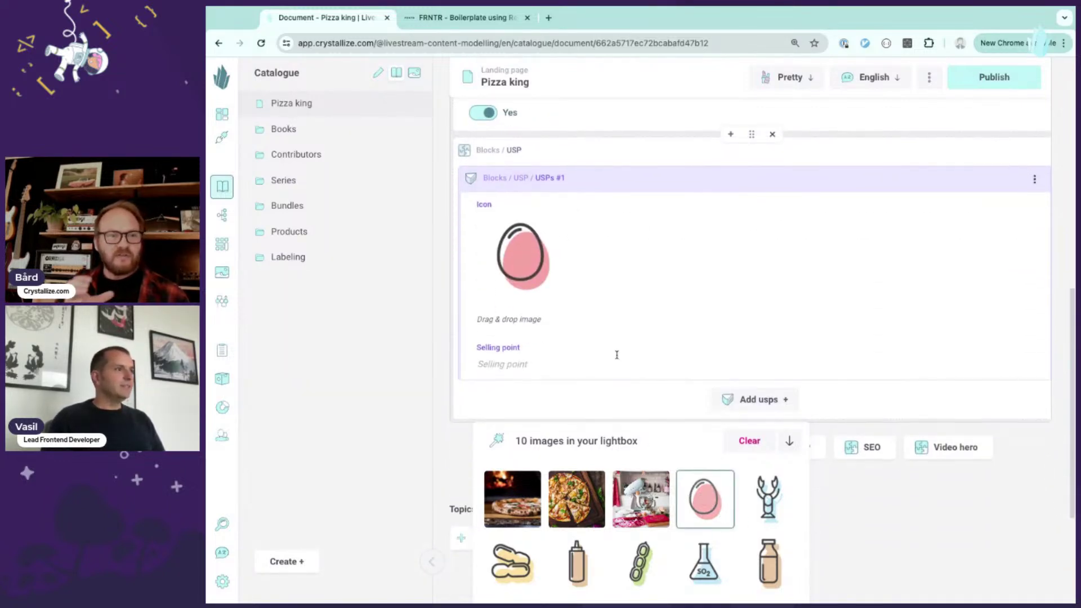
pyautogui.click(563, 365)
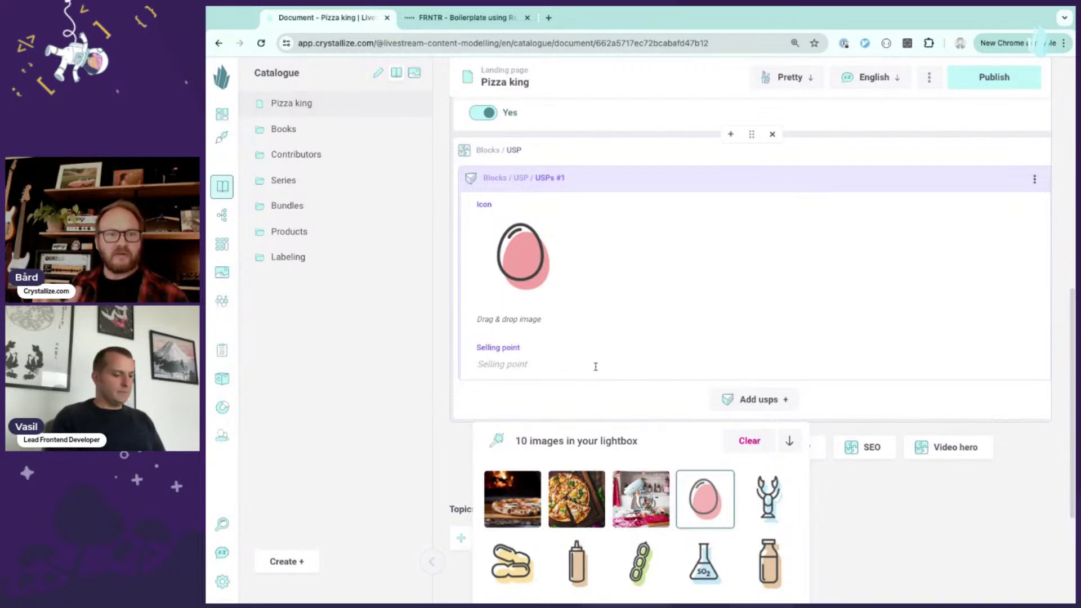
pyautogui.write('Bio e')
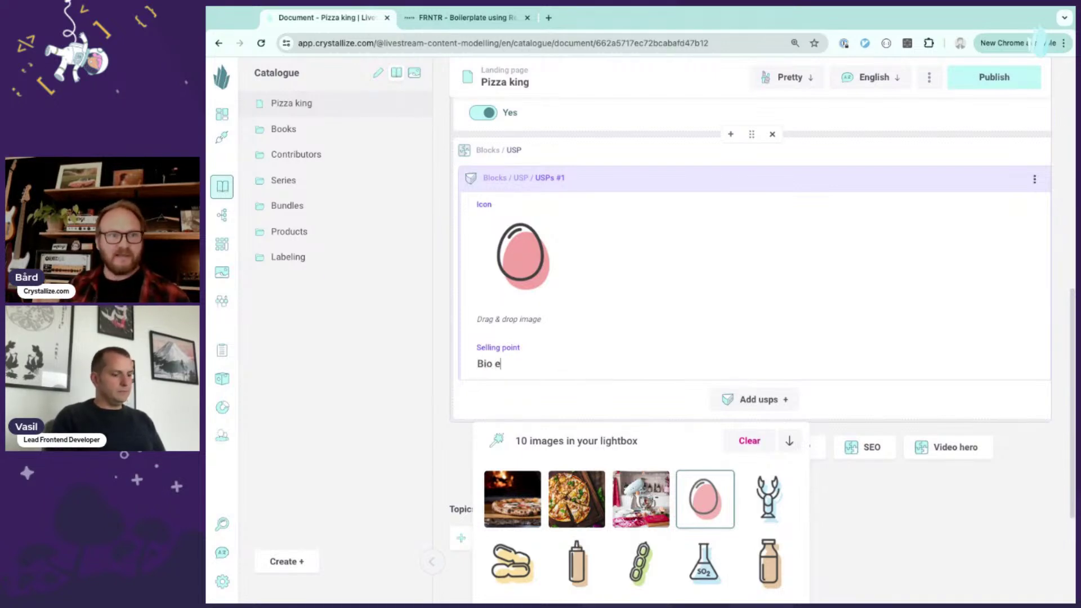
pyautogui.write('ggs only')
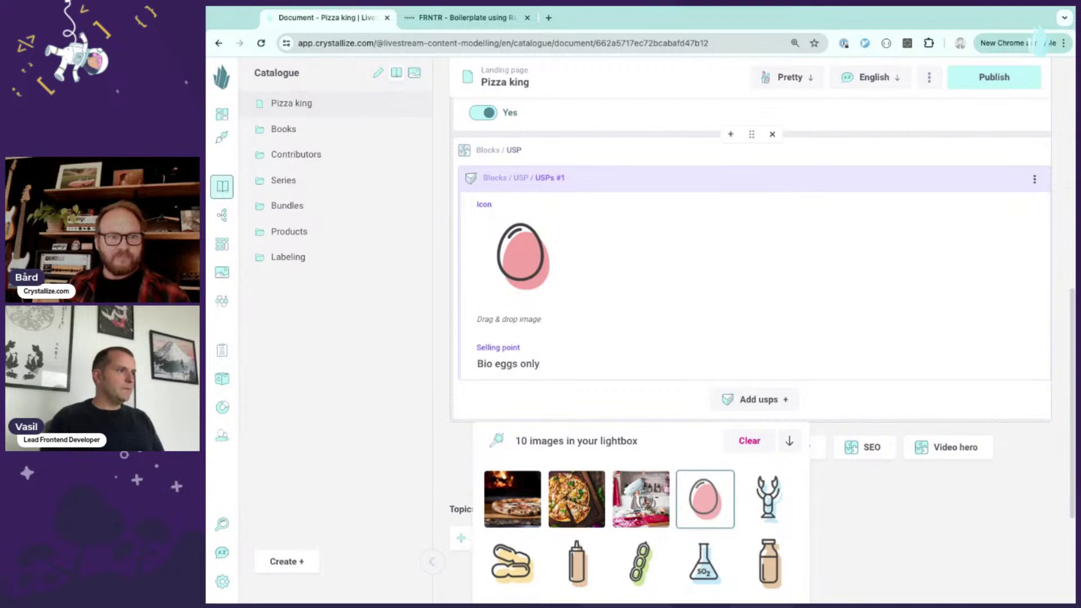
# - Add a second USP with the squeeze bottle icon from the lightbox and the selling point "Oragnic mustard"
pyautogui.click(726, 405)
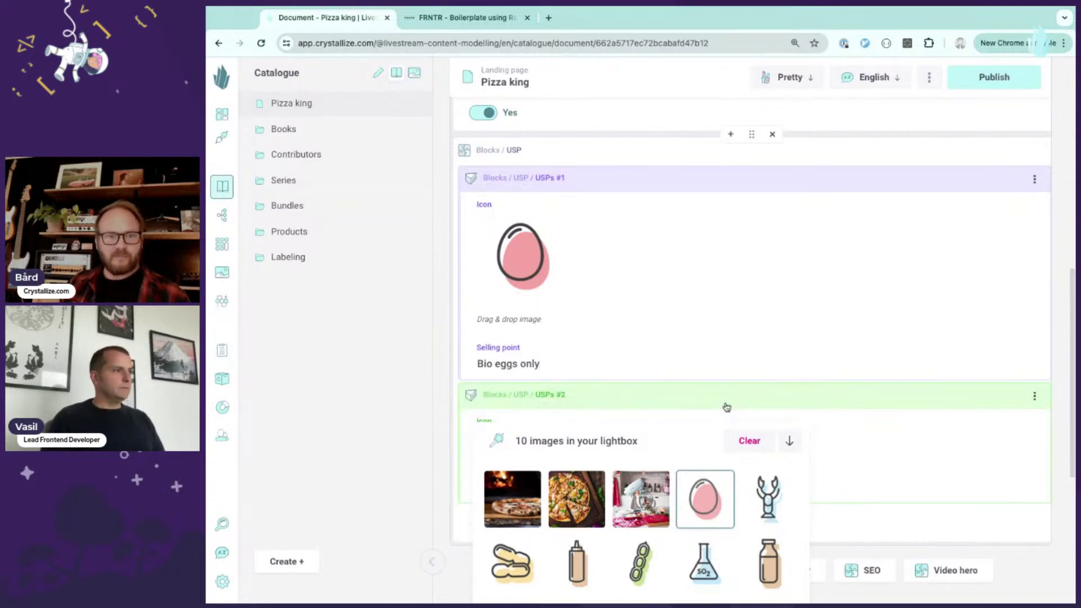
pyautogui.scroll(-3, 664, 342)
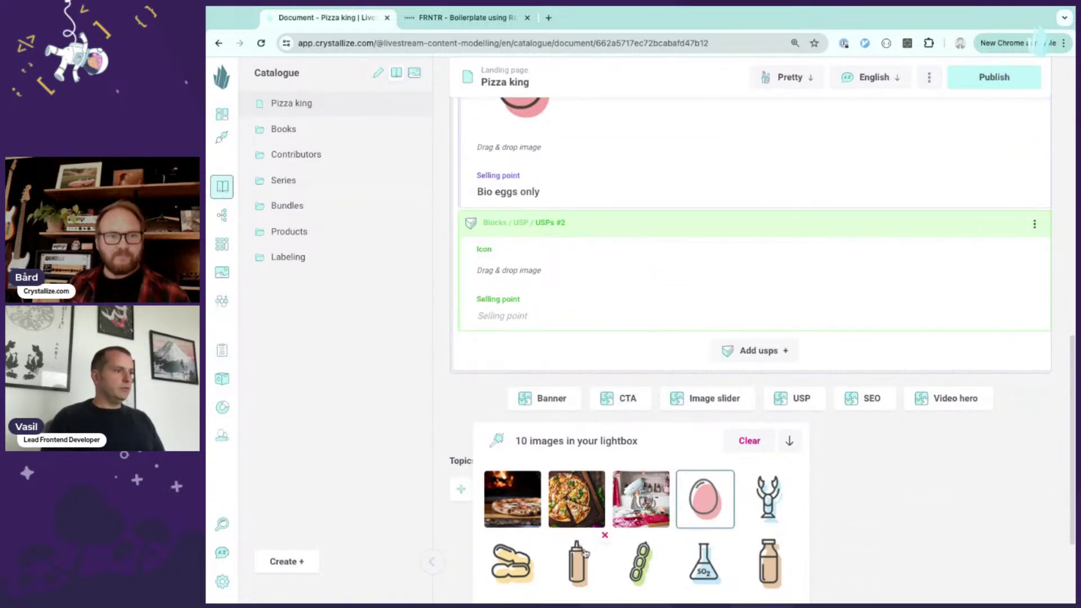
pyautogui.moveTo(585, 549); pyautogui.dragTo(549, 299)
pyautogui.click(535, 406)
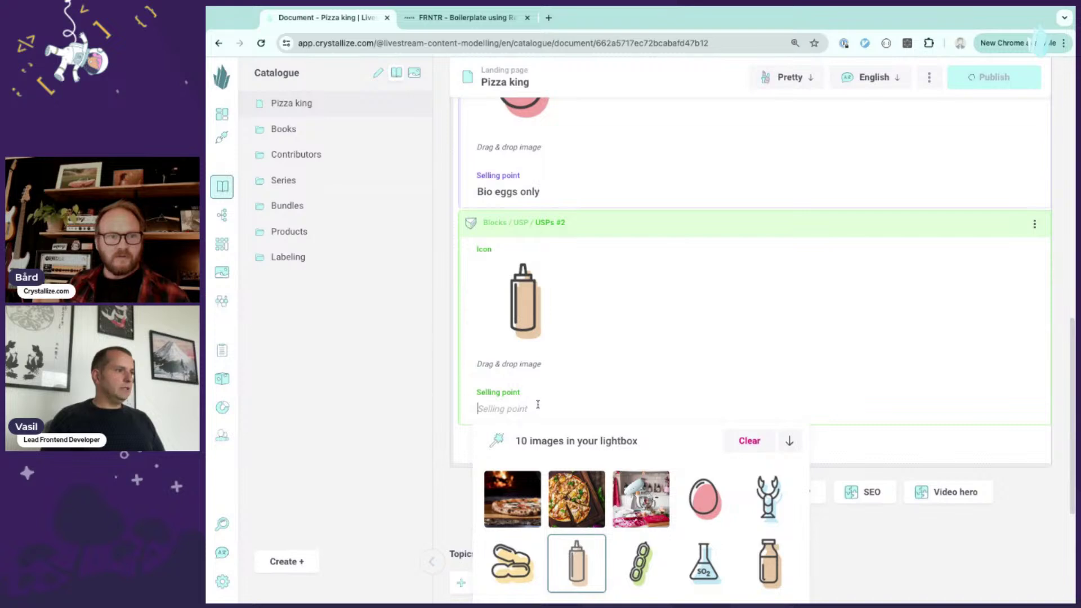
pyautogui.write('Oragni')
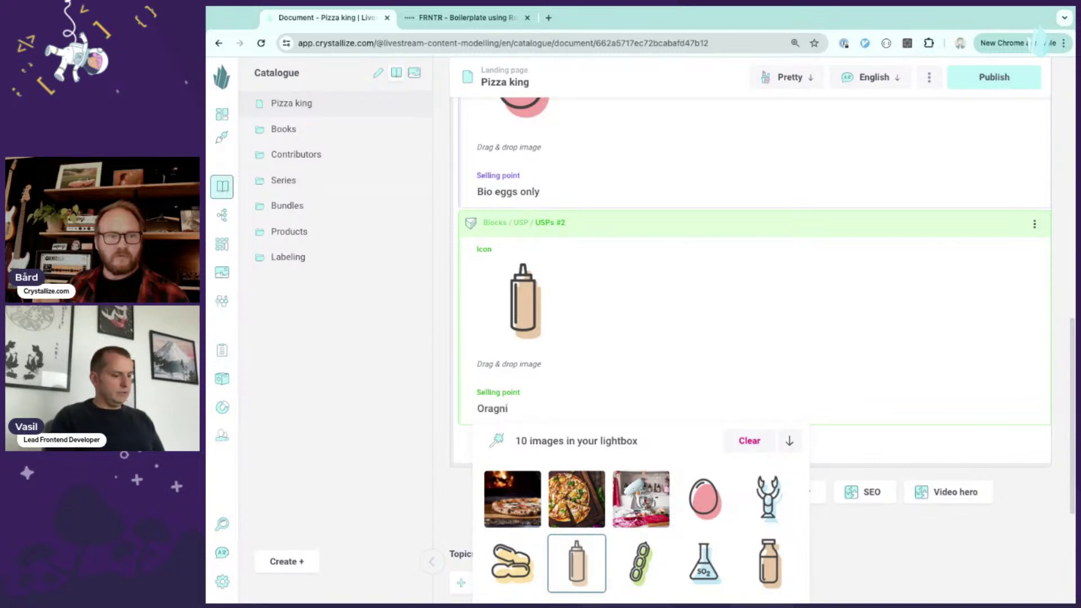
pyautogui.write('c mas')
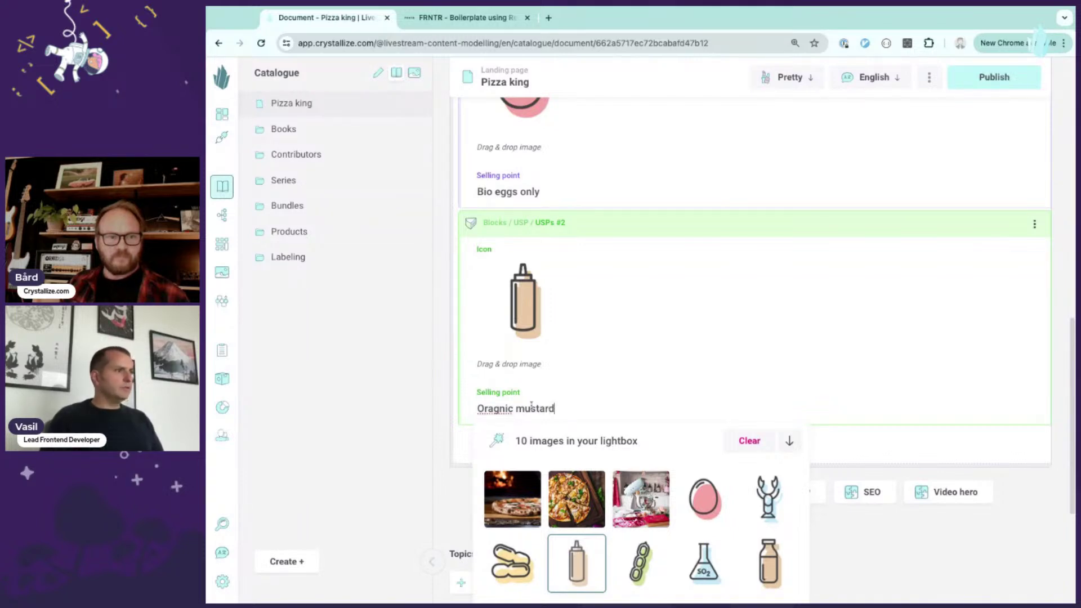
pyautogui.scroll(-1, 680, 388)
pyautogui.doubleClick(501, 386)
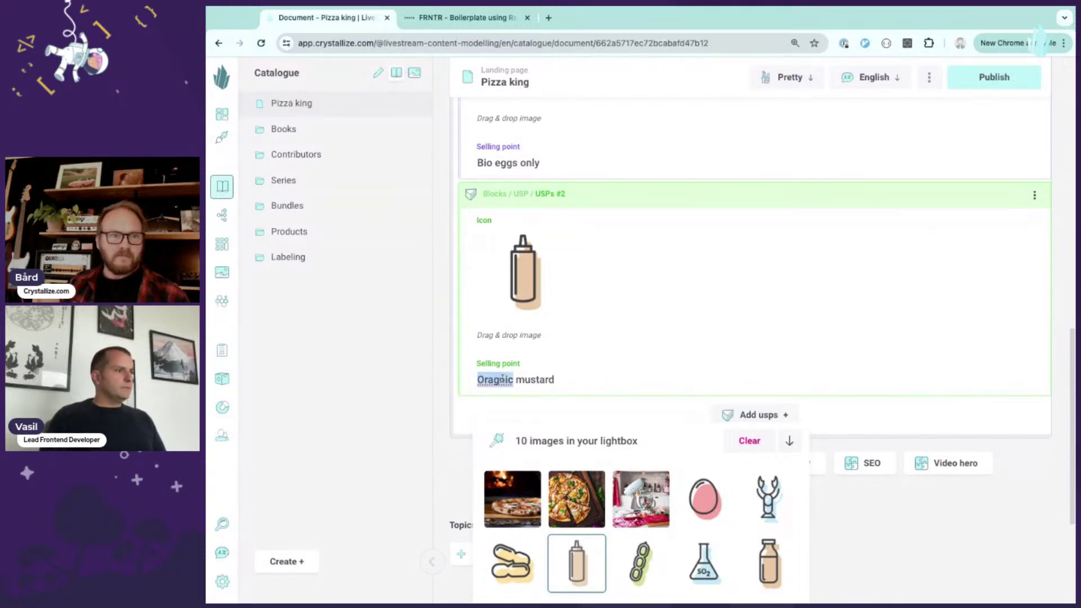
pyautogui.write('Oragnic')
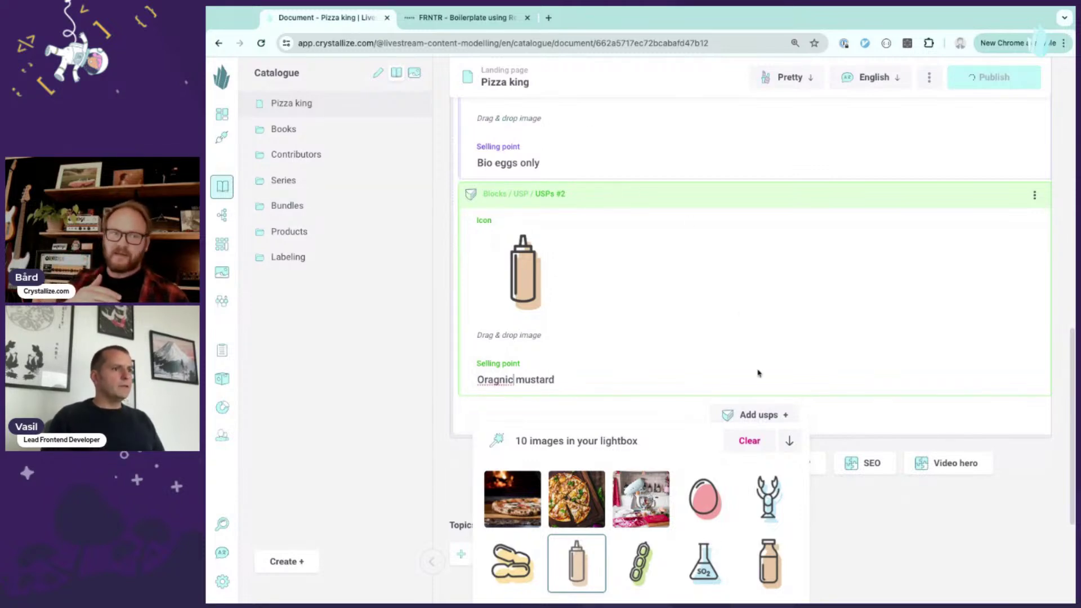
# - Collapse the USP and Banner blocks and fold away the lightbox
pyautogui.scroll(-3, 769, 368)
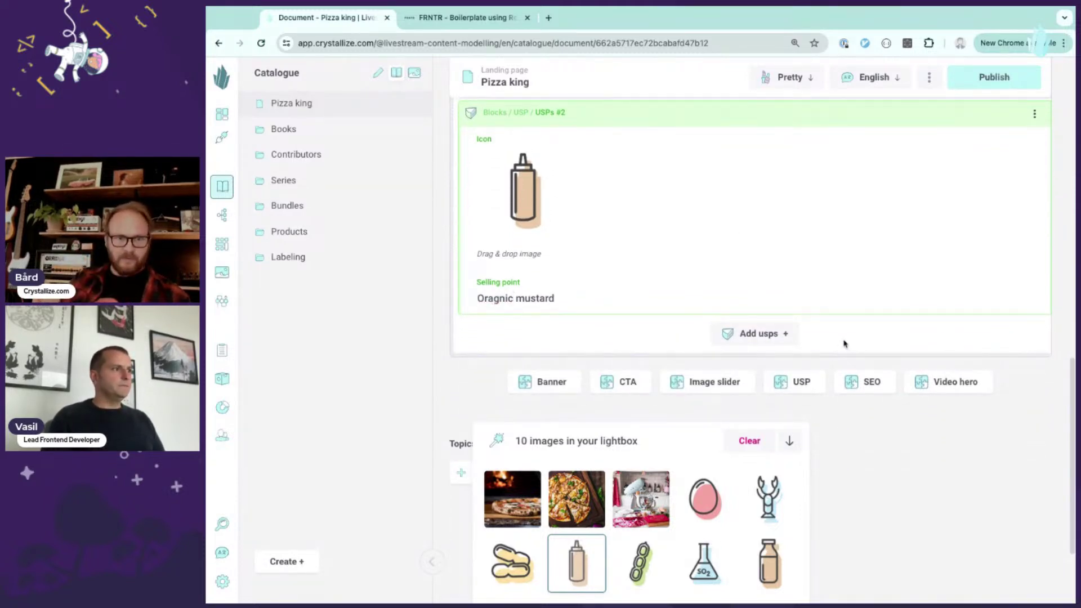
pyautogui.scroll(2, 849, 349)
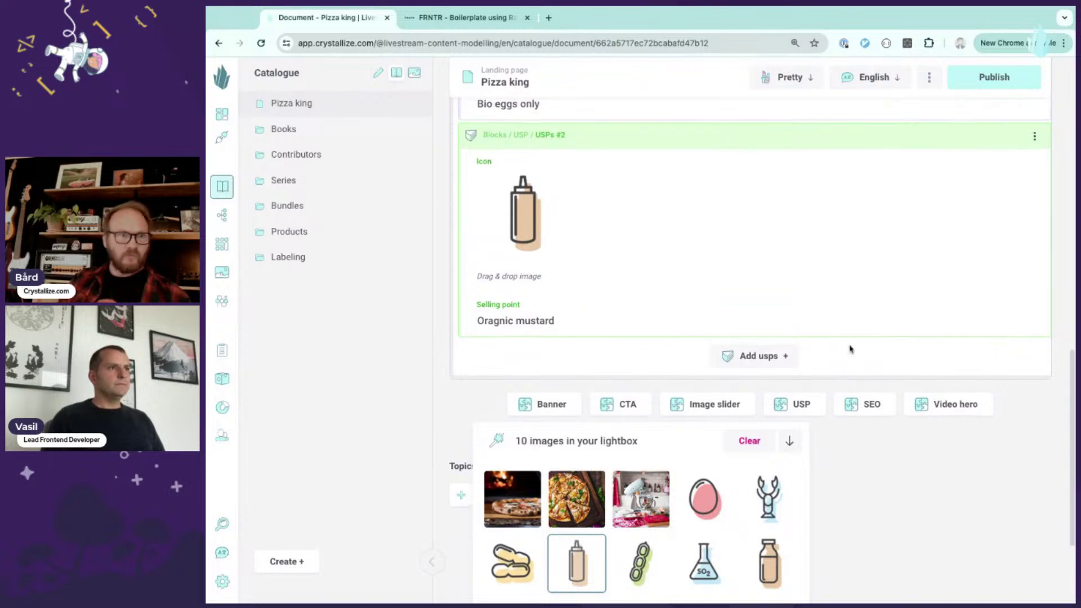
pyautogui.scroll(6, 864, 344)
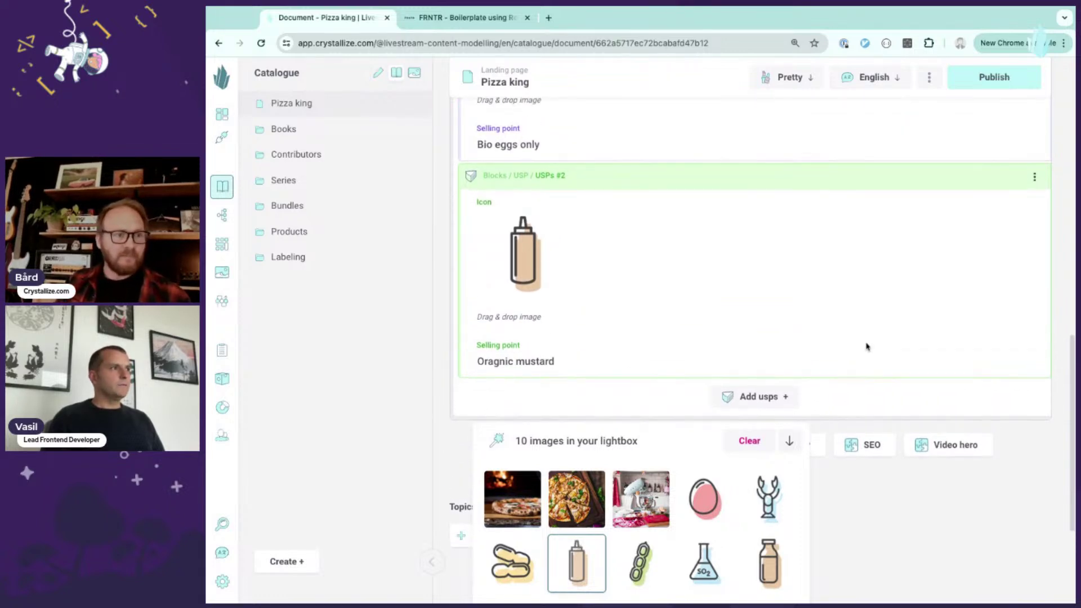
pyautogui.scroll(1, 865, 346)
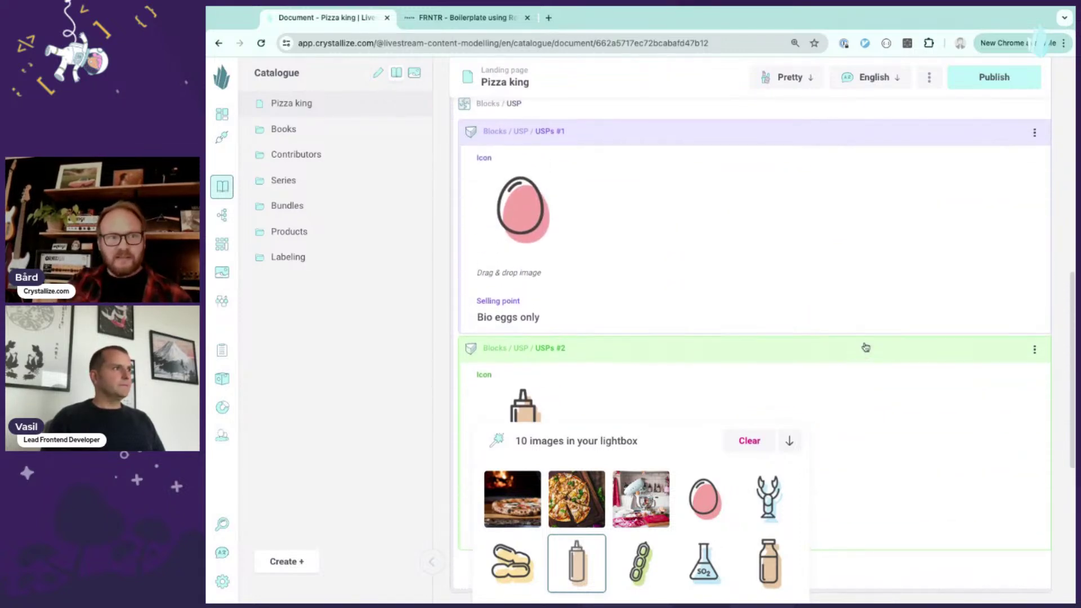
pyautogui.scroll(2, 867, 342)
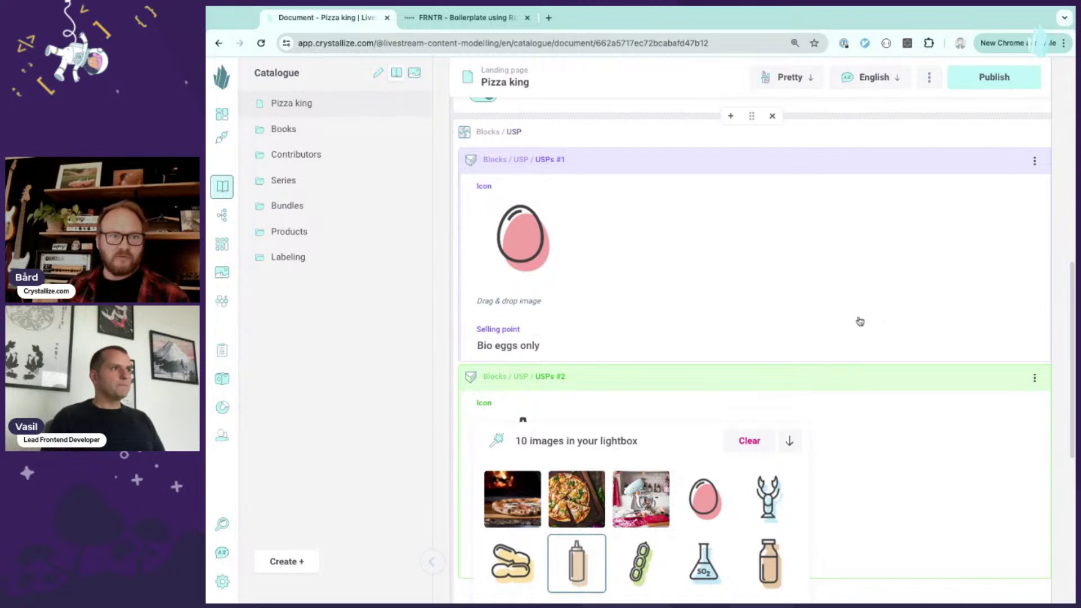
pyautogui.click(697, 131)
pyautogui.scroll(5, 717, 214)
pyautogui.scroll(3, 693, 180)
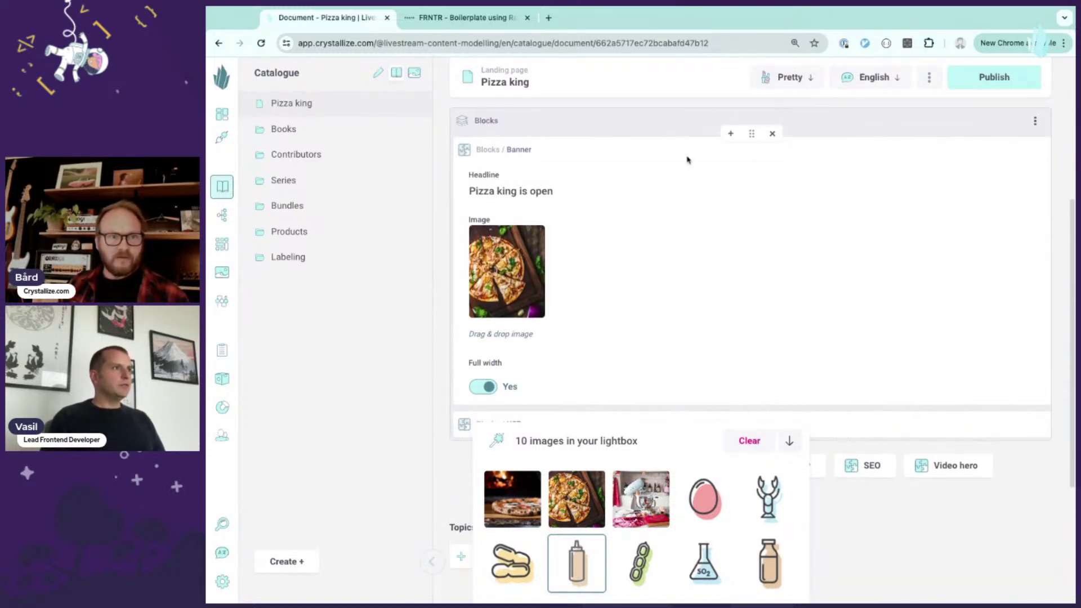
pyautogui.click(674, 192)
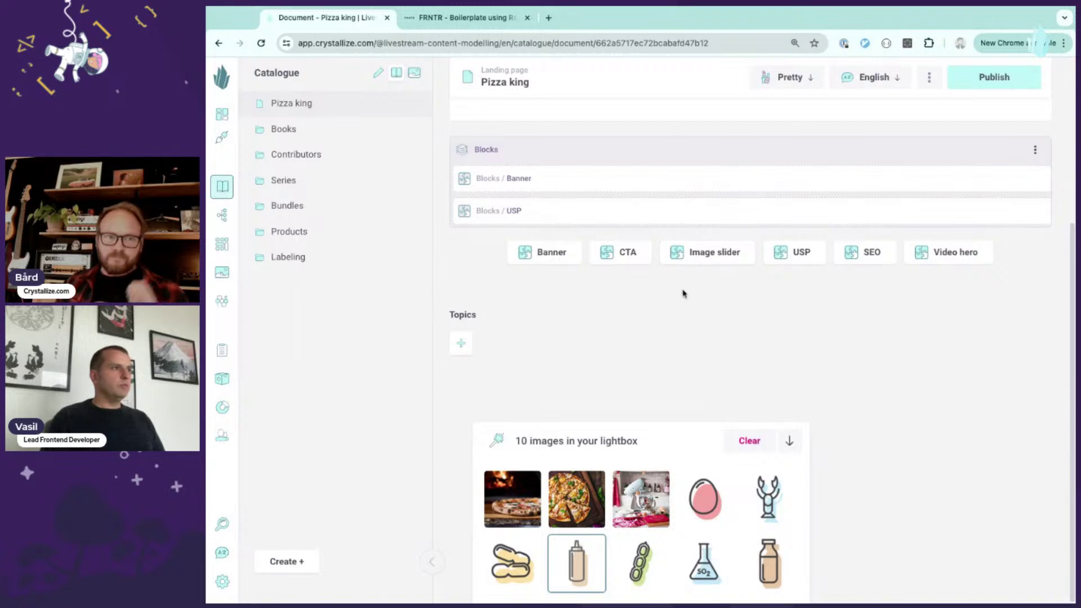
pyautogui.click(681, 437)
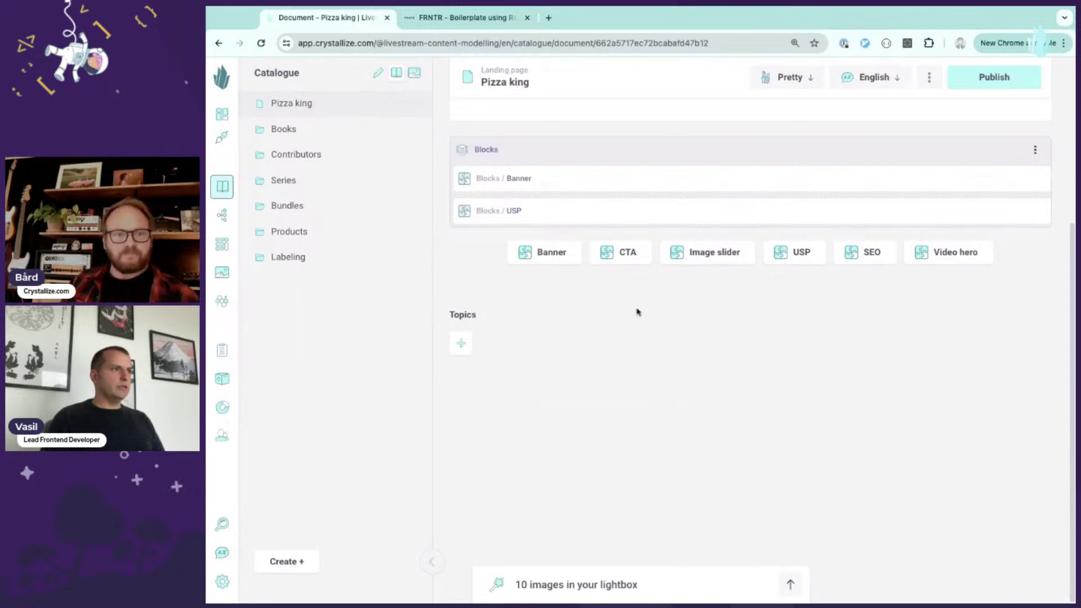
# - Add an Image slider block below the USP block with the headline "View more pizzas"
pyautogui.moveTo(660, 266)
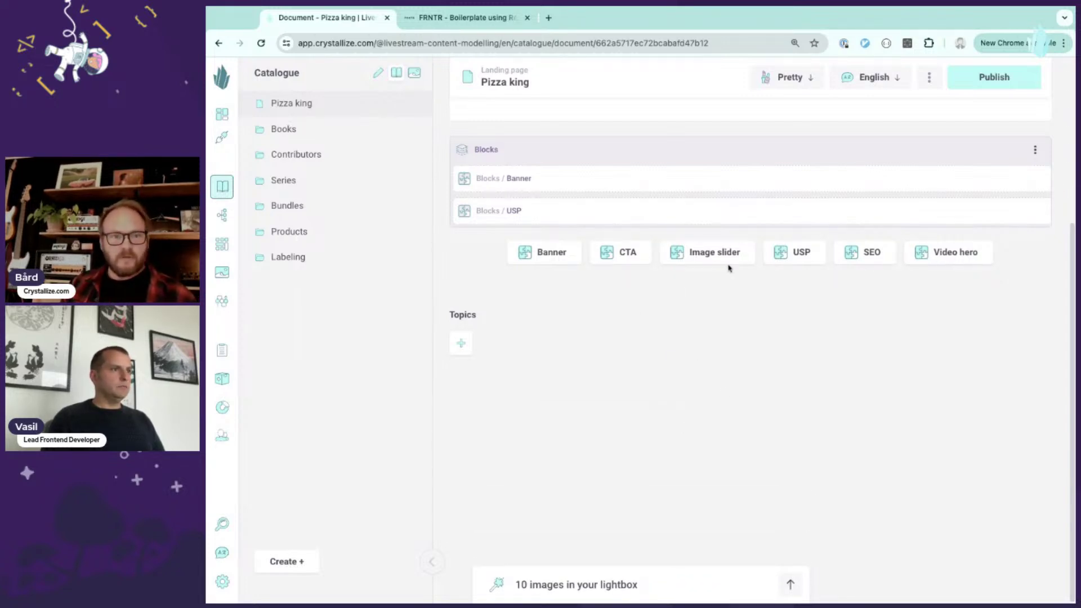
pyautogui.moveTo(716, 260)
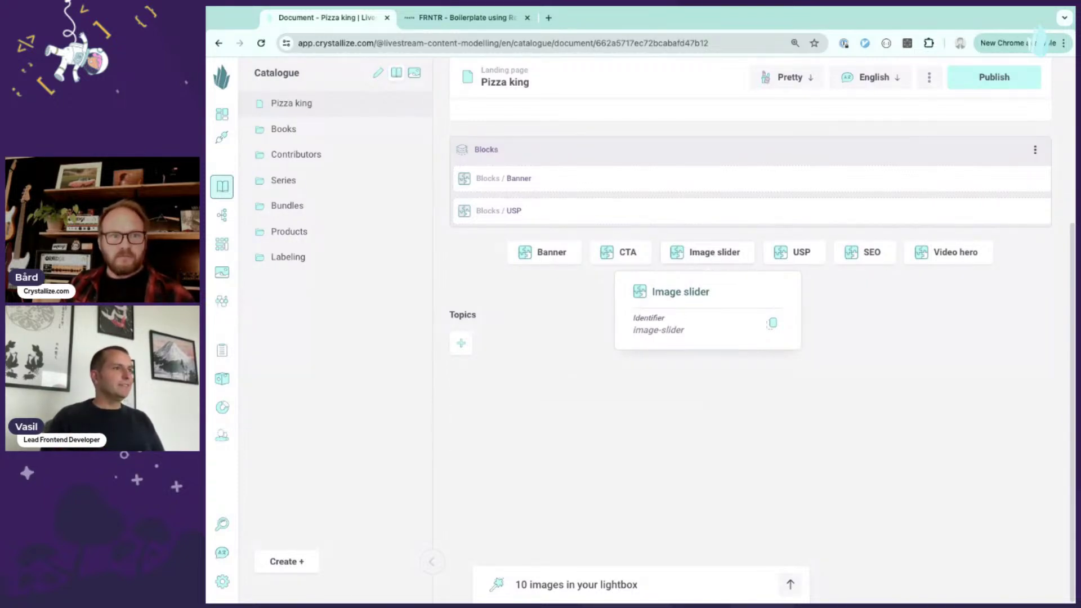
pyautogui.click(705, 253)
pyautogui.click(549, 280)
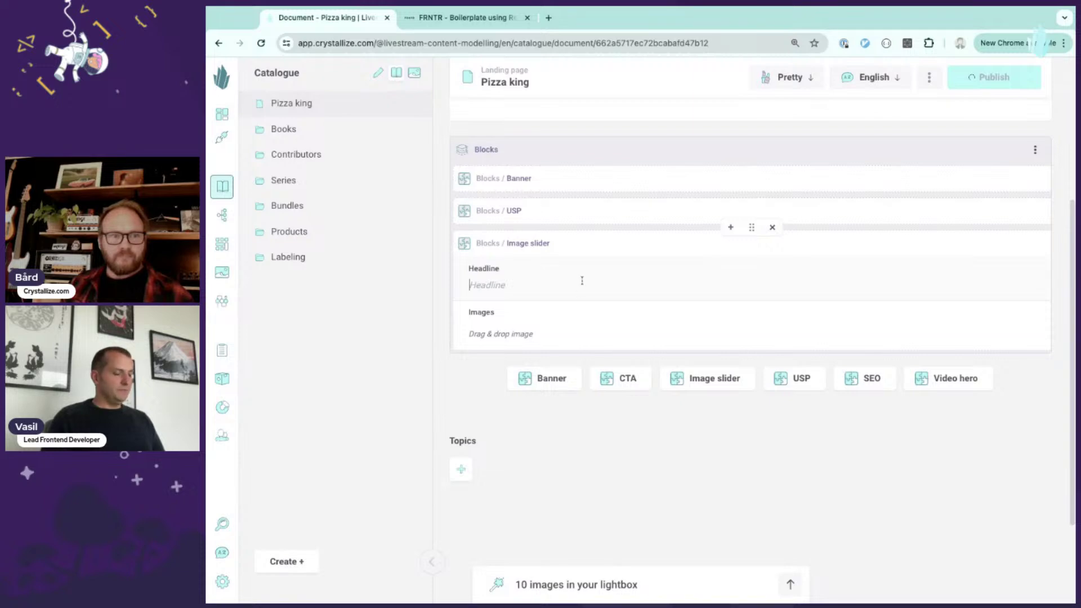
pyautogui.write('View more')
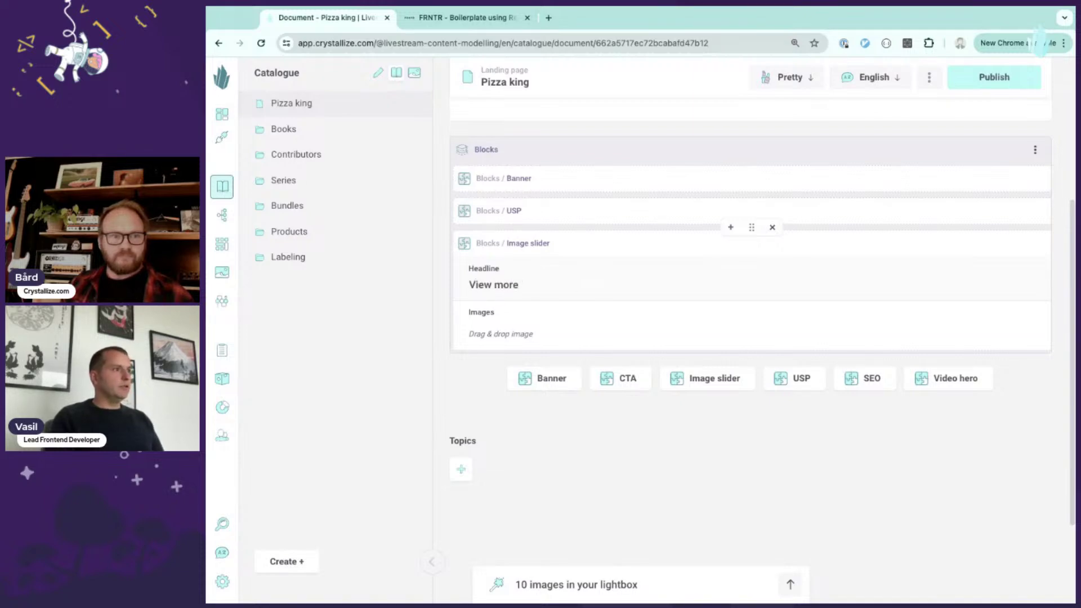
pyautogui.write(' pizzas')
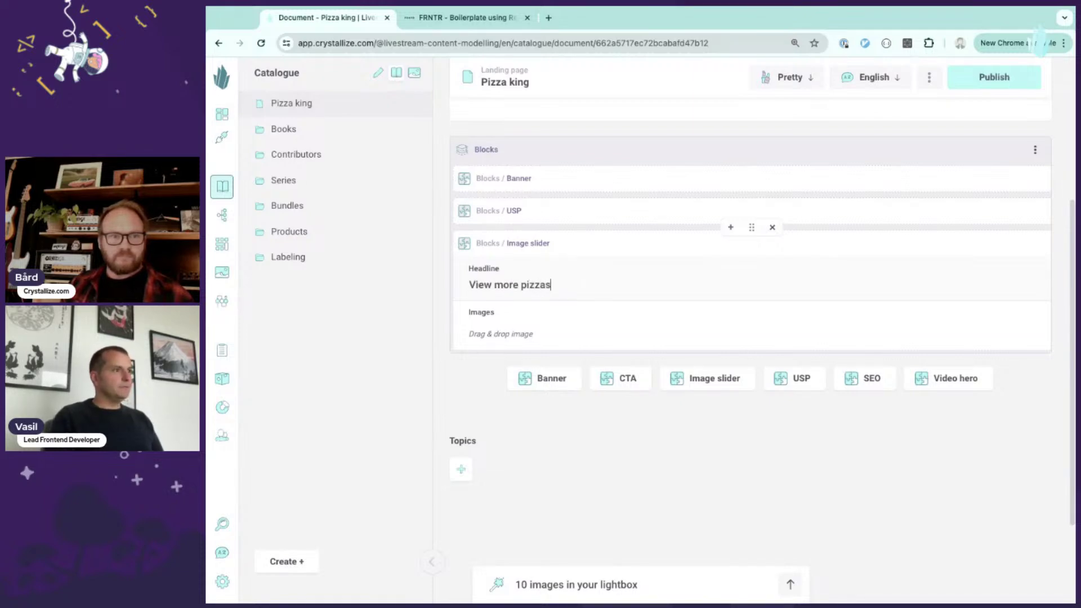
# - Add the two pizza photos from the lightbox to the Image slider block and fold the lightbox away
pyautogui.click(580, 584)
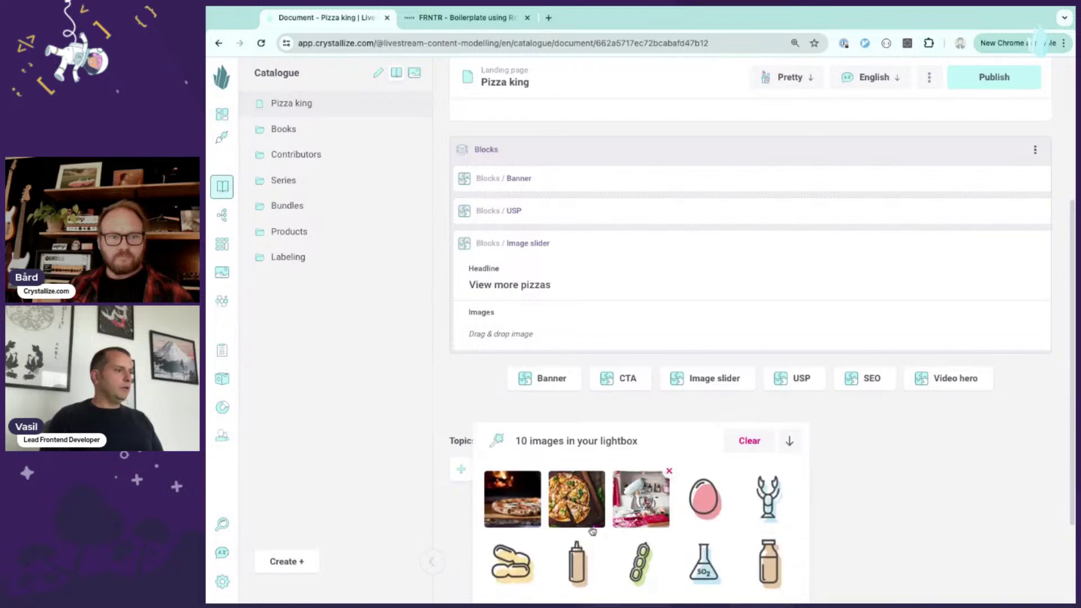
pyautogui.moveTo(477, 520); pyautogui.dragTo(551, 332)
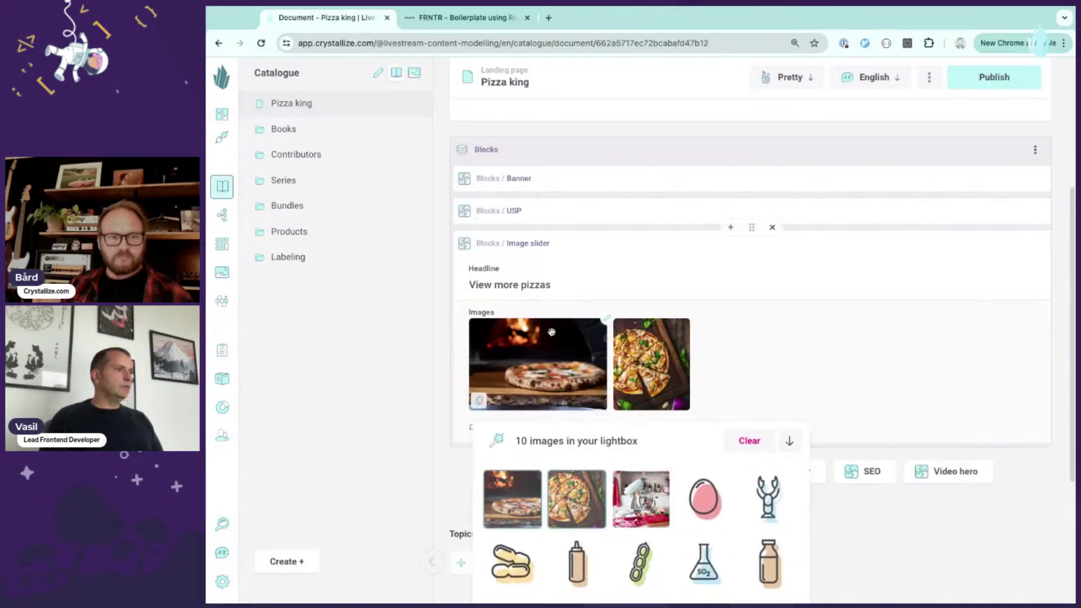
pyautogui.click(696, 441)
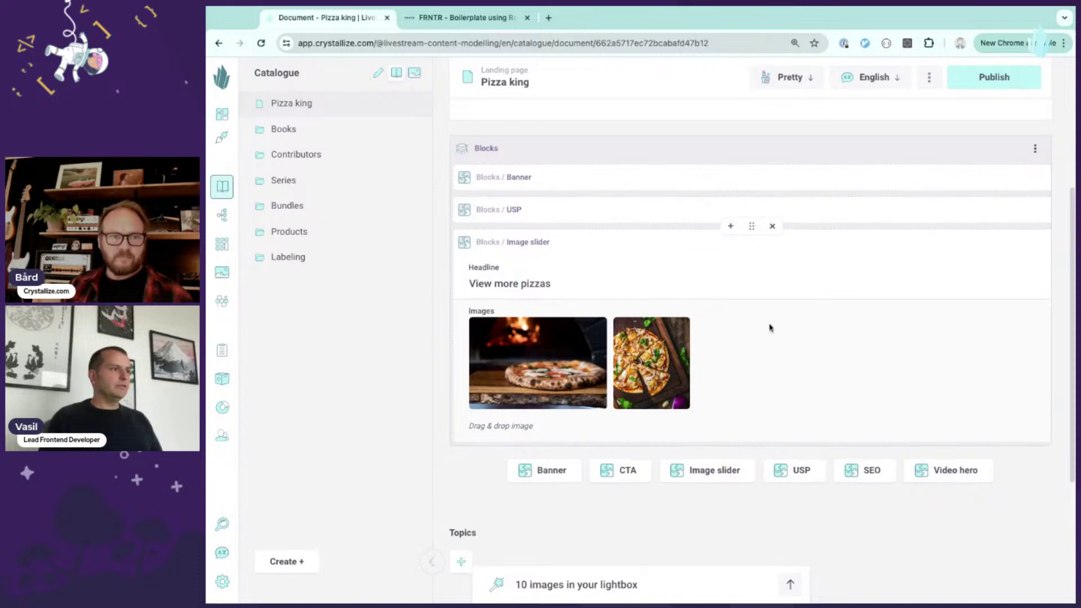
# - Add a CTA block below the Image slider block with the headline "Read a book"
pyautogui.scroll(-2, 769, 326)
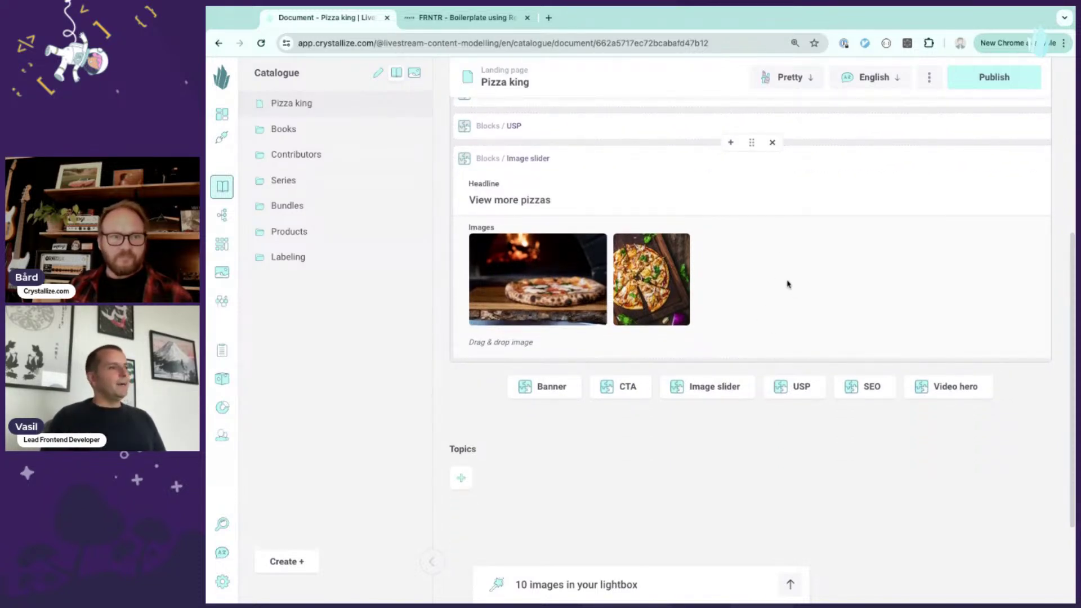
pyautogui.scroll(-1, 787, 284)
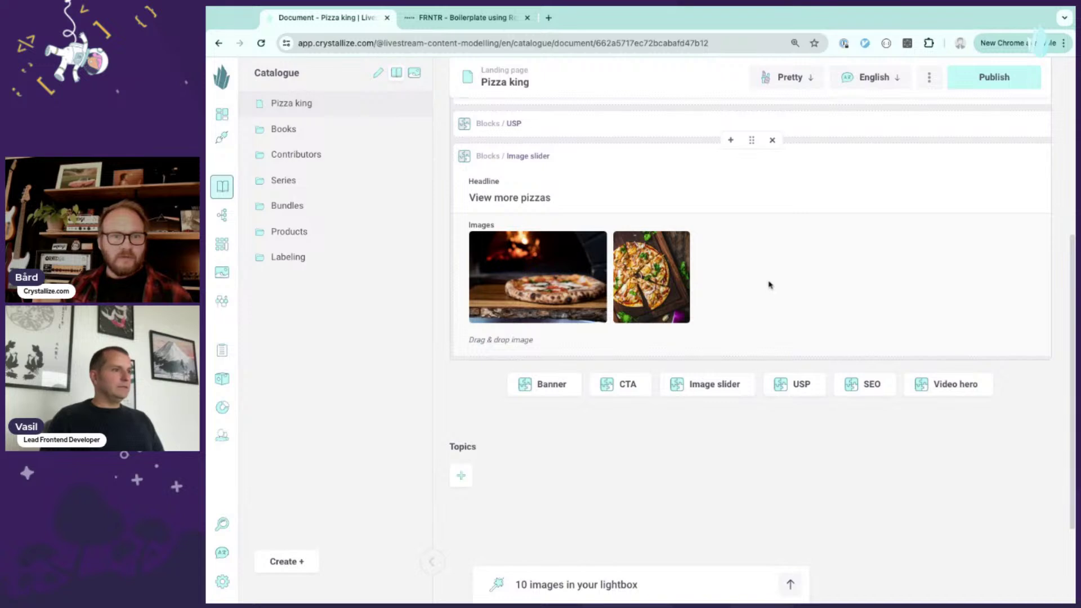
pyautogui.scroll(-1, 770, 284)
pyautogui.scroll(-1, 732, 278)
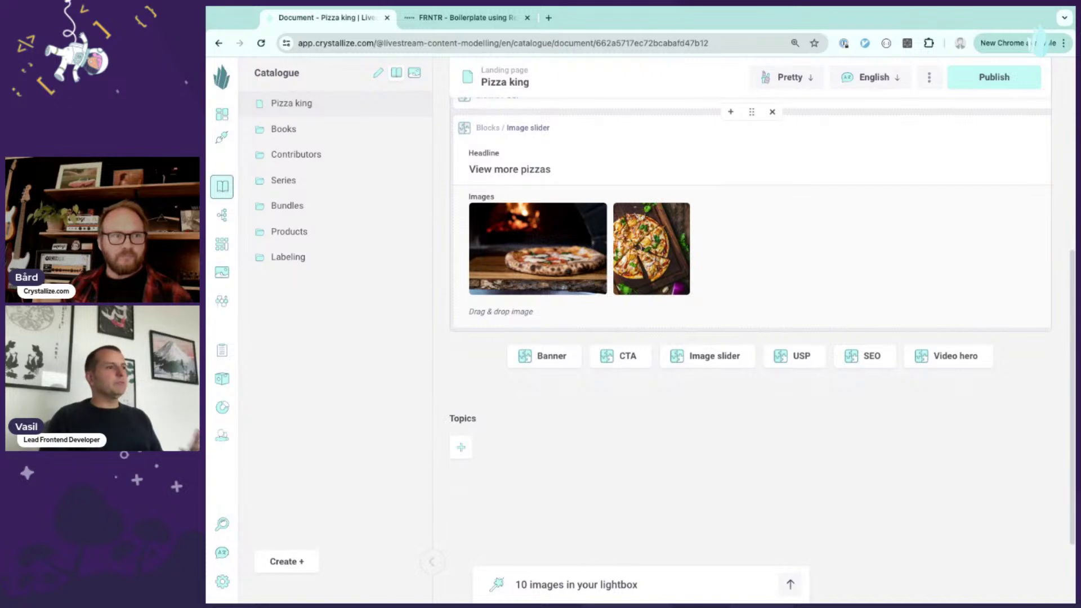
pyautogui.click(628, 355)
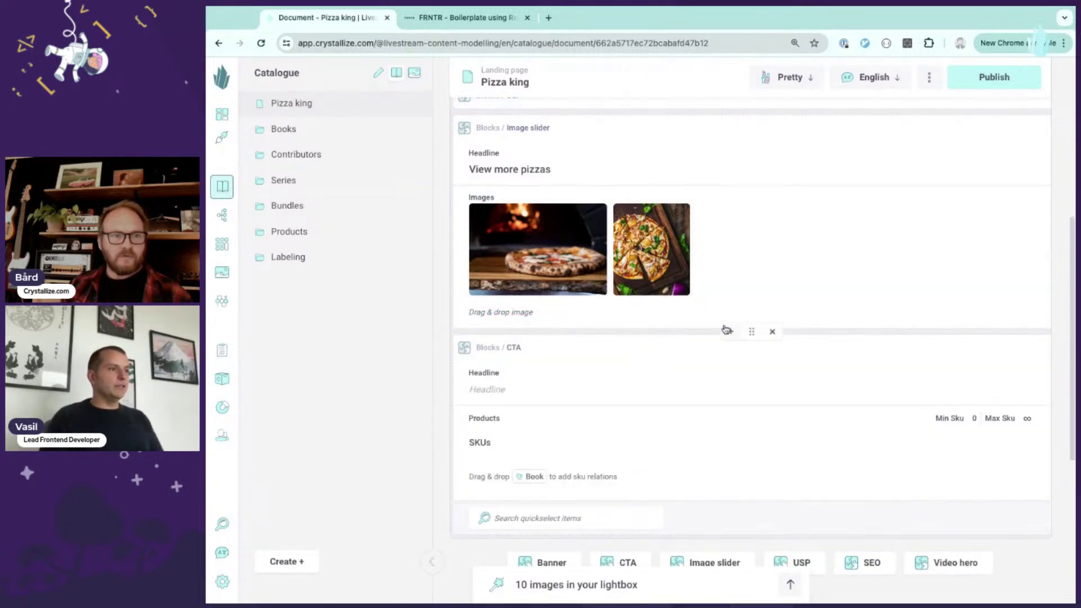
pyautogui.scroll(-1, 738, 353)
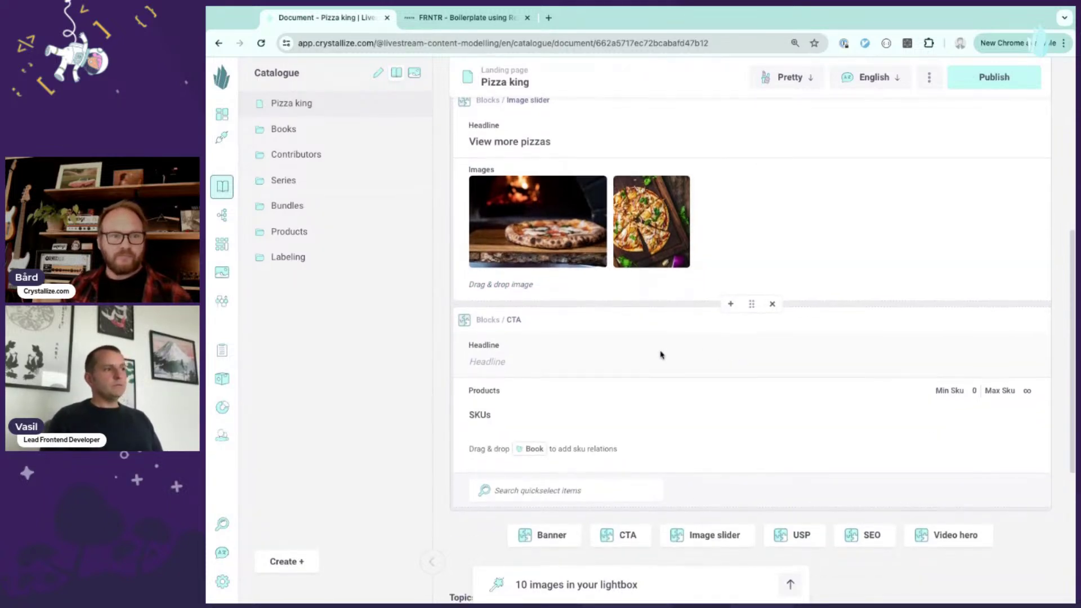
pyautogui.scroll(-1, 662, 355)
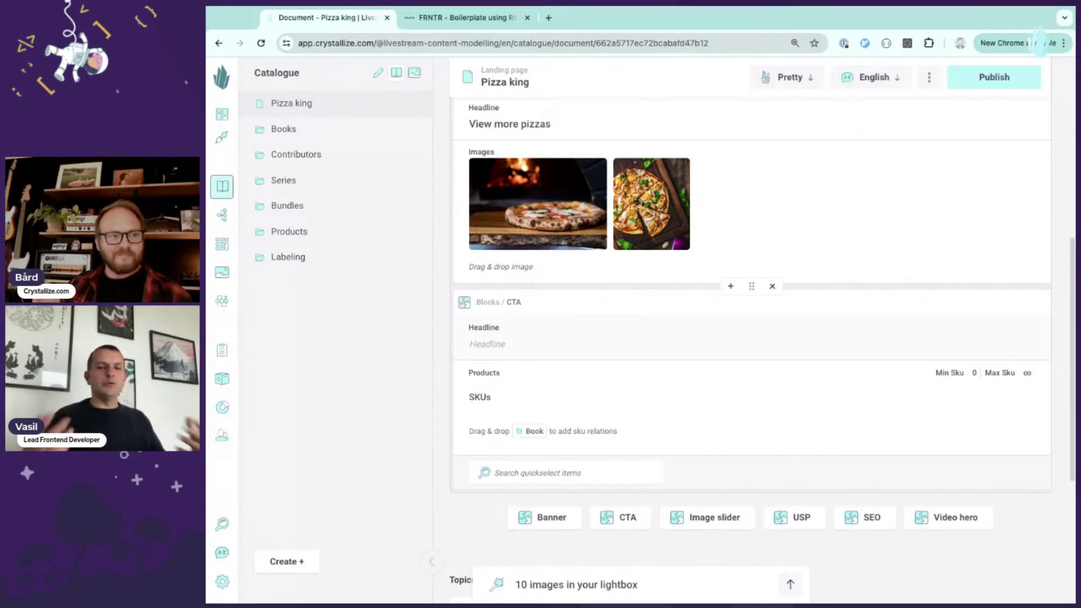
pyautogui.scroll(-1, 645, 336)
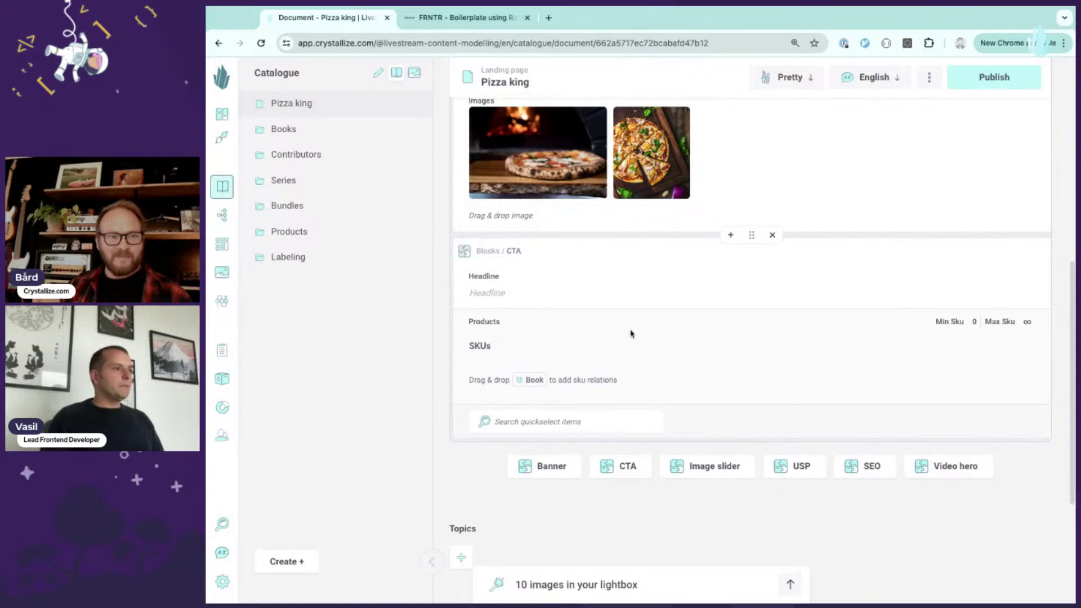
pyautogui.click(573, 409)
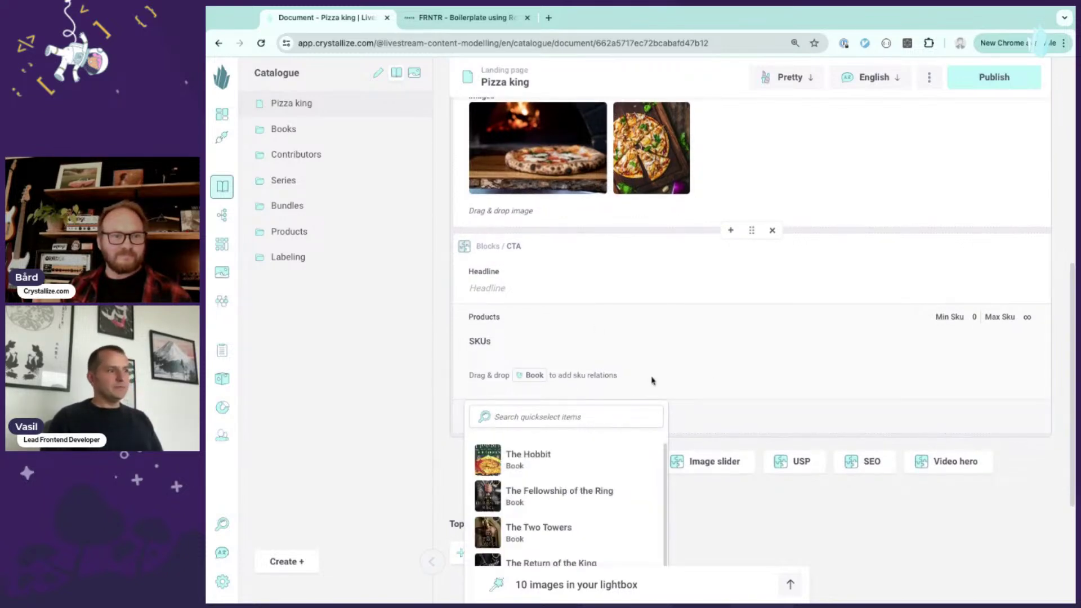
pyautogui.click(531, 290)
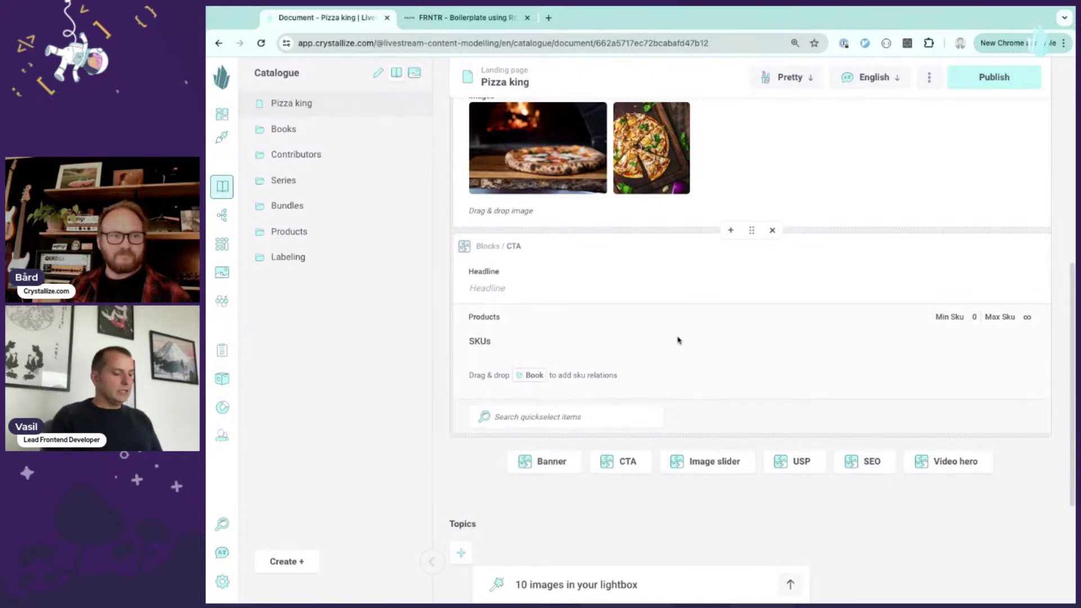
pyautogui.write('Read a book')
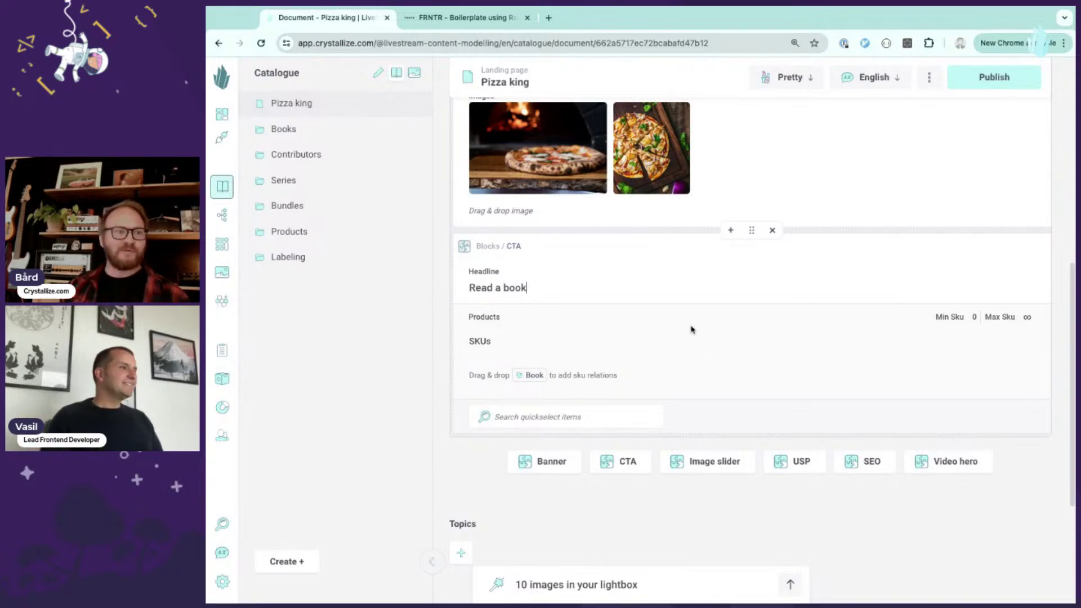
# - Add all variants of The Hobbit (Paperback, Hardcover Illustrated, eBook and Audiobook) to the CTA block's products
pyautogui.scroll(-1, 692, 330)
pyautogui.click(608, 401)
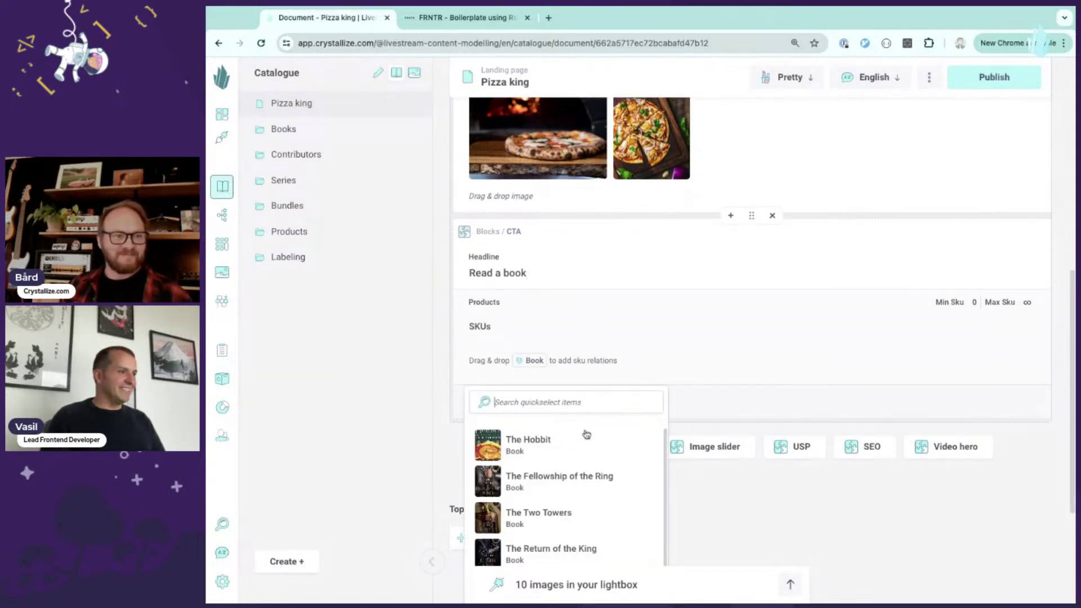
pyautogui.click(586, 434)
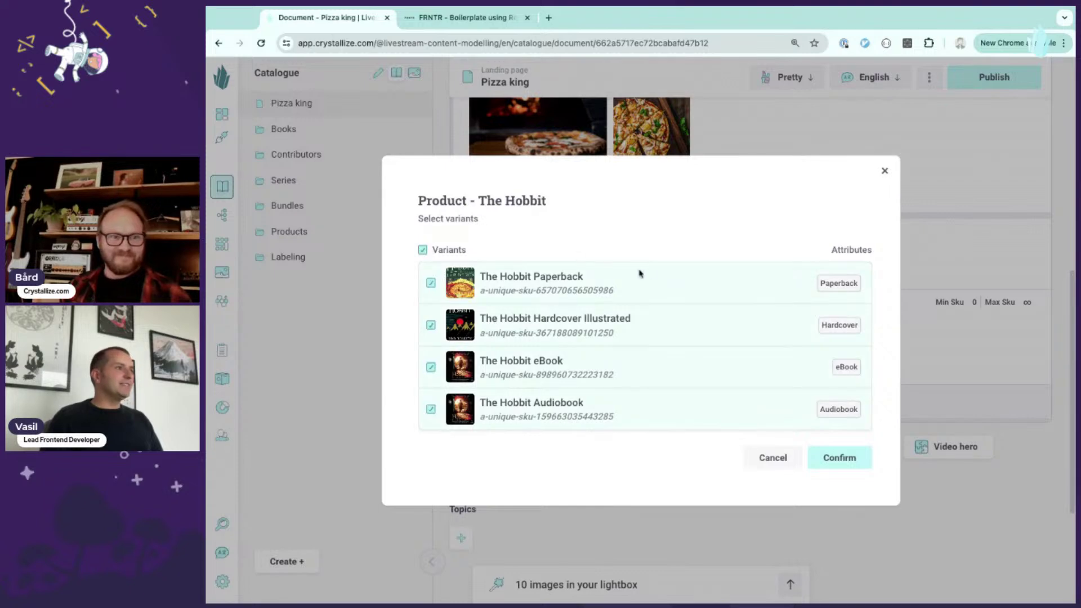
pyautogui.click(844, 457)
pyautogui.scroll(-2, 745, 307)
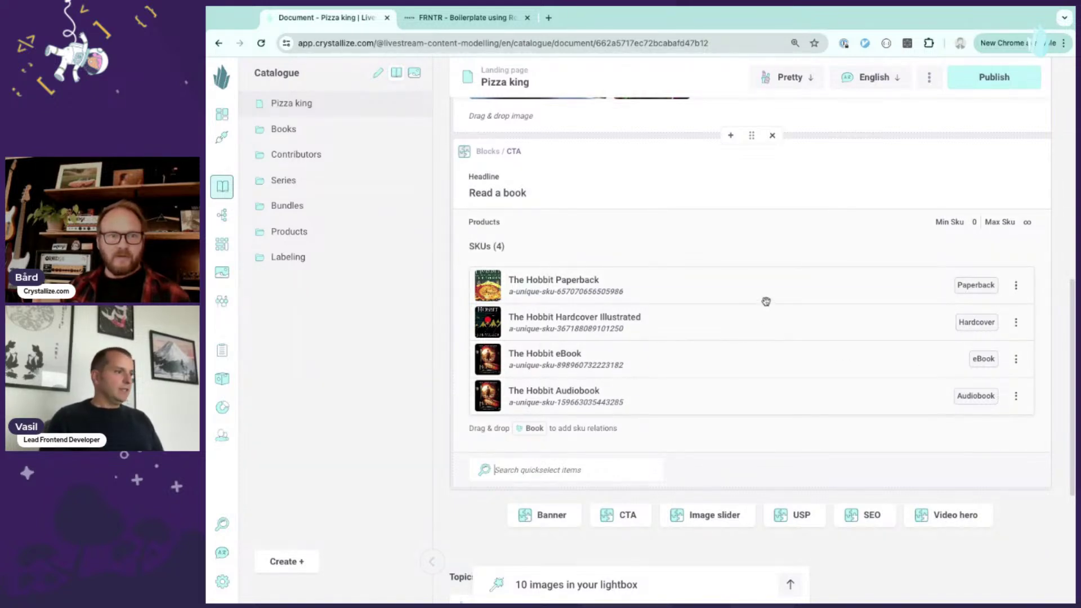
pyautogui.scroll(-1, 765, 301)
pyautogui.scroll(-1, 765, 309)
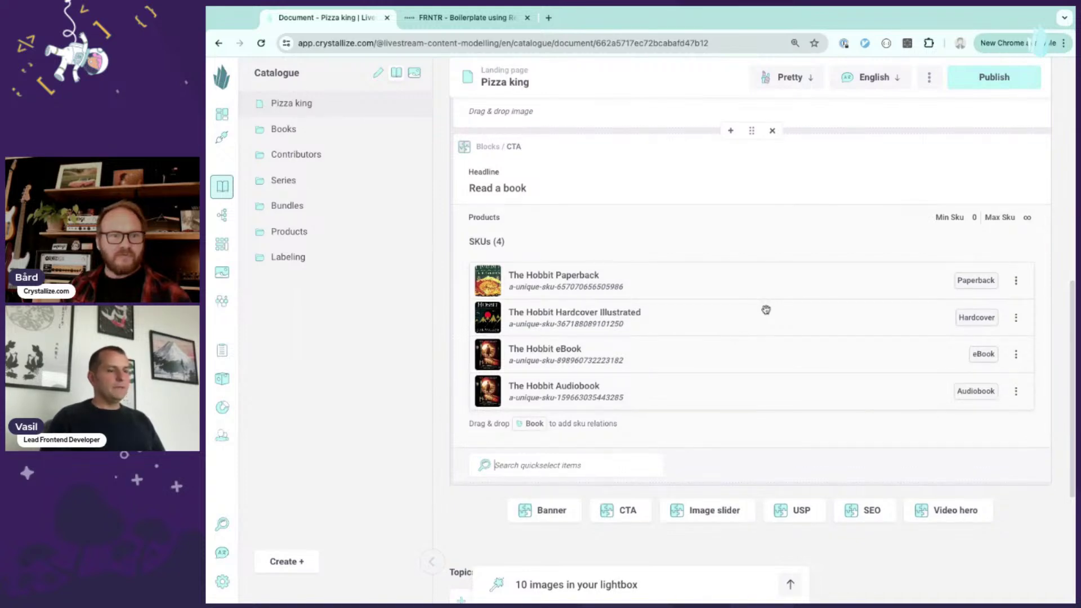
pyautogui.scroll(-3, 696, 433)
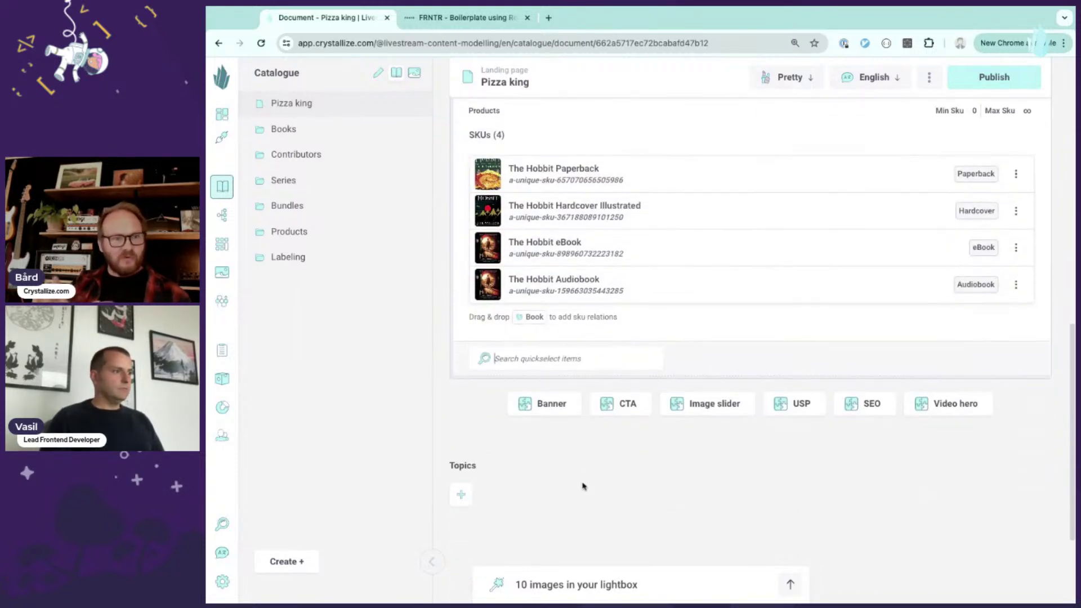
# - Collapse the CTA block and the Image slider block above it
pyautogui.scroll(3, 697, 433)
pyautogui.scroll(2, 728, 282)
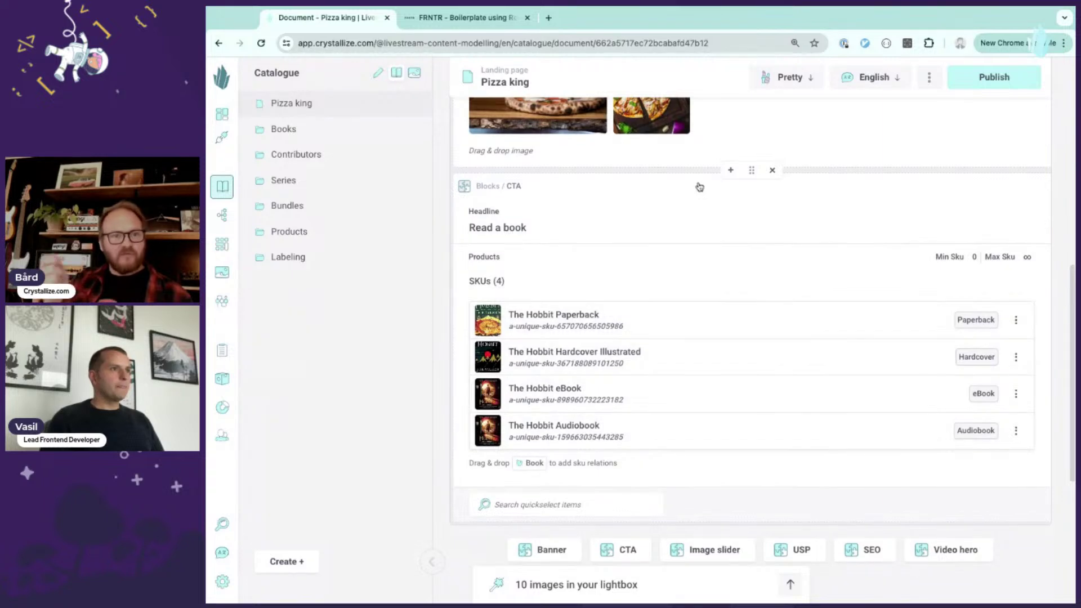
pyautogui.click(700, 186)
pyautogui.scroll(4, 712, 315)
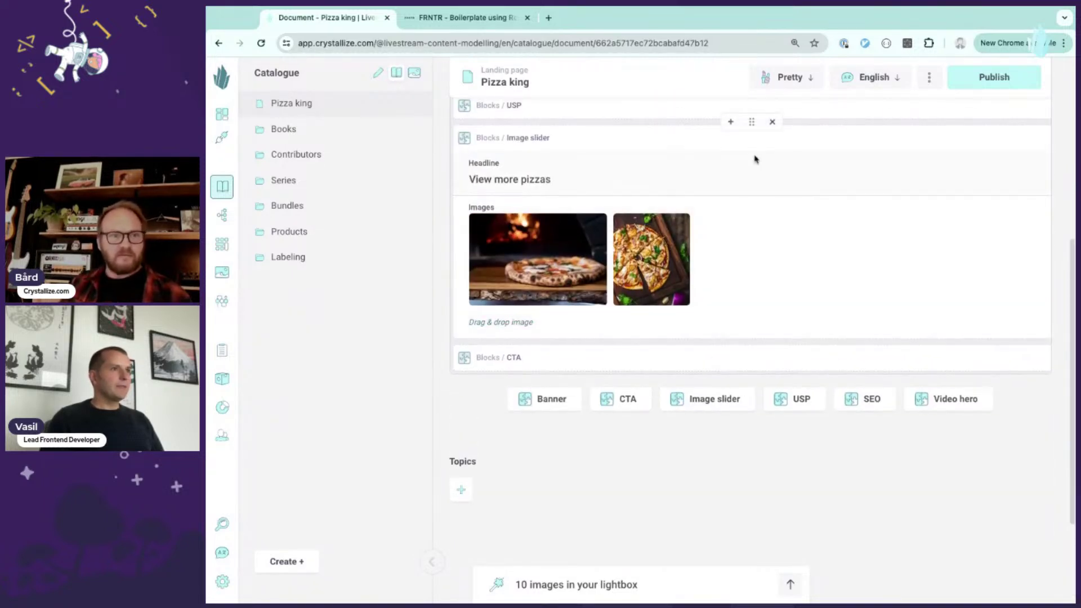
pyautogui.click(704, 140)
pyautogui.scroll(1, 706, 316)
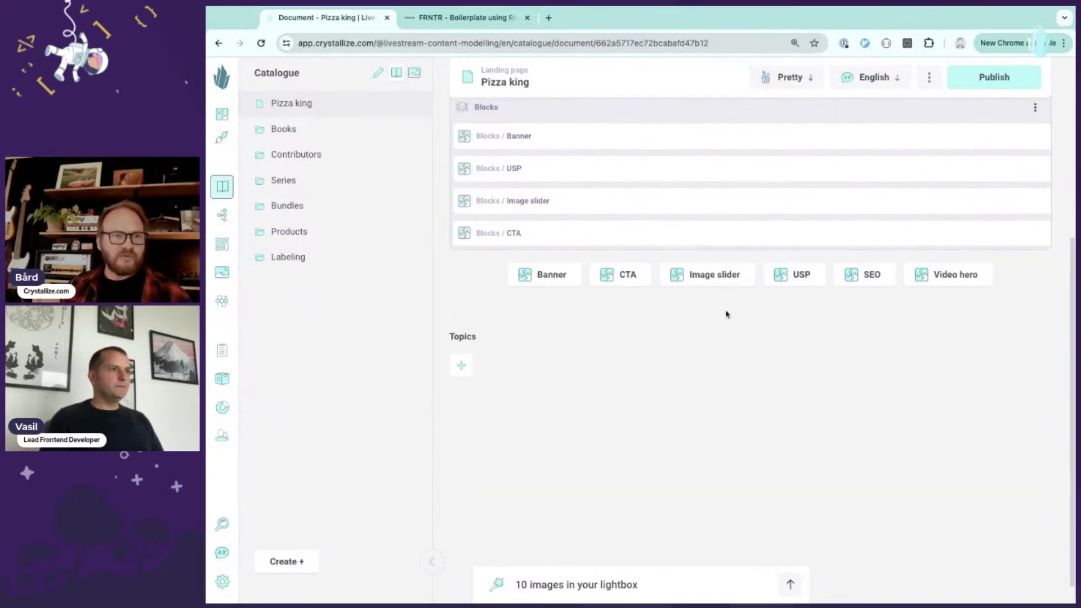
# - Add a second Image slider block below the CTA block with the headline "See some products"
pyautogui.click(692, 276)
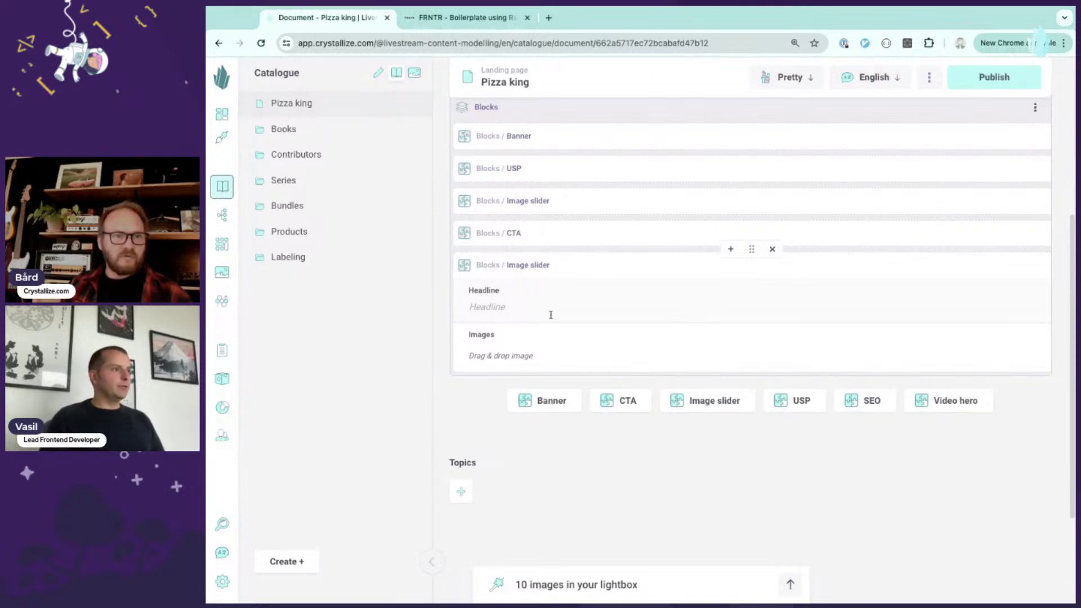
pyautogui.click(605, 316)
pyautogui.write('See some ')
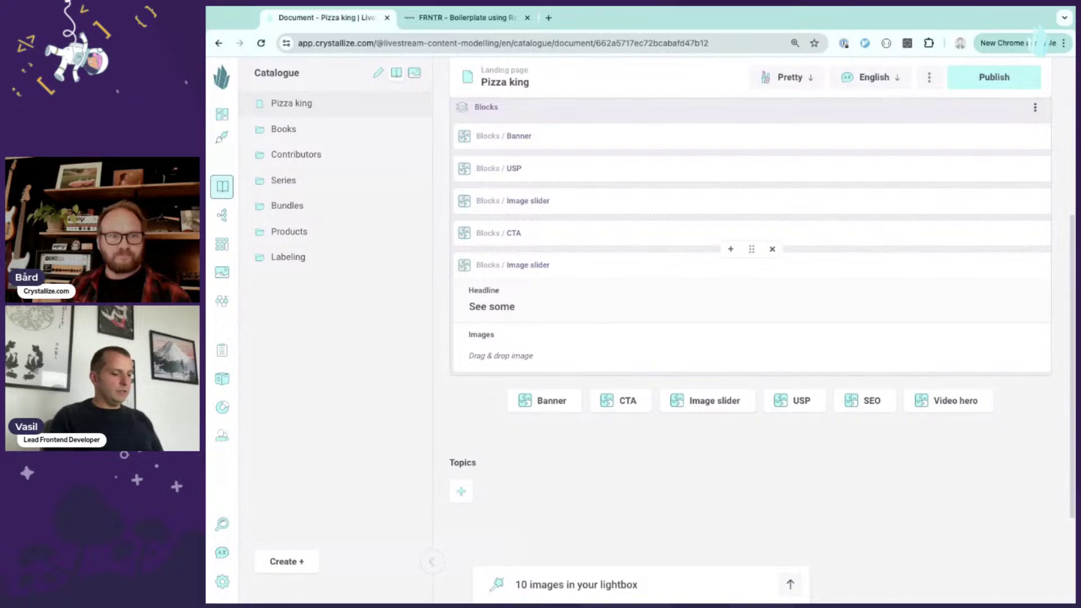
pyautogui.write('products')
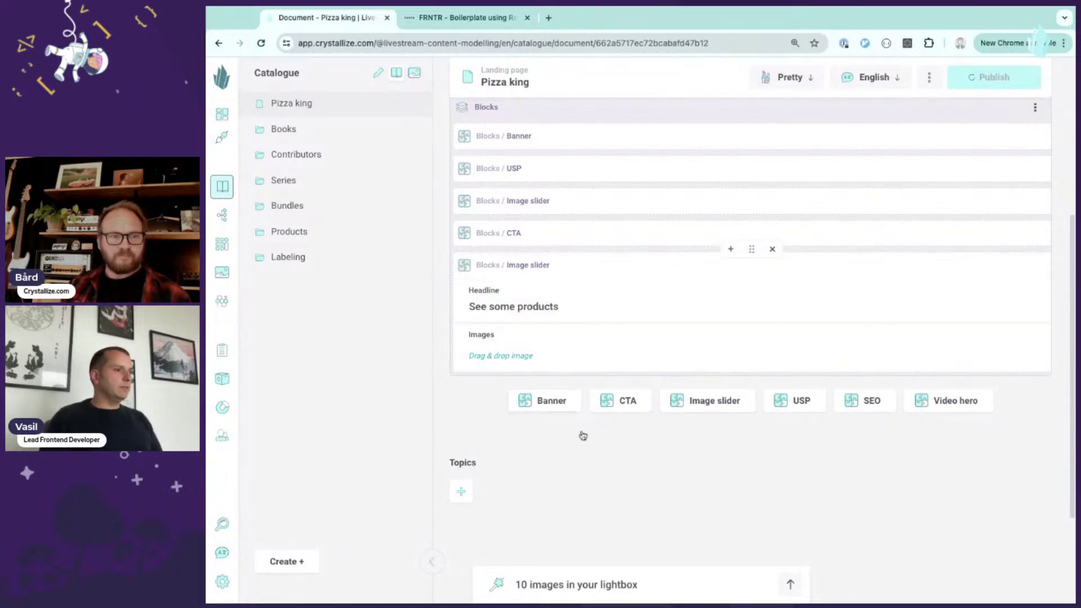
# - Add the milk bottle, lobster and squeeze bottle icons from the lightbox to the "See some products" slider
pyautogui.moveTo(592, 583)
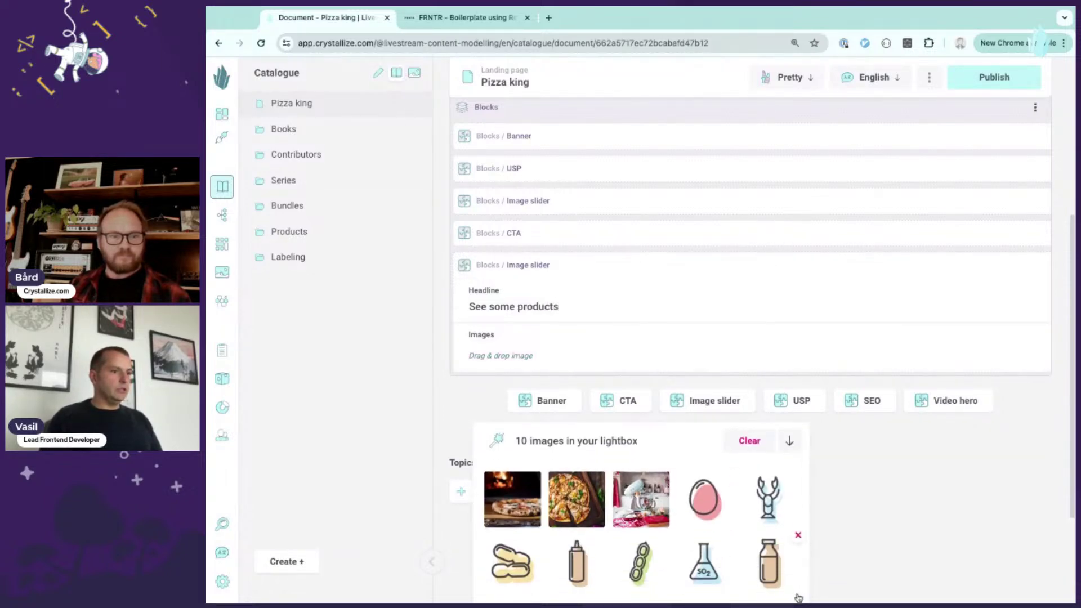
pyautogui.moveTo(770, 563); pyautogui.dragTo(563, 371)
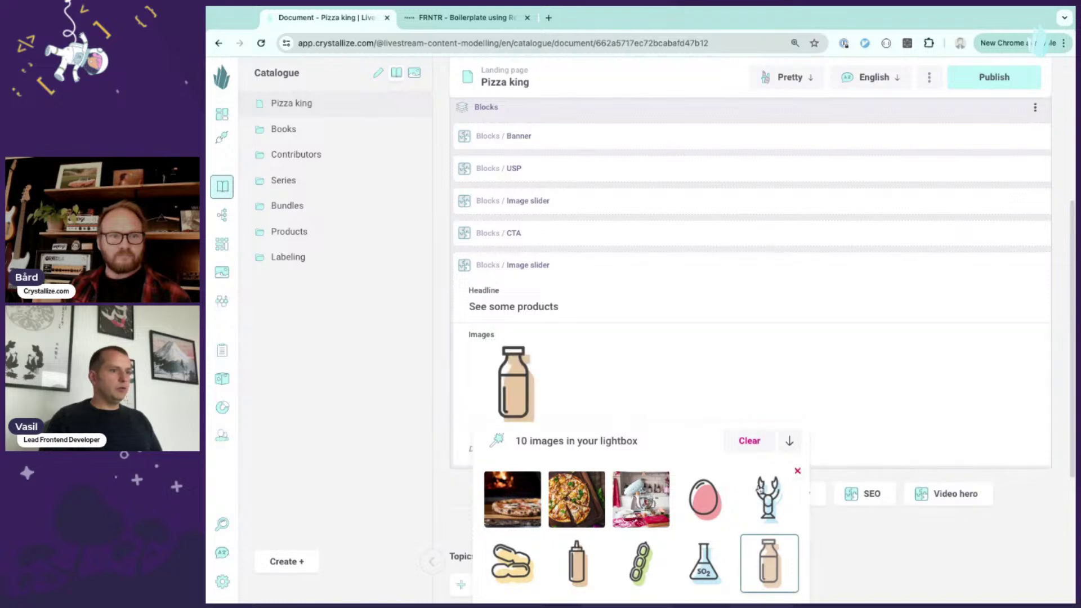
pyautogui.moveTo(772, 509); pyautogui.dragTo(650, 388)
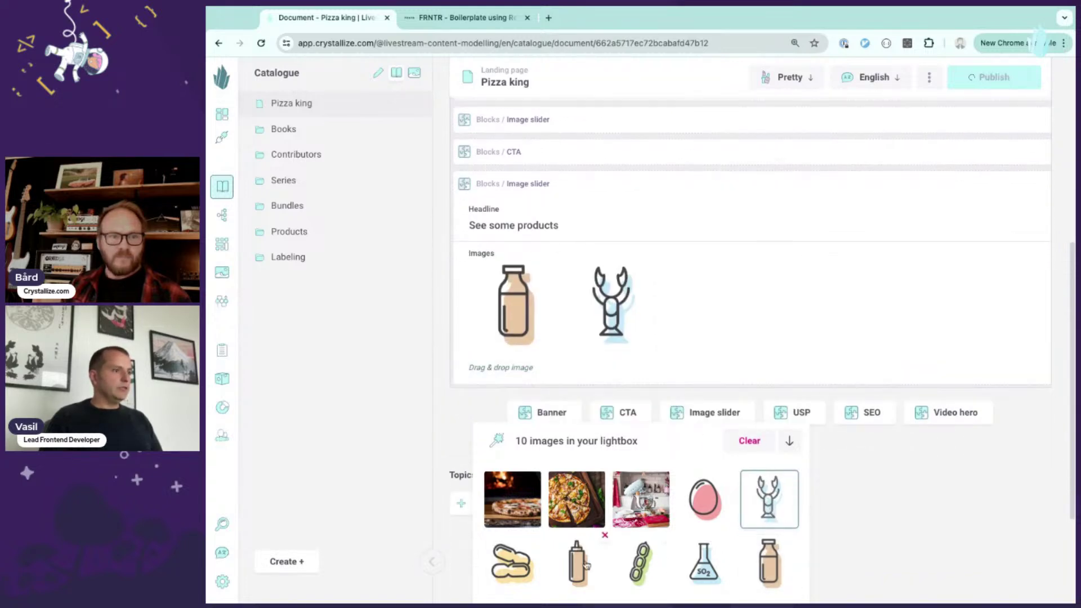
pyautogui.moveTo(581, 564); pyautogui.dragTo(710, 315)
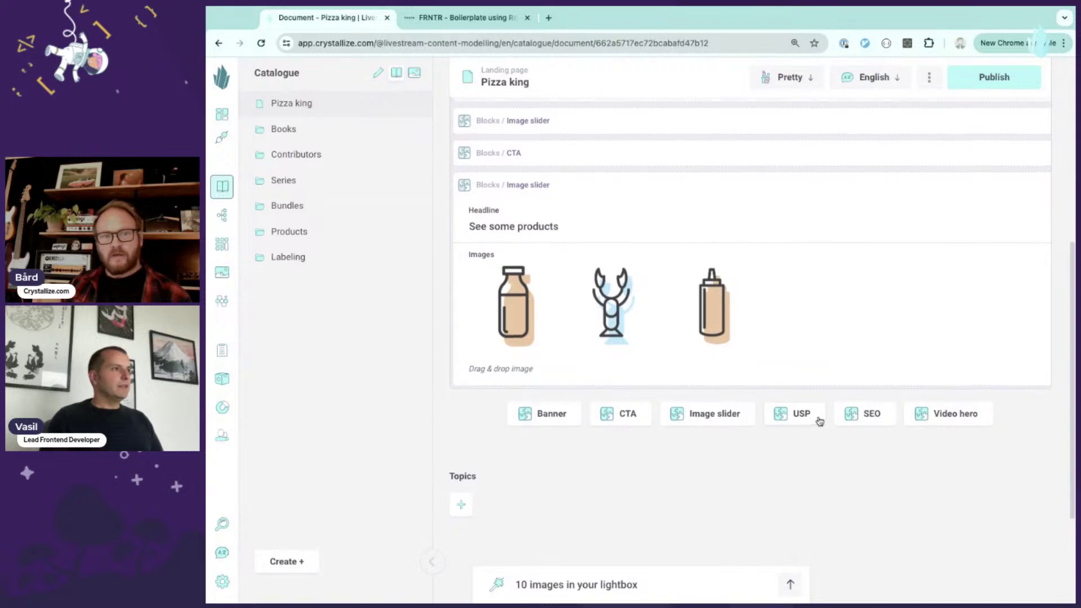
# - Collapse the "See some products" Image slider block to leave a compact list of blocks
pyautogui.scroll(2, 816, 306)
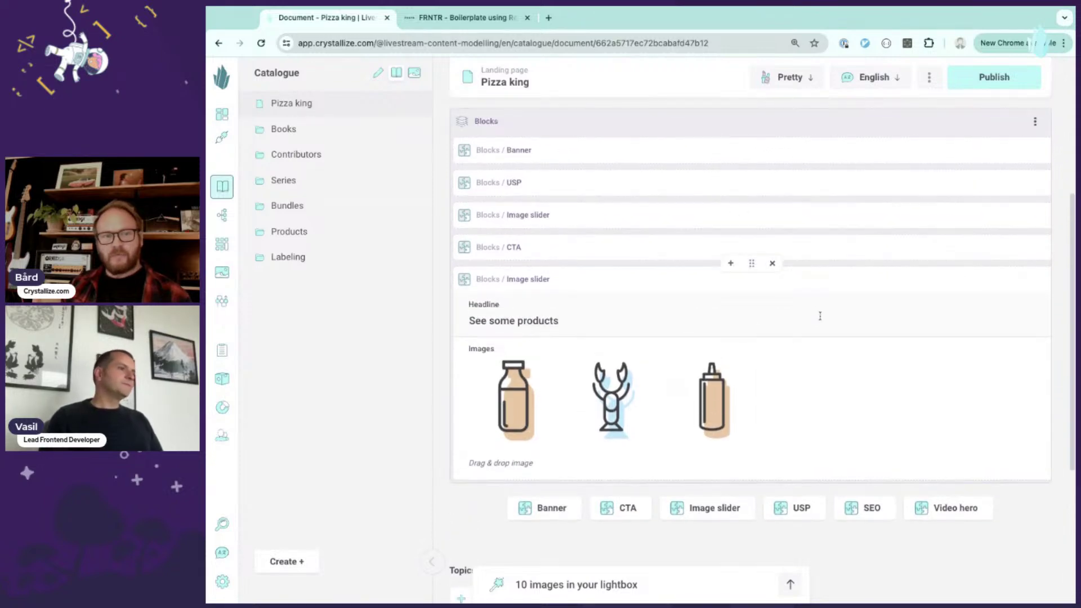
pyautogui.click(689, 280)
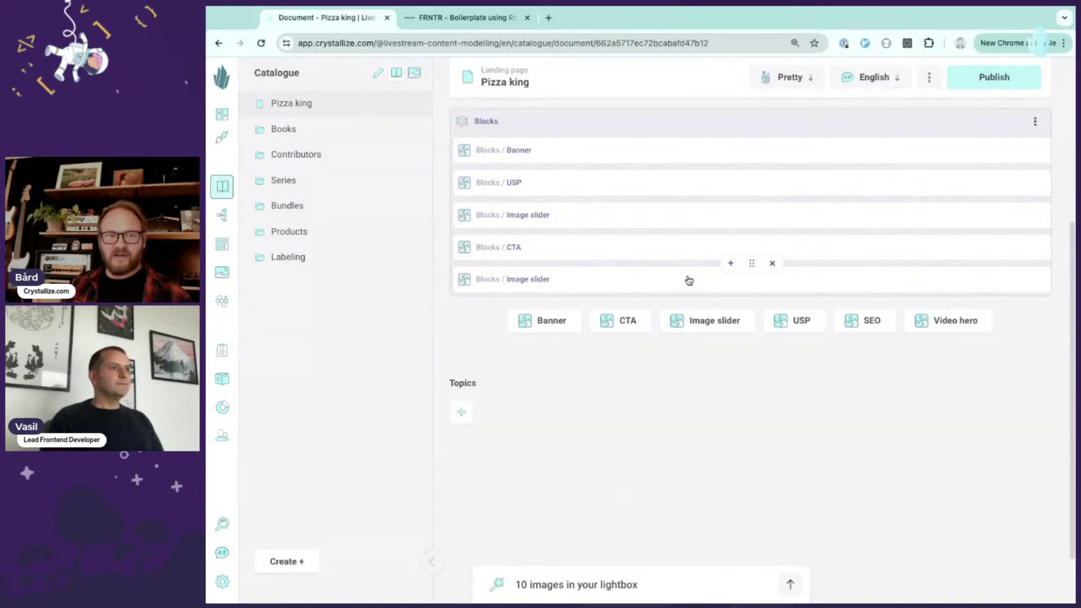
pyautogui.click(688, 280)
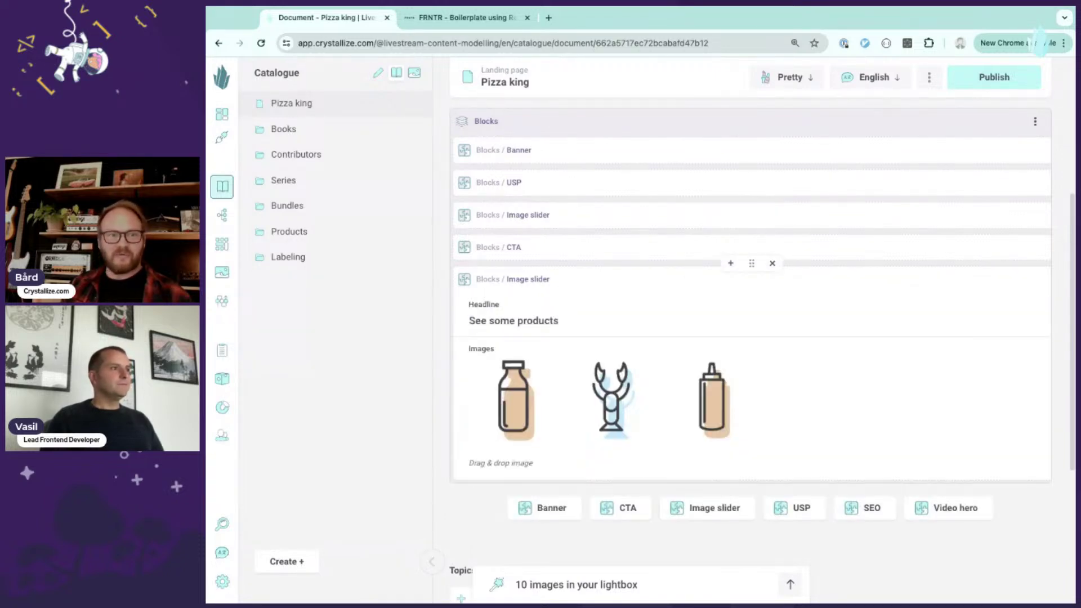
pyautogui.click(689, 280)
pyautogui.scroll(1, 685, 292)
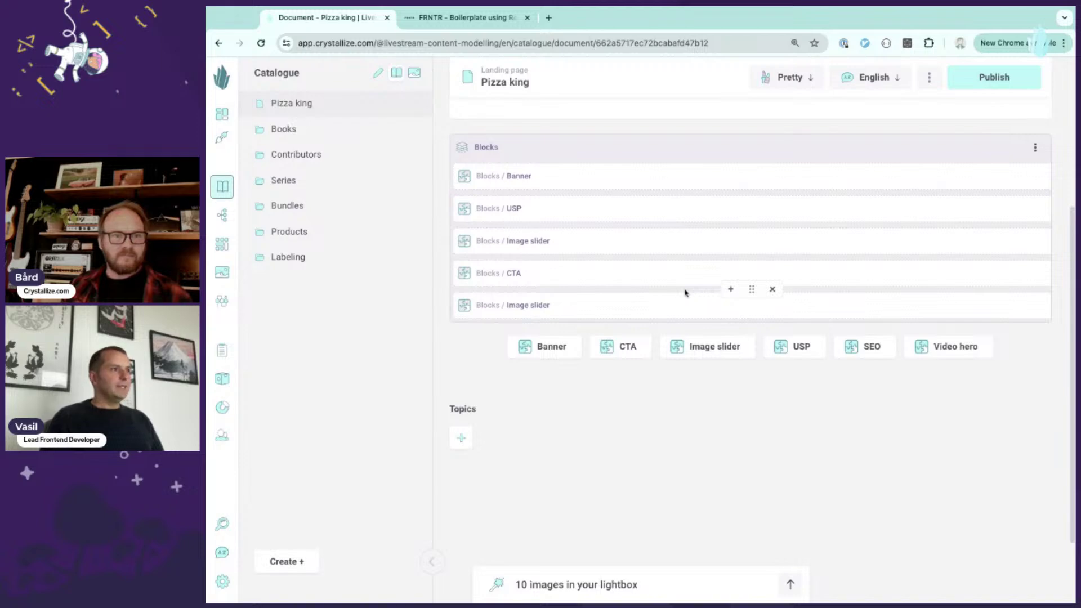
pyautogui.click(676, 307)
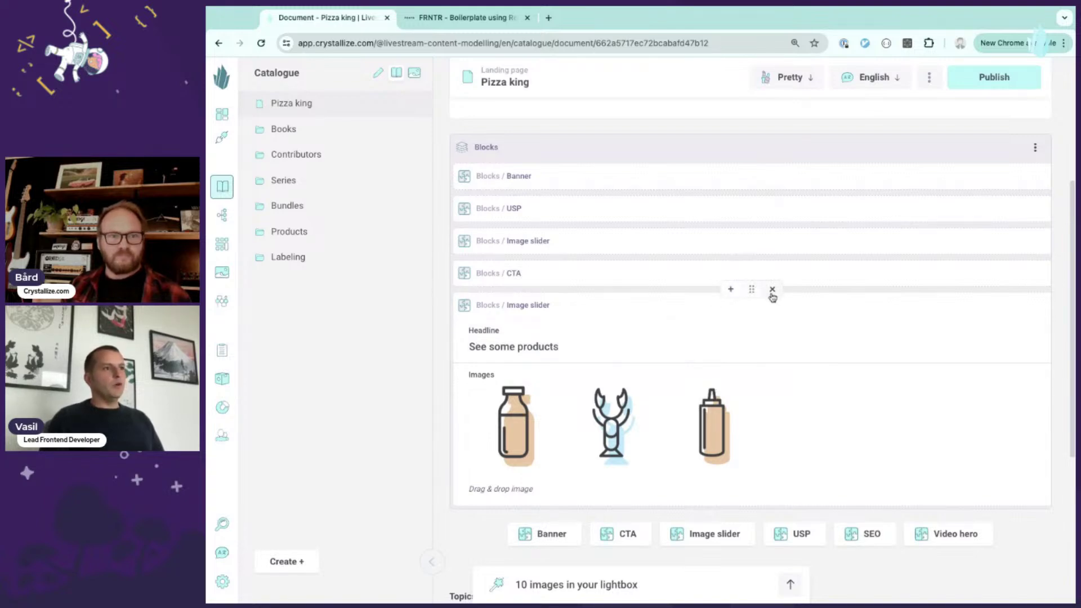
pyautogui.click(698, 304)
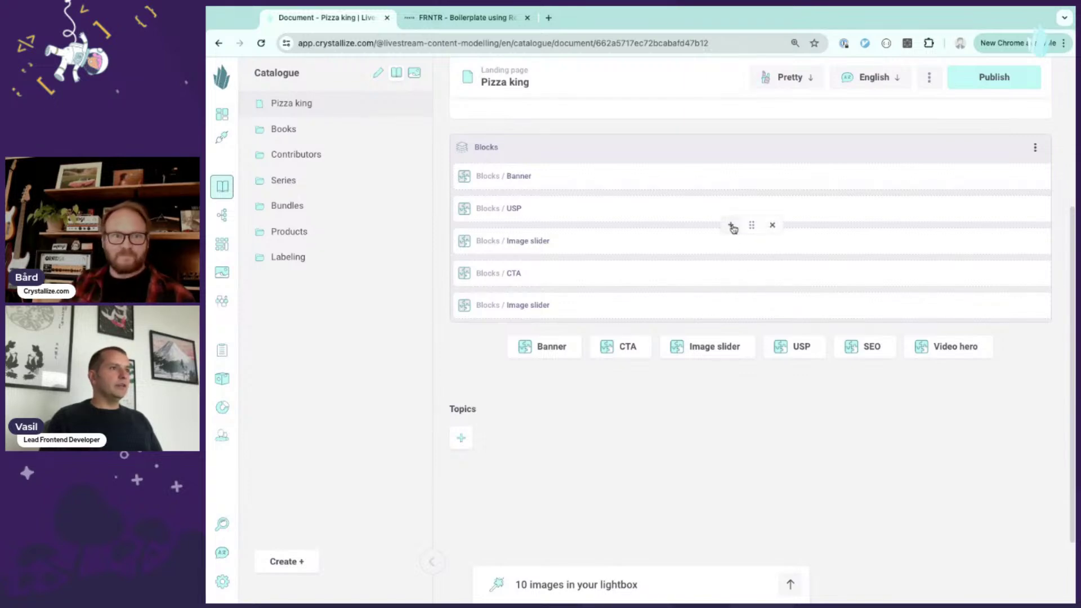
# - Try inserting a Banner block between the USP block and the first Image slider, and remove it again
pyautogui.click(731, 225)
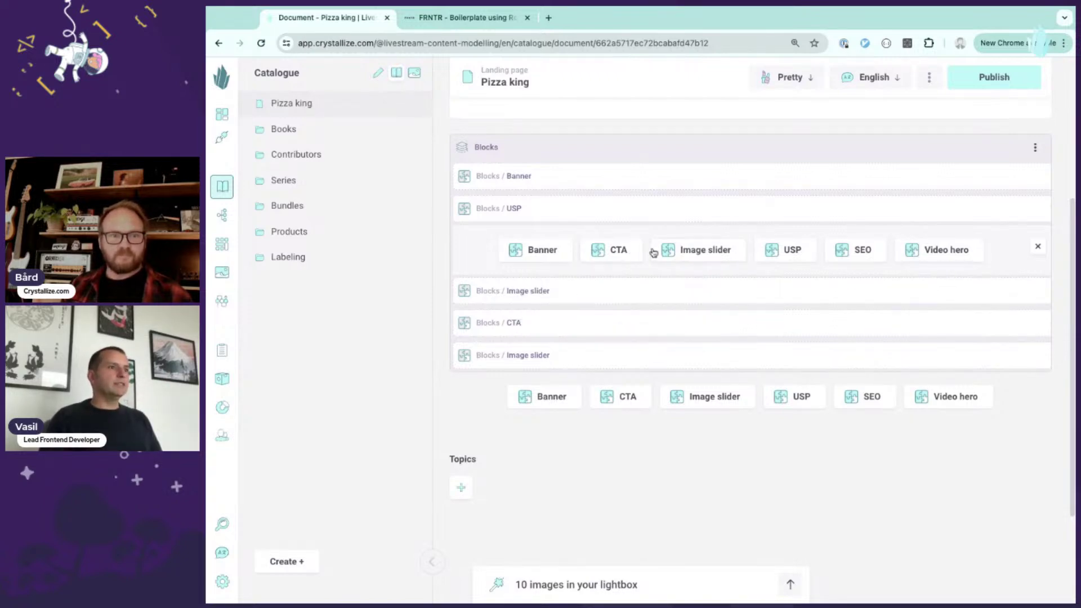
pyautogui.click(544, 251)
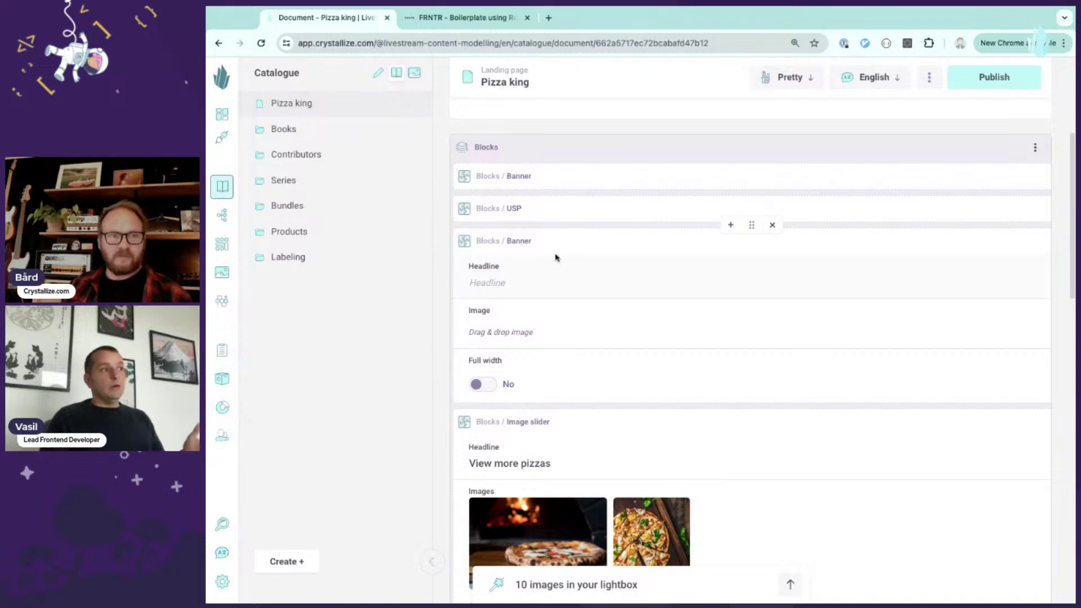
pyautogui.click(774, 227)
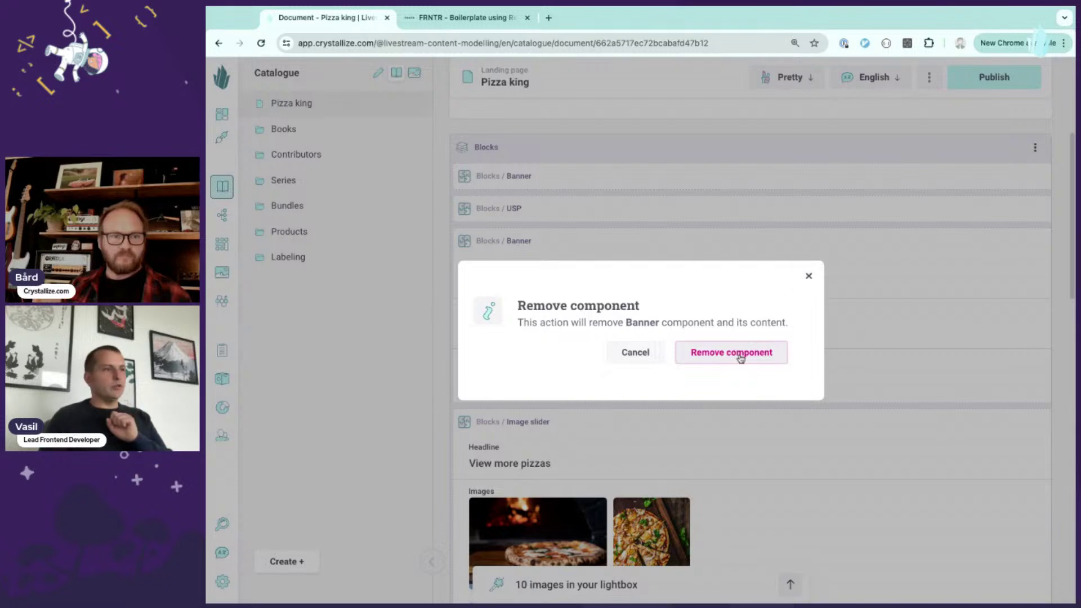
pyautogui.click(740, 354)
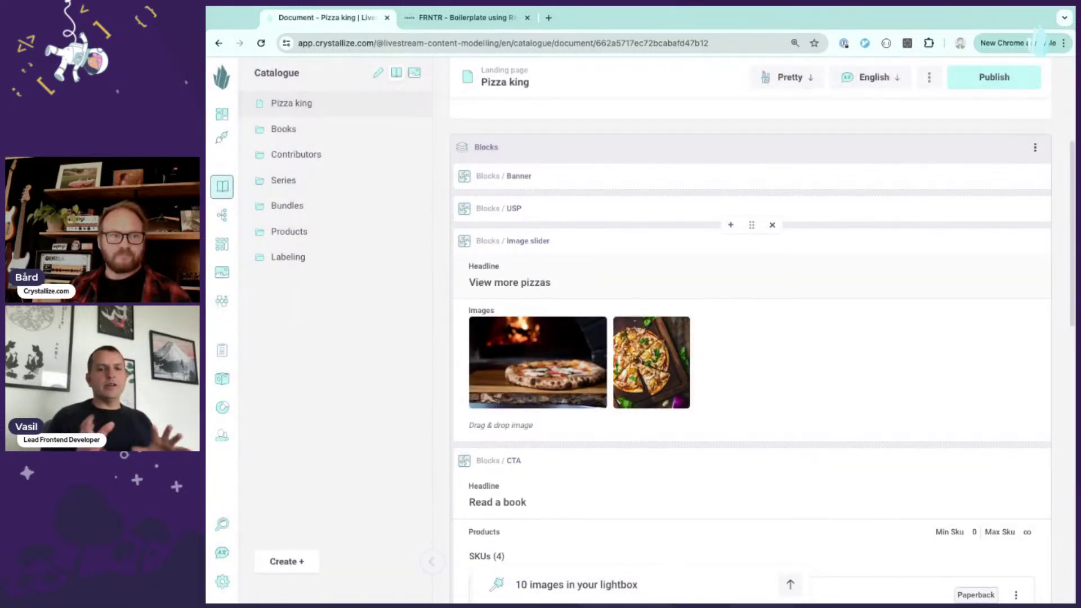
# - Collapse the expanded "View more pizzas" slider, "Read a book" CTA and "See some products" slider blocks
pyautogui.click(680, 242)
pyautogui.click(667, 270)
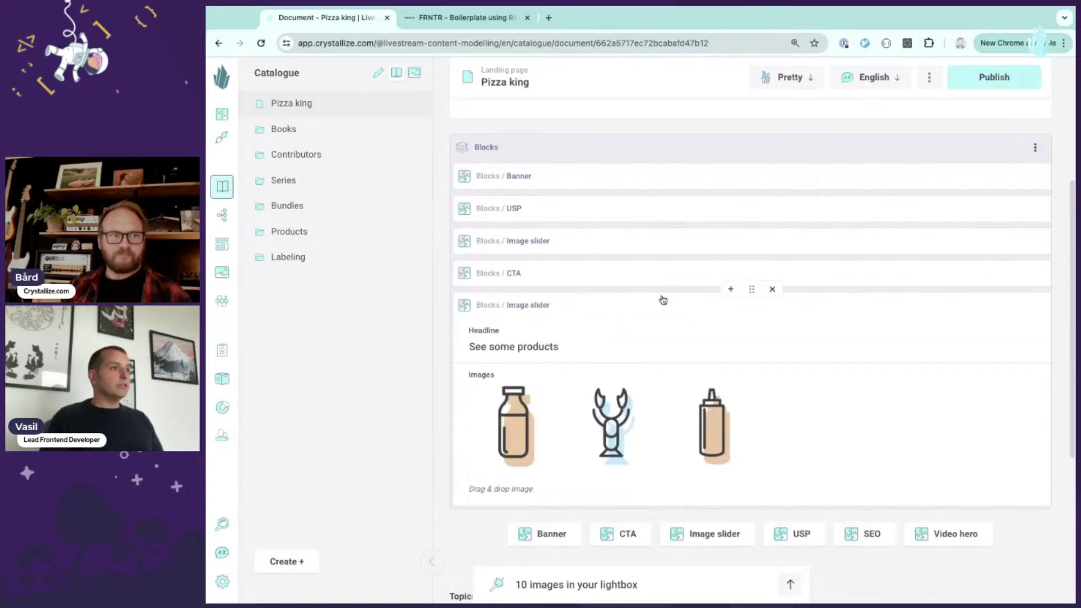
pyautogui.click(662, 299)
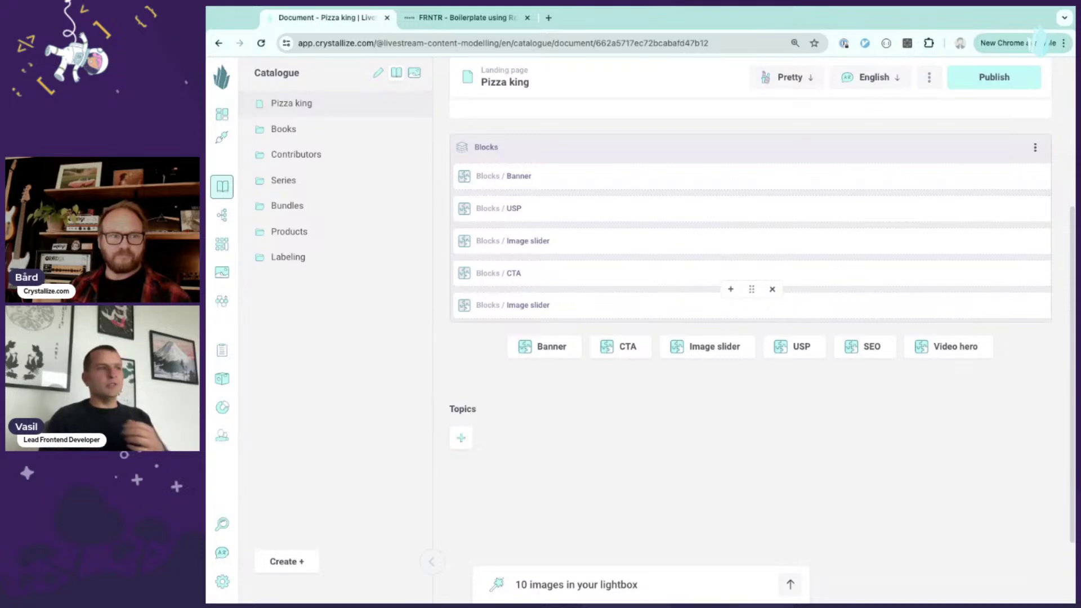
# - Move the "See some products" Image slider to the first position in Blocks and collapse all the blocks
pyautogui.moveTo(753, 291); pyautogui.dragTo(767, 165)
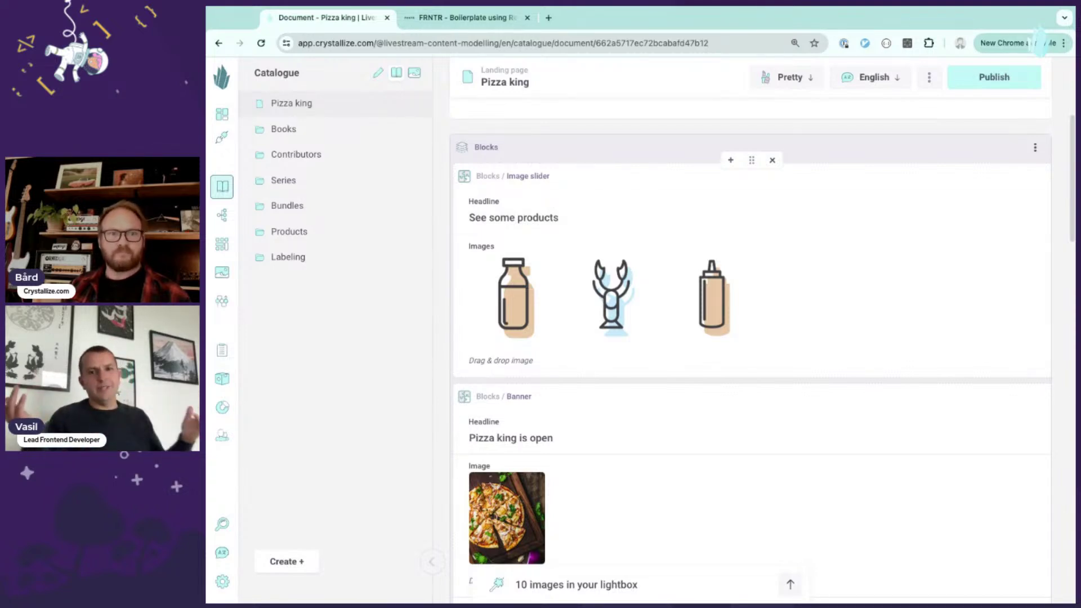
pyautogui.click(788, 176)
pyautogui.click(645, 206)
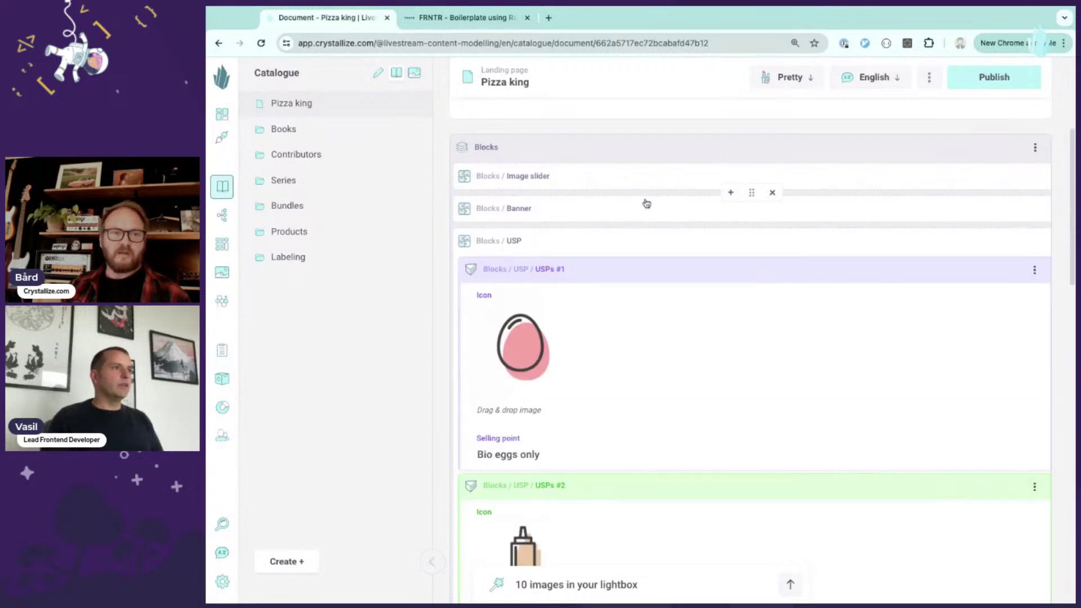
pyautogui.click(641, 234)
pyautogui.click(641, 266)
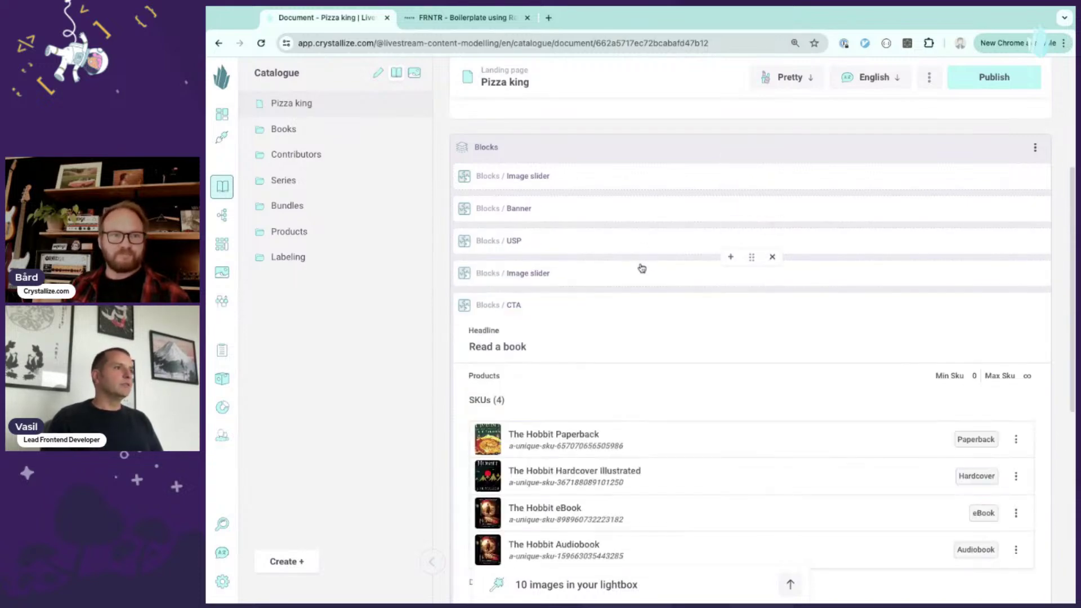
pyautogui.click(633, 302)
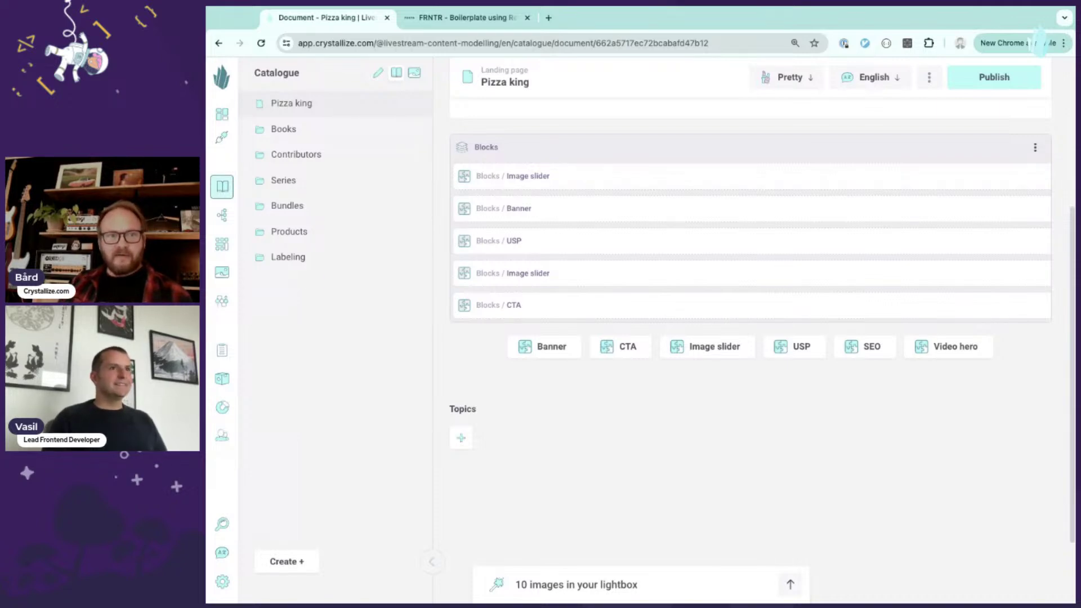
# - Publish the Pizza king landing page document
pyautogui.scroll(5, 751, 332)
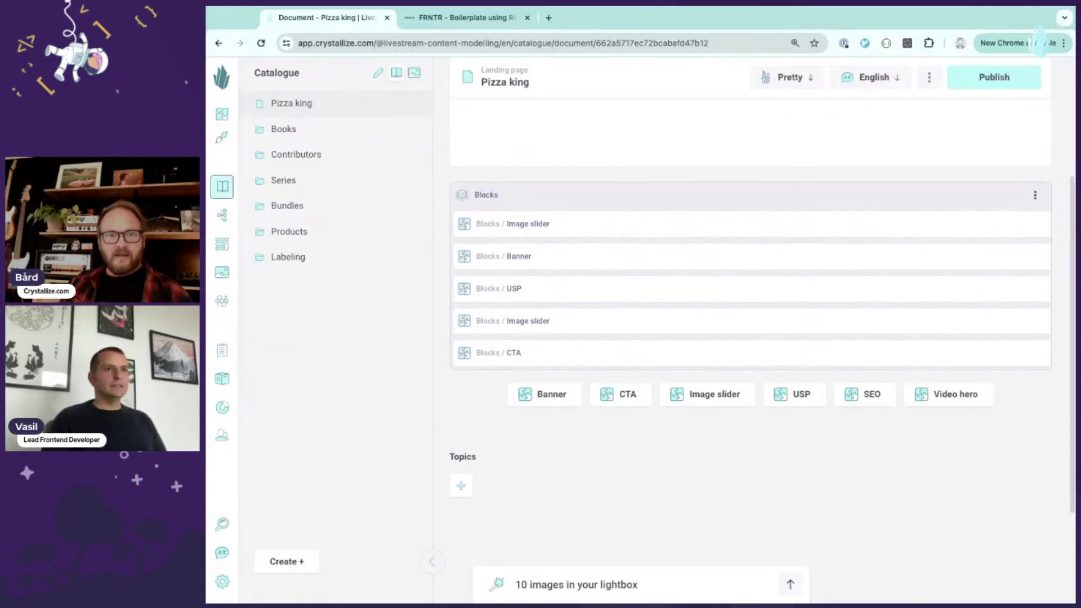
pyautogui.scroll(-5, 659, 387)
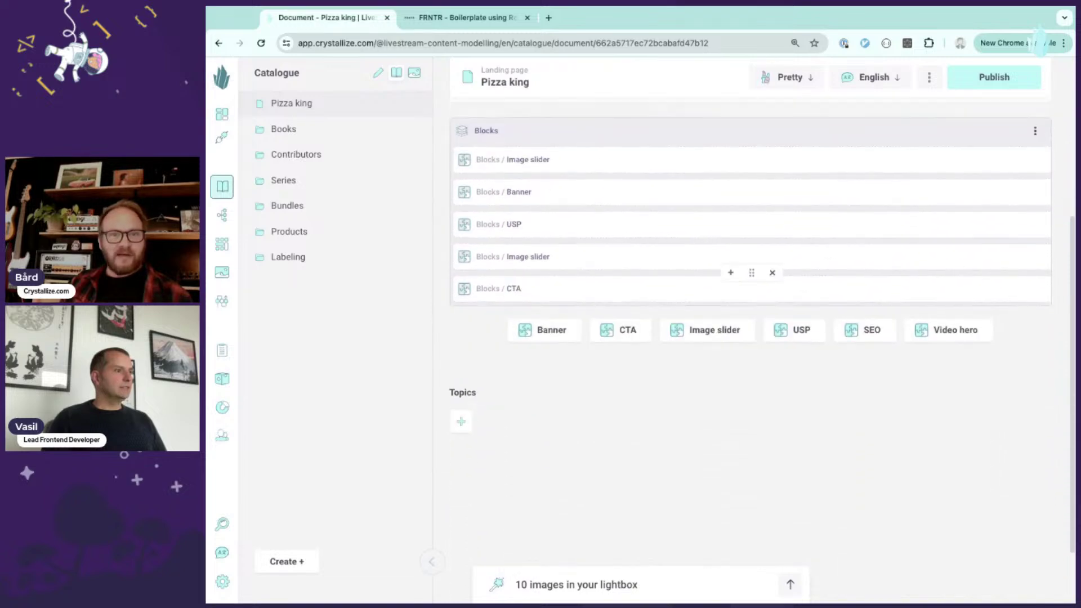
pyautogui.scroll(1, 660, 386)
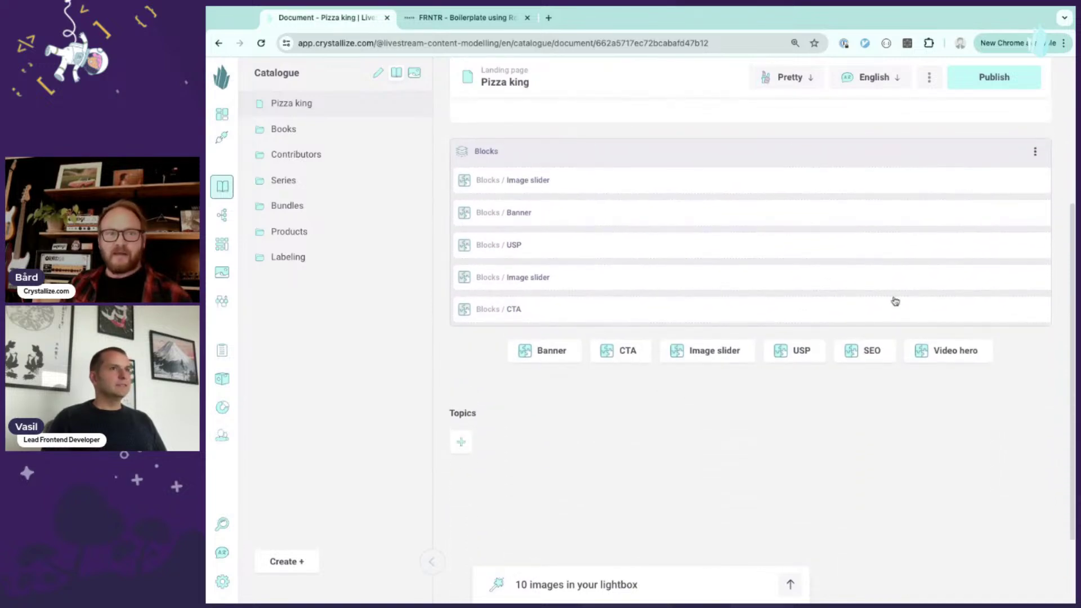
pyautogui.click(994, 83)
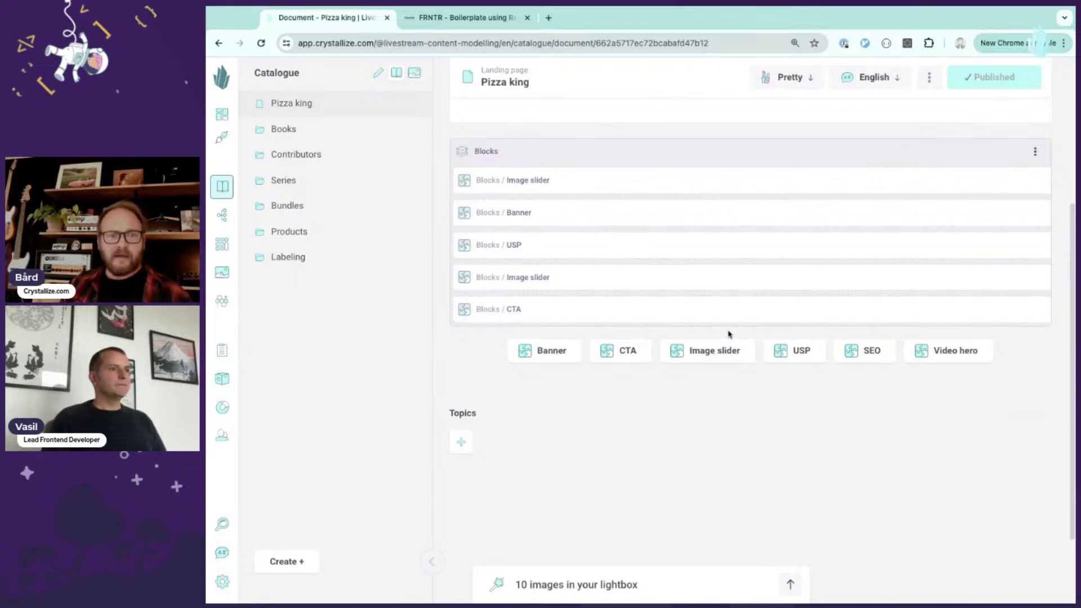
# - Move the SEO piece out of Blocks to the end of the Landing page shape and update the shape
pyautogui.moveTo(873, 352)
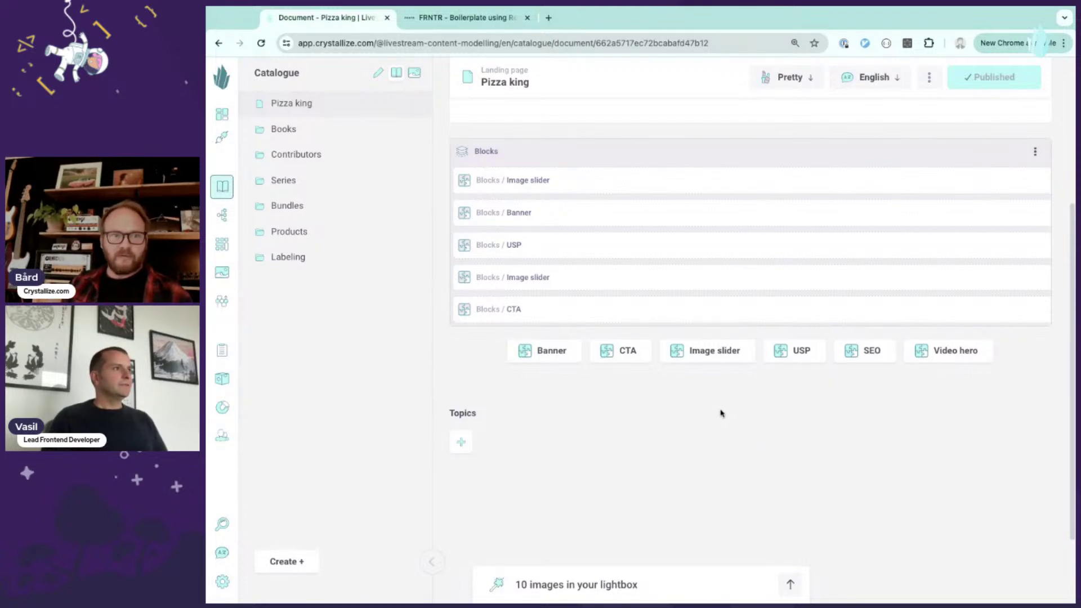
pyautogui.click(506, 71)
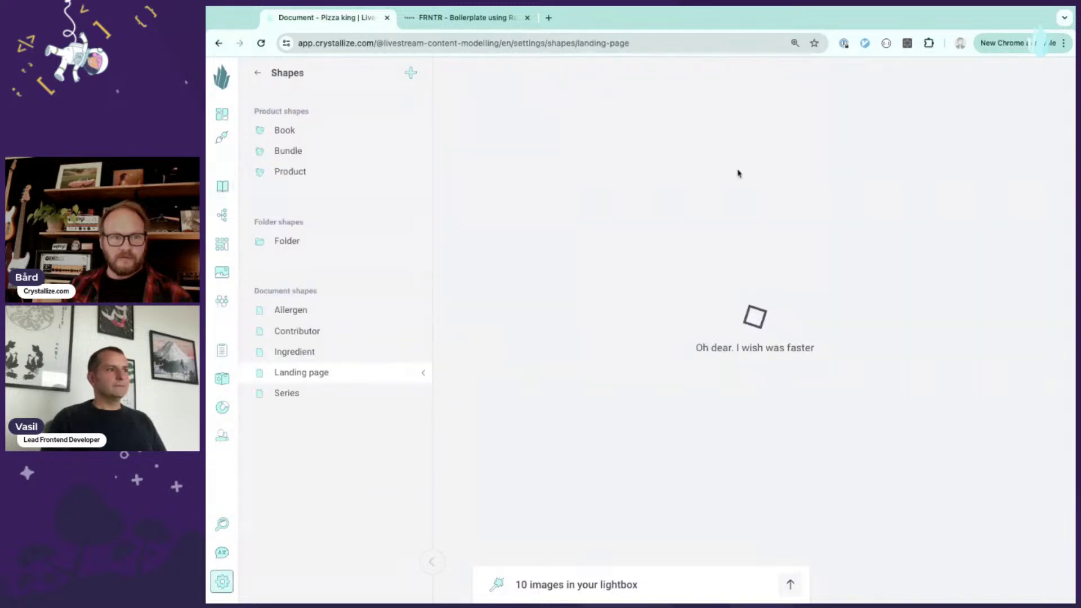
pyautogui.click(696, 227)
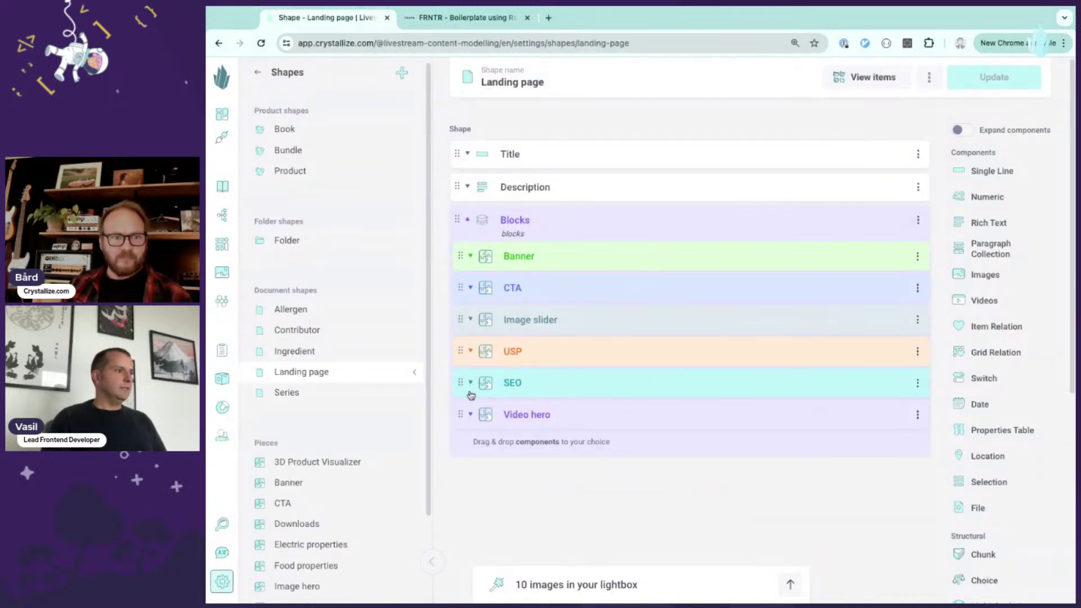
pyautogui.moveTo(460, 414); pyautogui.dragTo(482, 491)
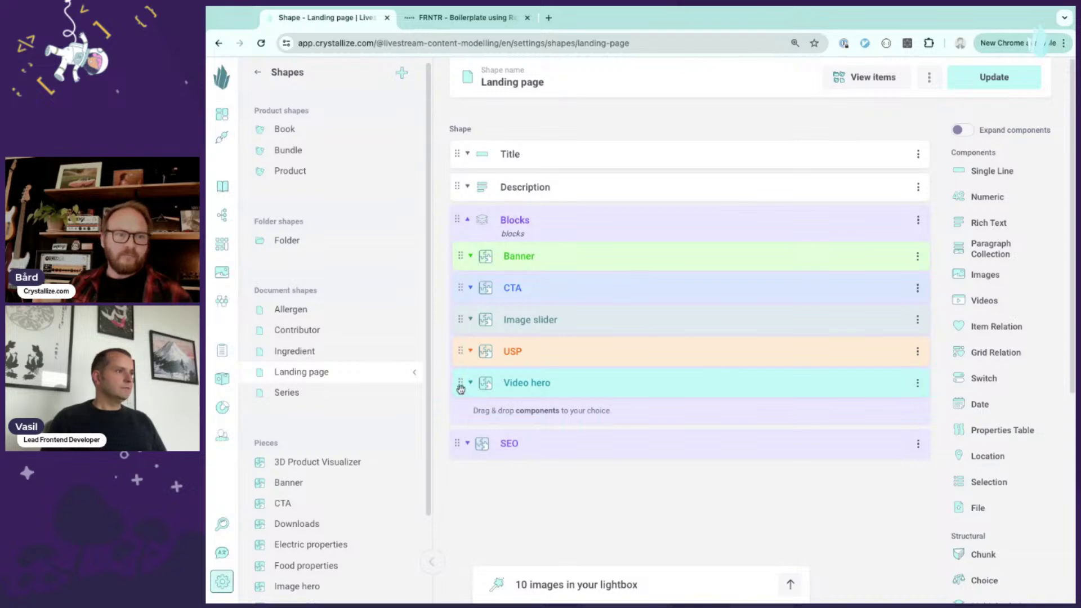
pyautogui.click(696, 219)
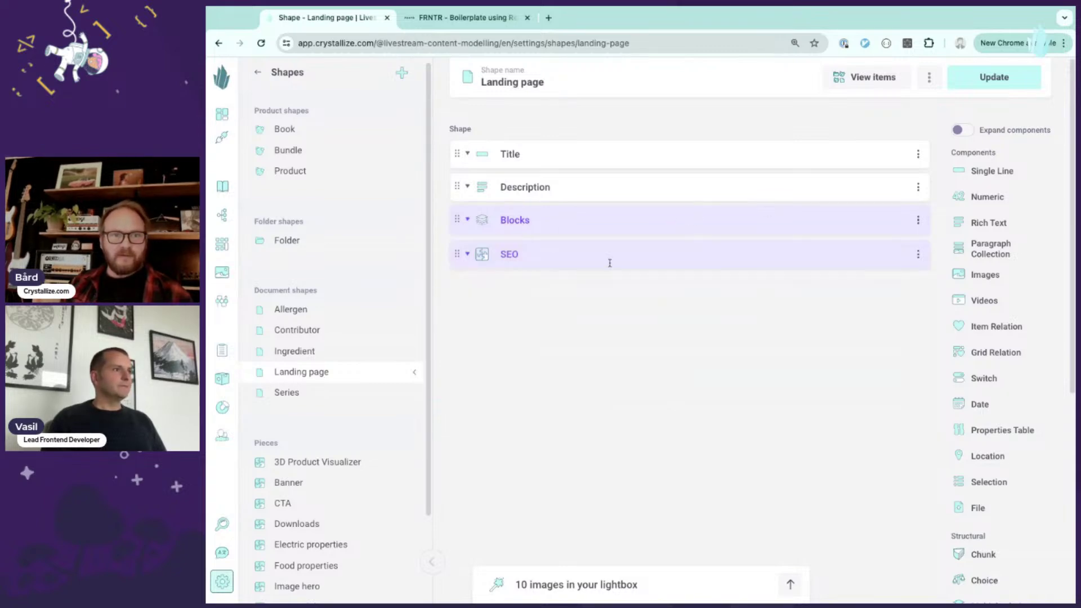
pyautogui.click(989, 80)
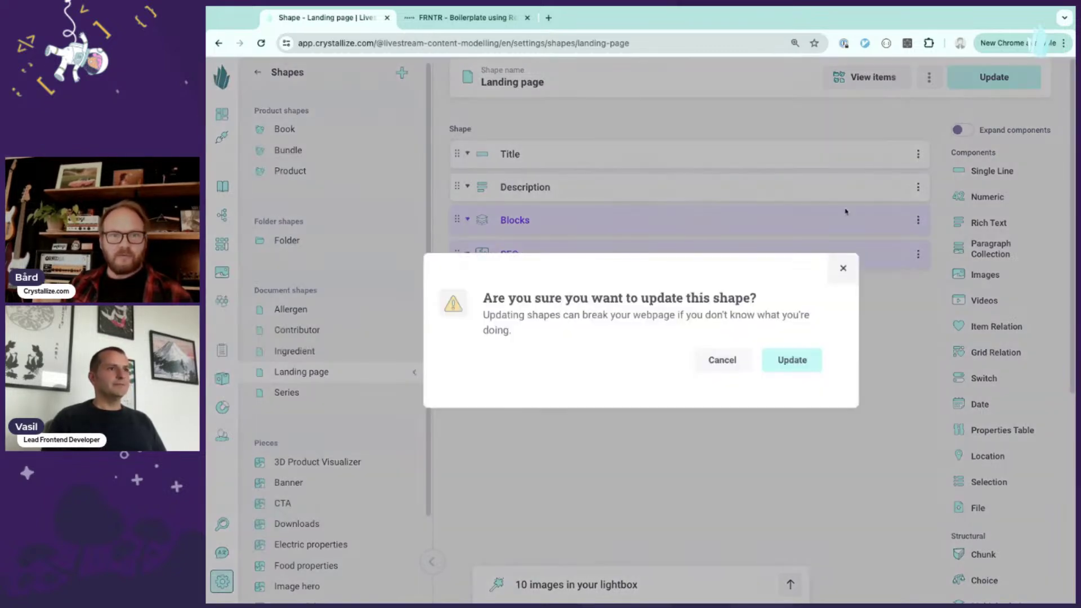
pyautogui.click(797, 362)
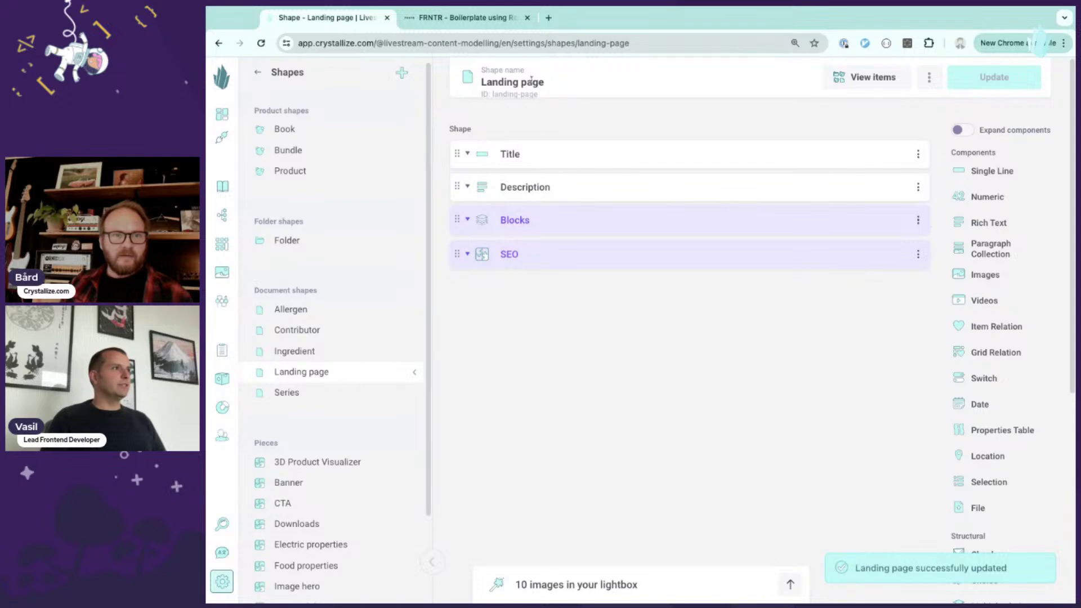
# - Reopen the Pizza king document in the catalogue and examine the standalone SEO section below its blocks
pyautogui.click(222, 185)
pyautogui.click(303, 105)
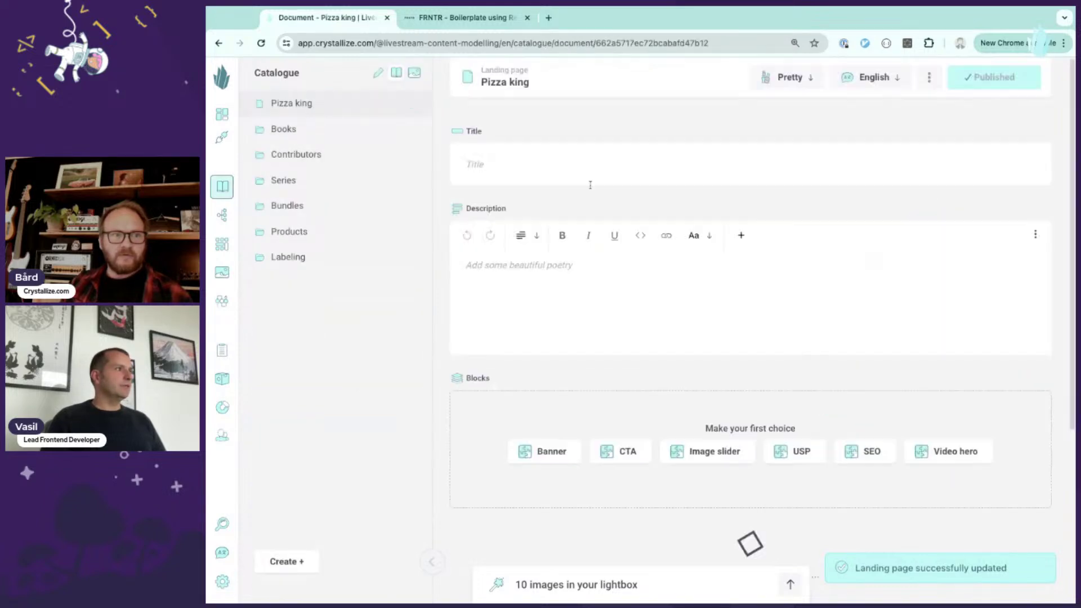
pyautogui.scroll(-15, 673, 349)
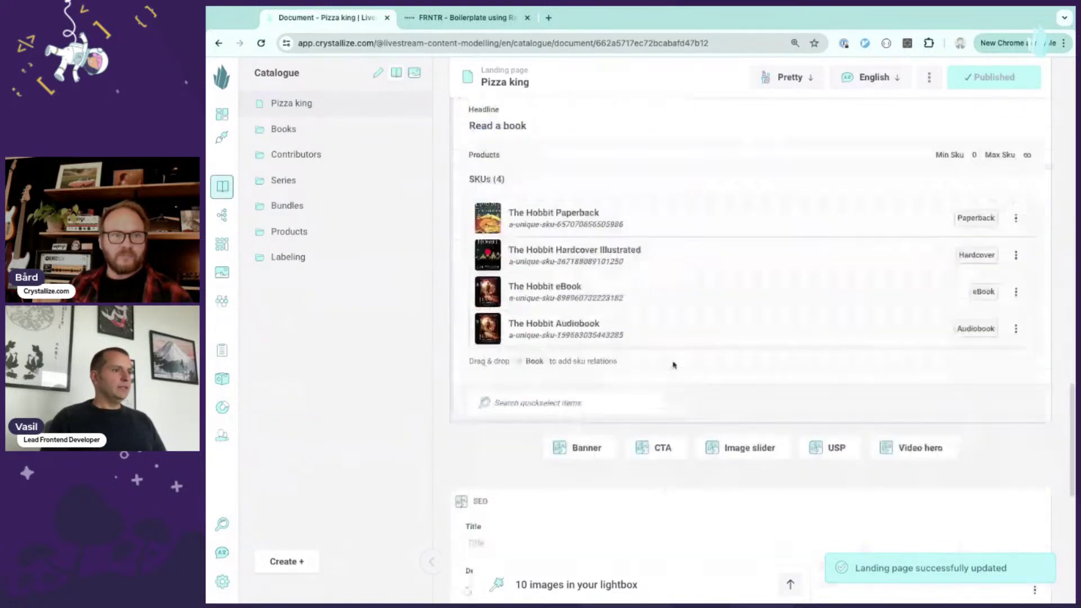
pyautogui.scroll(-8, 676, 369)
pyautogui.scroll(3, 681, 369)
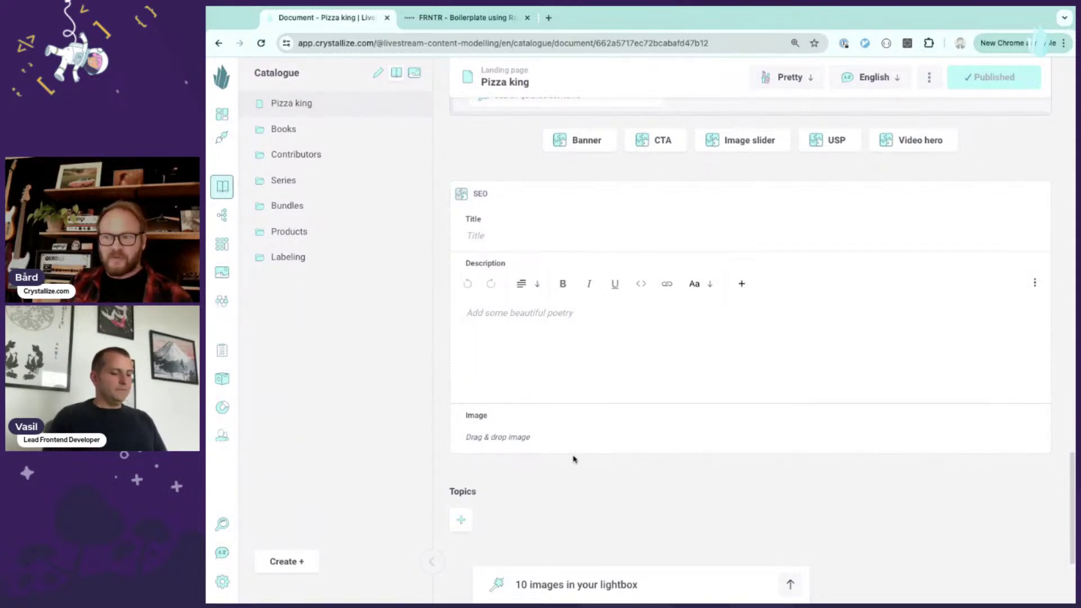
# - Open the Product shape and examine the components inside its SEO piece
pyautogui.press('super+k')
pyautogui.write('shap')
pyautogui.press('Return')
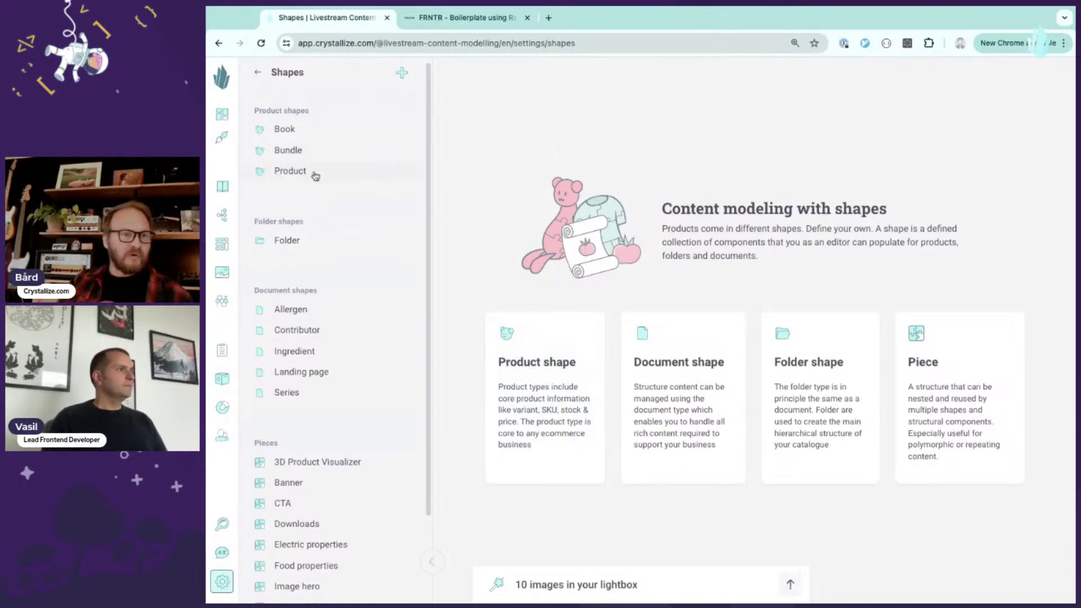
pyautogui.click(290, 171)
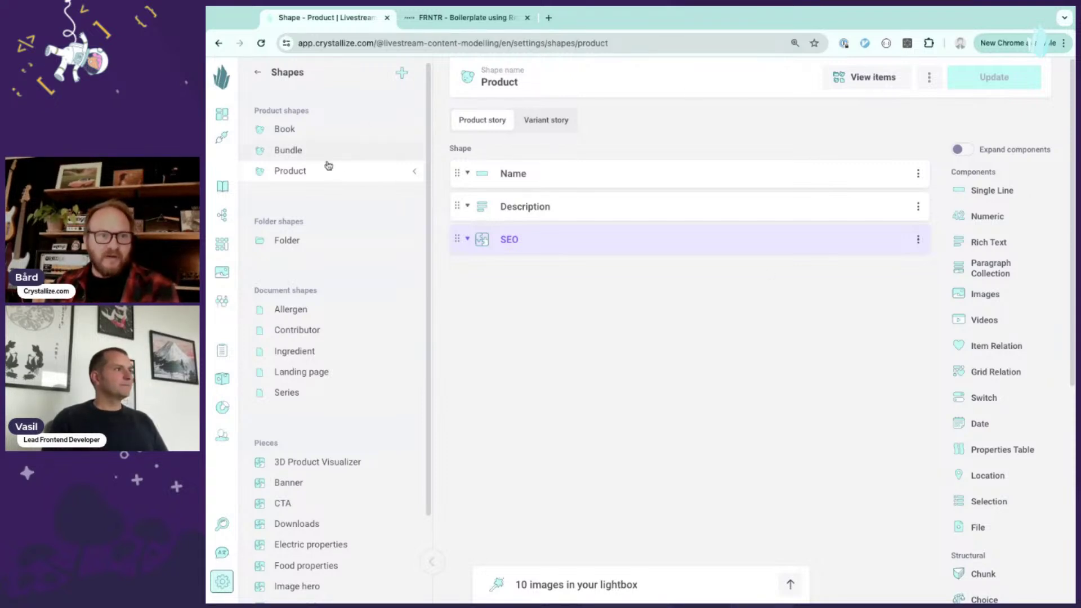
pyautogui.click(734, 244)
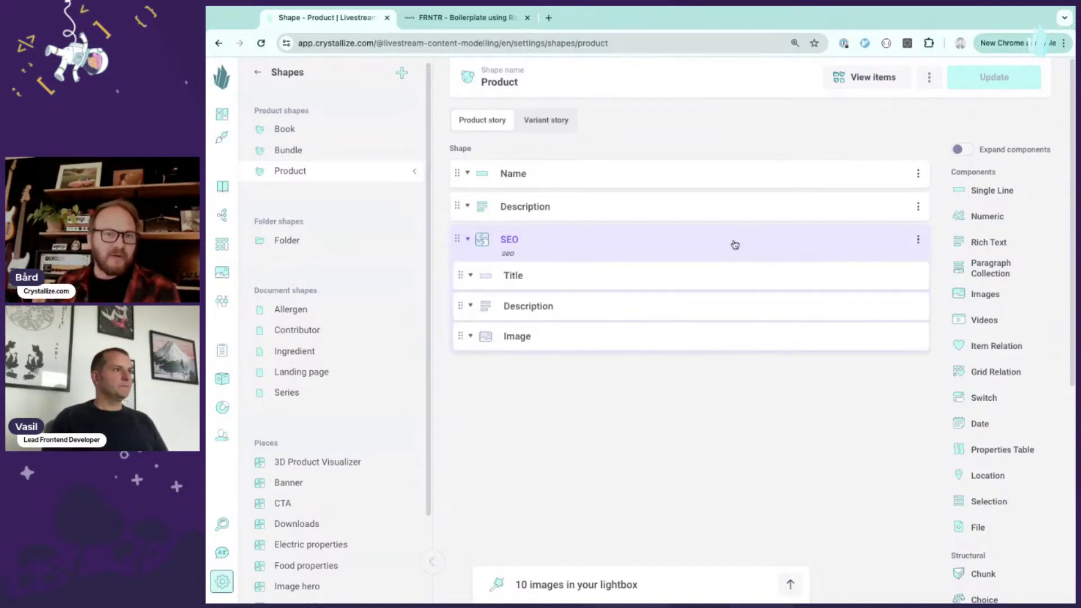
pyautogui.click(797, 242)
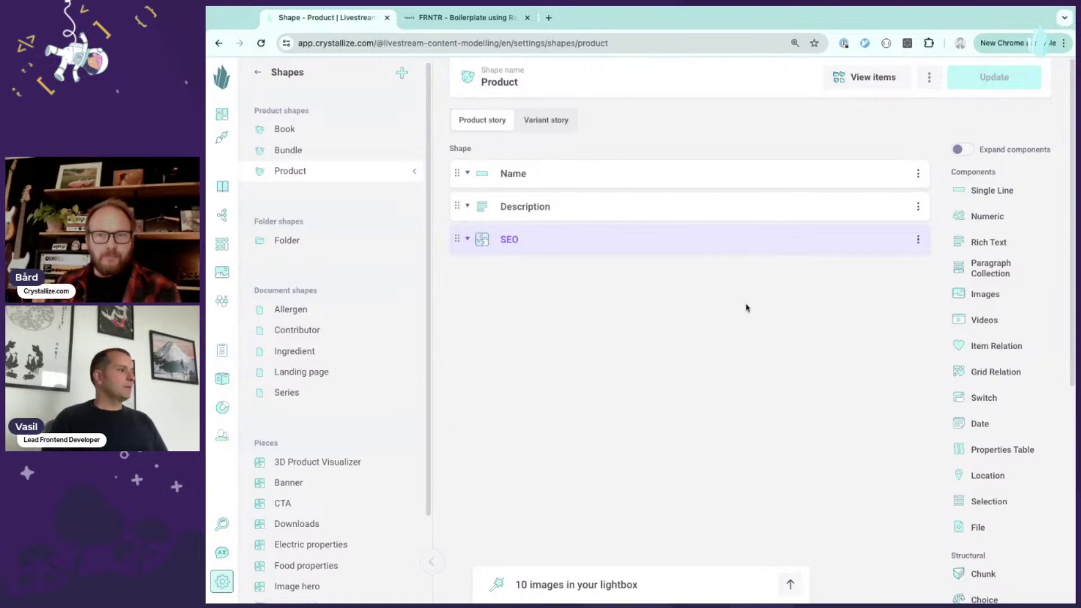
# - Add a multiple choice component named "Product details" below SEO in the Product shape and expand it
pyautogui.scroll(-2, 289, 370)
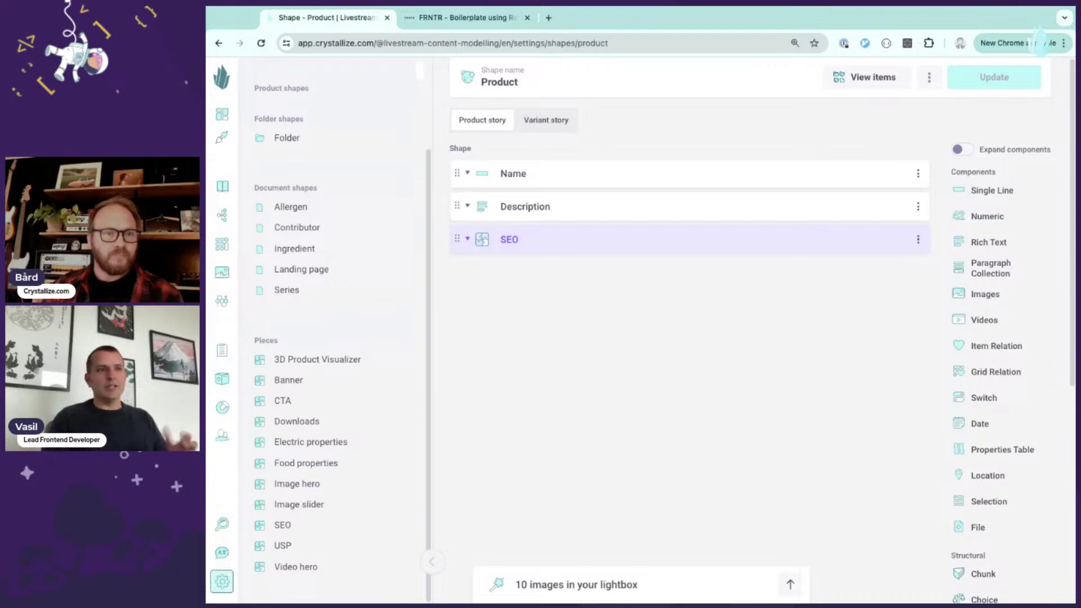
pyautogui.scroll(-3, 743, 329)
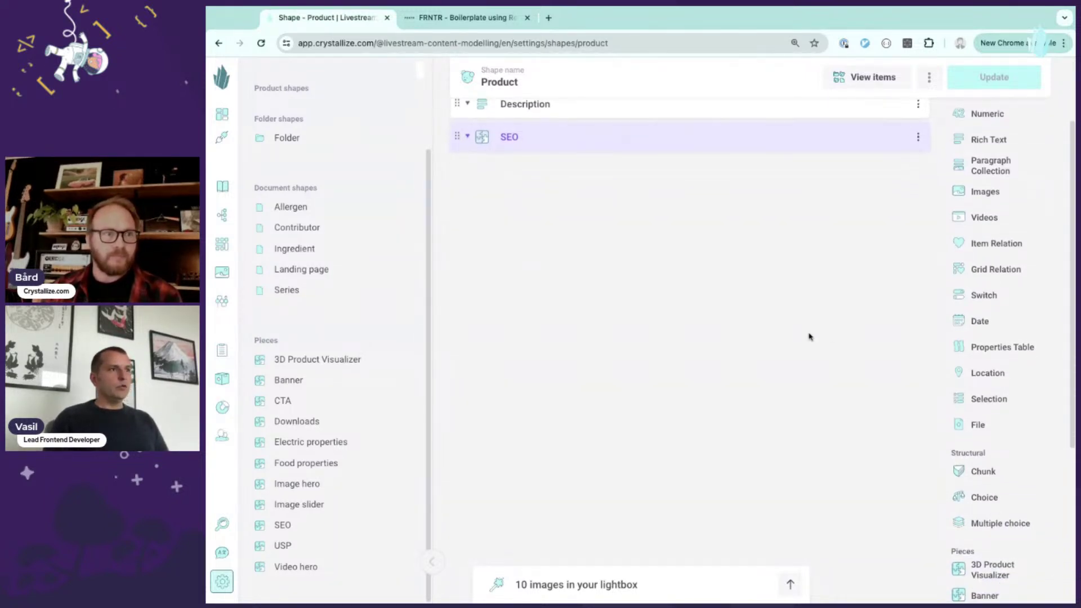
pyautogui.scroll(1, 833, 344)
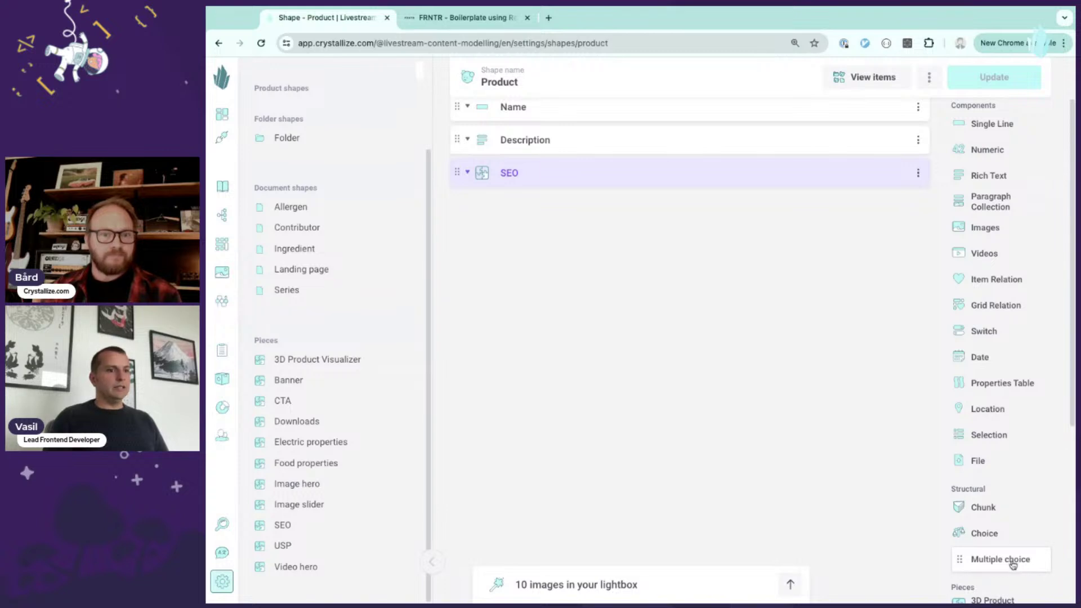
pyautogui.moveTo(1012, 564); pyautogui.dragTo(623, 263)
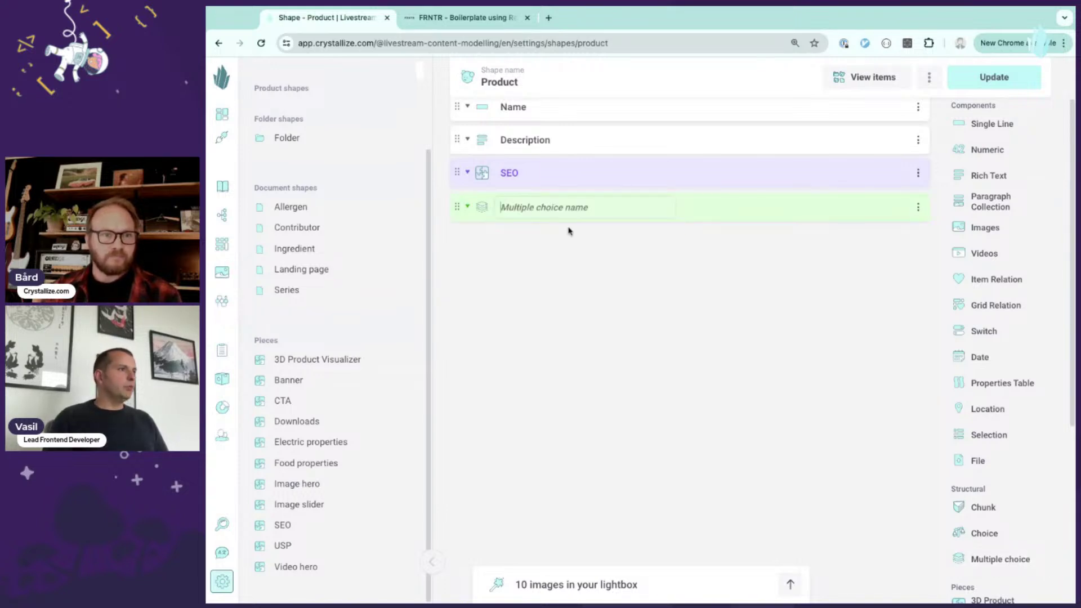
pyautogui.write('Product d')
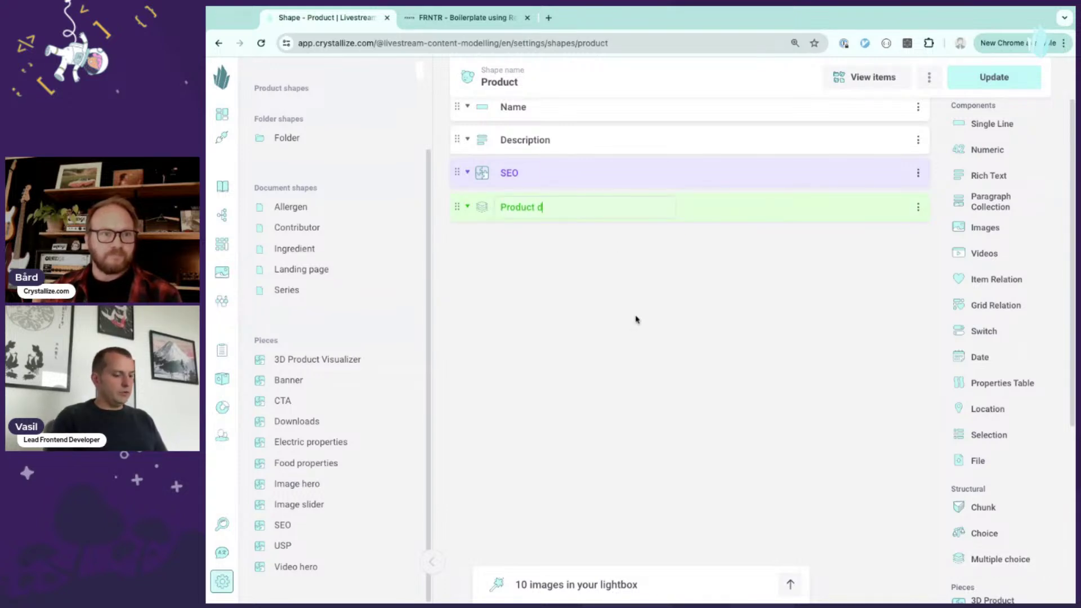
pyautogui.write('etails')
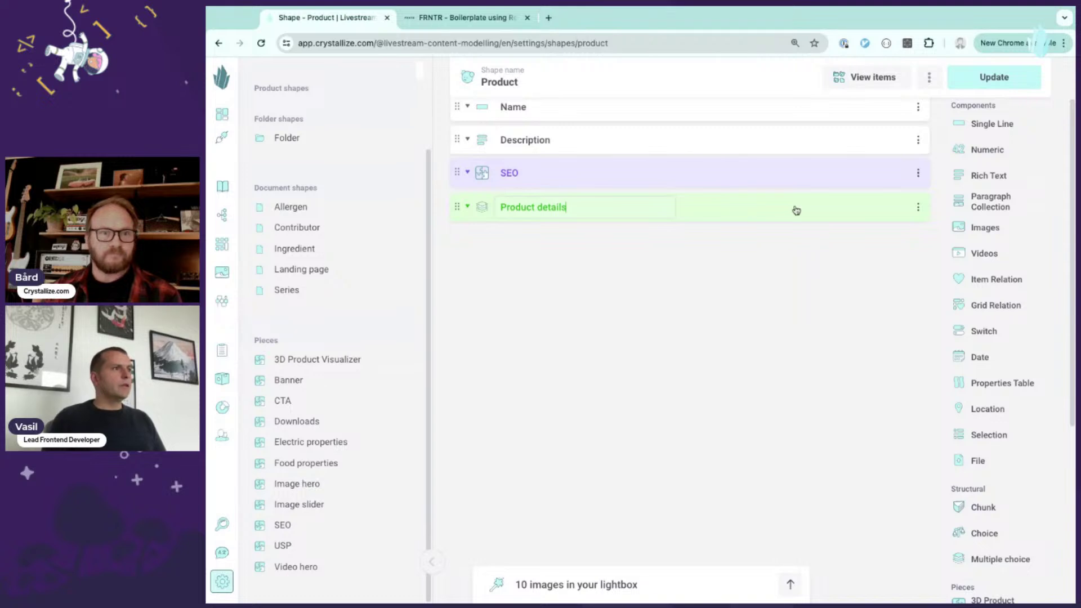
pyautogui.click(796, 210)
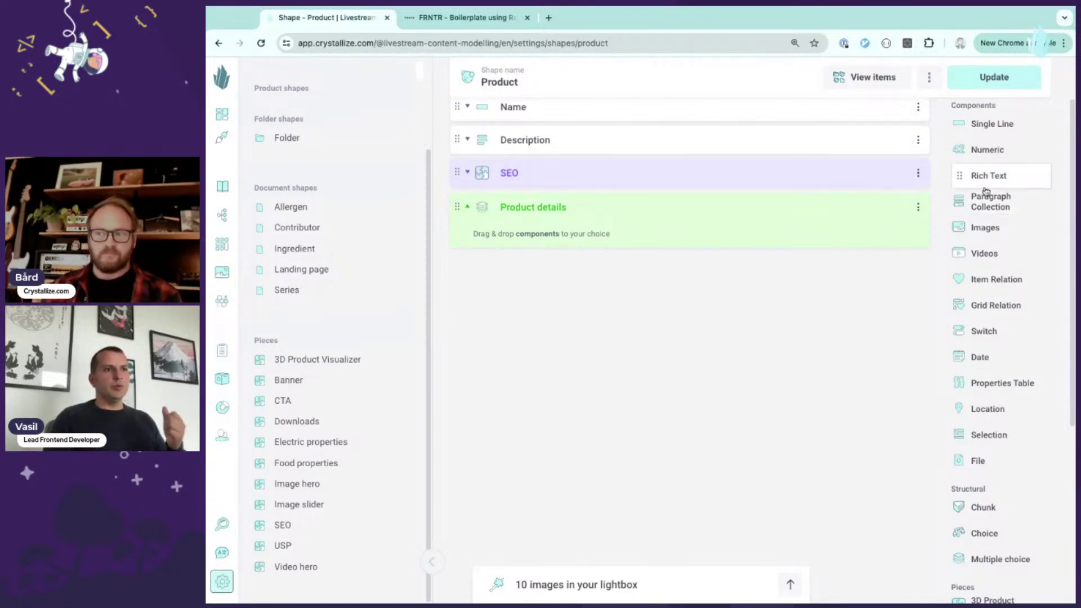
# - Add the Electric properties and Food properties pieces to the Product details choice in the Product shape
pyautogui.scroll(-6, 891, 269)
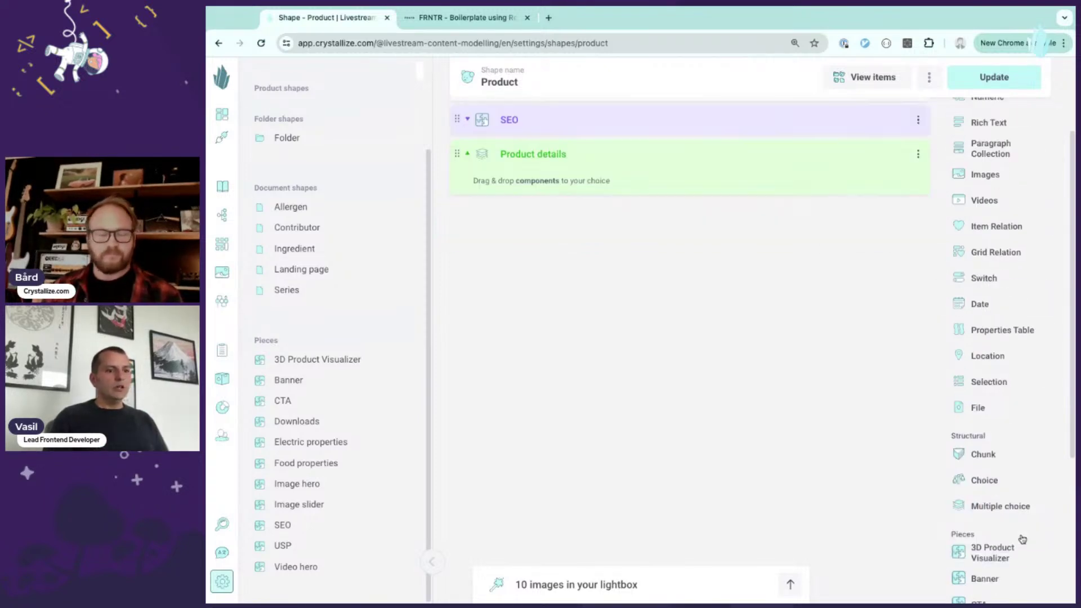
pyautogui.scroll(8, 937, 433)
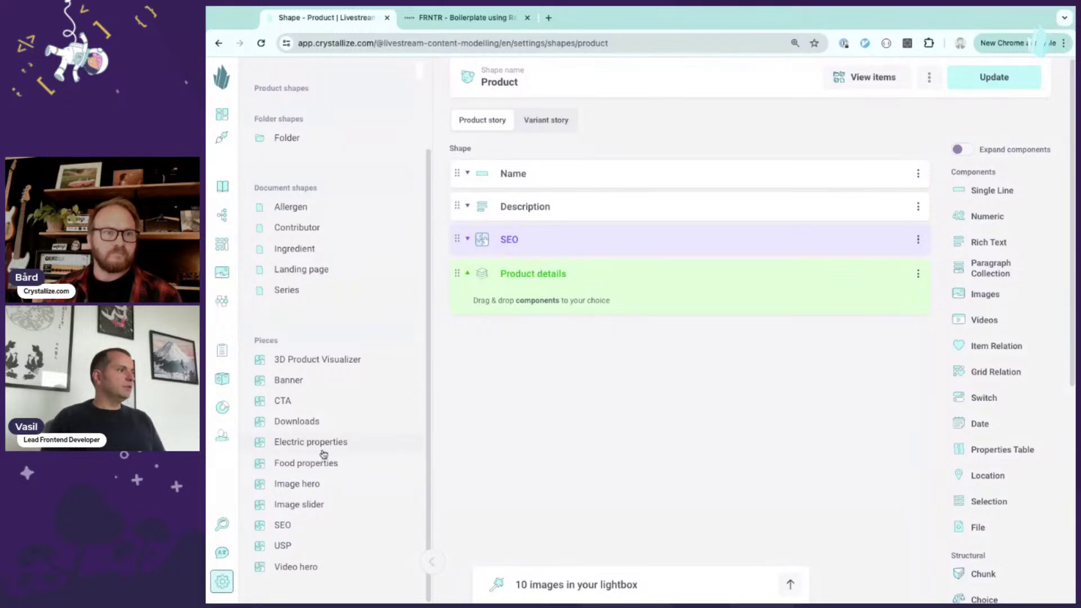
pyautogui.moveTo(325, 446); pyautogui.dragTo(563, 298)
pyautogui.moveTo(338, 462); pyautogui.dragTo(678, 306)
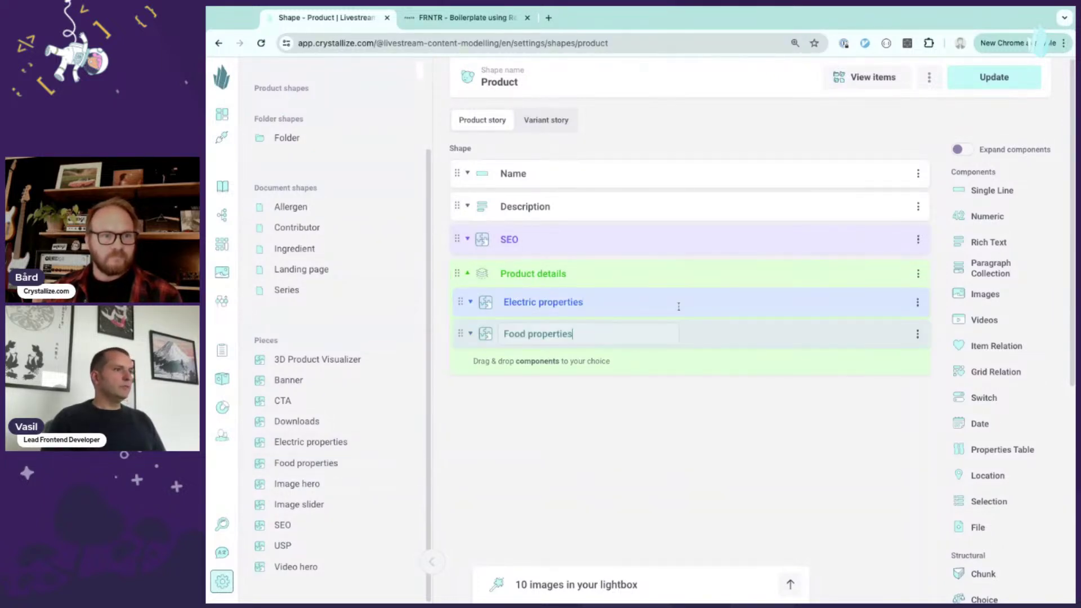
# - Examine the components inside the Electric properties and Food properties pieces, leaving both collapsed
pyautogui.click(733, 308)
pyautogui.click(737, 308)
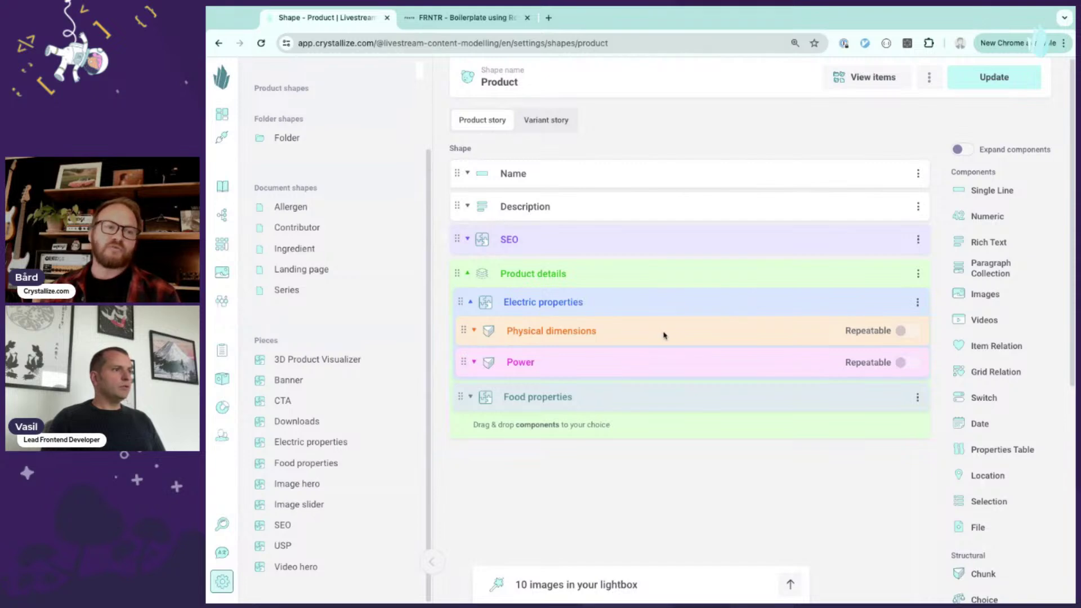
pyautogui.click(731, 304)
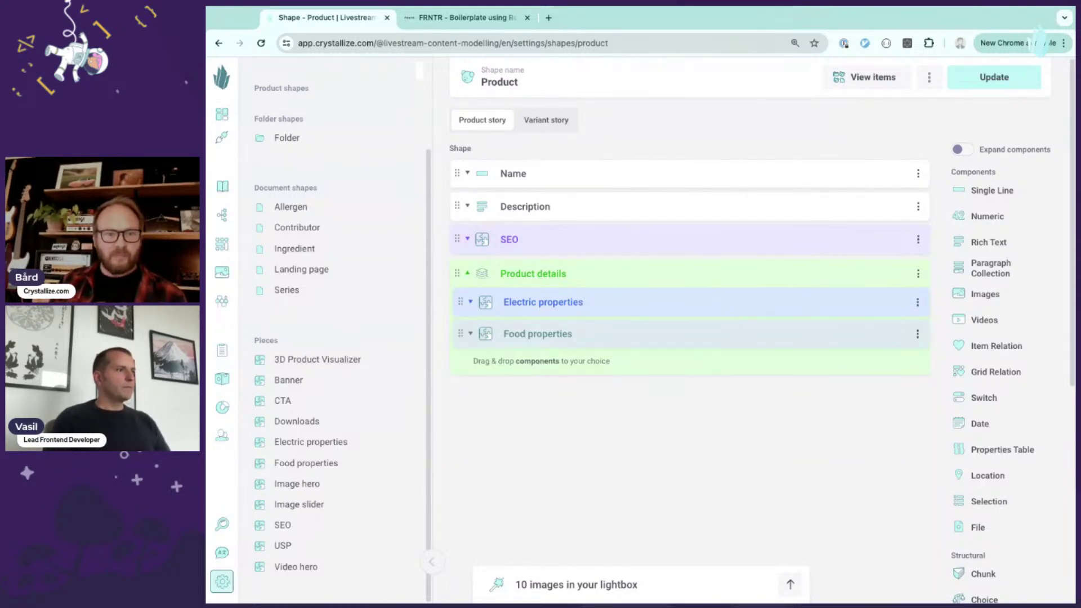
pyautogui.click(768, 336)
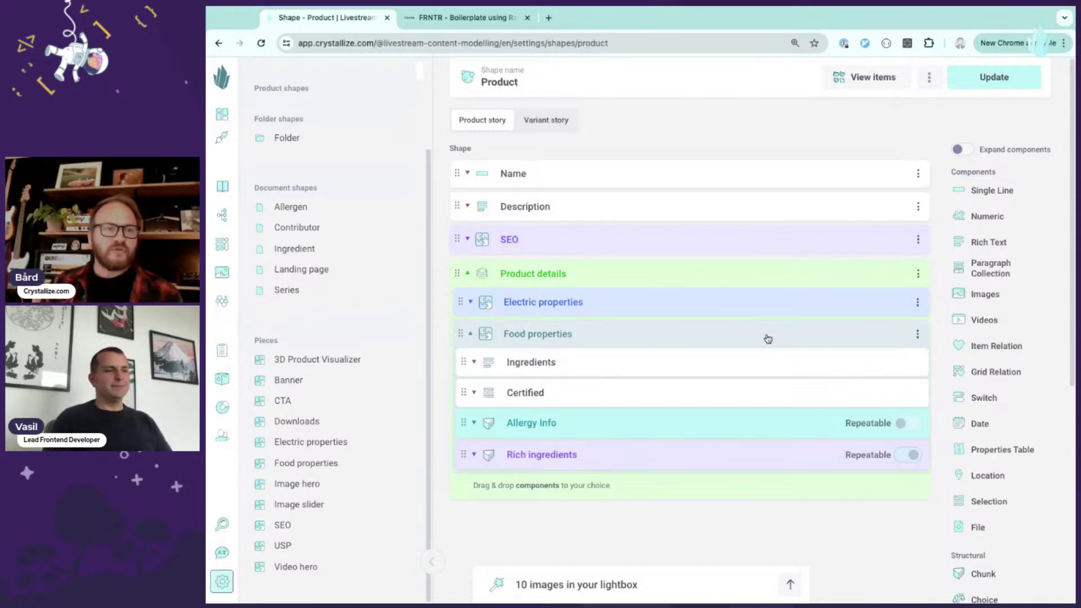
pyautogui.click(768, 336)
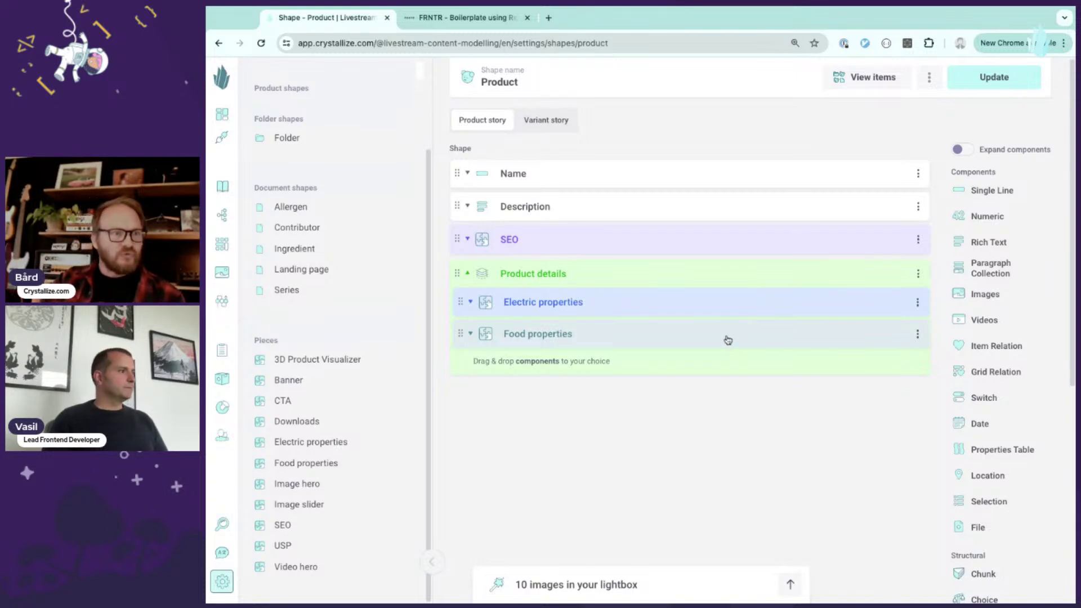
pyautogui.click(777, 306)
pyautogui.click(791, 305)
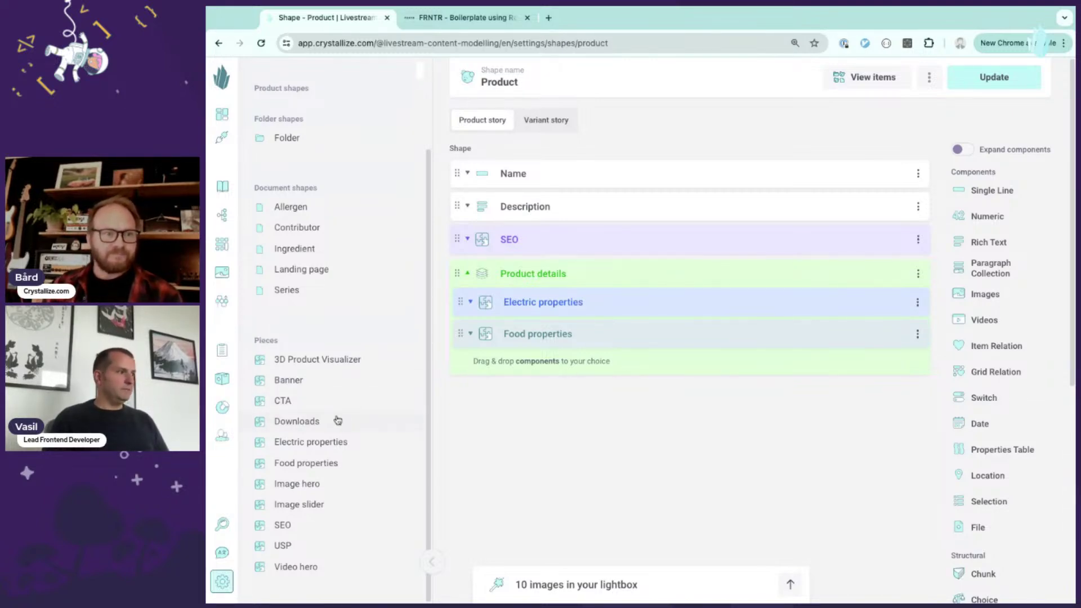
# - Add the Downloads, 3D Product Visualizer and USP pieces to Product details and update the Product shape
pyautogui.moveTo(309, 423); pyautogui.dragTo(574, 360)
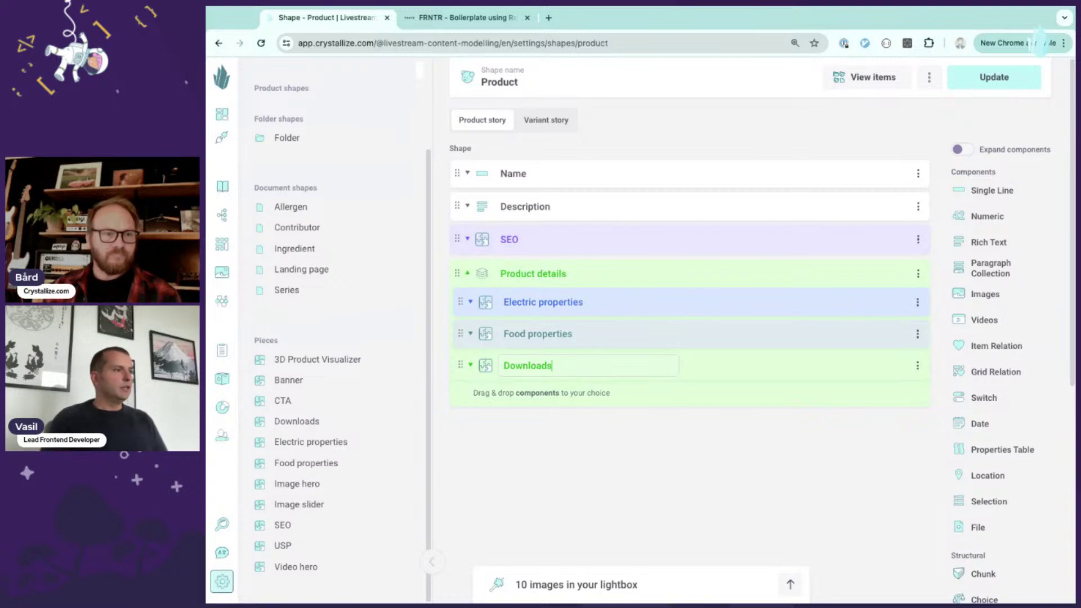
pyautogui.click(556, 430)
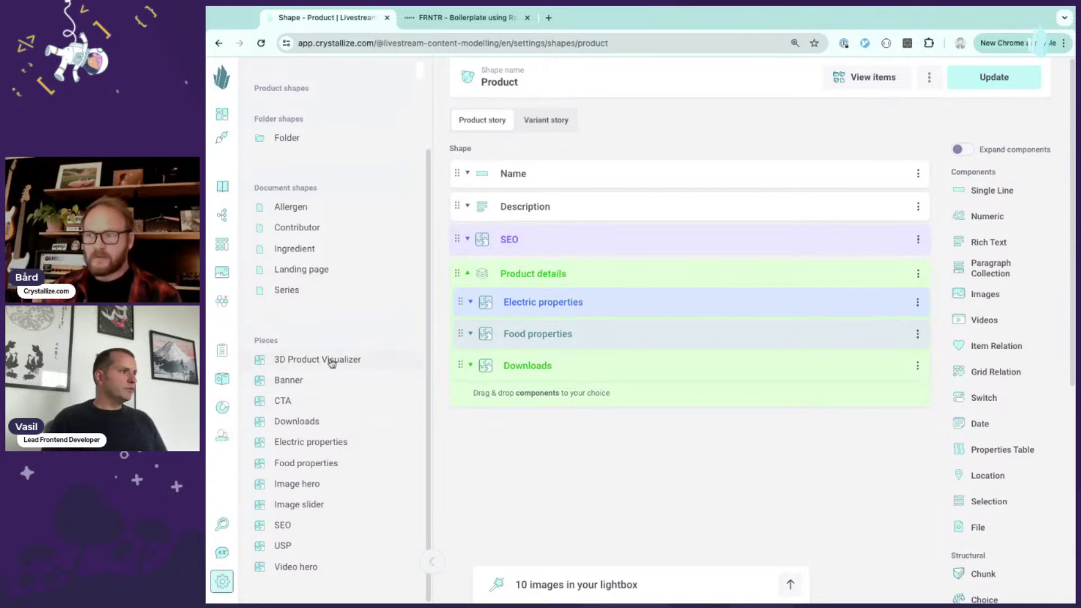
pyautogui.moveTo(330, 360); pyautogui.dragTo(608, 413)
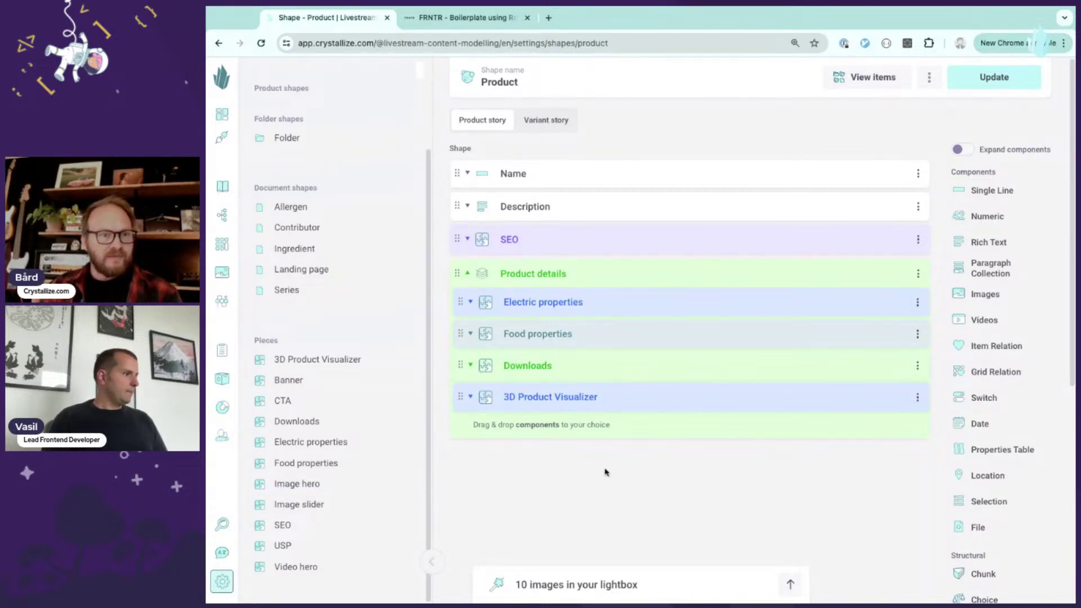
pyautogui.moveTo(332, 547); pyautogui.dragTo(640, 424)
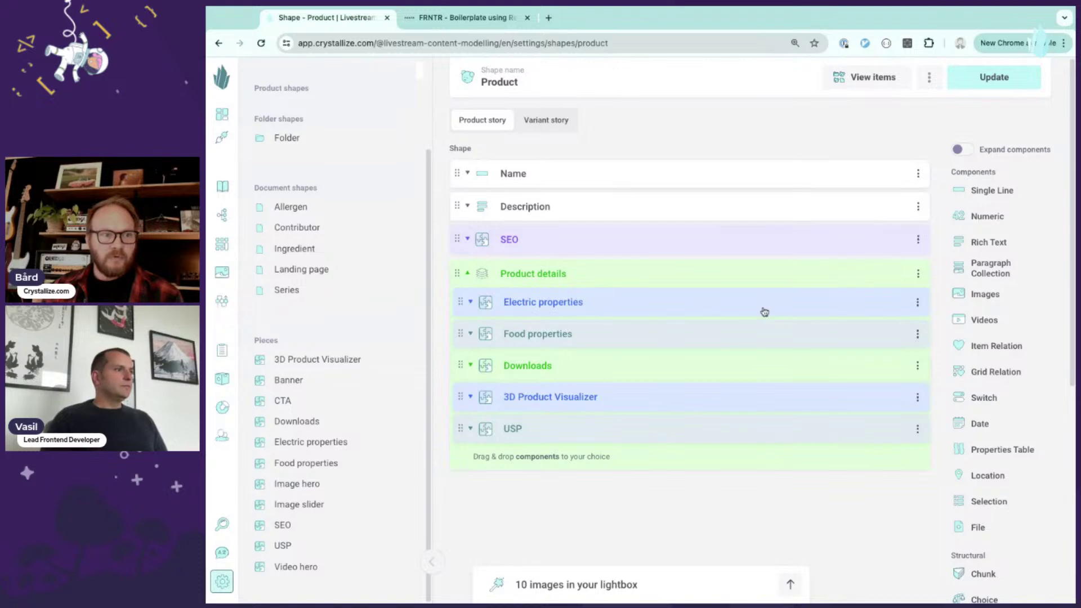
pyautogui.click(1000, 84)
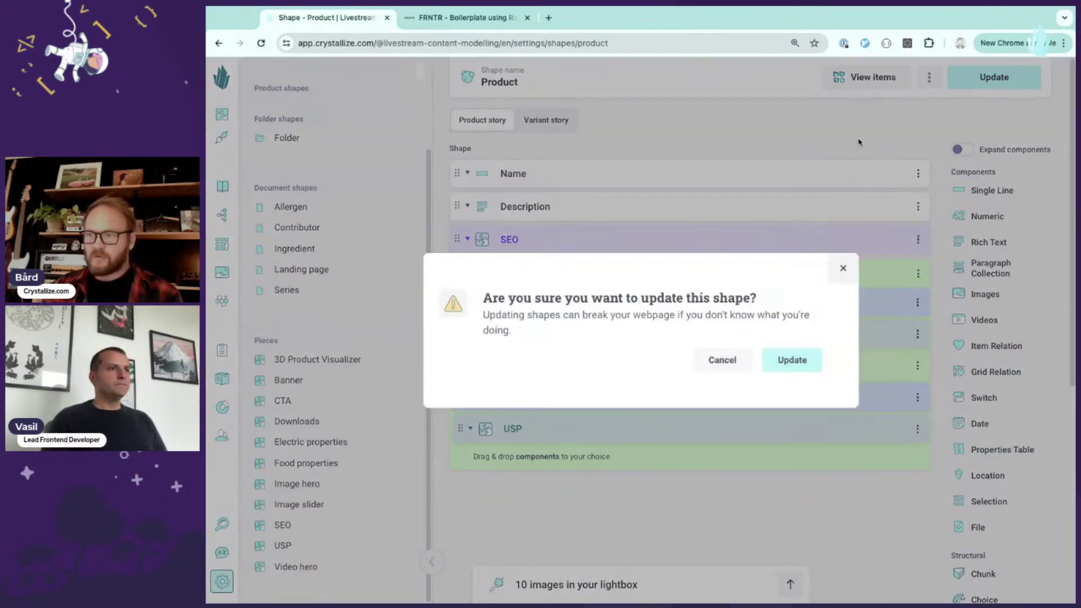
pyautogui.click(800, 367)
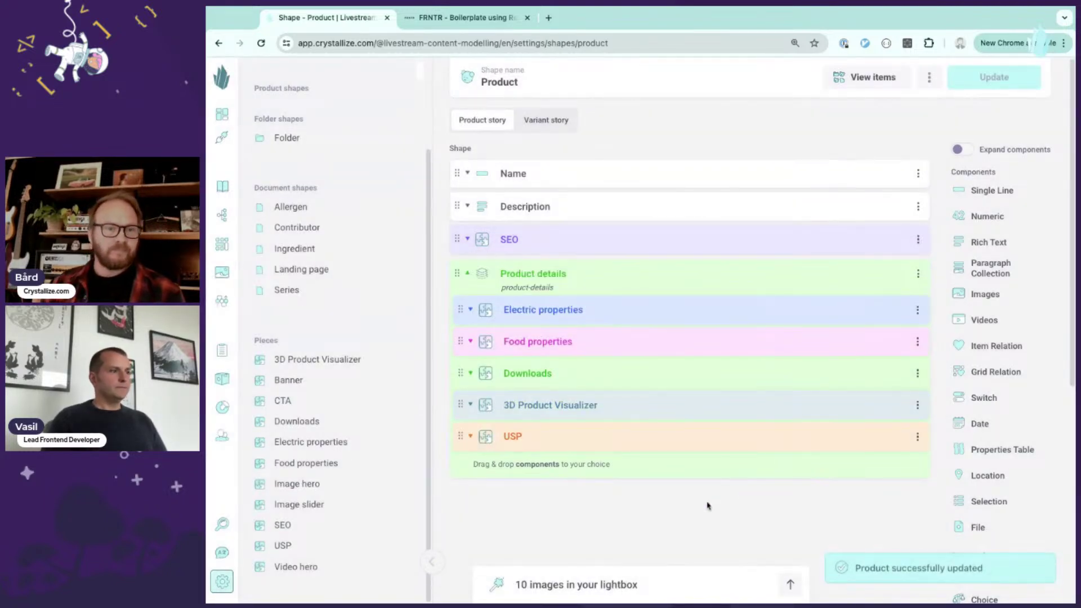
pyautogui.click(708, 267)
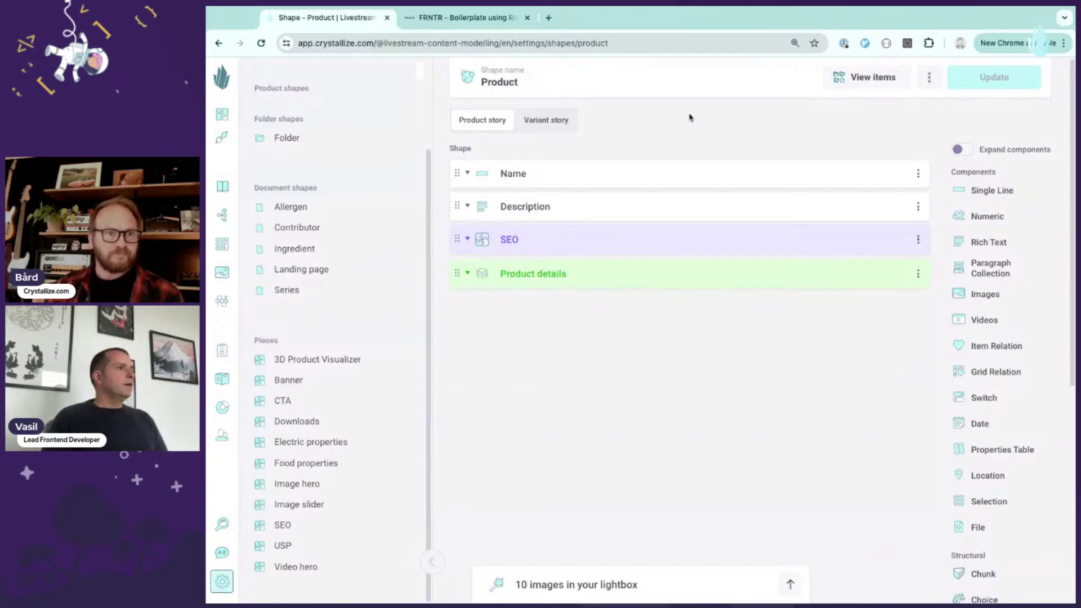
# - Open the Smeg robot from the items using the Product shape and examine its SEO and Product details sections
pyautogui.click(841, 90)
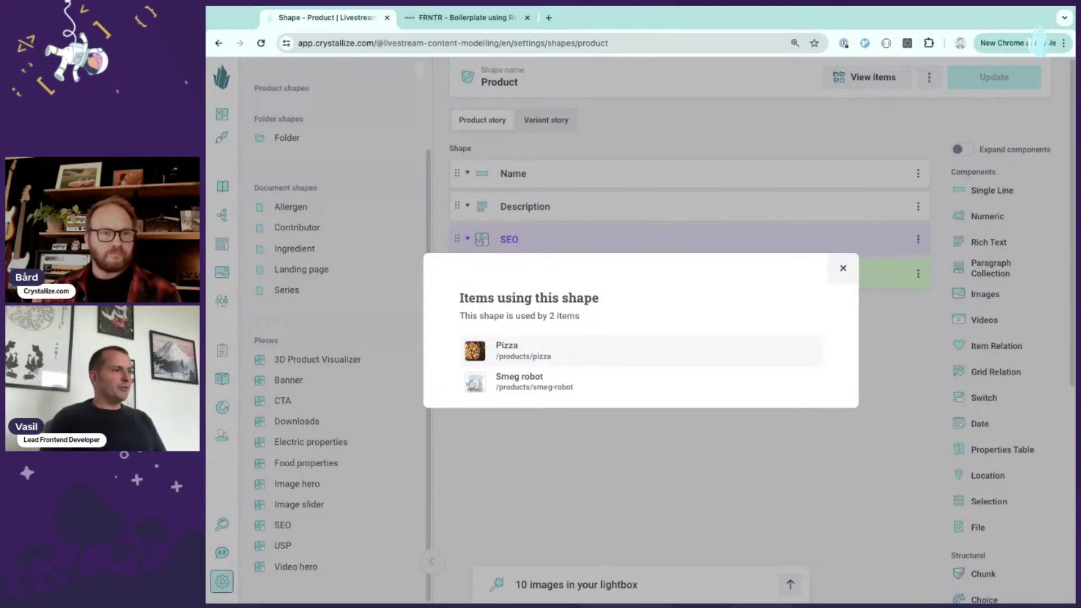
pyautogui.click(547, 386)
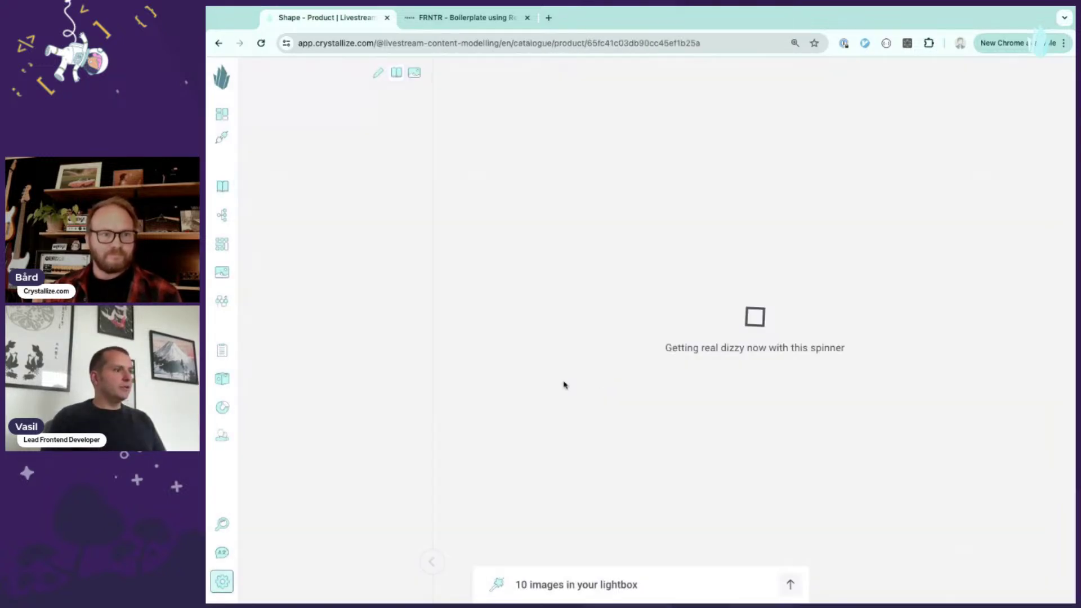
pyautogui.scroll(-3, 603, 192)
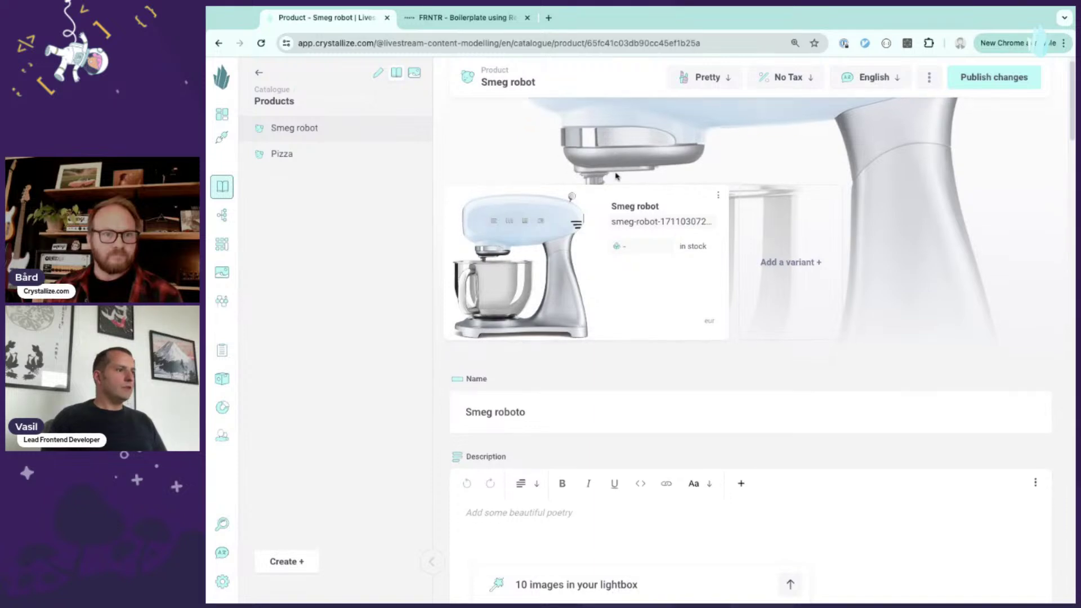
pyautogui.scroll(-1, 563, 237)
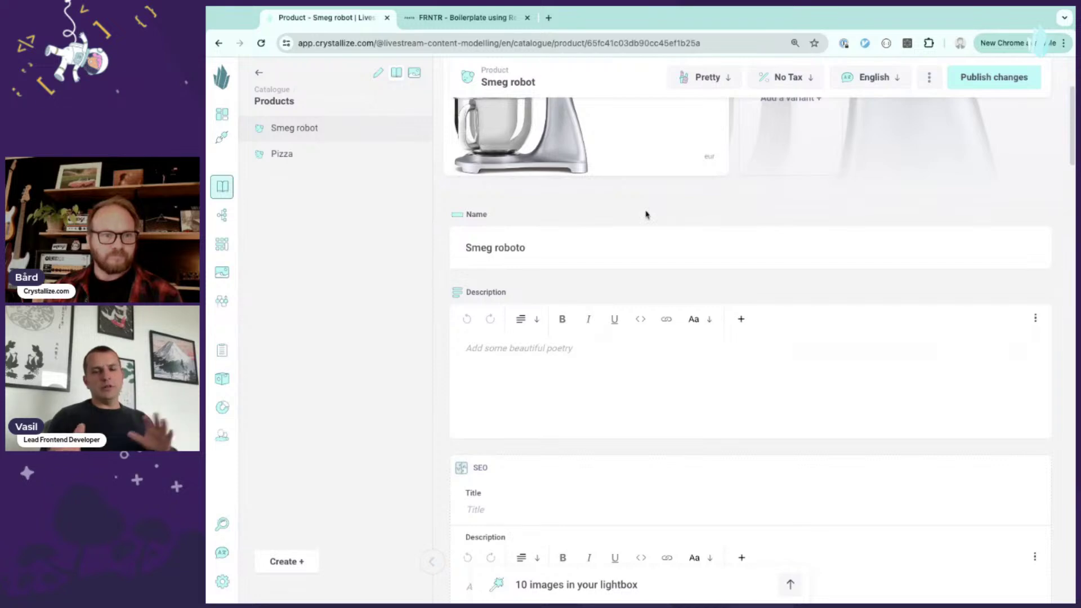
pyautogui.scroll(-5, 646, 214)
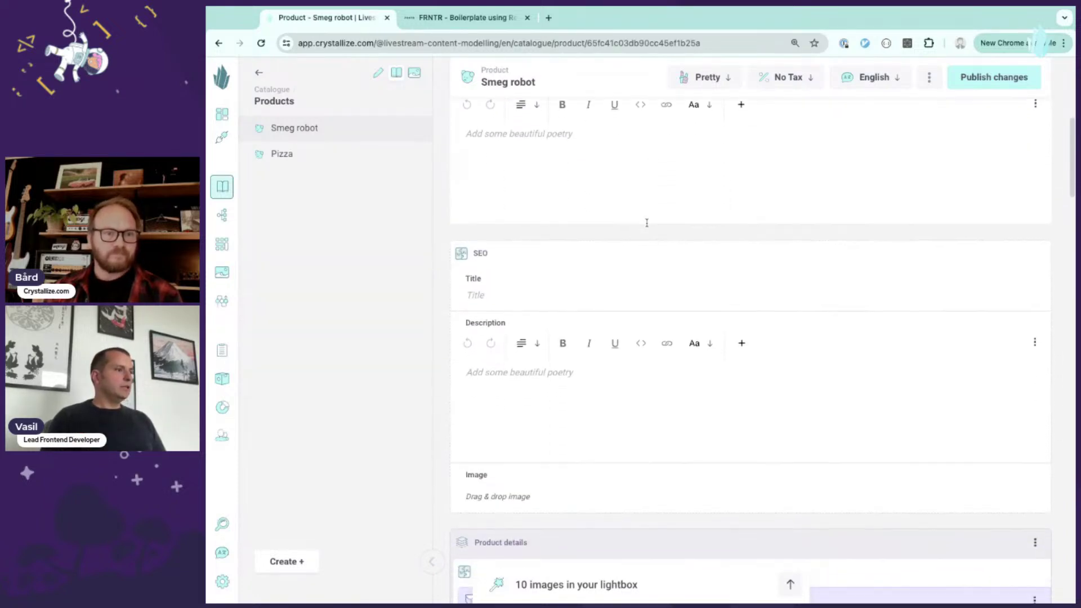
pyautogui.scroll(-1, 647, 229)
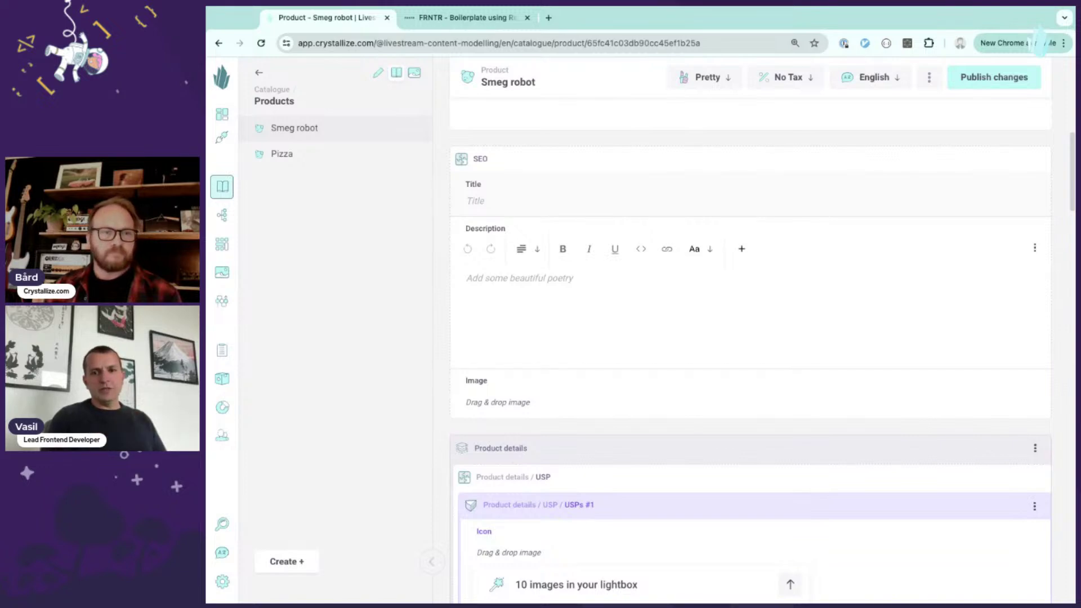
pyautogui.scroll(-1, 1059, 212)
pyautogui.scroll(-4, 1058, 212)
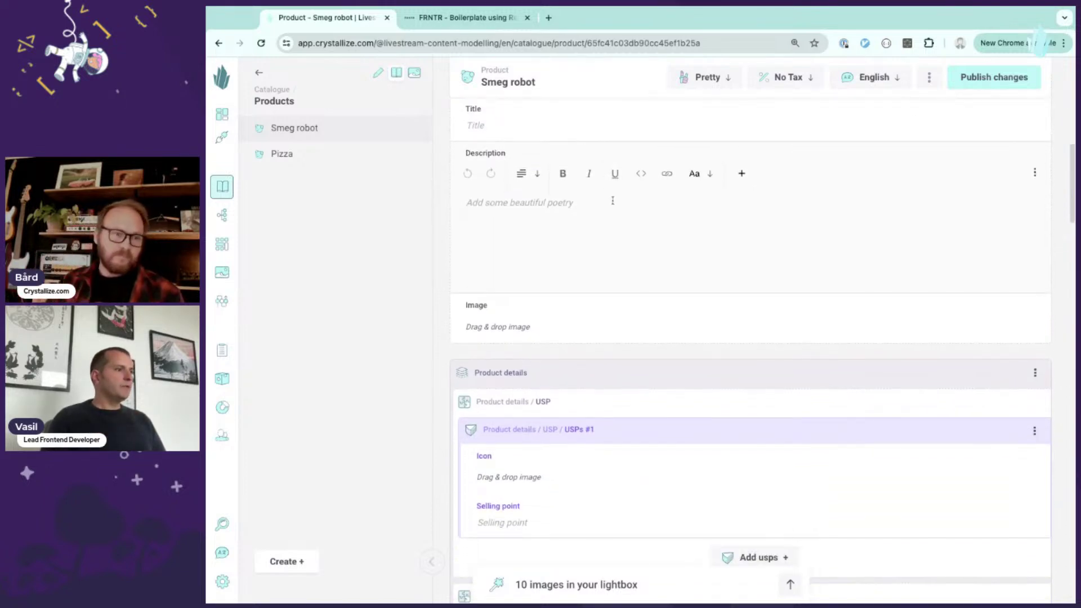
pyautogui.scroll(-1, 625, 202)
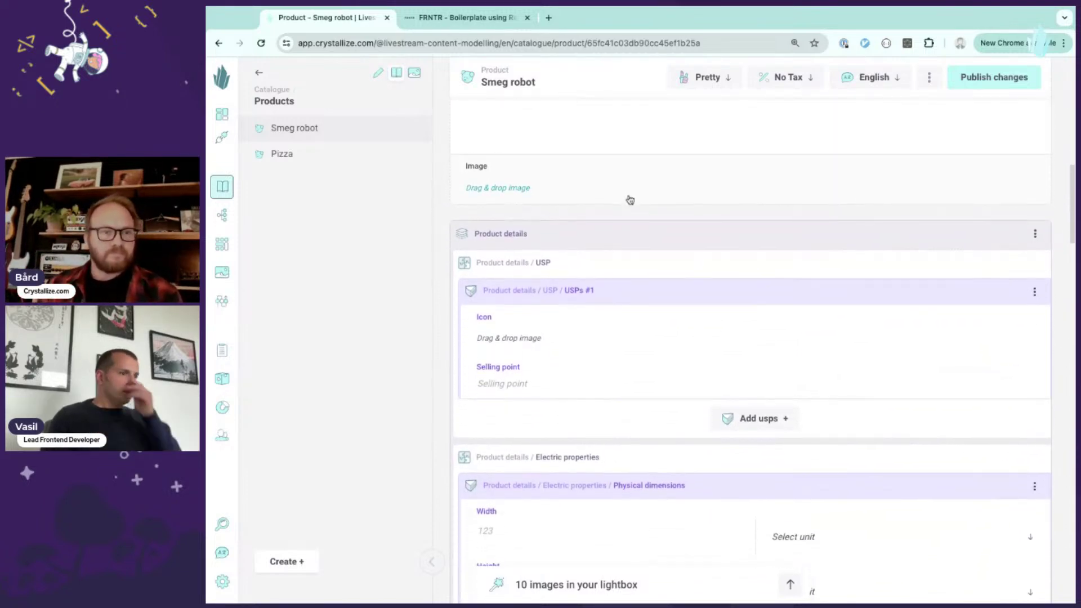
# - Collapse the individual USP, Electric properties and Downloads entries inside the Smeg robot's Product details
pyautogui.click(639, 234)
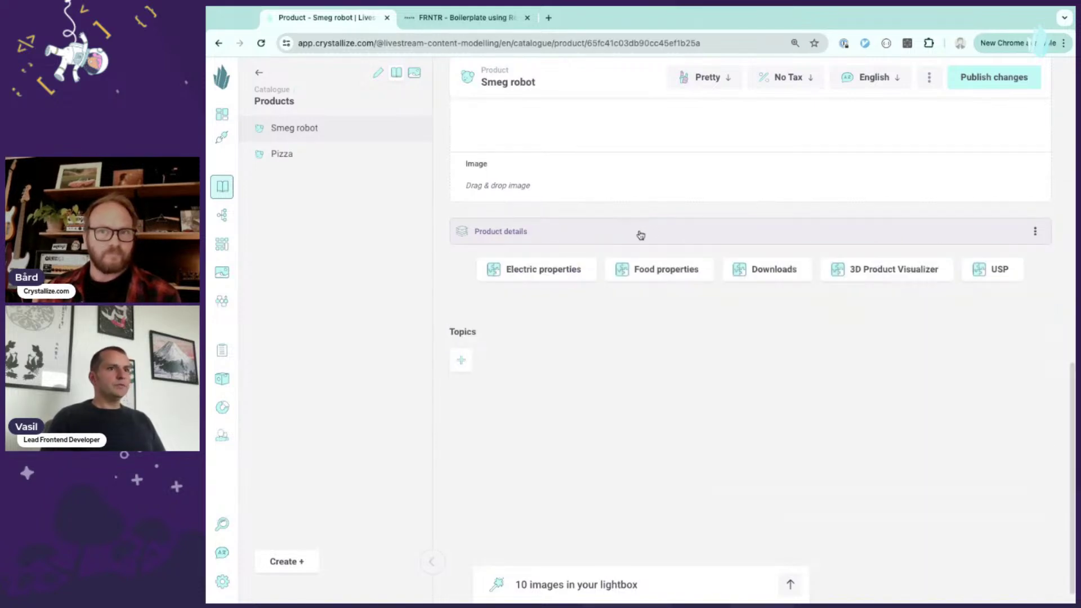
pyautogui.click(640, 234)
pyautogui.click(666, 260)
pyautogui.click(619, 290)
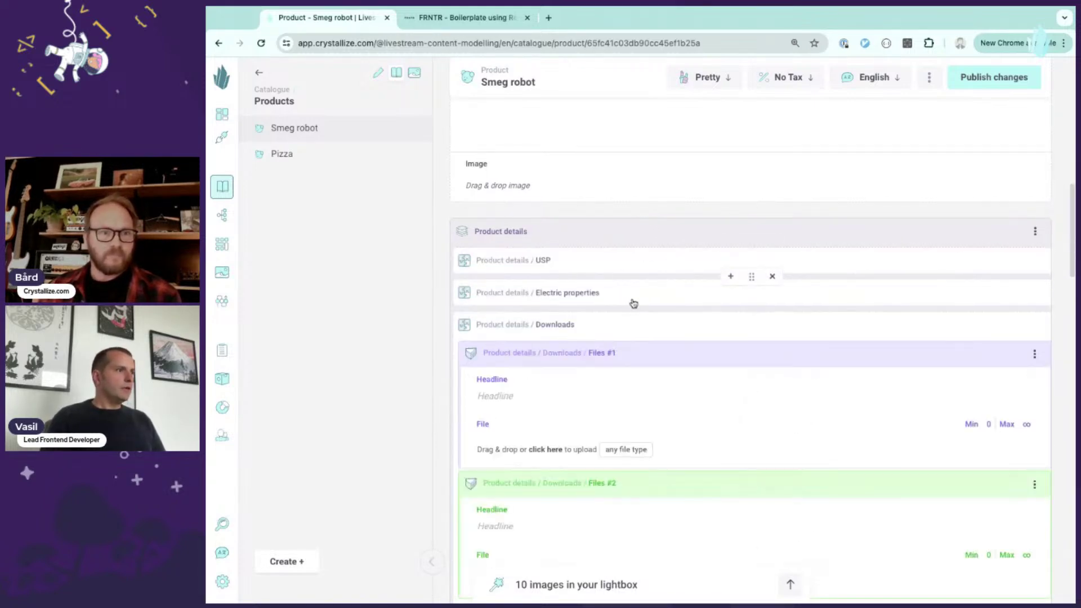
pyautogui.click(633, 325)
pyautogui.click(629, 357)
pyautogui.click(644, 376)
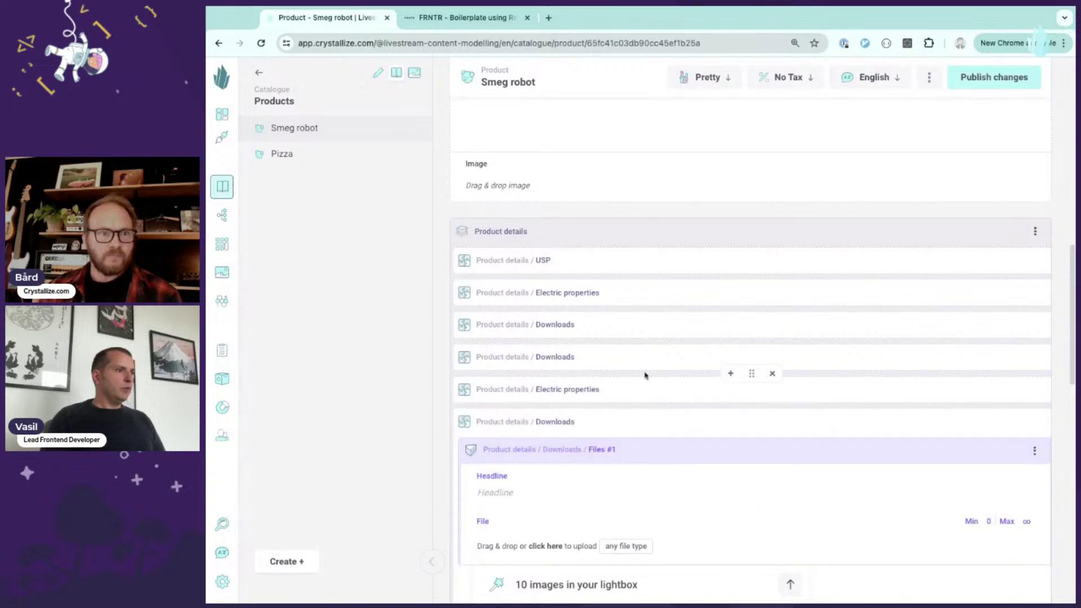
pyautogui.click(625, 421)
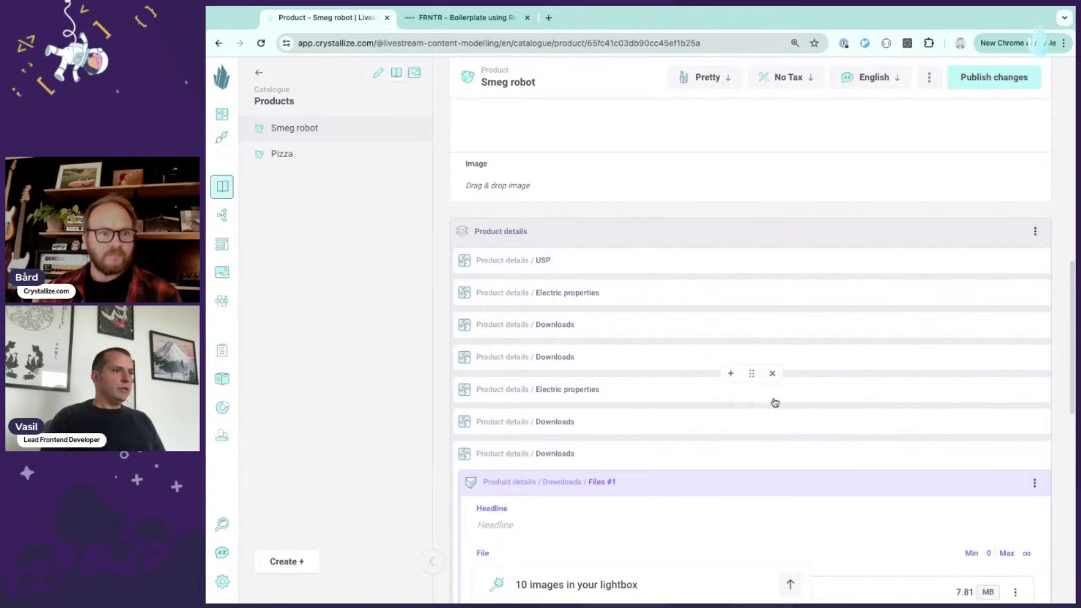
# - Remove the repeated components below the first Downloads entry in the Smeg robot's Product details, confirming each removal
pyautogui.click(775, 399)
pyautogui.click(771, 373)
pyautogui.click(776, 357)
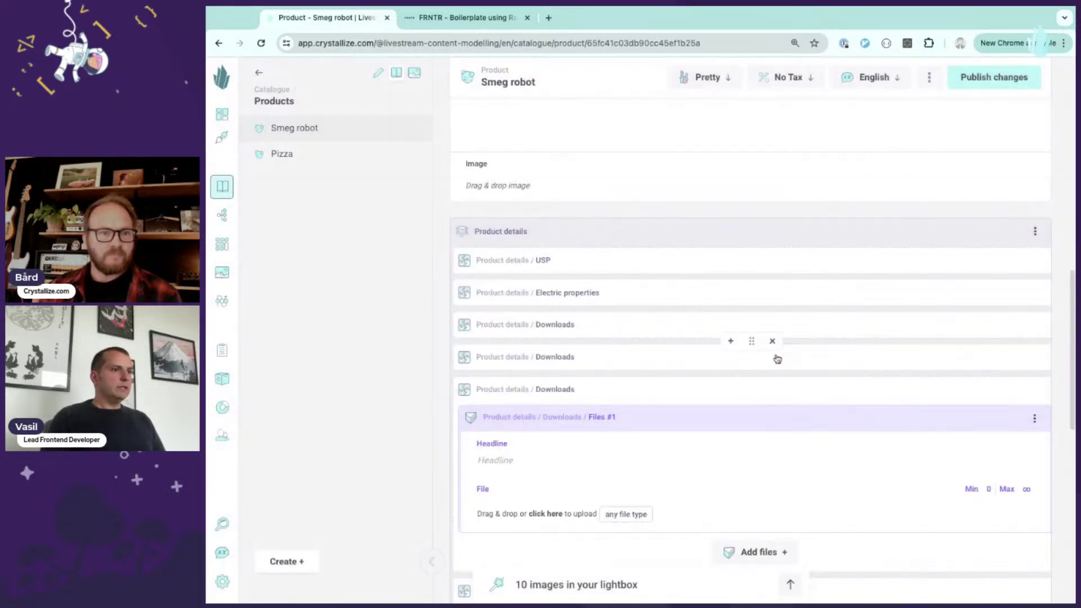
pyautogui.click(771, 340)
pyautogui.click(772, 352)
pyautogui.click(772, 341)
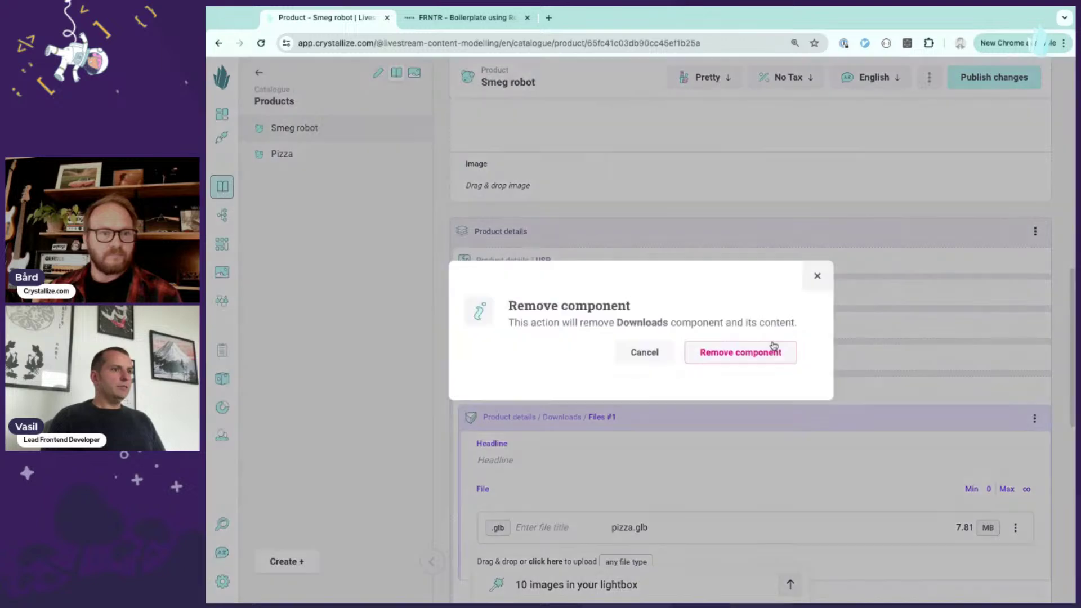
pyautogui.click(772, 352)
pyautogui.click(774, 376)
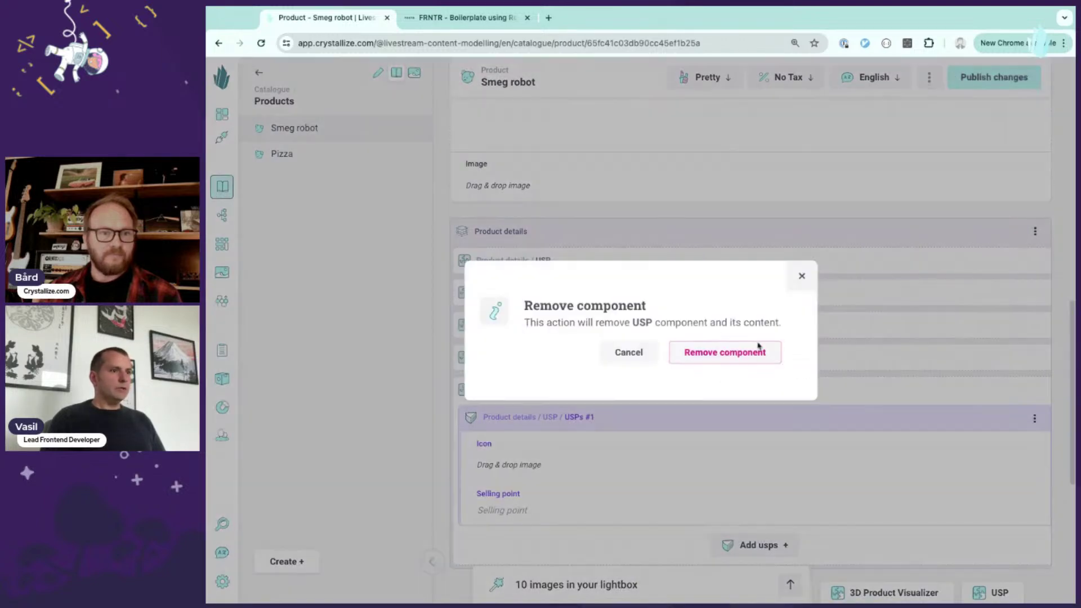
pyautogui.click(758, 351)
pyautogui.click(772, 341)
pyautogui.click(771, 353)
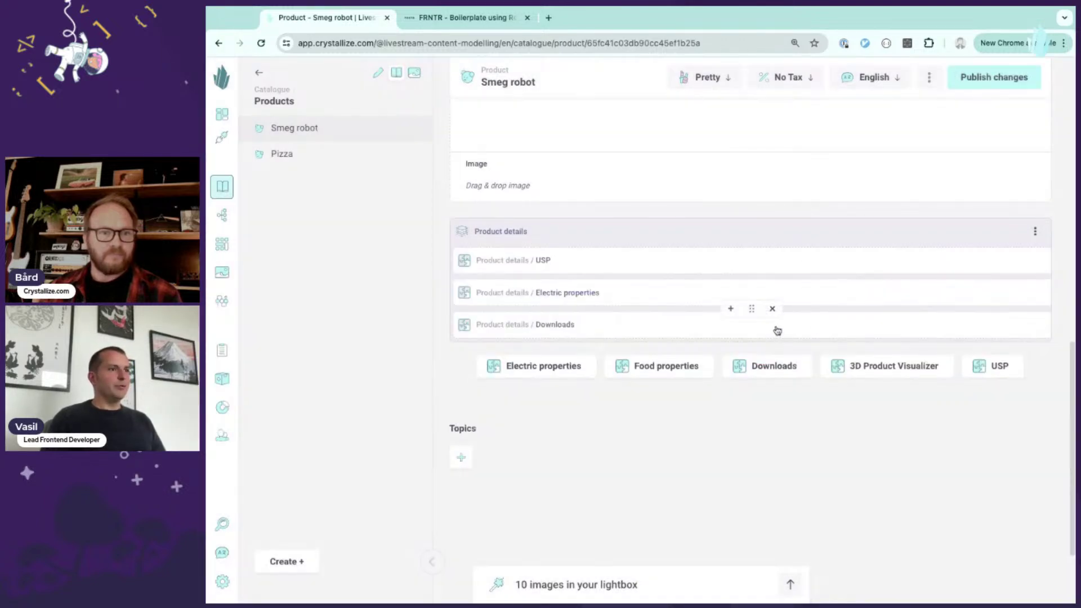
# - Remove the remaining Downloads and Electric properties entries, and clear all components left in Product details
pyautogui.click(771, 308)
pyautogui.click(770, 352)
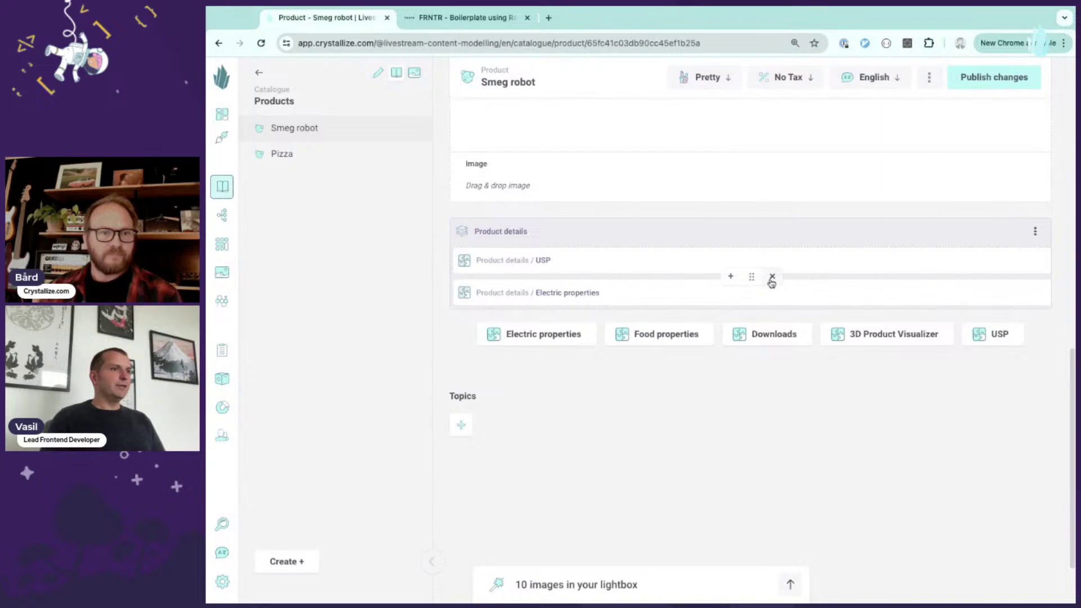
pyautogui.click(772, 277)
pyautogui.click(763, 352)
pyautogui.click(1034, 230)
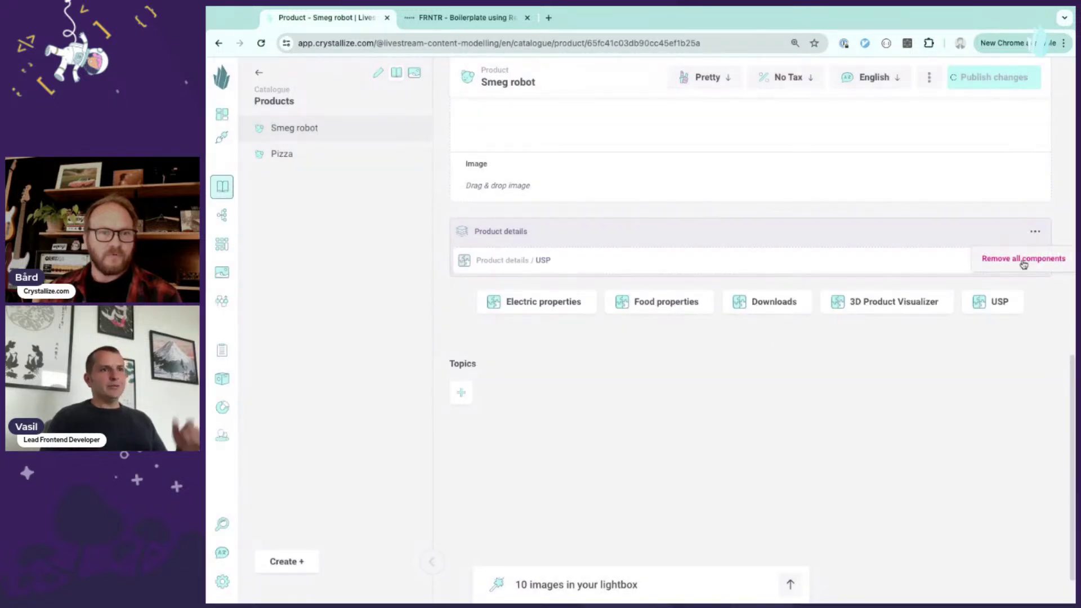
pyautogui.click(1023, 260)
pyautogui.click(796, 362)
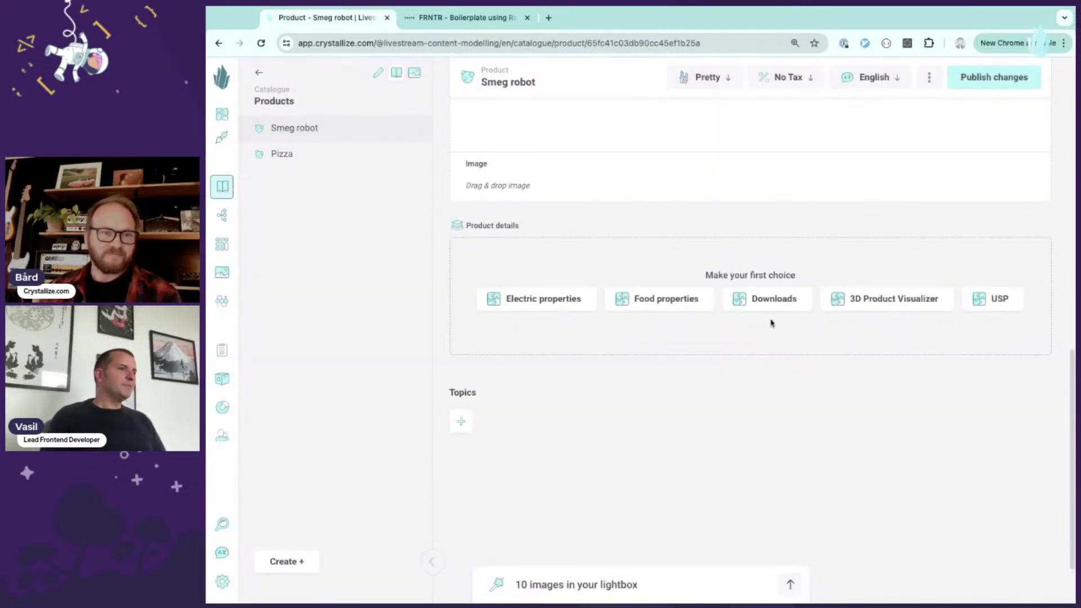
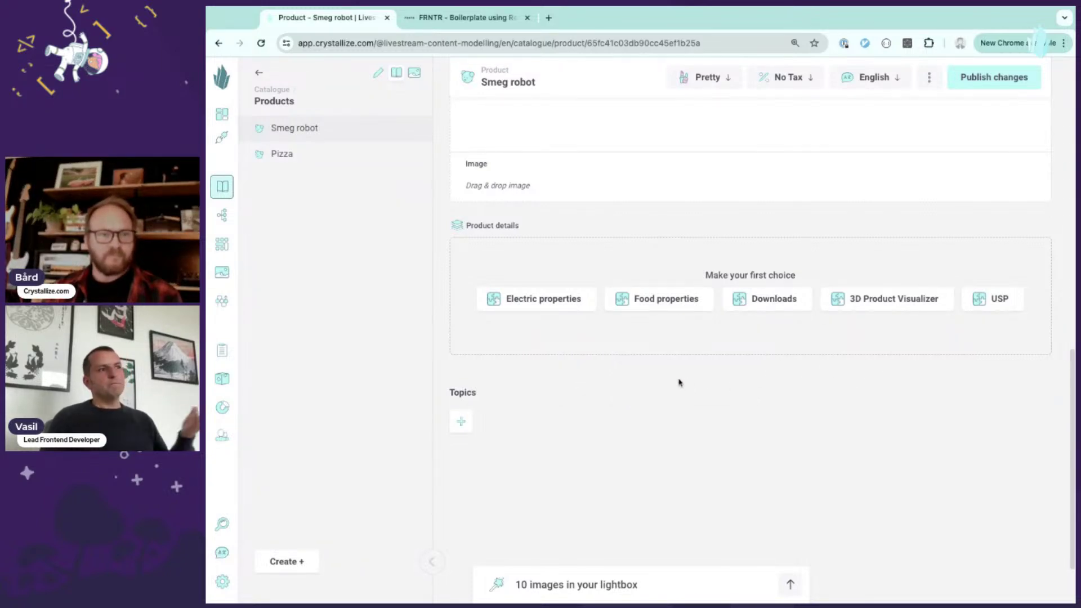
# - Add Electric properties to the Smeg robot's empty Product details and add physical dimensions to it
pyautogui.scroll(15, 678, 382)
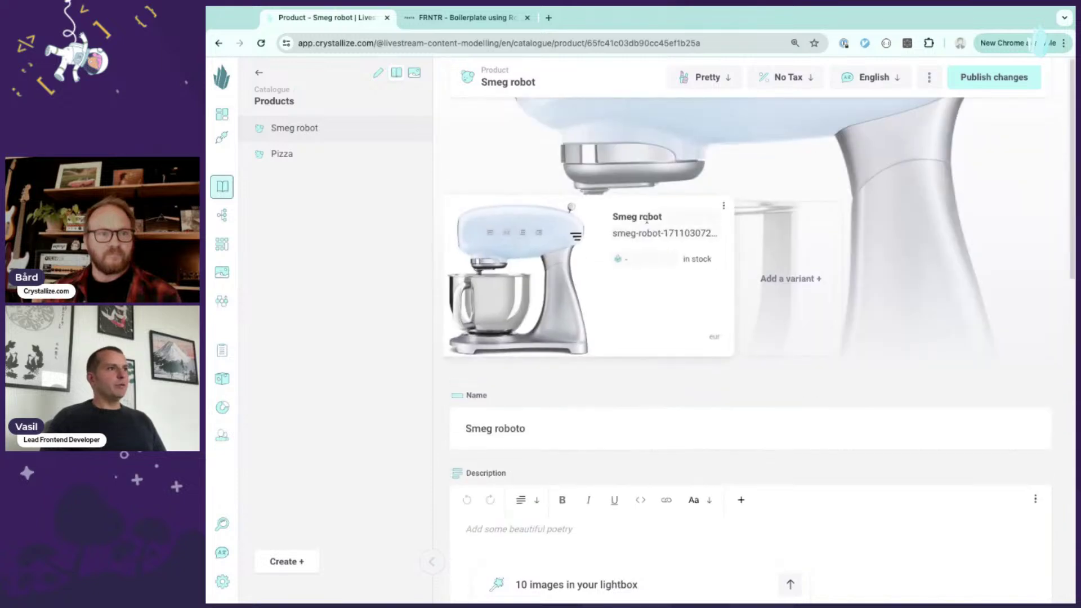
pyautogui.scroll(-15, 685, 316)
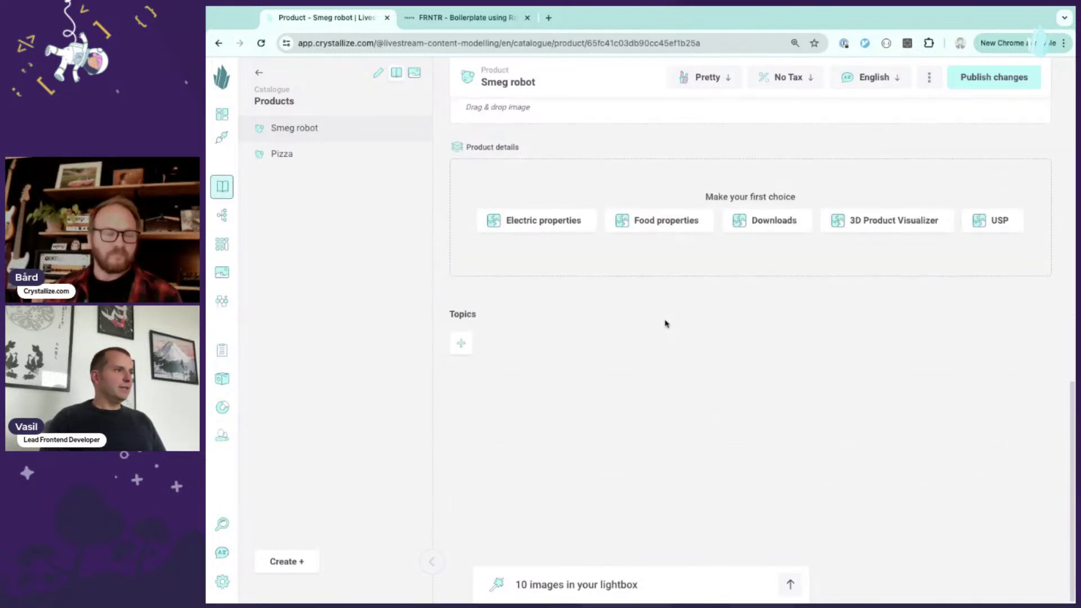
pyautogui.scroll(2, 664, 323)
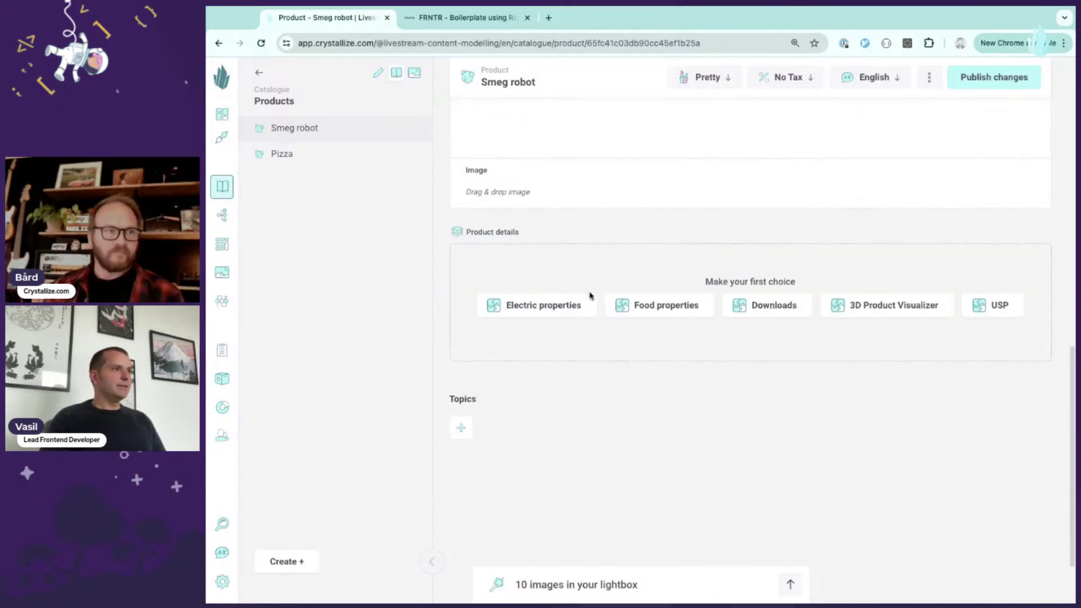
pyautogui.click(521, 308)
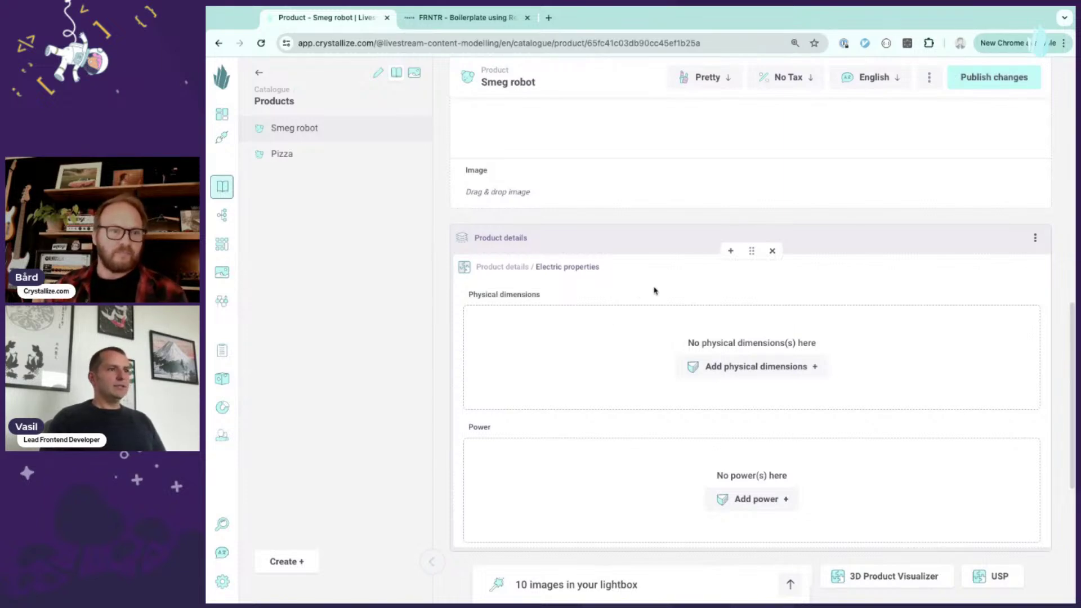
pyautogui.click(755, 367)
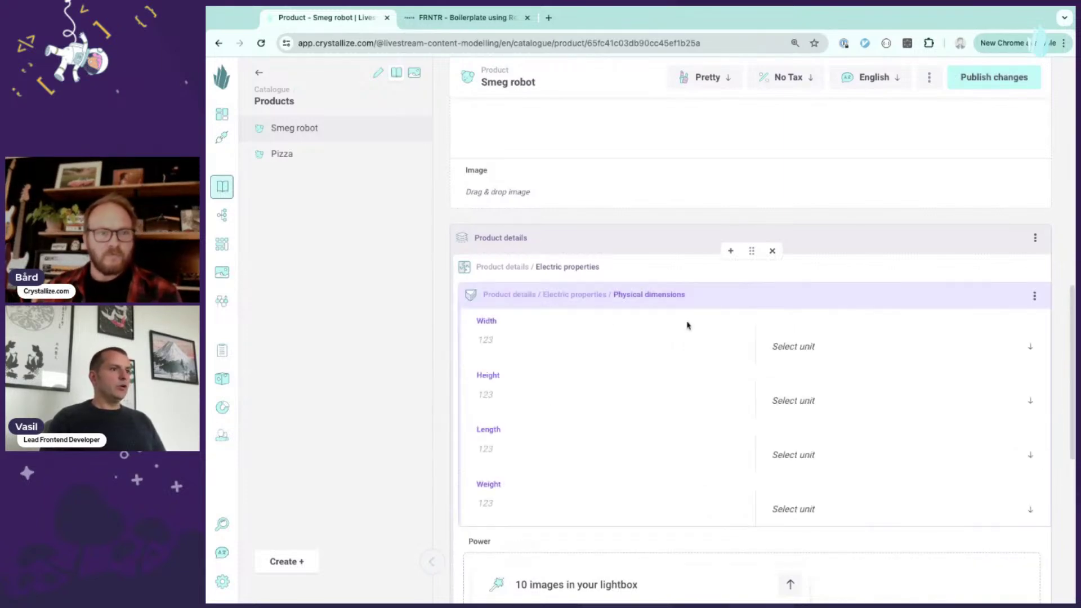
# - Set the physical dimensions' width to 30 cm and height to 30 cm
pyautogui.click(542, 340)
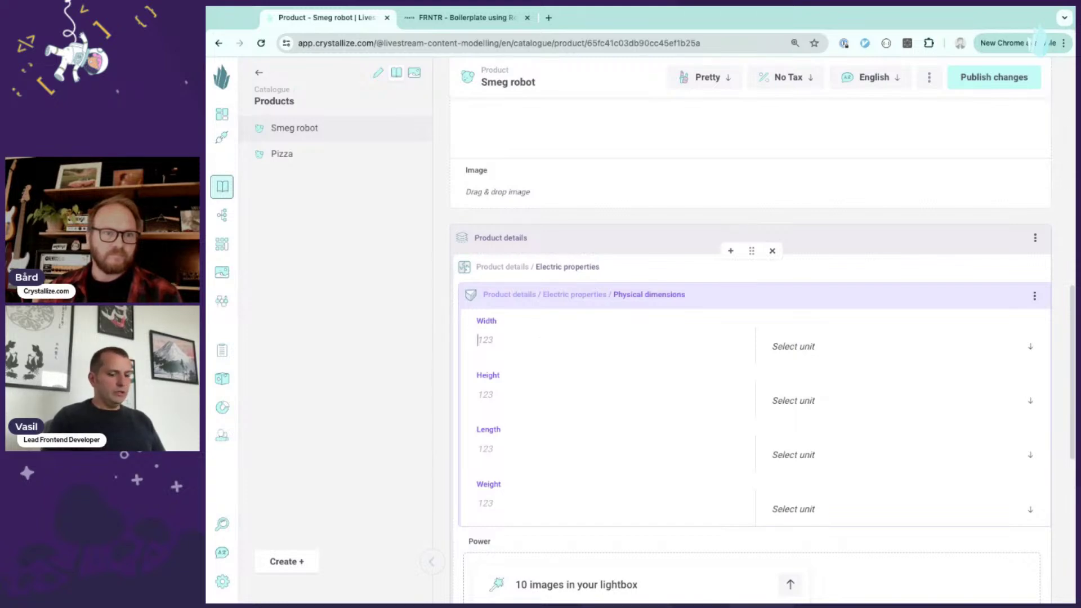
pyautogui.write('30')
pyautogui.click(825, 345)
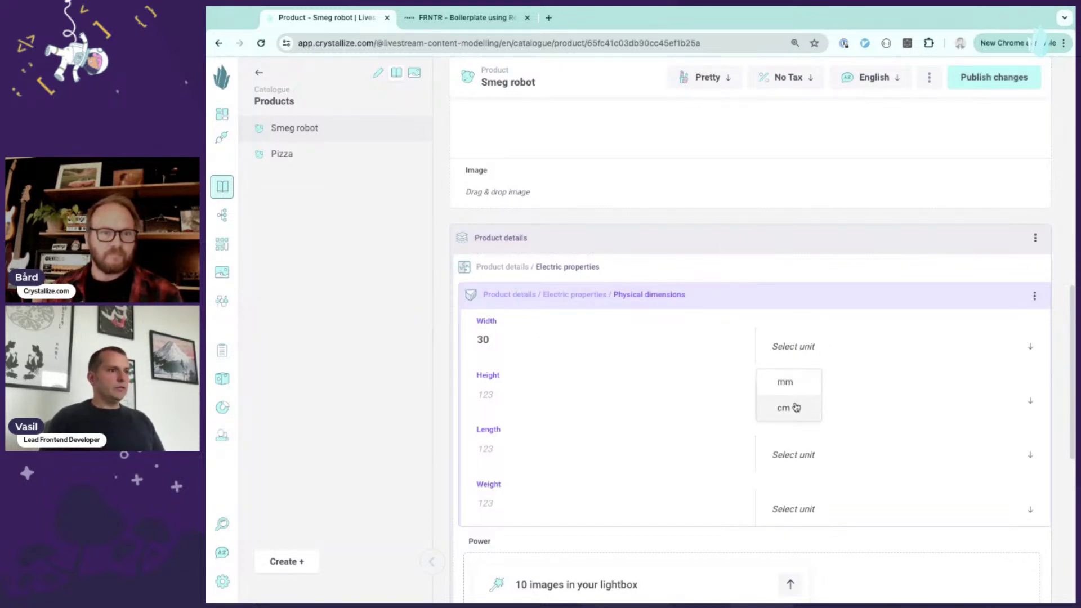
pyautogui.click(796, 407)
pyautogui.click(523, 398)
pyautogui.write('3')
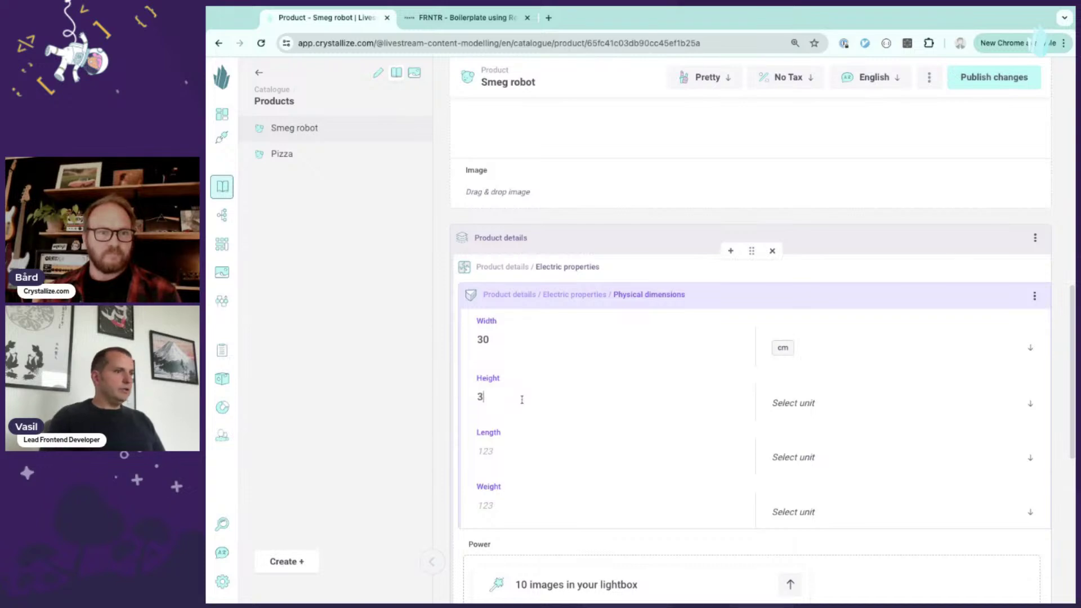
pyautogui.write('0')
pyautogui.click(813, 408)
pyautogui.click(796, 458)
# - Set the physical dimensions' length to 45 cm and weight to 3 kg
pyautogui.scroll(-1, 551, 428)
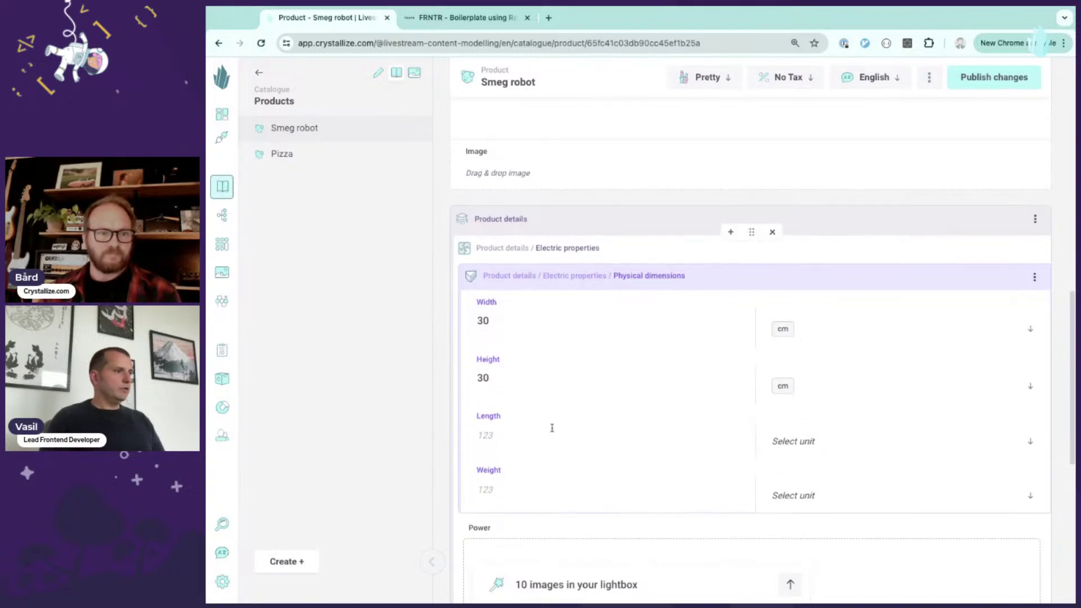
pyautogui.click(558, 437)
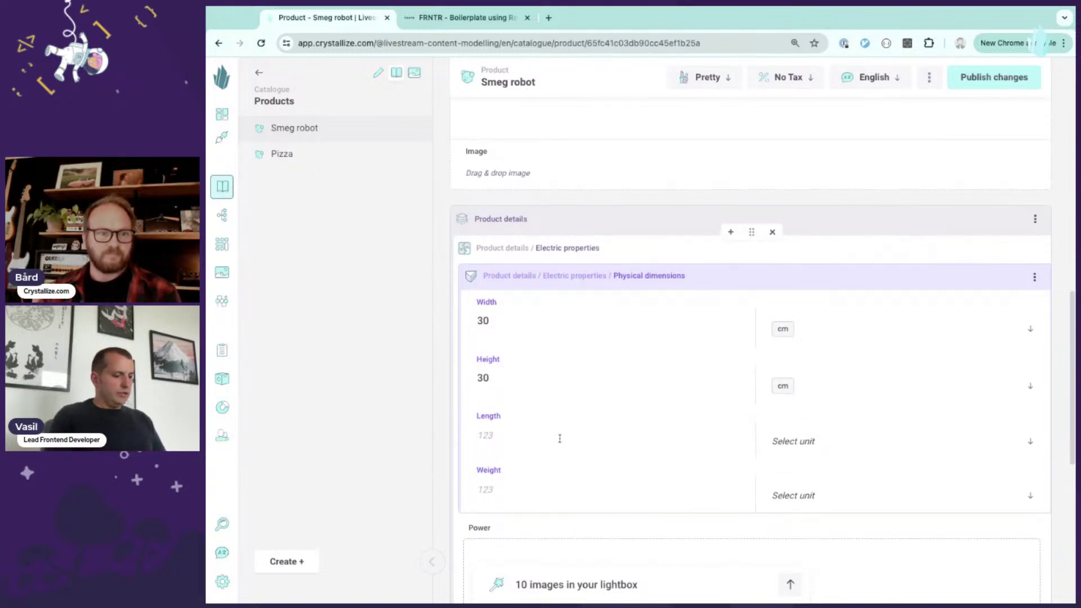
pyautogui.scroll(-2, 632, 512)
pyautogui.click(522, 404)
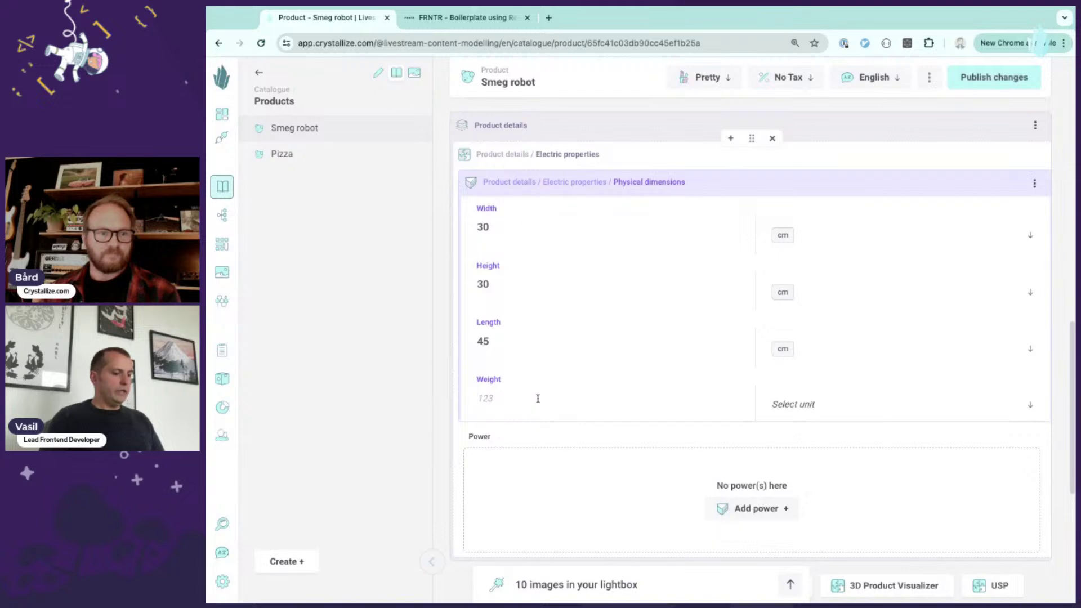
pyautogui.click(806, 403)
pyautogui.click(790, 444)
pyautogui.scroll(-2, 726, 366)
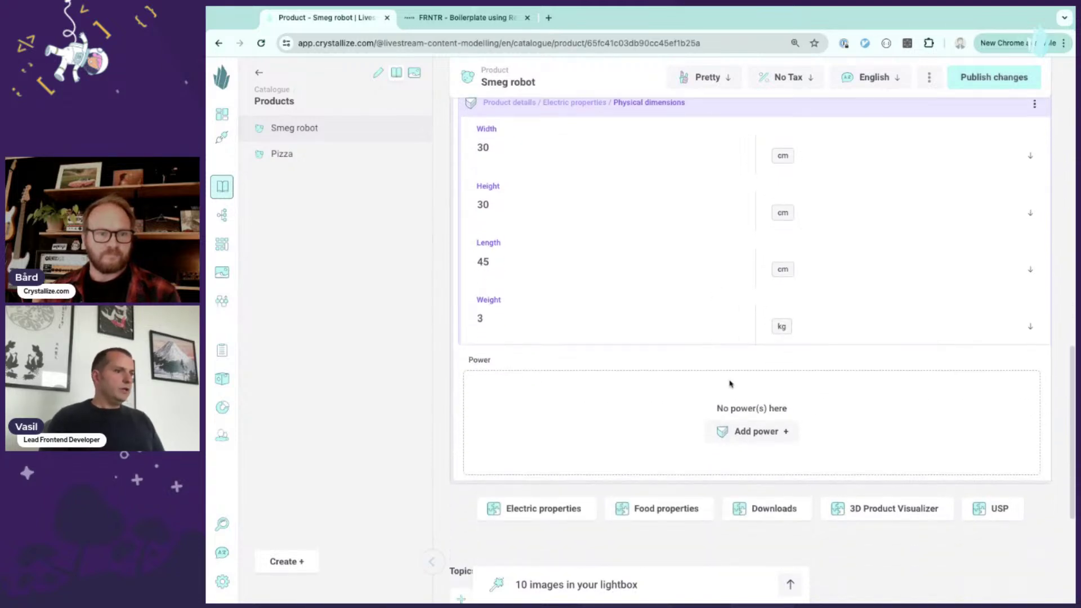
# - Add power to Electric properties with an effect of 125 w and a voltage of 240 volt, and collapse the Electric properties entry
pyautogui.click(766, 433)
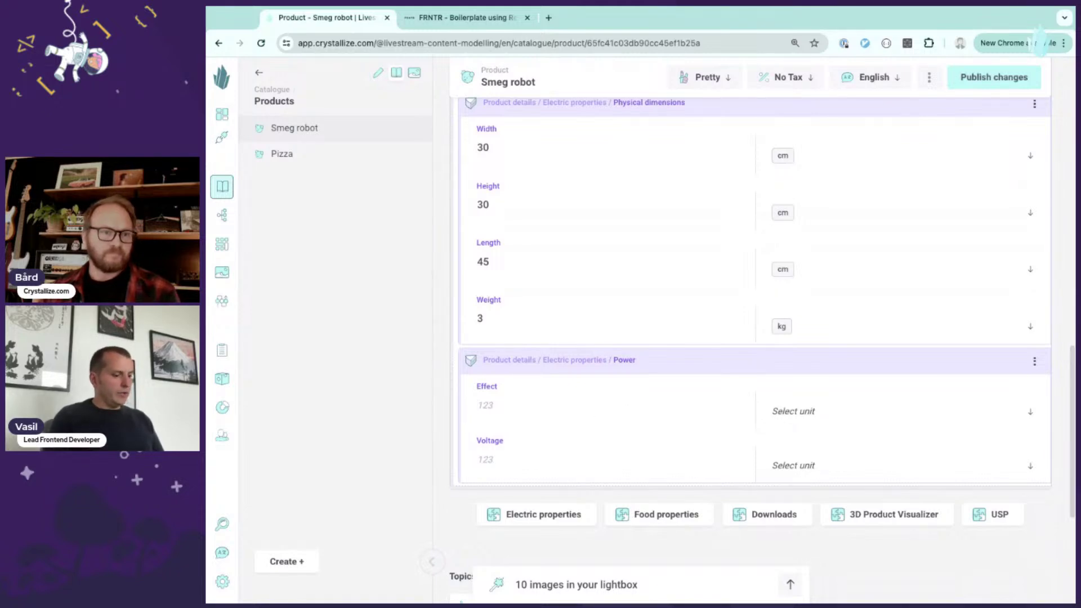
pyautogui.write('125')
pyautogui.click(618, 470)
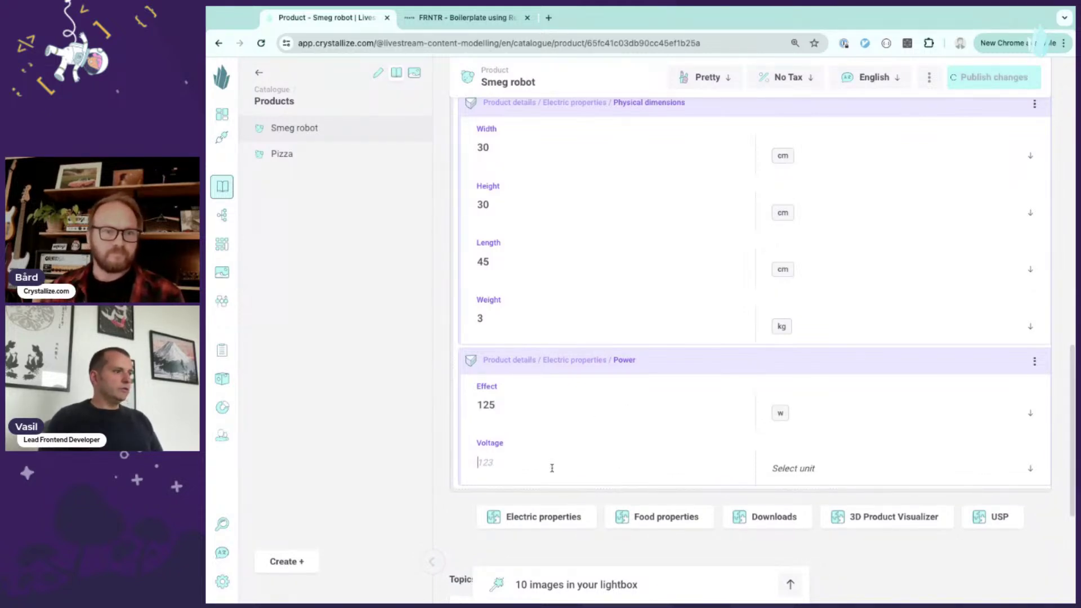
pyautogui.write('240')
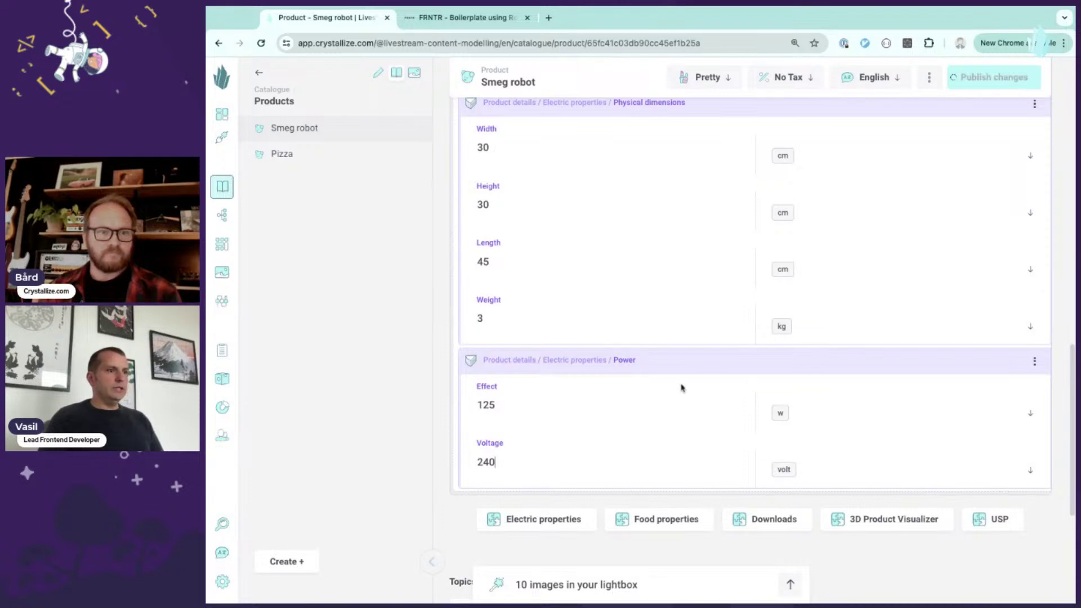
pyautogui.scroll(-1, 669, 383)
pyautogui.scroll(2, 639, 359)
pyautogui.scroll(1, 618, 342)
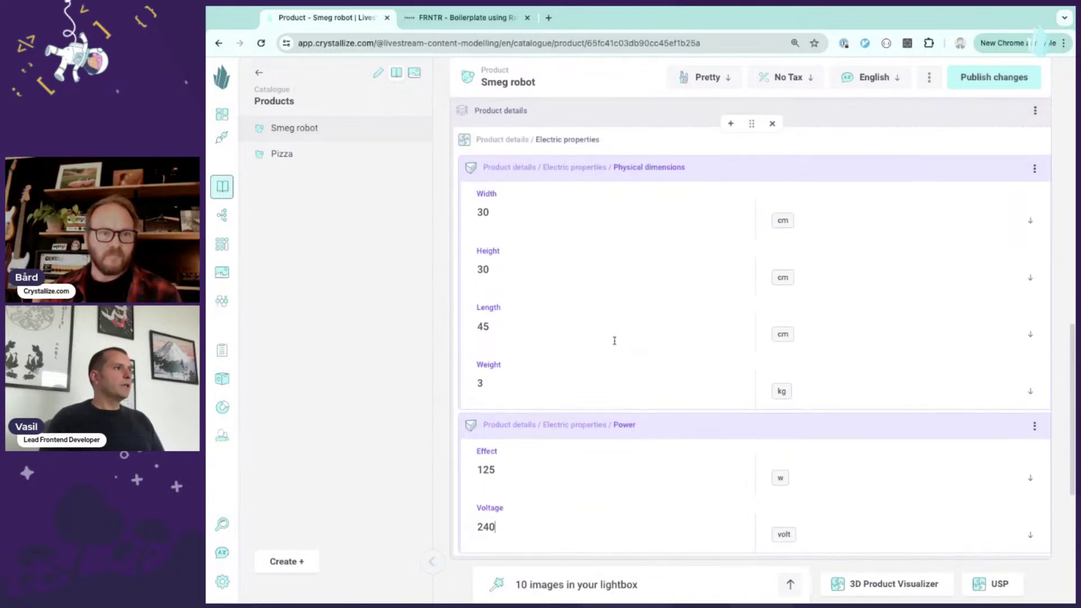
pyautogui.click(663, 139)
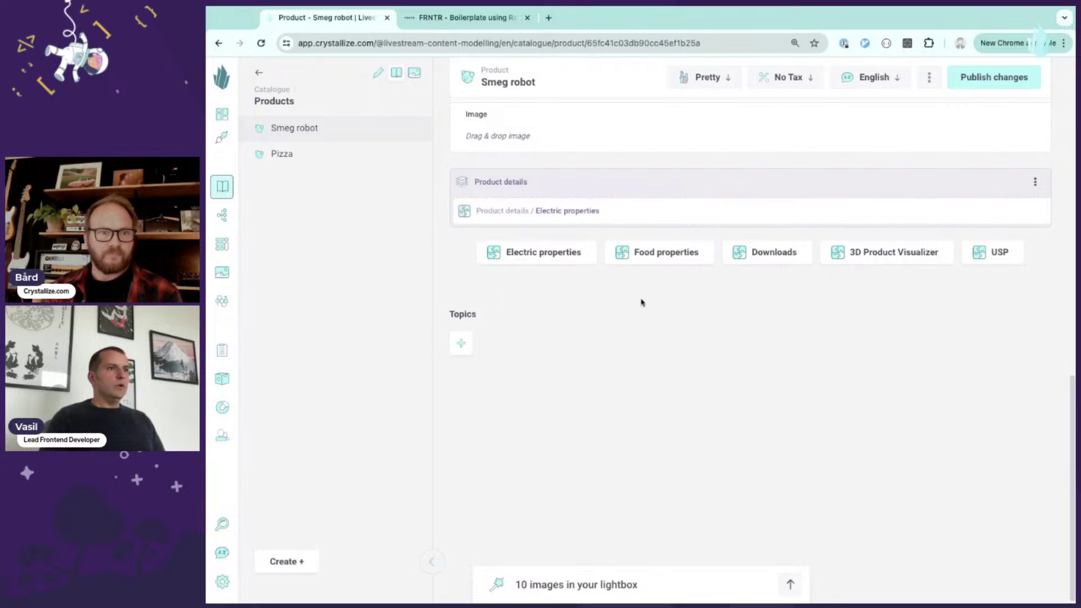
# - Add a 3D Product Visualizer headlined "Get some 3D information" with robot.glb as its 3D file, and collapse the entry
pyautogui.moveTo(778, 254)
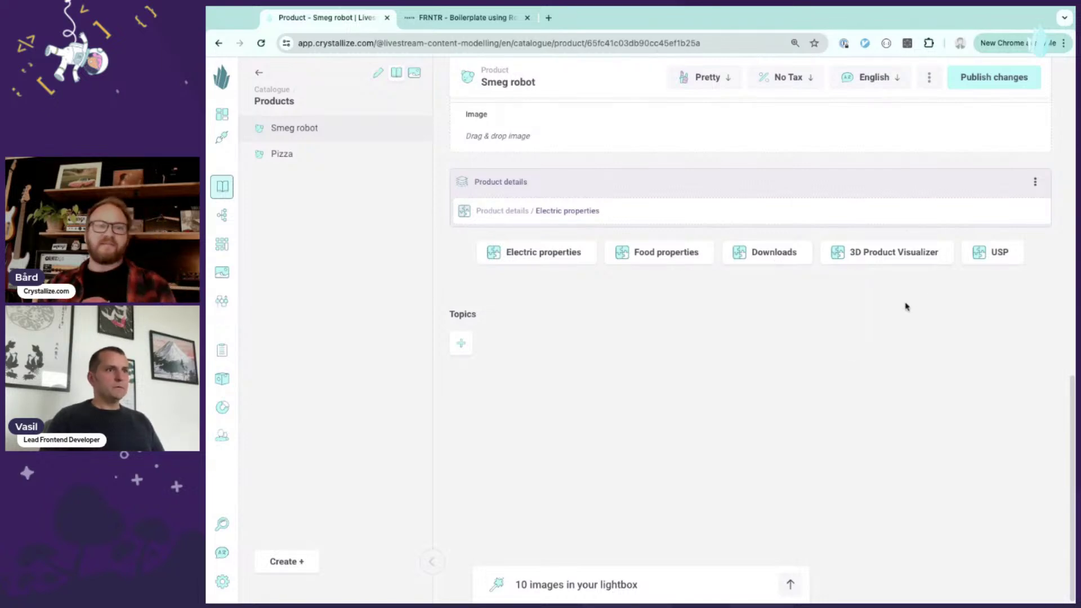
pyautogui.click(906, 258)
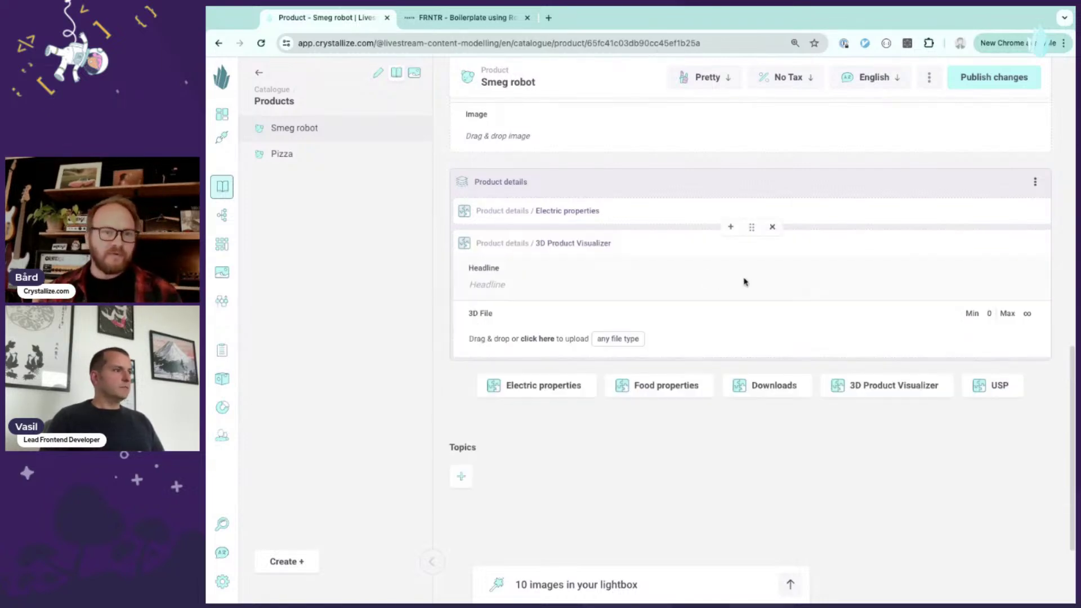
pyautogui.click(580, 289)
pyautogui.write('Get ')
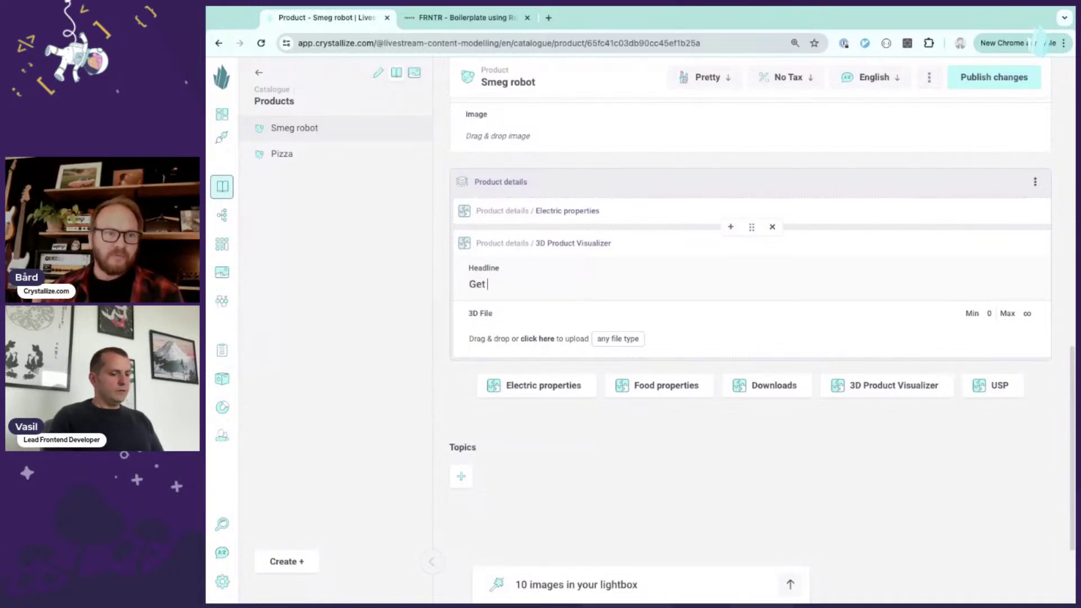
pyautogui.write('some 3D')
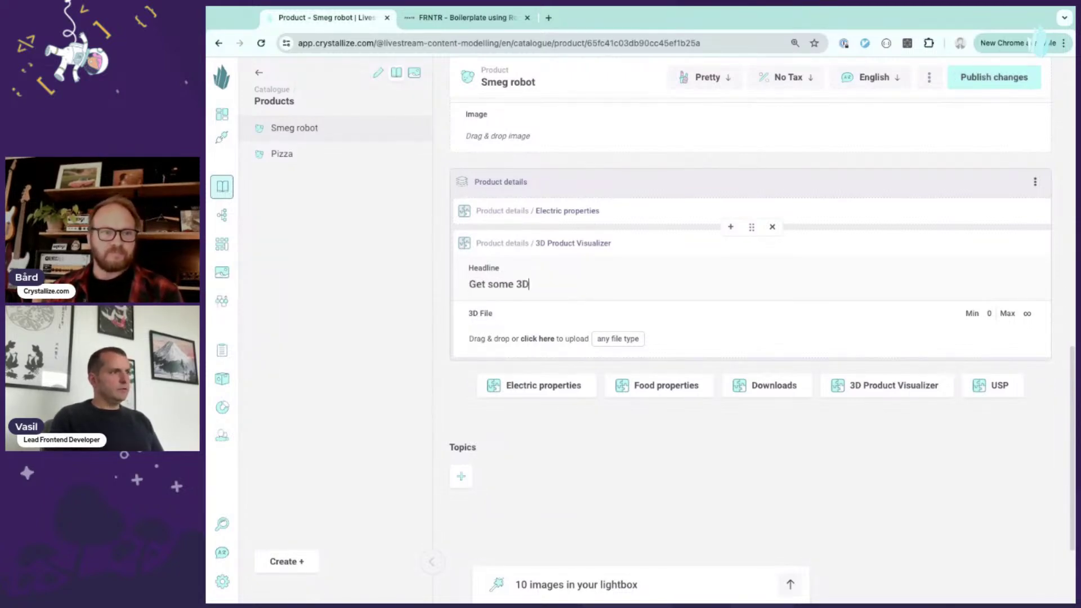
pyautogui.write(' information')
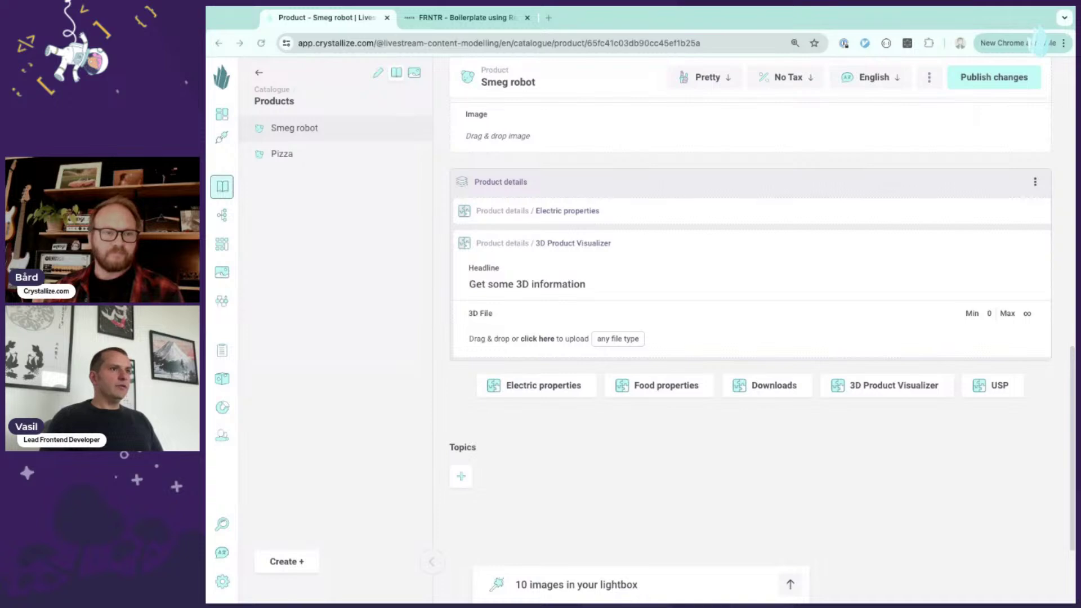
pyautogui.moveTo(563, 605); pyautogui.dragTo(578, 349)
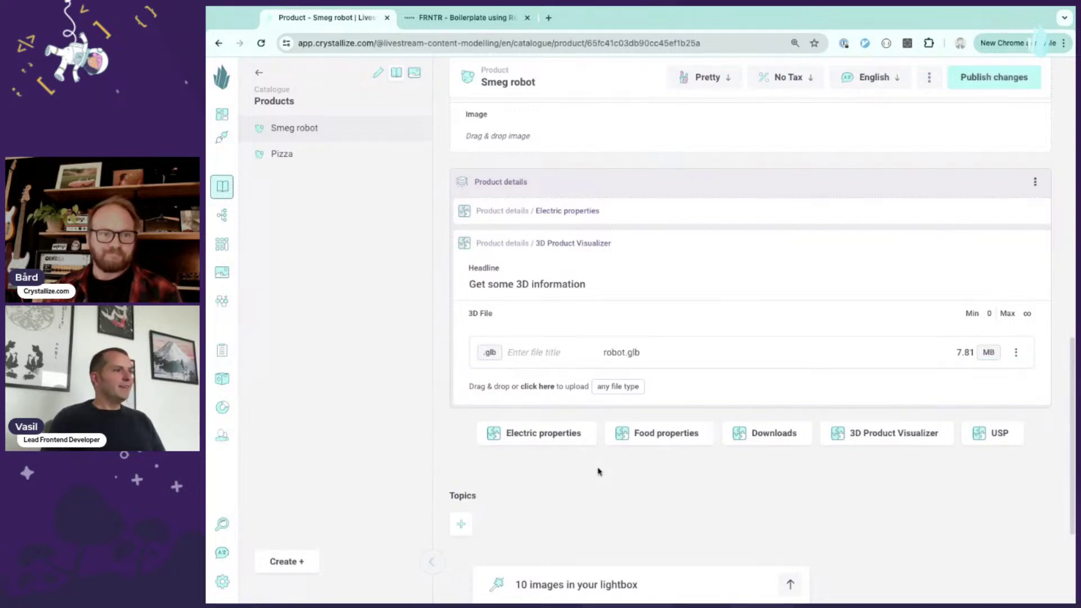
pyautogui.click(681, 244)
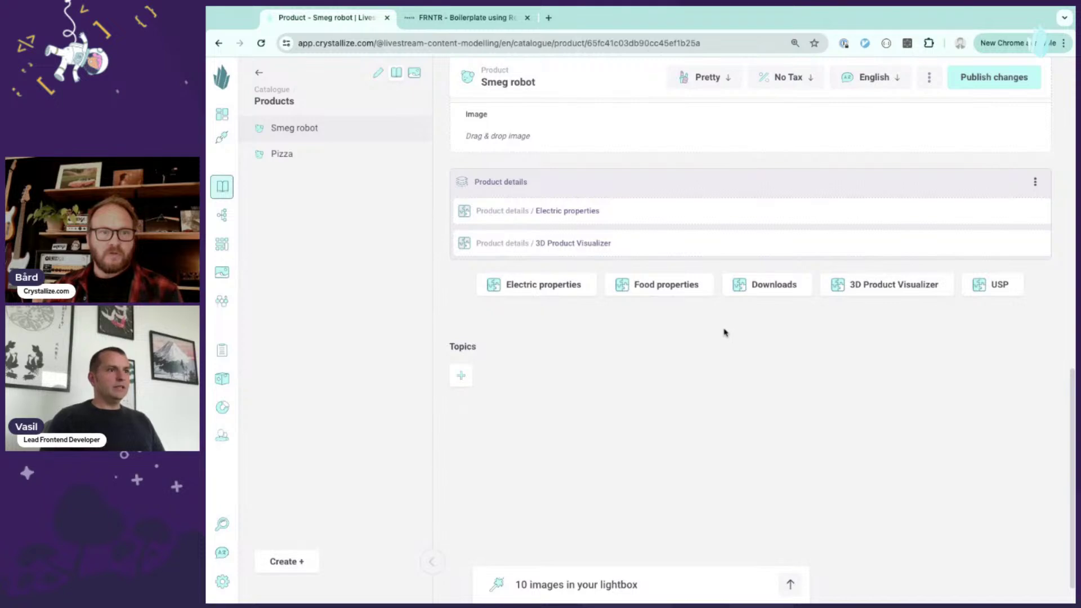
# - Add a USP component with a first USP entry, using the light blue stand mixer image from the assets as its icon
pyautogui.click(996, 286)
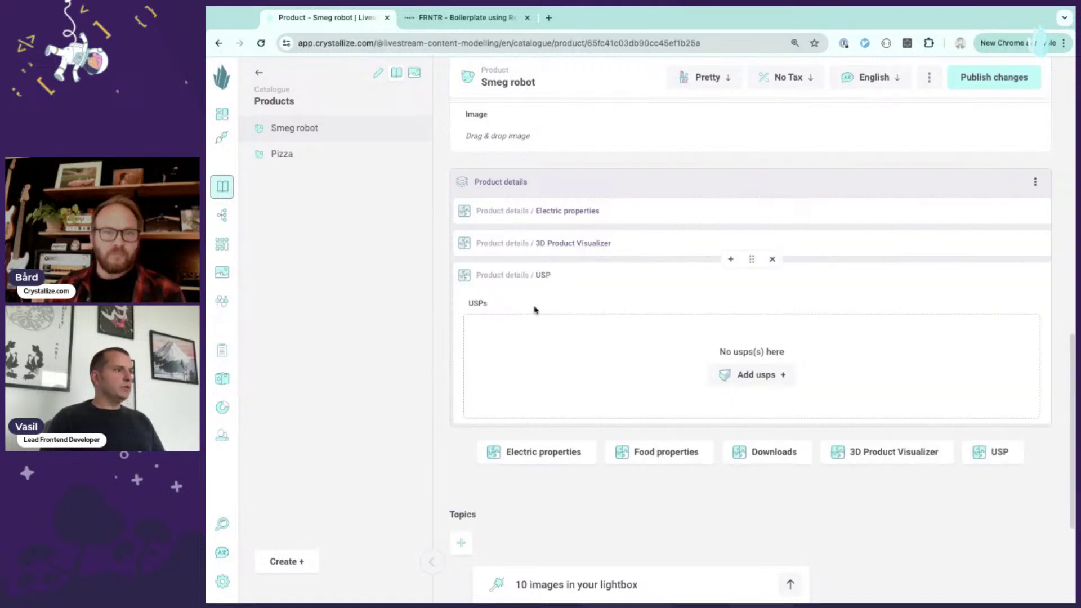
pyautogui.click(764, 375)
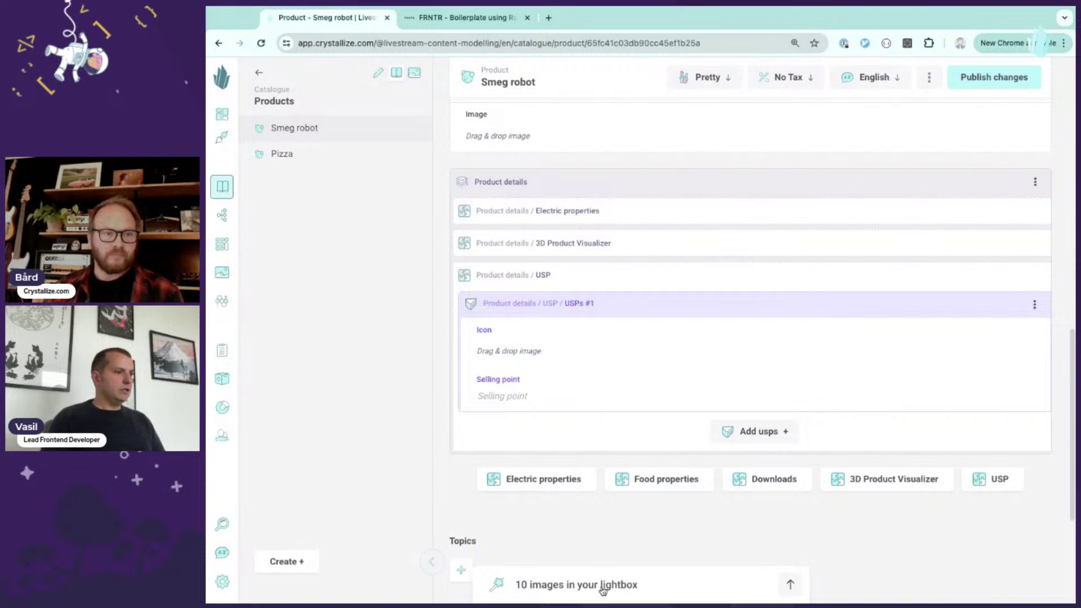
pyautogui.click(601, 588)
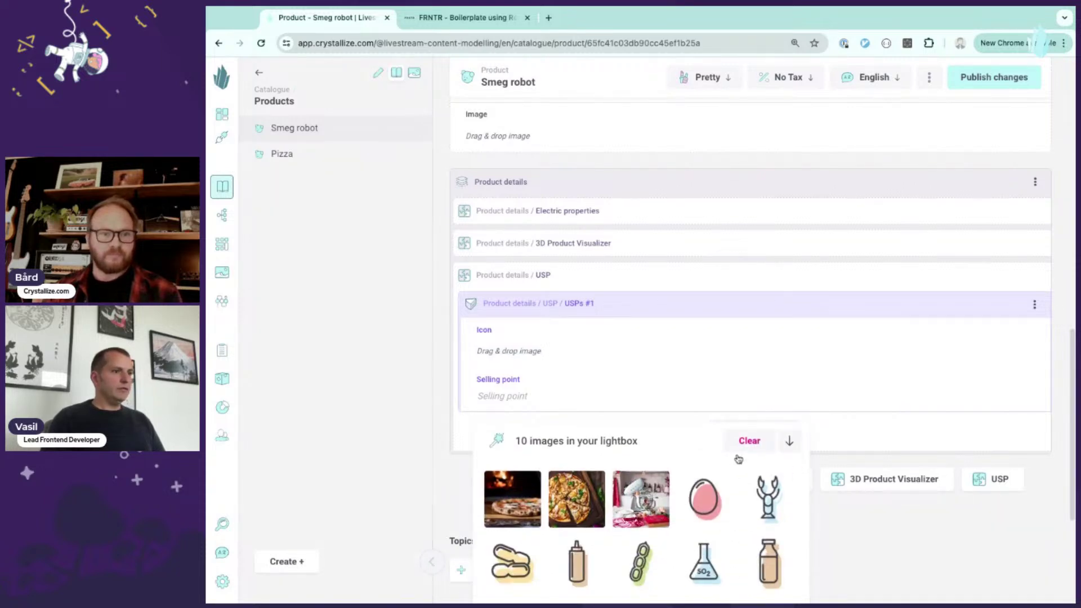
pyautogui.click(664, 441)
pyautogui.click(413, 72)
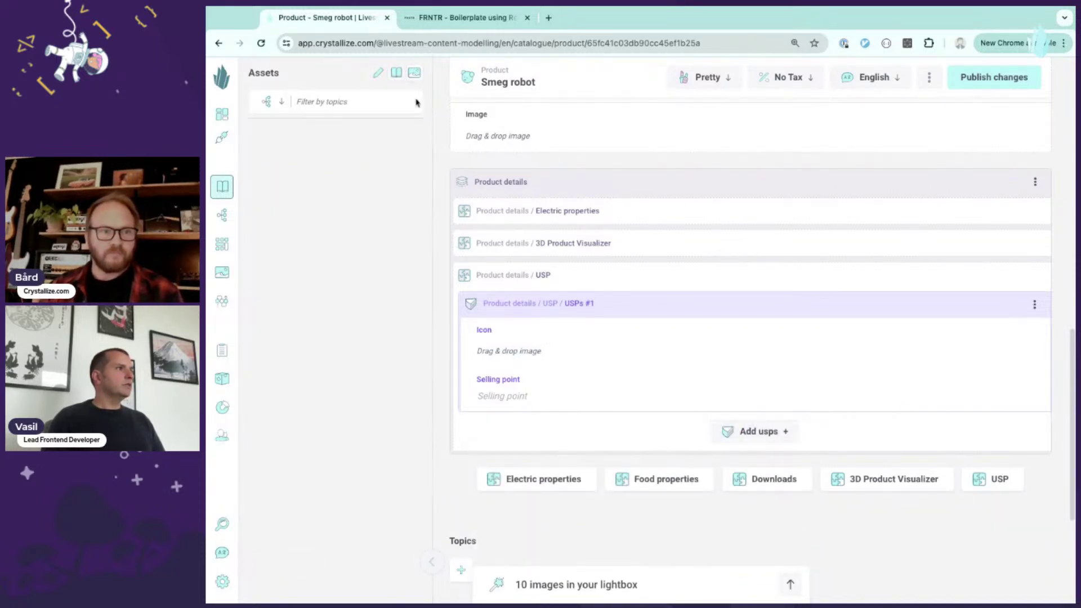
pyautogui.moveTo(335, 200); pyautogui.dragTo(529, 348)
pyautogui.click(397, 72)
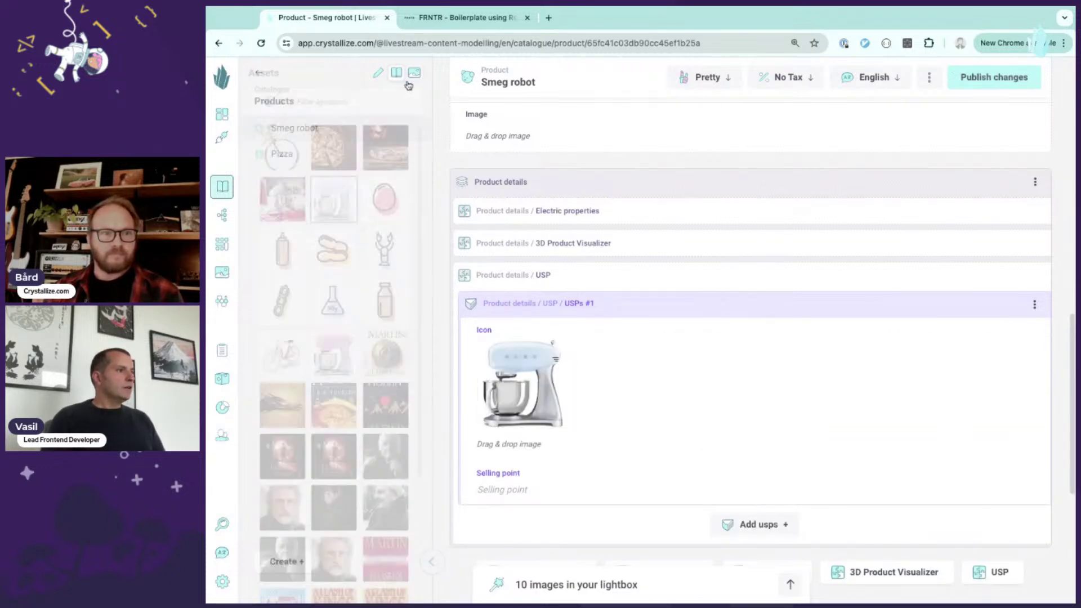
# - Enter "It is very modern" as the selling point of the first USP
pyautogui.click(554, 496)
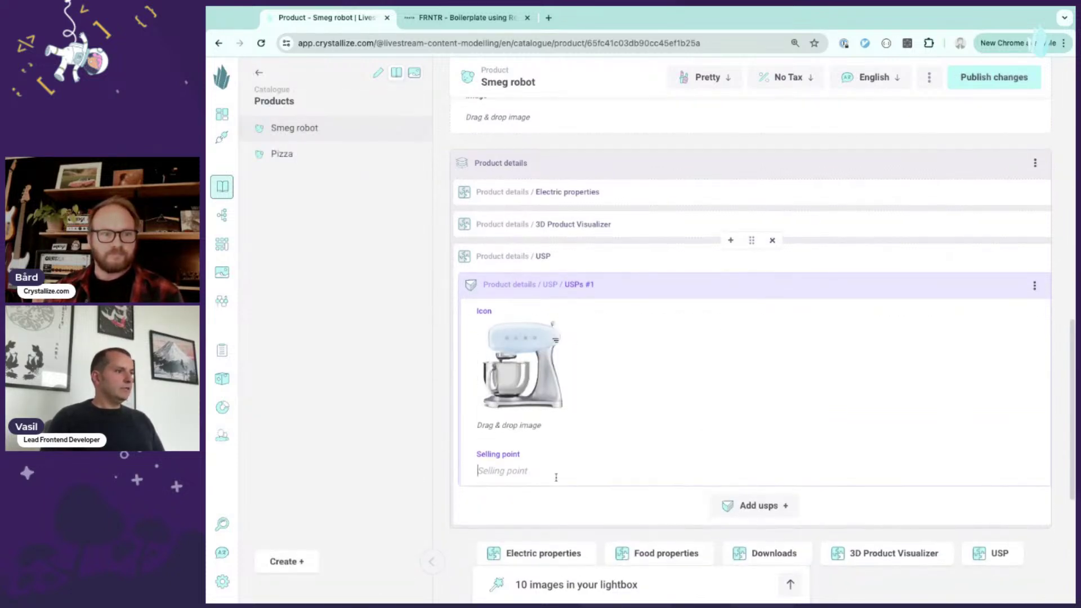
pyautogui.write('I')
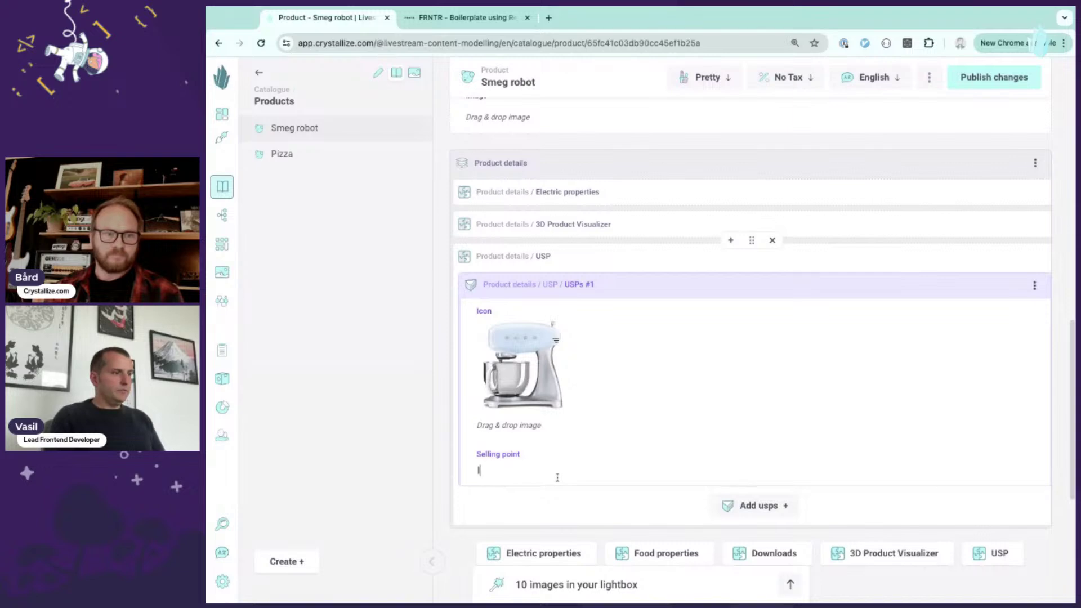
pyautogui.write('t is very c')
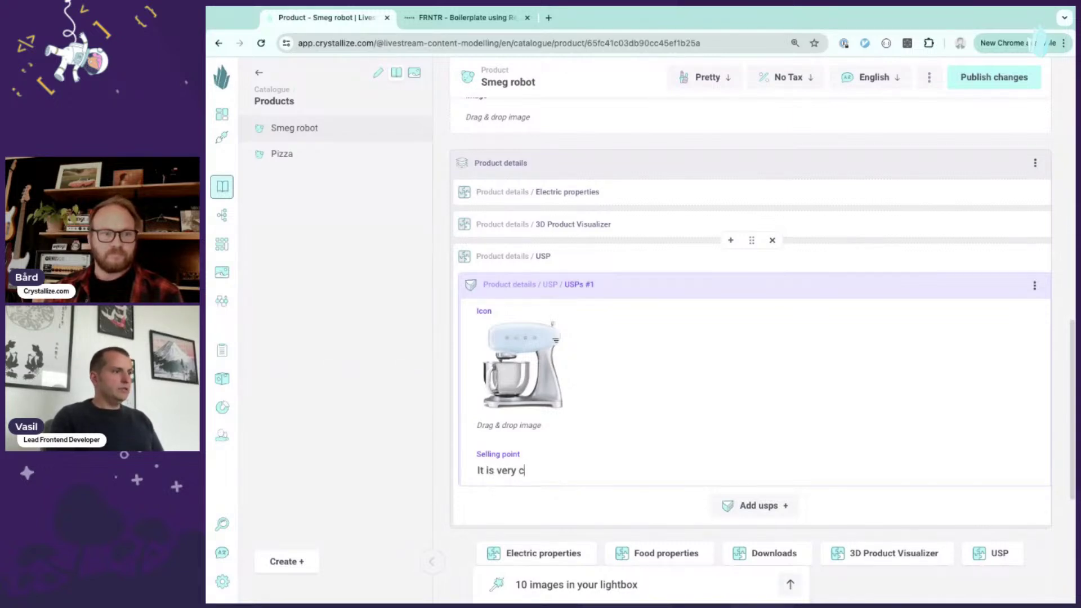
pyautogui.write('odere')
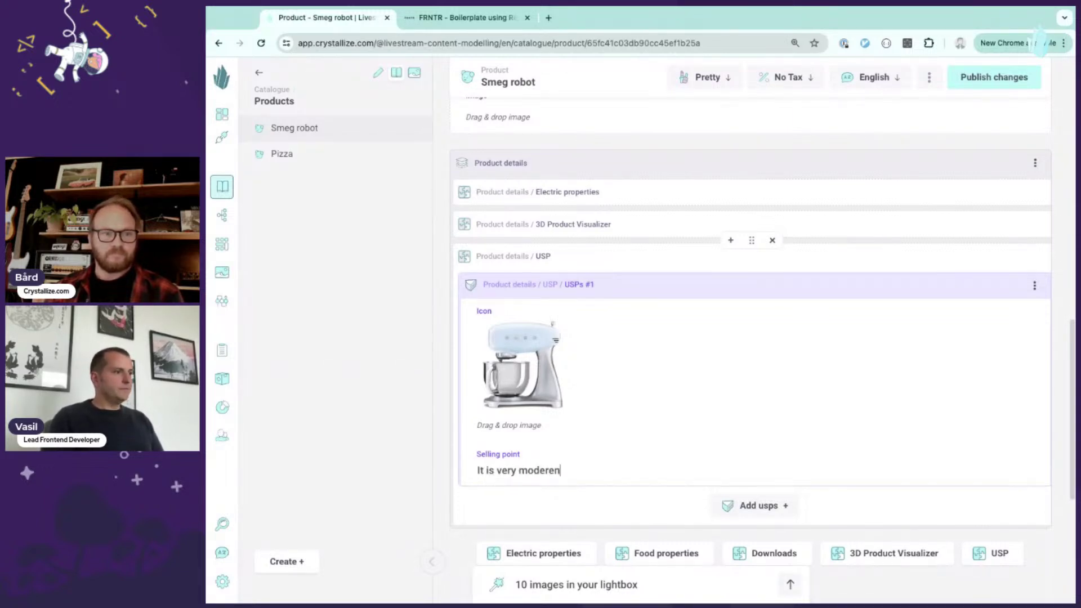
pyautogui.write('n')
pyautogui.press('BackSpace')
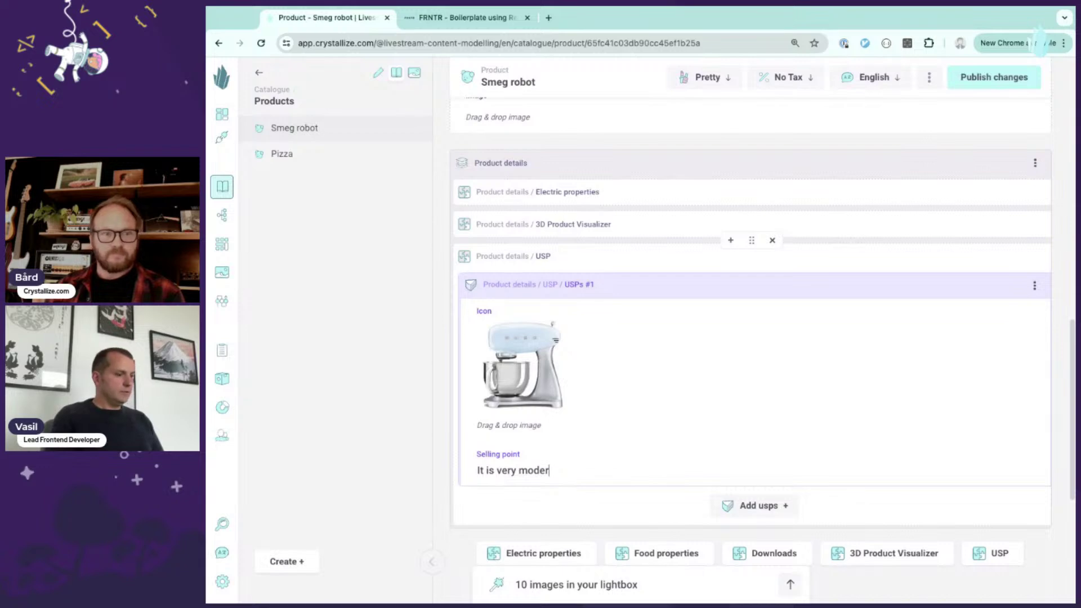
pyautogui.scroll(-1, 683, 310)
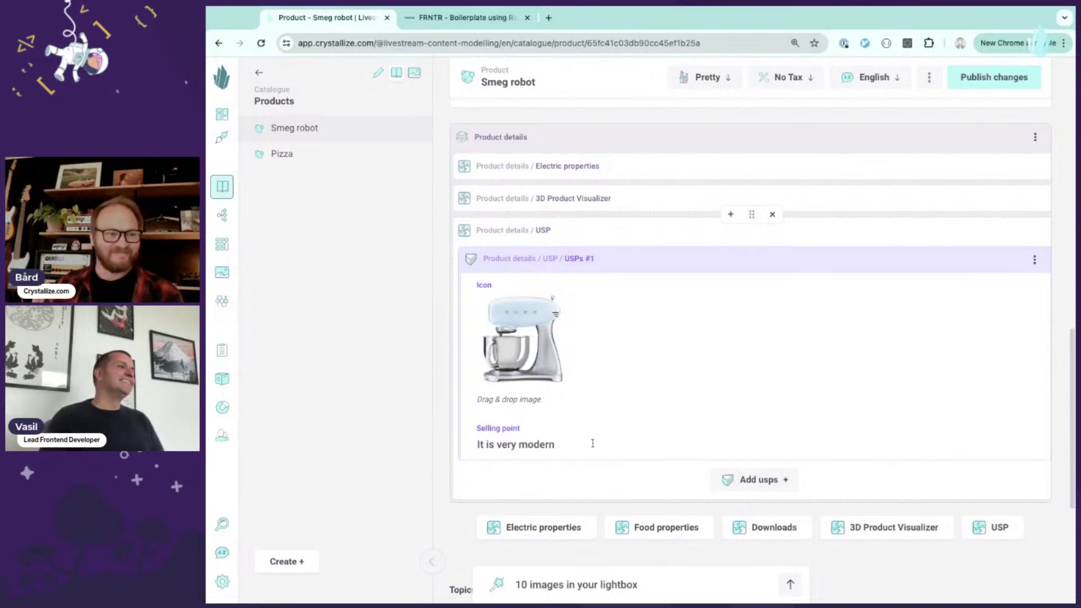
# - Add a second, empty USP entry below the "It is very modern" one in the USP component
pyautogui.click(774, 261)
pyautogui.click(768, 262)
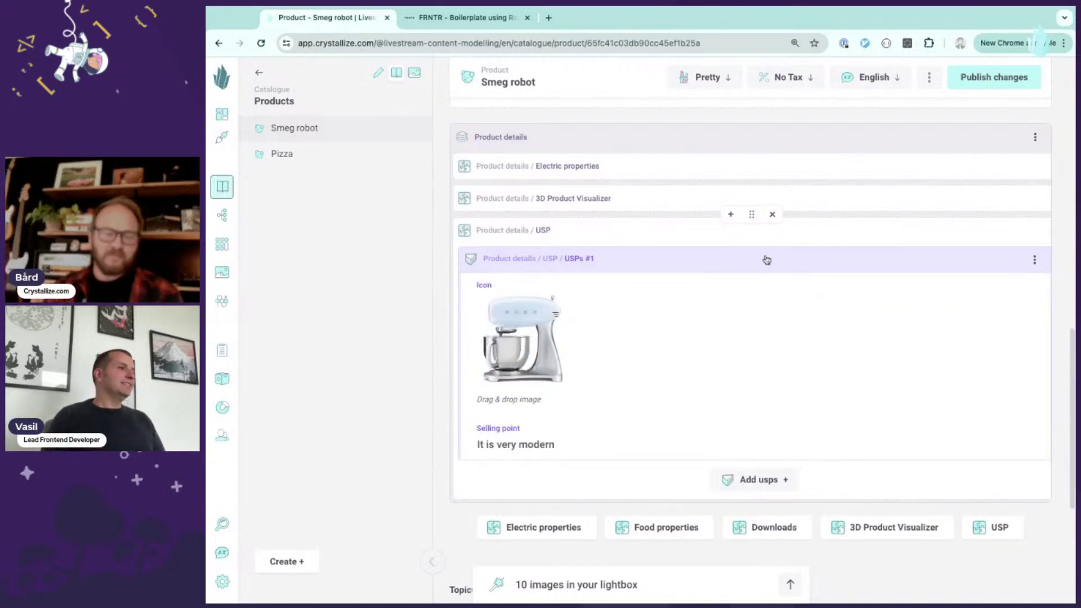
pyautogui.click(766, 260)
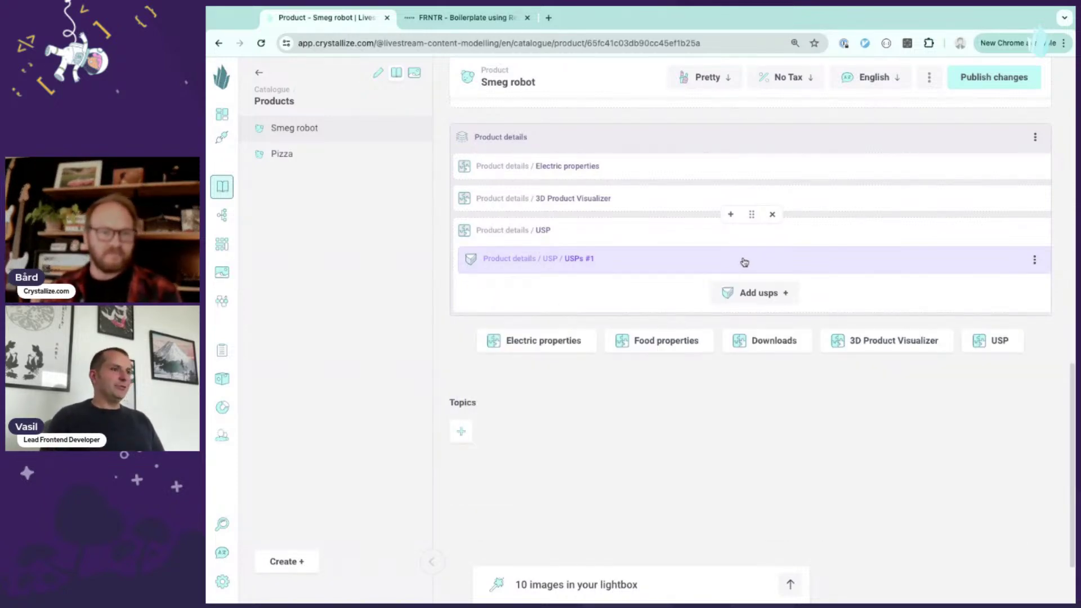
pyautogui.scroll(1, 687, 288)
pyautogui.click(737, 284)
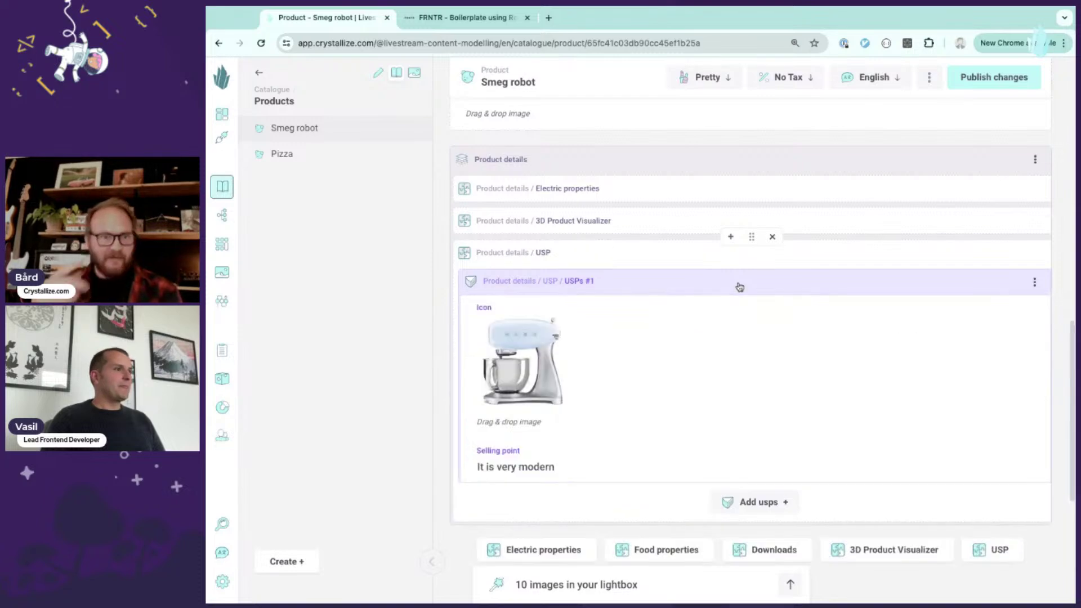
pyautogui.click(763, 501)
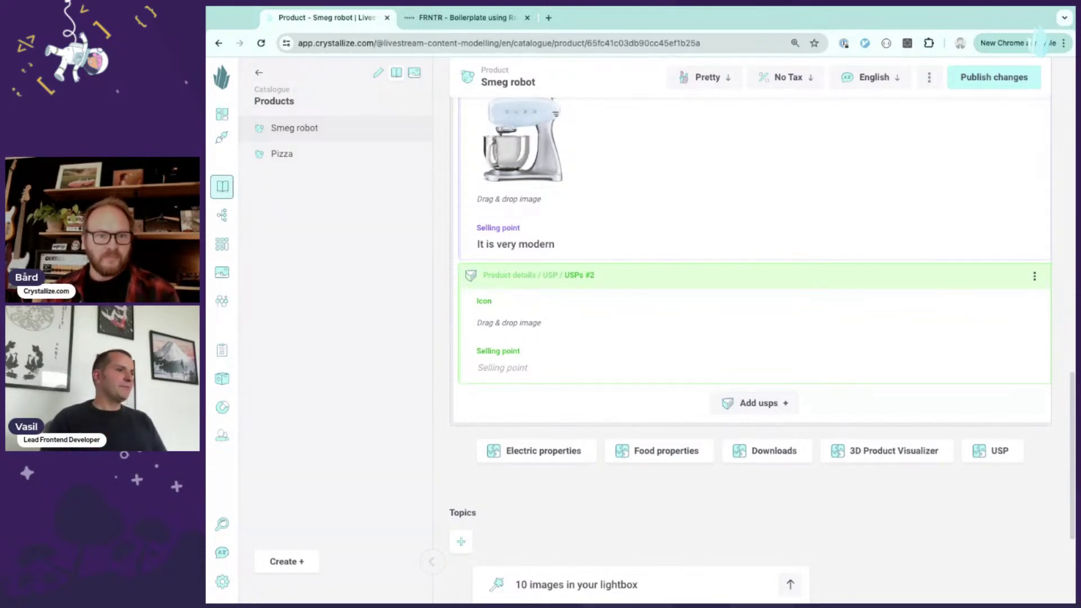
# - Add a Downloads component to Product details and create its first file entry
pyautogui.scroll(-1, 662, 413)
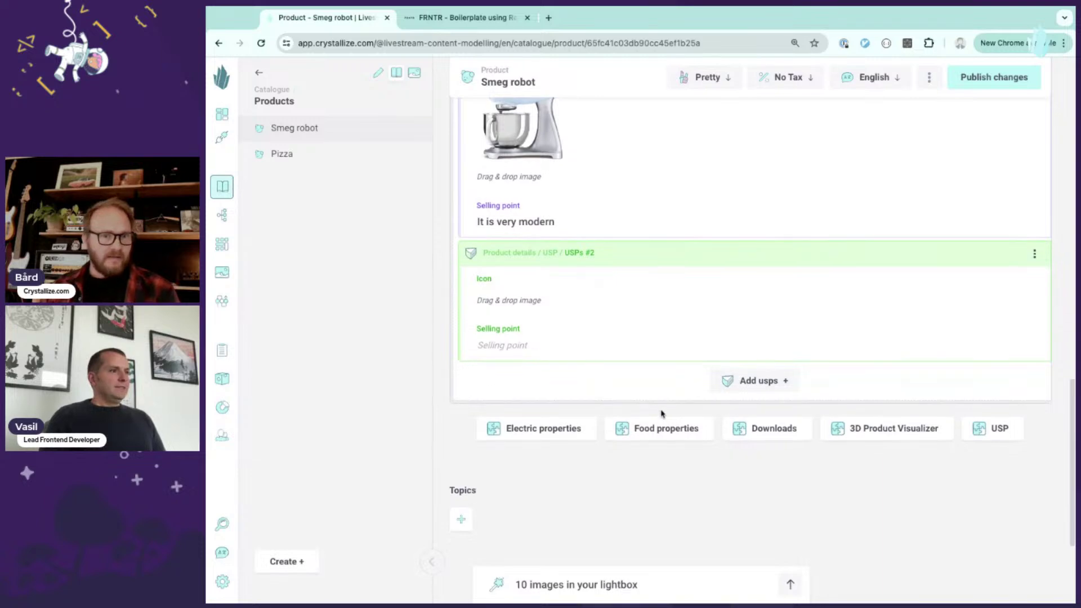
pyautogui.scroll(-3, 662, 413)
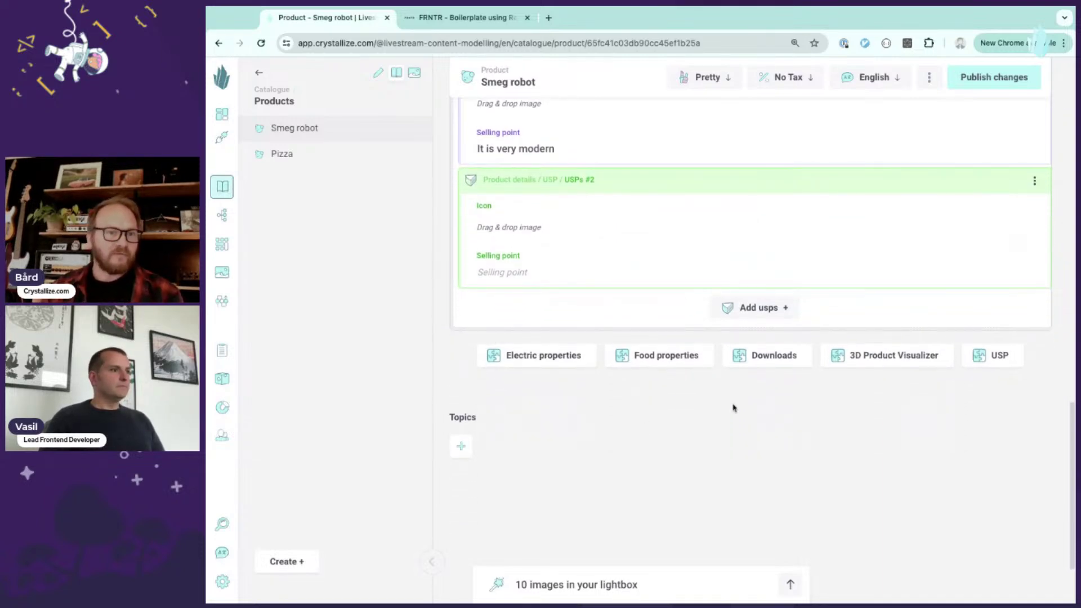
pyautogui.click(787, 359)
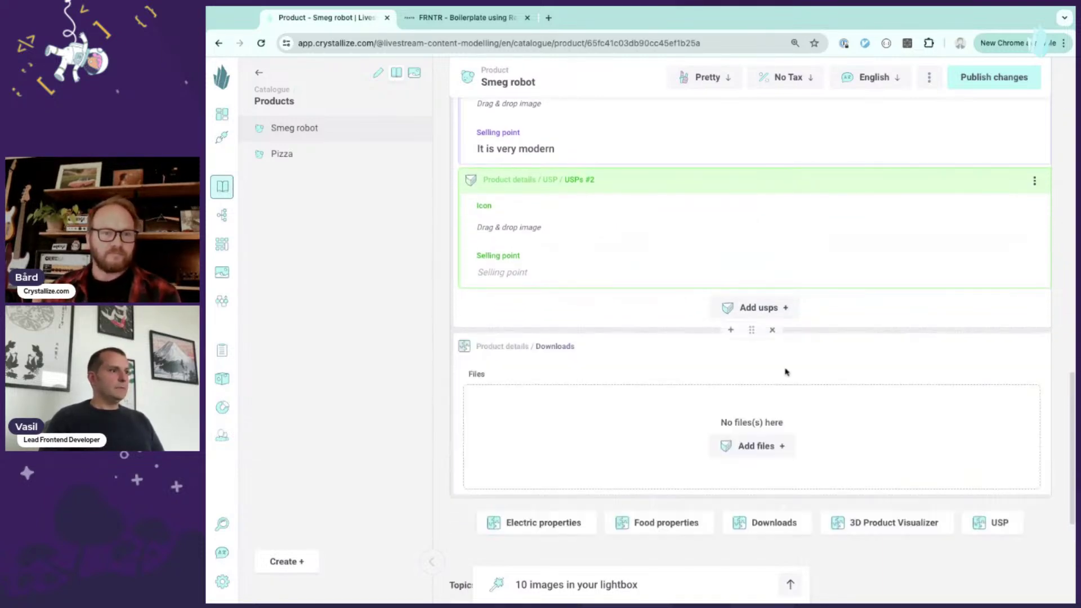
pyautogui.click(745, 448)
pyautogui.scroll(-1, 619, 436)
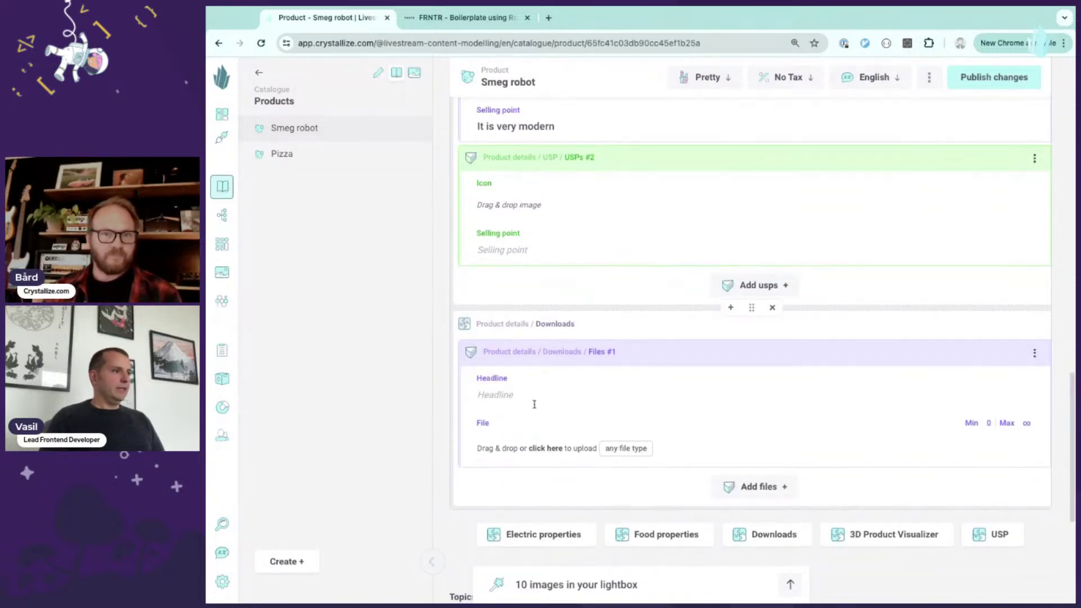
# - Enter "Download more information" as the headline of the first file entry
pyautogui.scroll(-1, 597, 399)
pyautogui.write('Dow')
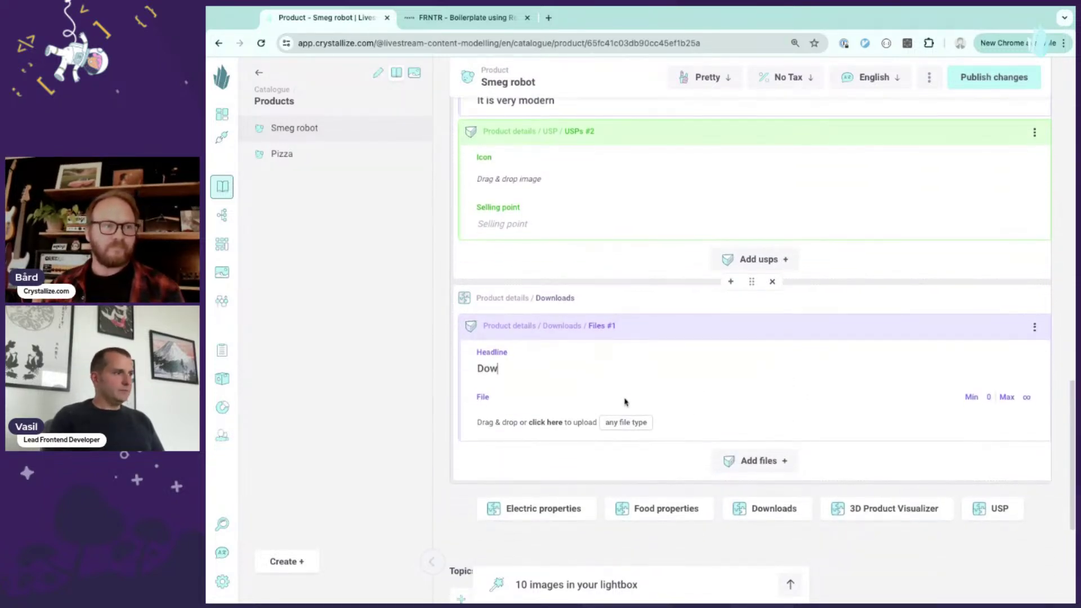
pyautogui.write('nload more inf')
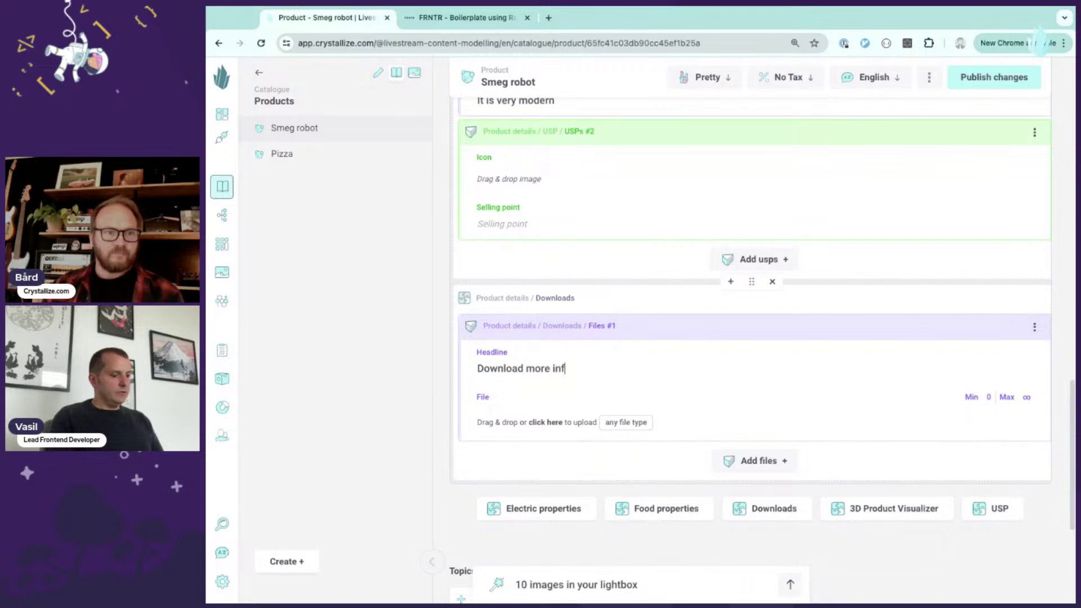
pyautogui.write('ormation')
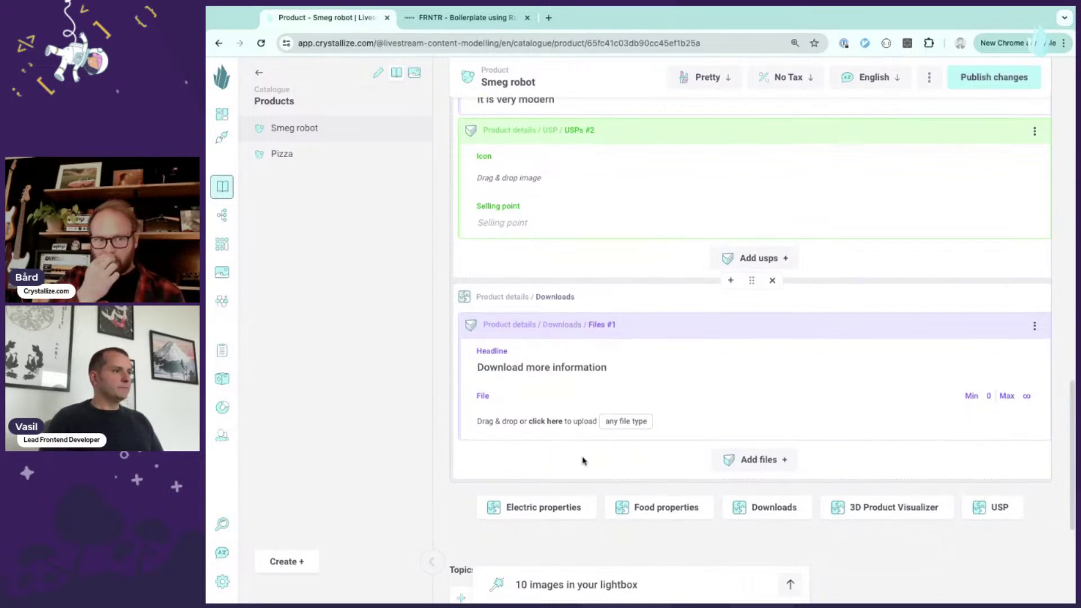
# - Add a second file entry to Downloads, setting the first file's headline to "Description" and the second's to "Data"
pyautogui.scroll(-1, 585, 455)
pyautogui.click(761, 441)
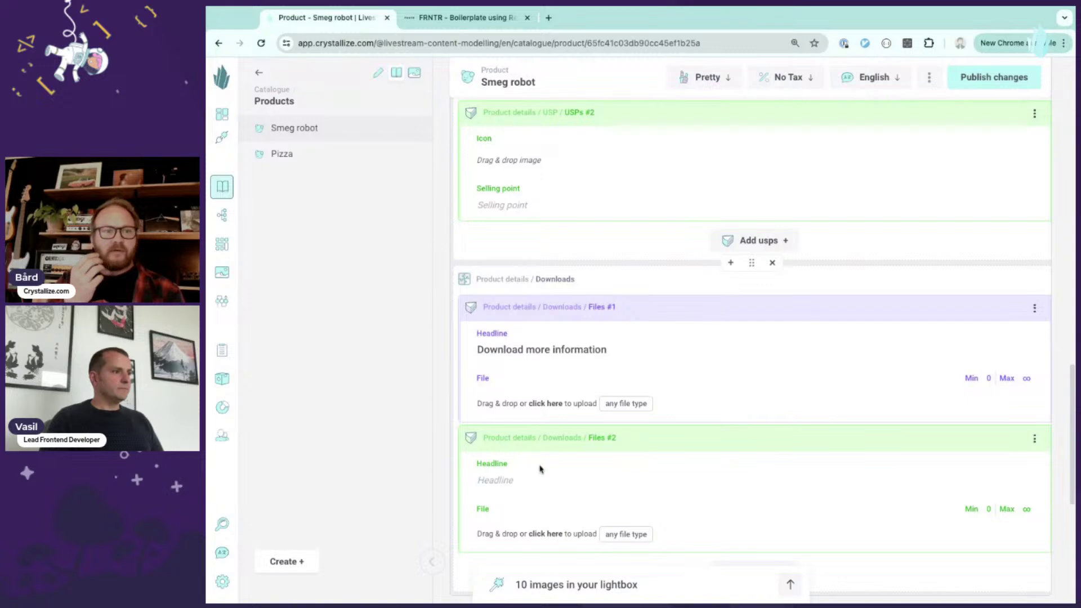
pyautogui.doubleClick(550, 350)
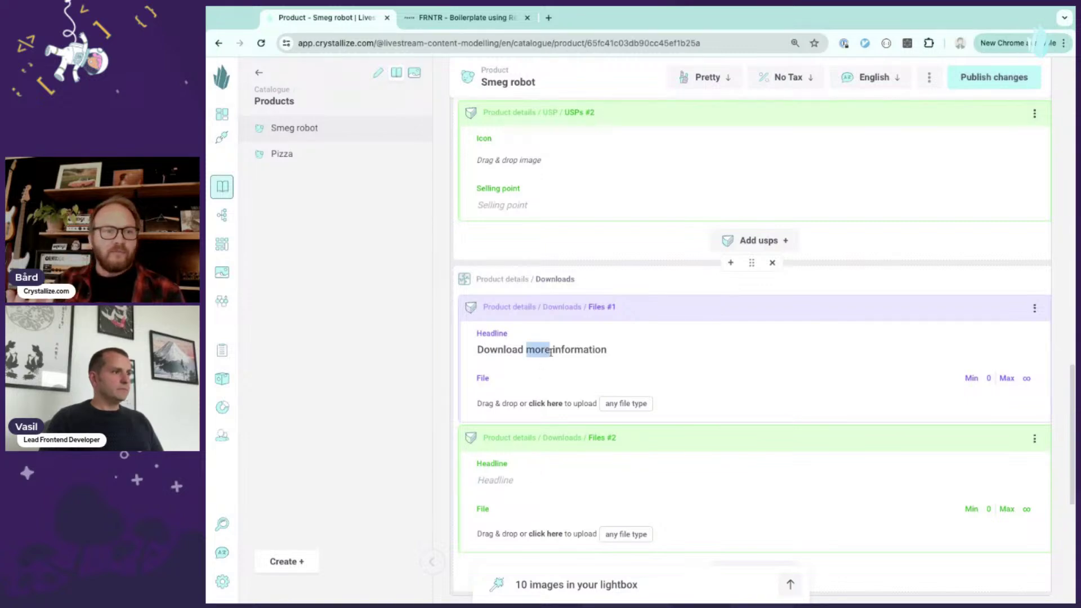
pyautogui.tripleClick(581, 347)
pyautogui.write('De')
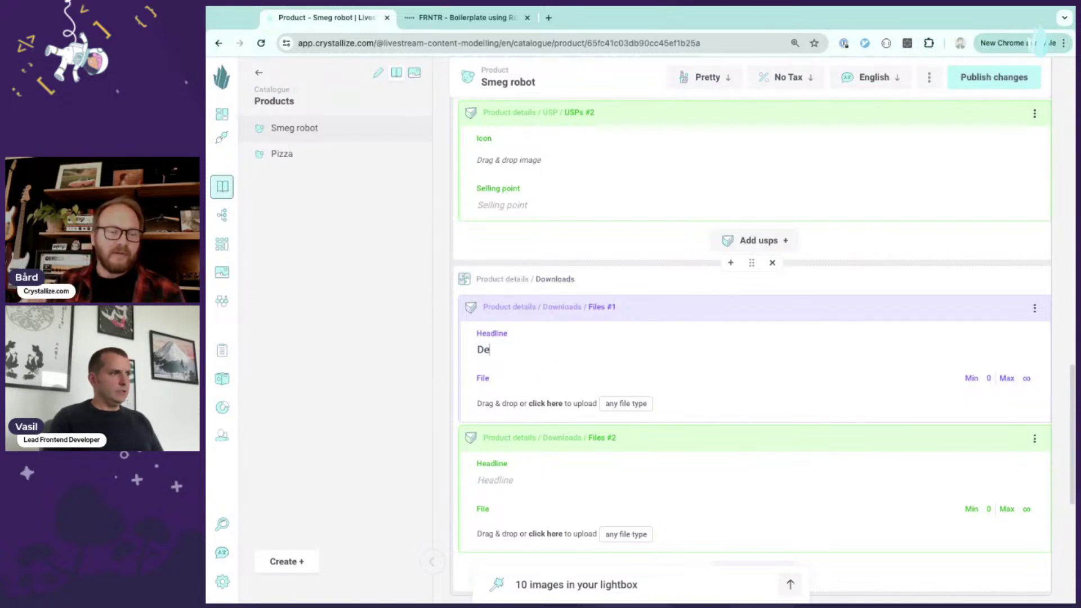
pyautogui.write('scription')
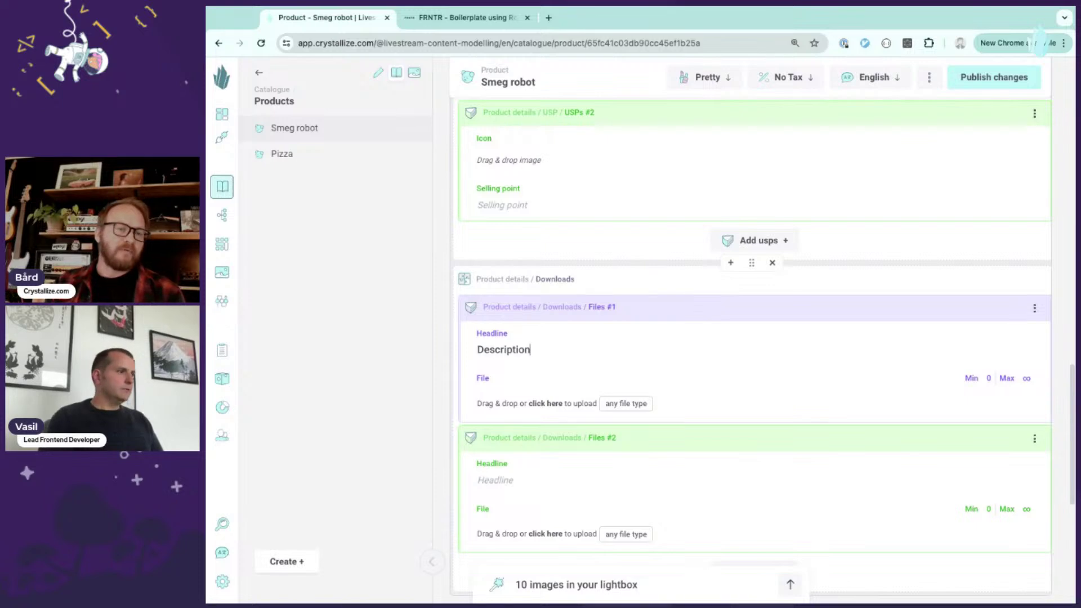
pyautogui.click(520, 482)
pyautogui.write('Data')
# - Add a third file entry to Downloads with the headline "Power"
pyautogui.scroll(-2, 549, 482)
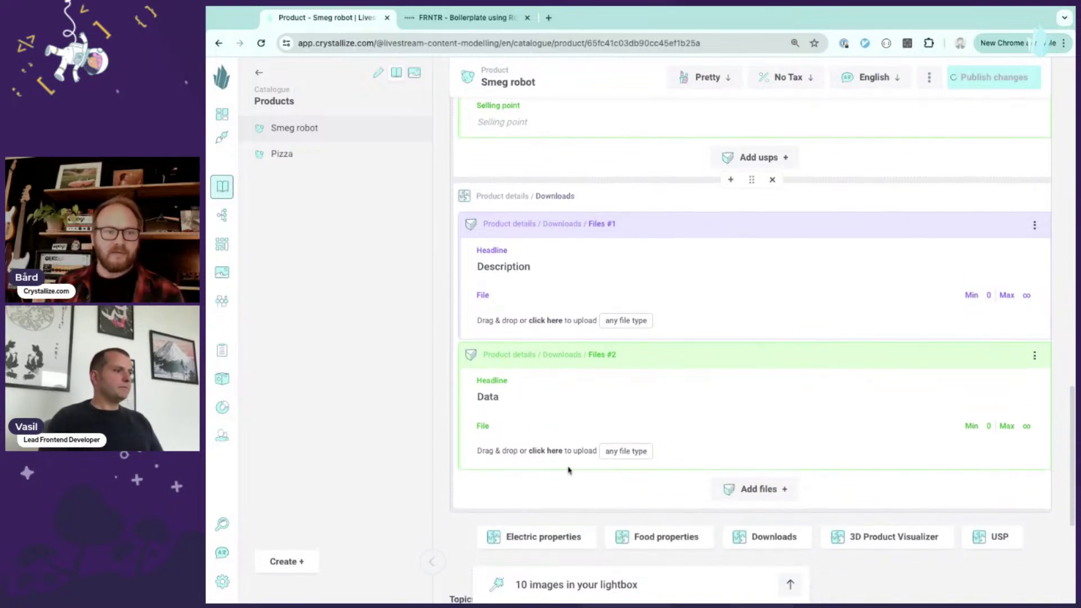
pyautogui.click(737, 497)
pyautogui.scroll(-3, 606, 474)
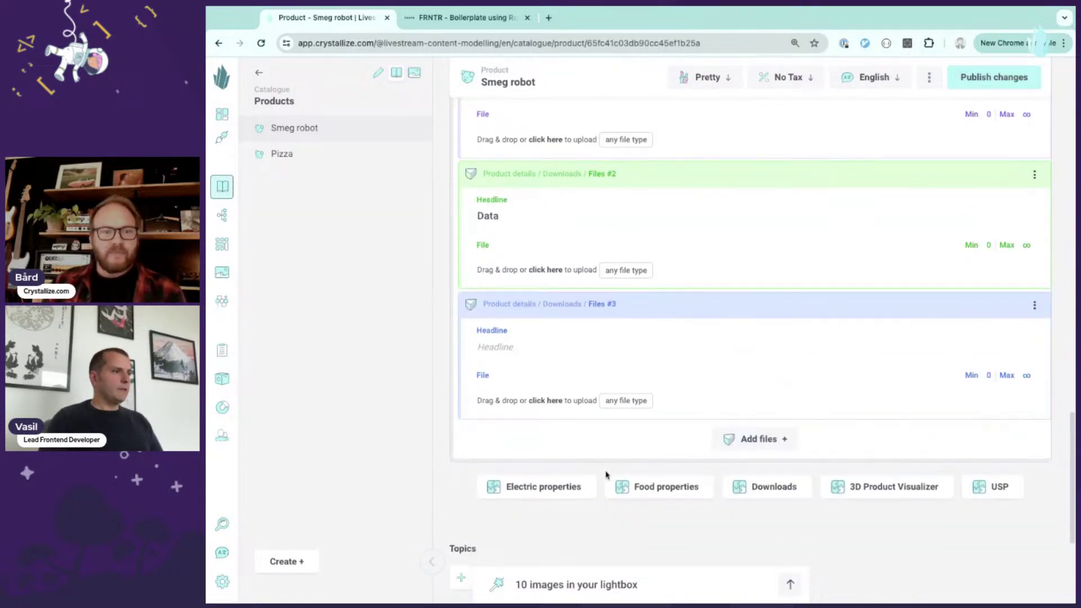
pyautogui.click(542, 347)
pyautogui.write('Power')
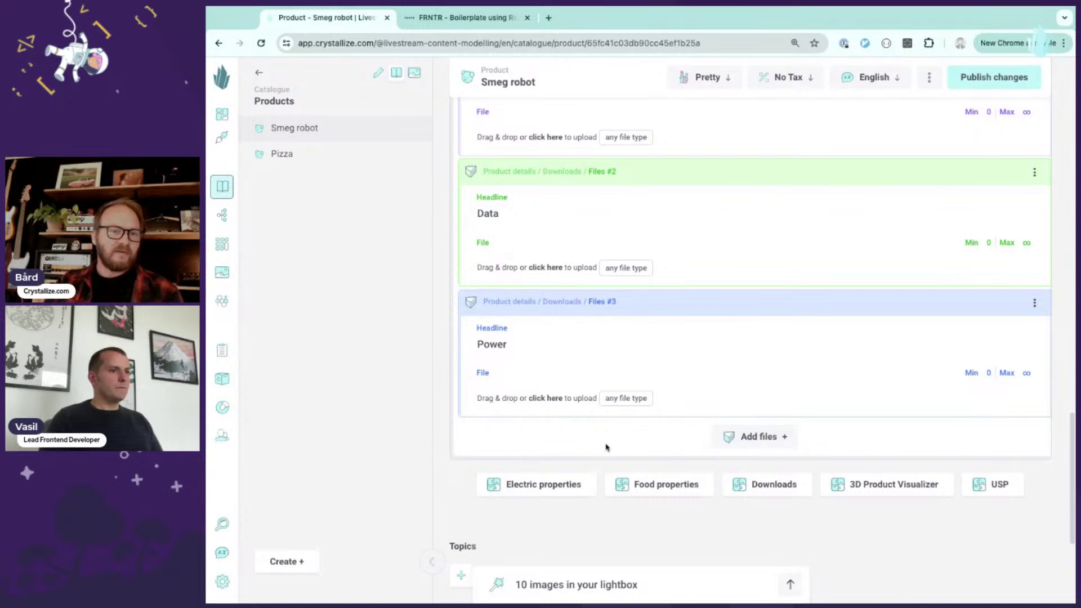
# - Collapse the Downloads entry in Product details
pyautogui.scroll(-1, 605, 448)
pyautogui.moveTo(996, 423)
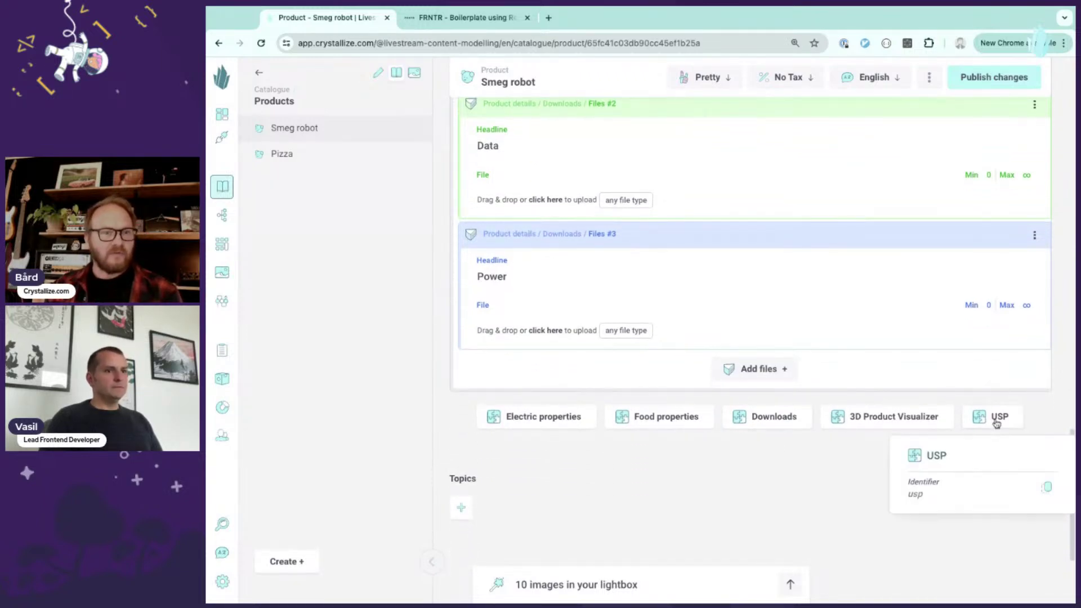
pyautogui.moveTo(623, 439)
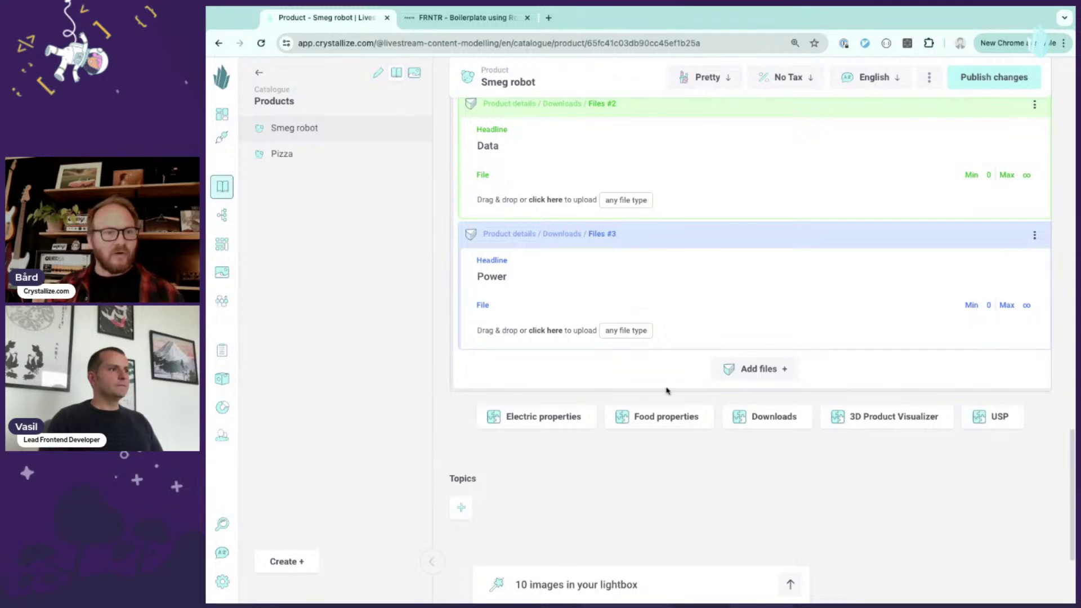
pyautogui.scroll(1, 666, 392)
pyautogui.scroll(3, 766, 360)
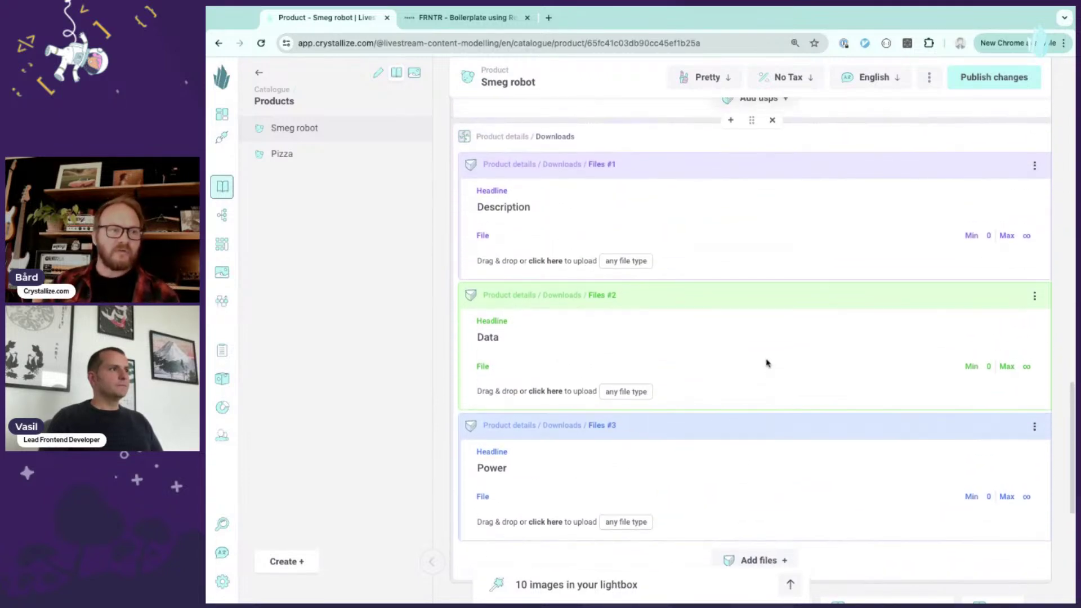
pyautogui.scroll(1, 766, 364)
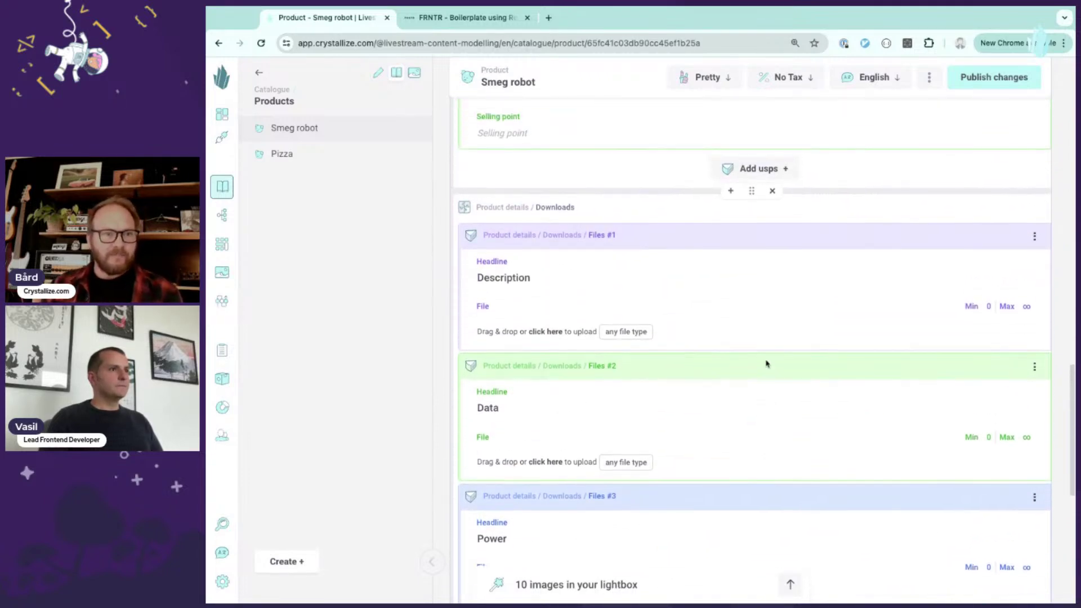
pyautogui.click(695, 209)
# - Collapse both USP entries and the USP component that contains them in Product details
pyautogui.scroll(3, 716, 302)
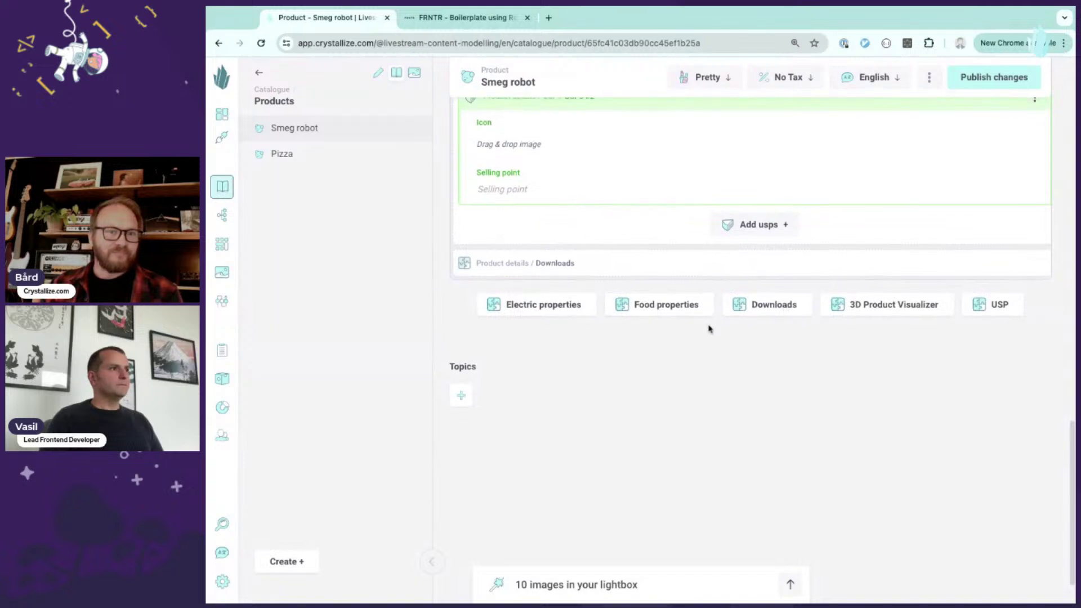
pyautogui.scroll(1, 682, 313)
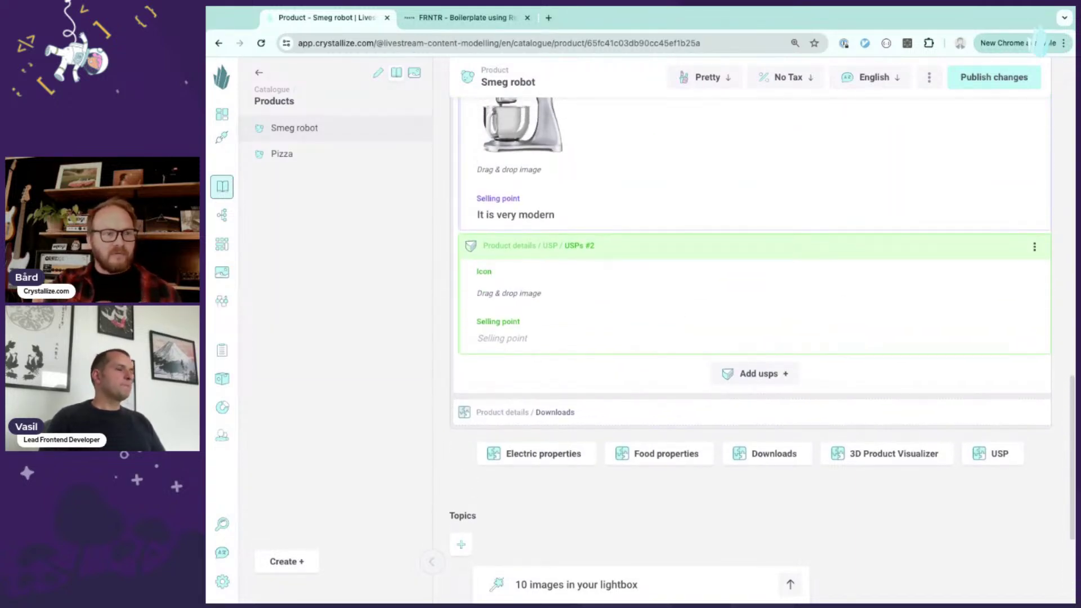
pyautogui.scroll(3, 681, 314)
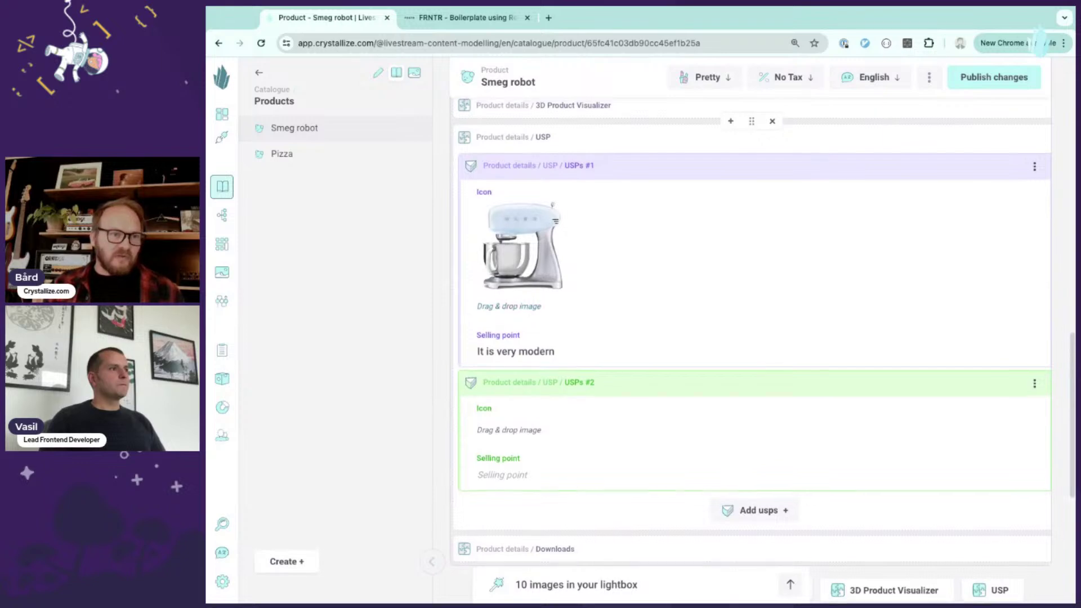
pyautogui.scroll(1, 682, 315)
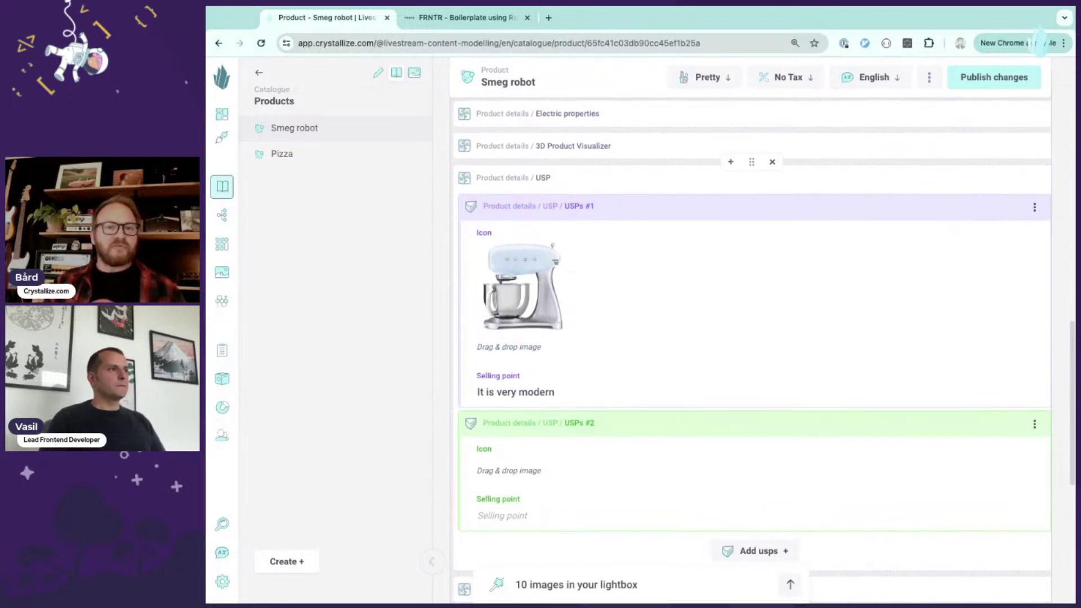
pyautogui.scroll(1, 682, 315)
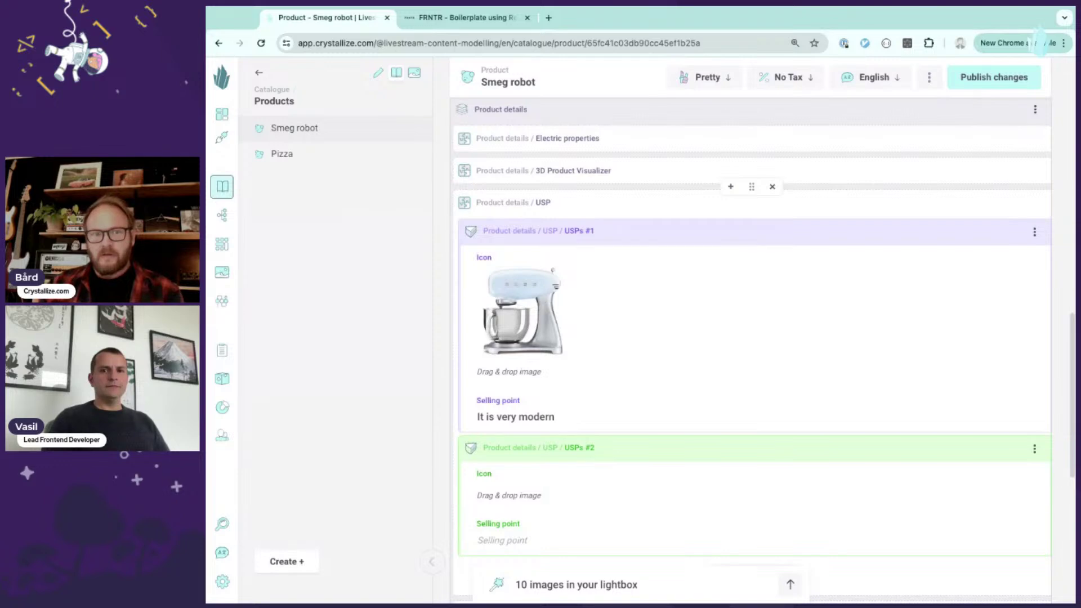
pyautogui.scroll(1, 751, 349)
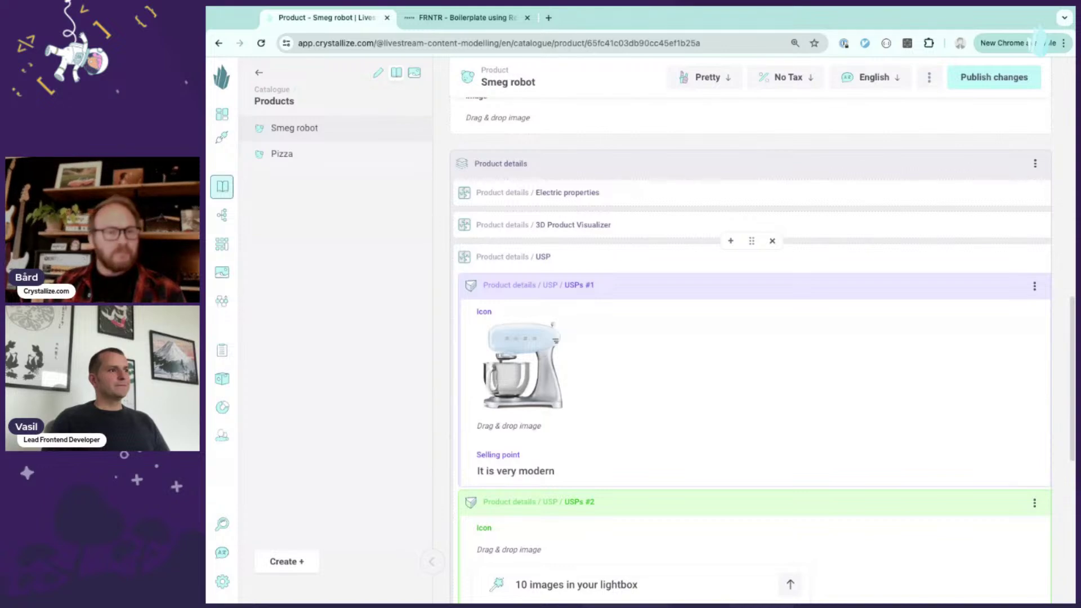
pyautogui.click(690, 286)
pyautogui.click(681, 316)
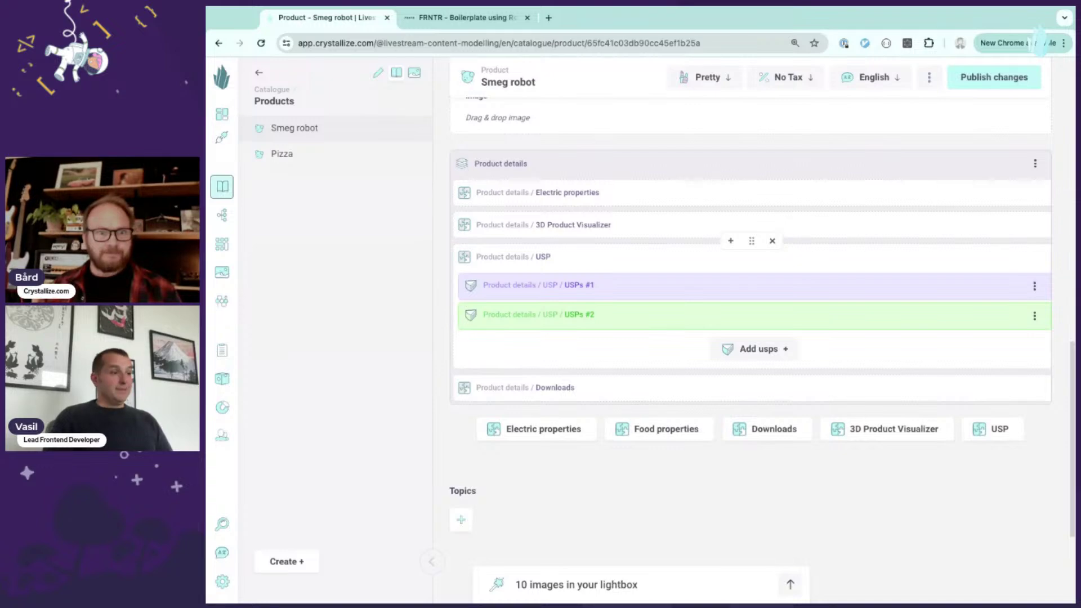
pyautogui.click(660, 257)
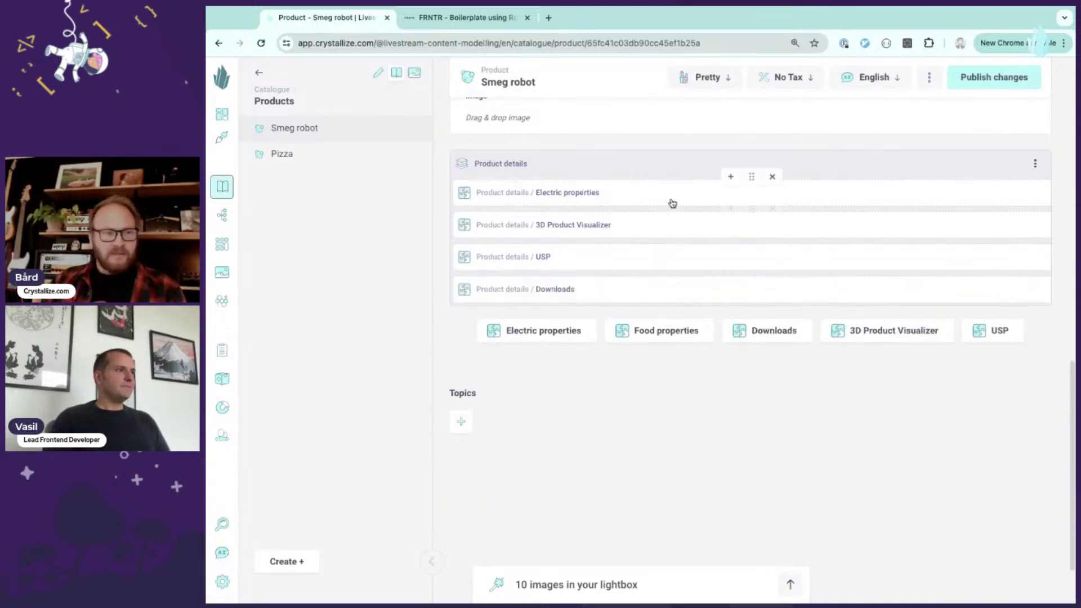